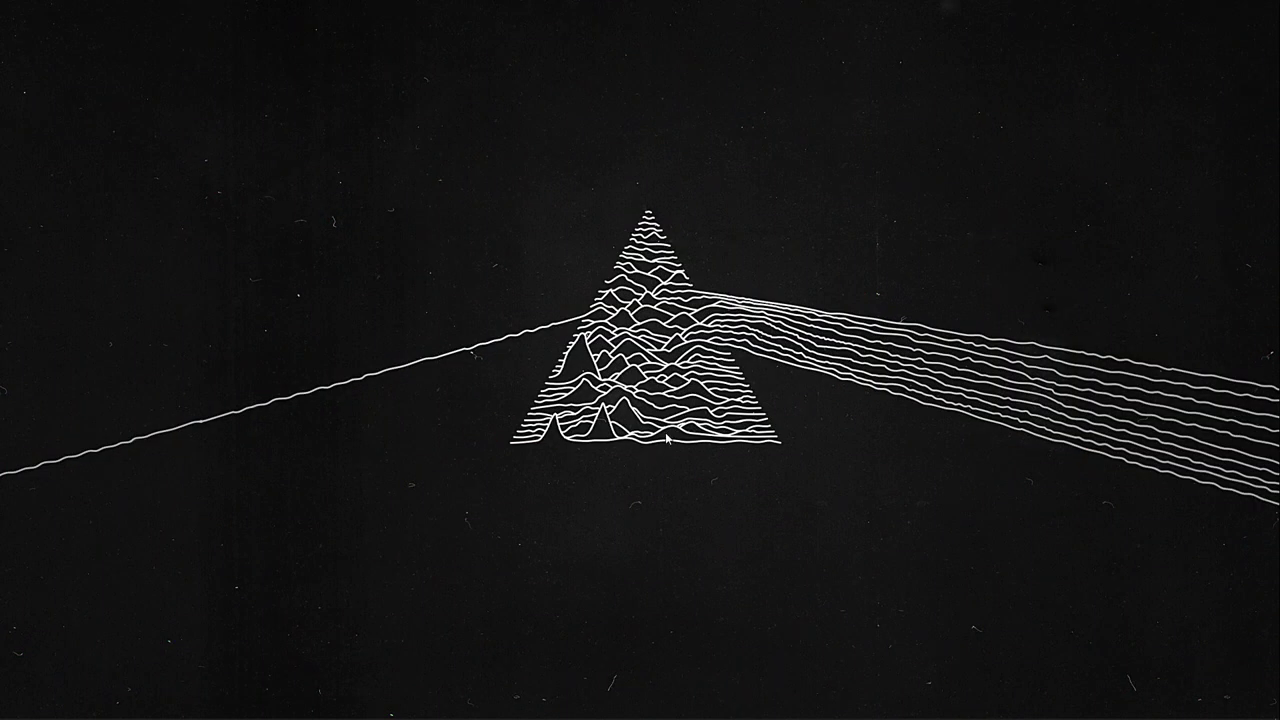
- Review the Newspaper 1, Newspaper 2, Newspaper MAP, Texture 1 and Texture 2 files, then clear the selection
{"action": "left_click", "coordinate": [150, 703]}
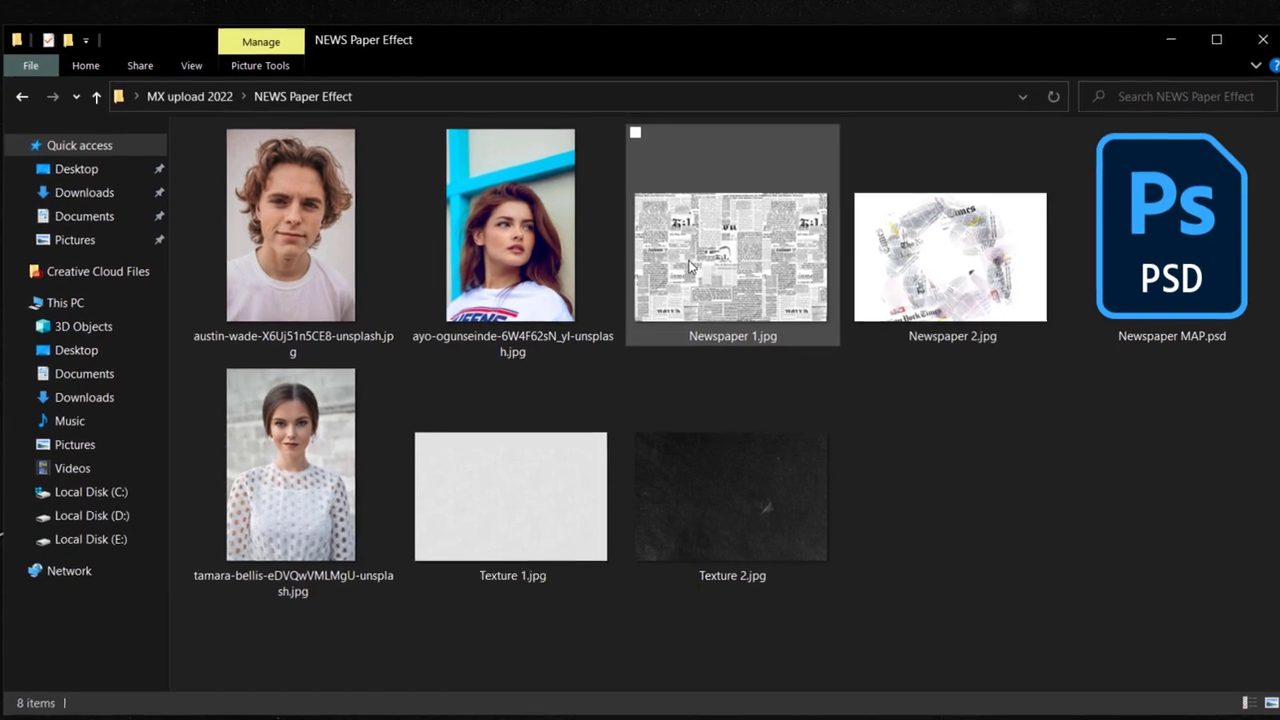
{"action": "left_click", "coordinate": [686, 251]}
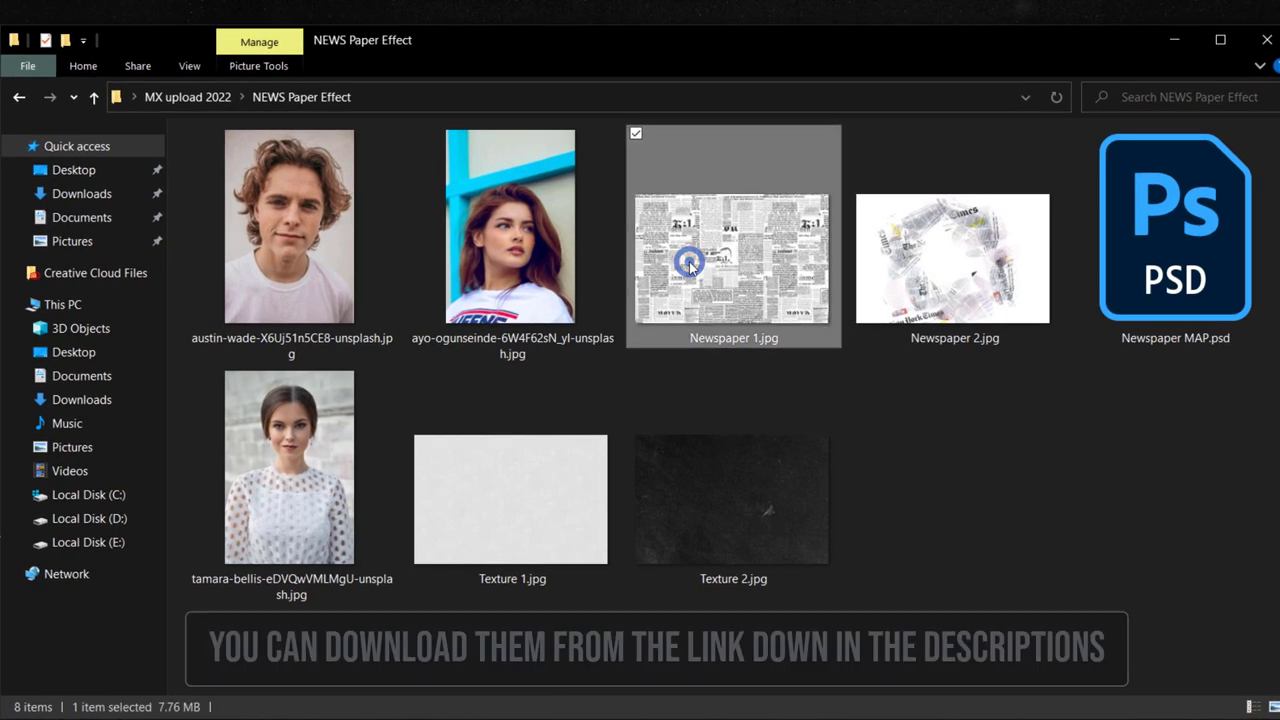
{"action": "left_click", "coordinate": [925, 258]}
{"action": "left_click", "coordinate": [1190, 270]}
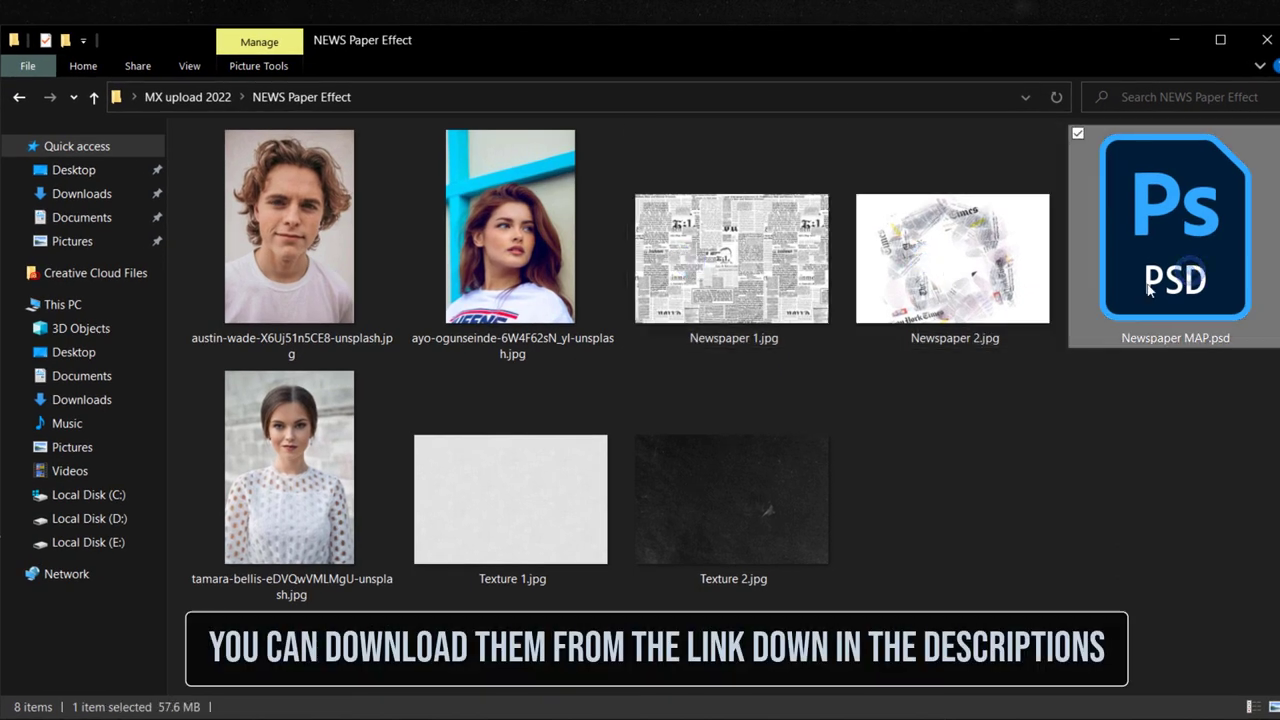
{"action": "left_click", "coordinate": [527, 506]}
{"action": "left_click", "coordinate": [690, 517]}
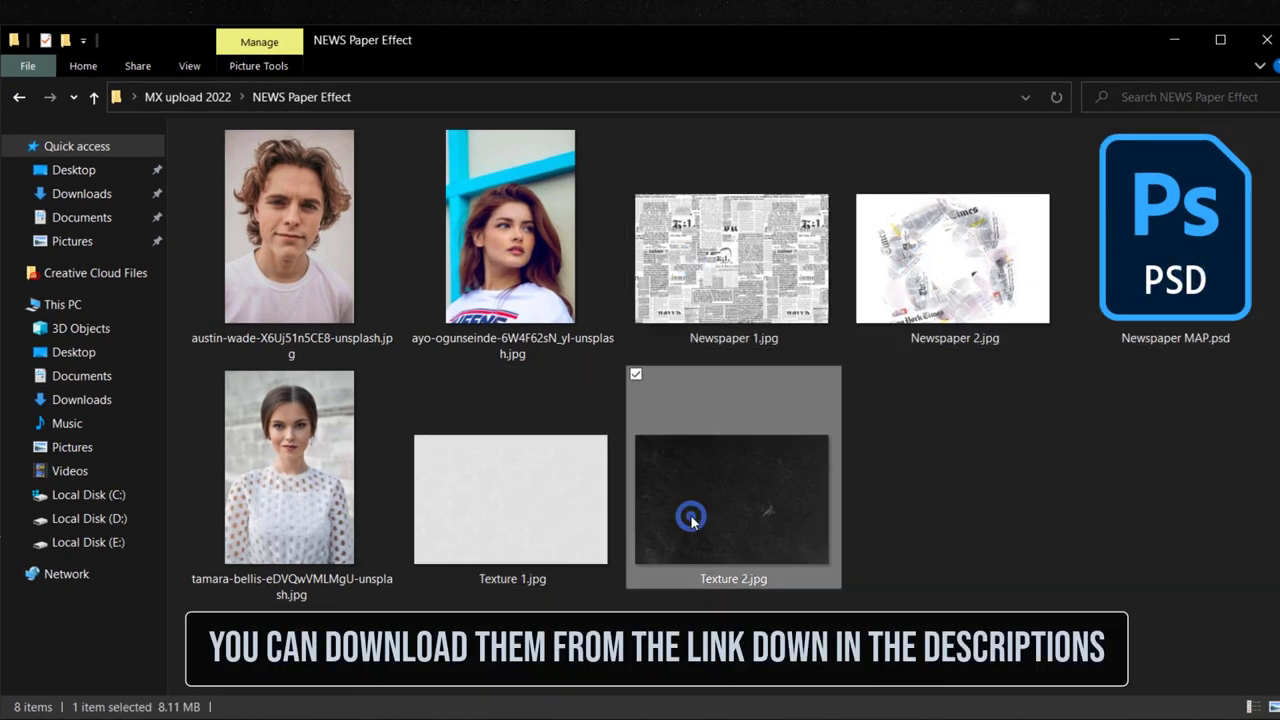
{"action": "left_click", "coordinate": [1003, 539]}
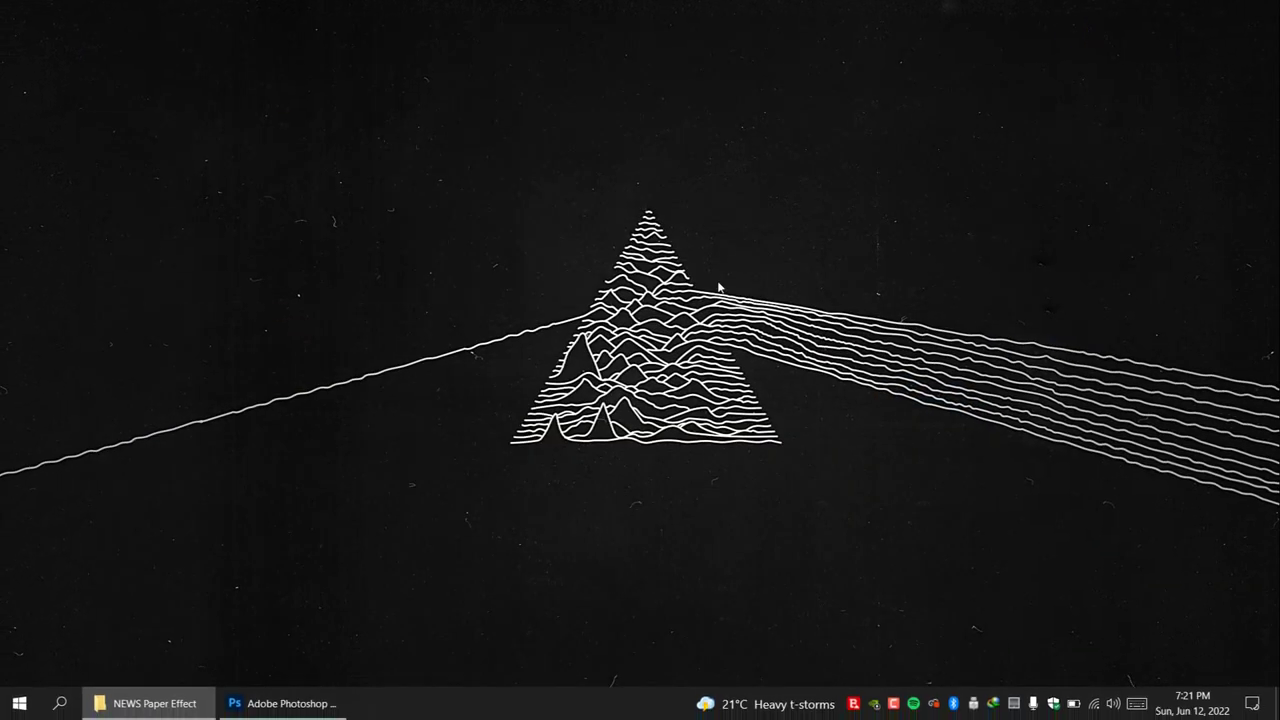
- Create a new 4500 × 3000 px, 300 ppi document via File > New
{"action": "left_click", "coordinate": [320, 703]}
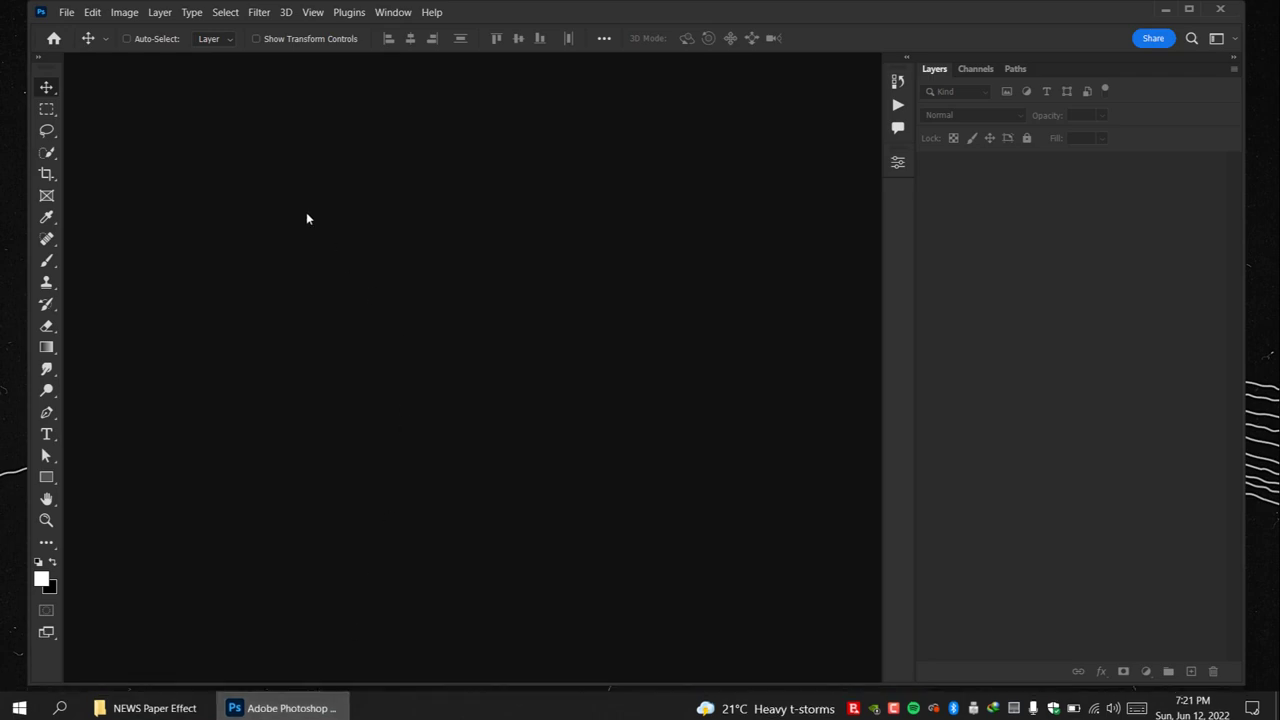
{"action": "left_click", "coordinate": [70, 13]}
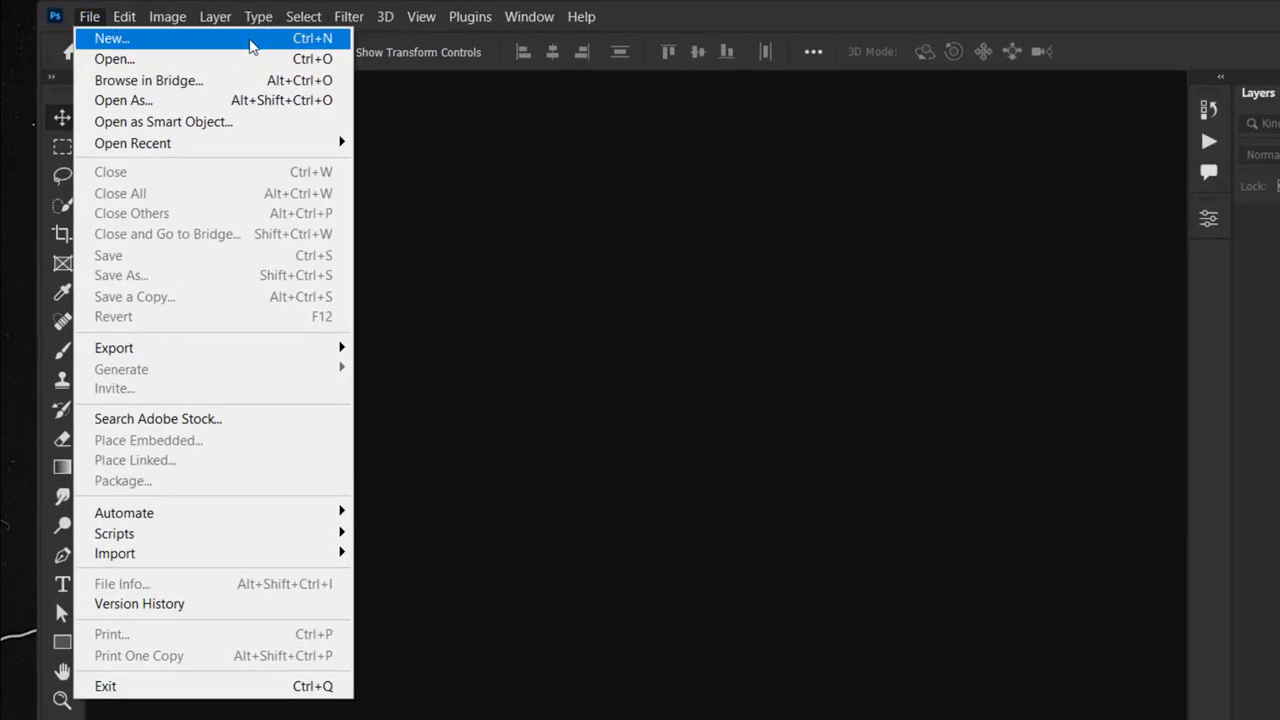
{"action": "left_click", "coordinate": [112, 39]}
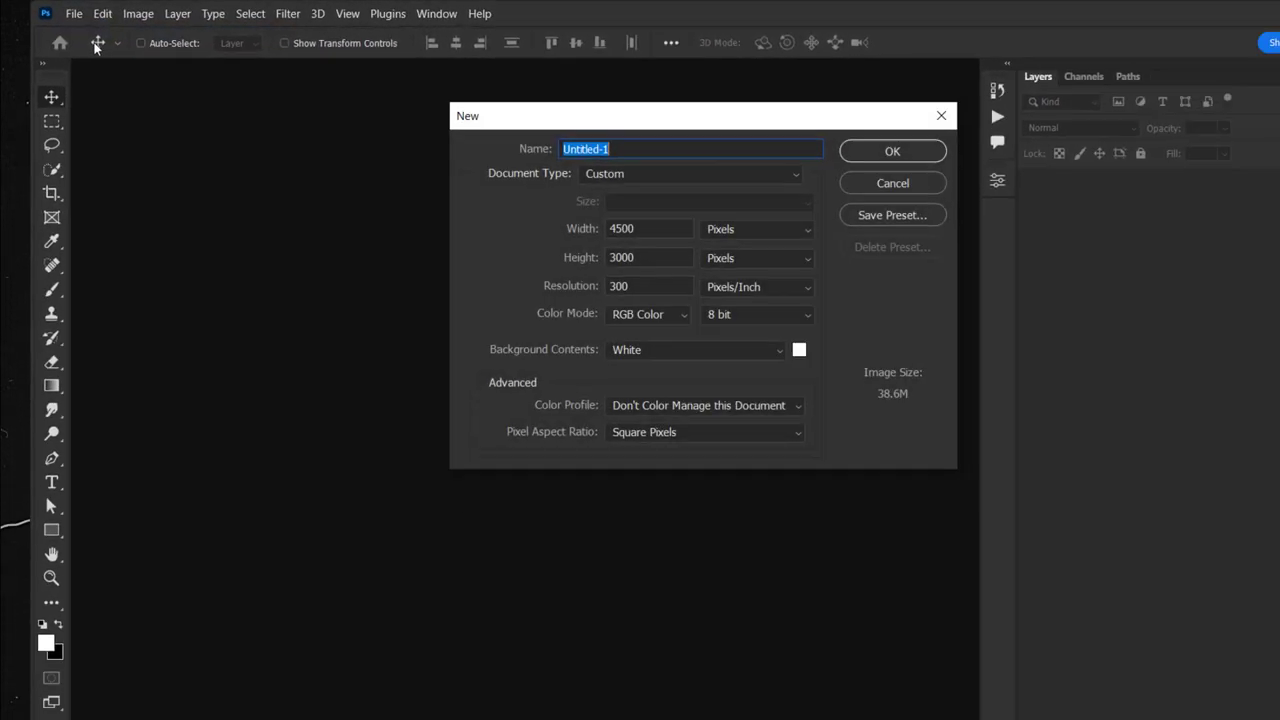
{"action": "left_click", "coordinate": [567, 238]}
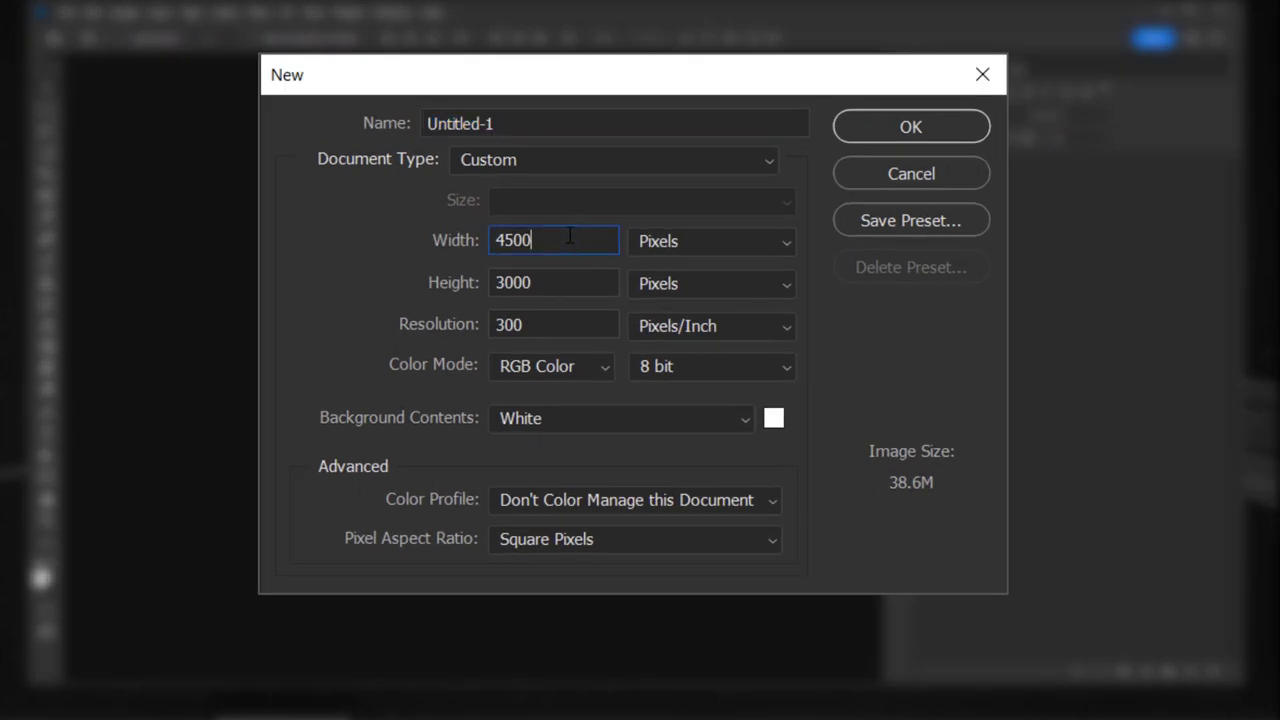
{"action": "left_click", "coordinate": [584, 280]}
{"action": "left_click", "coordinate": [567, 322]}
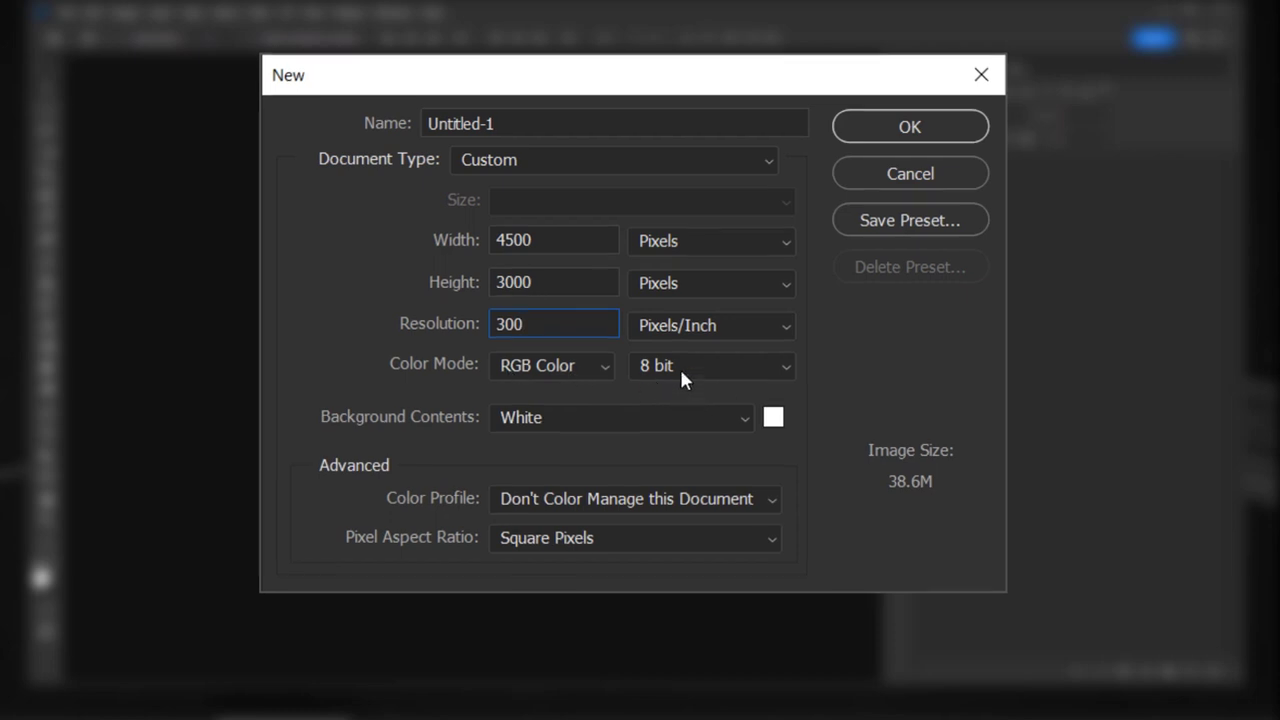
{"action": "left_click", "coordinate": [803, 134]}
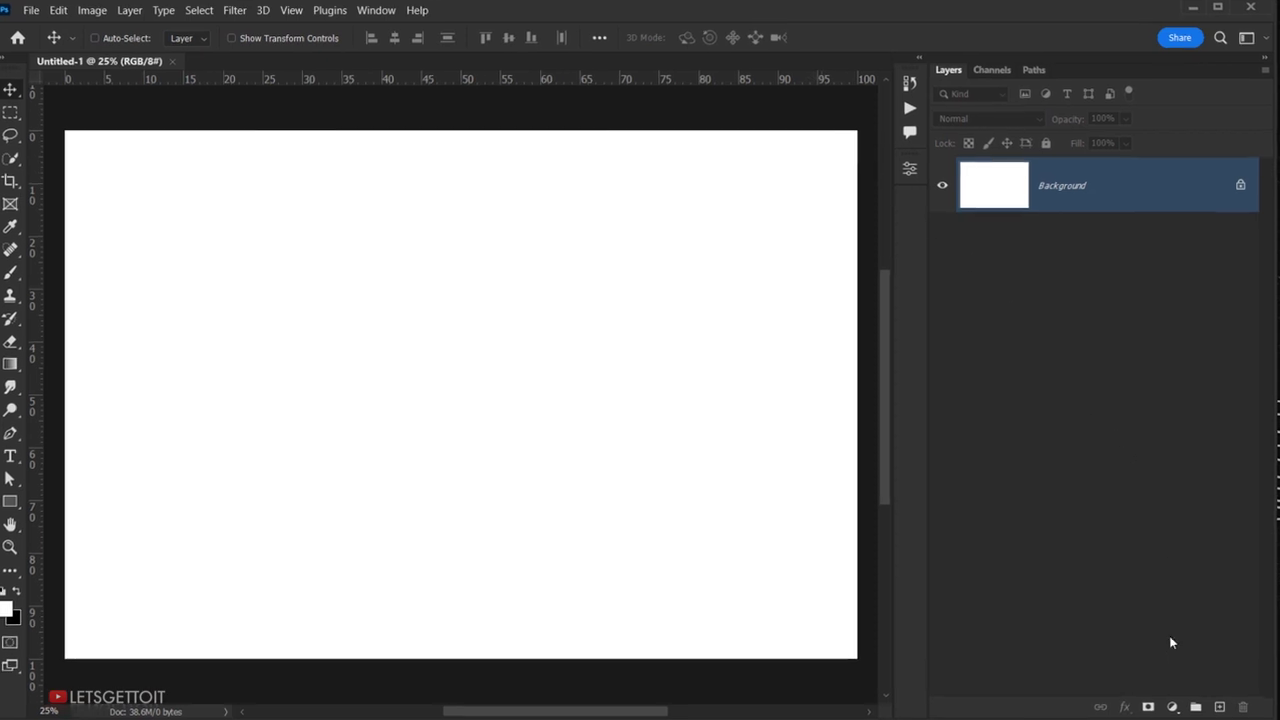
- Add a Solid Color fill layer in light grey with brightness 85 (#d9d9d9)
{"action": "left_click", "coordinate": [1174, 708]}
{"action": "left_click", "coordinate": [1084, 231]}
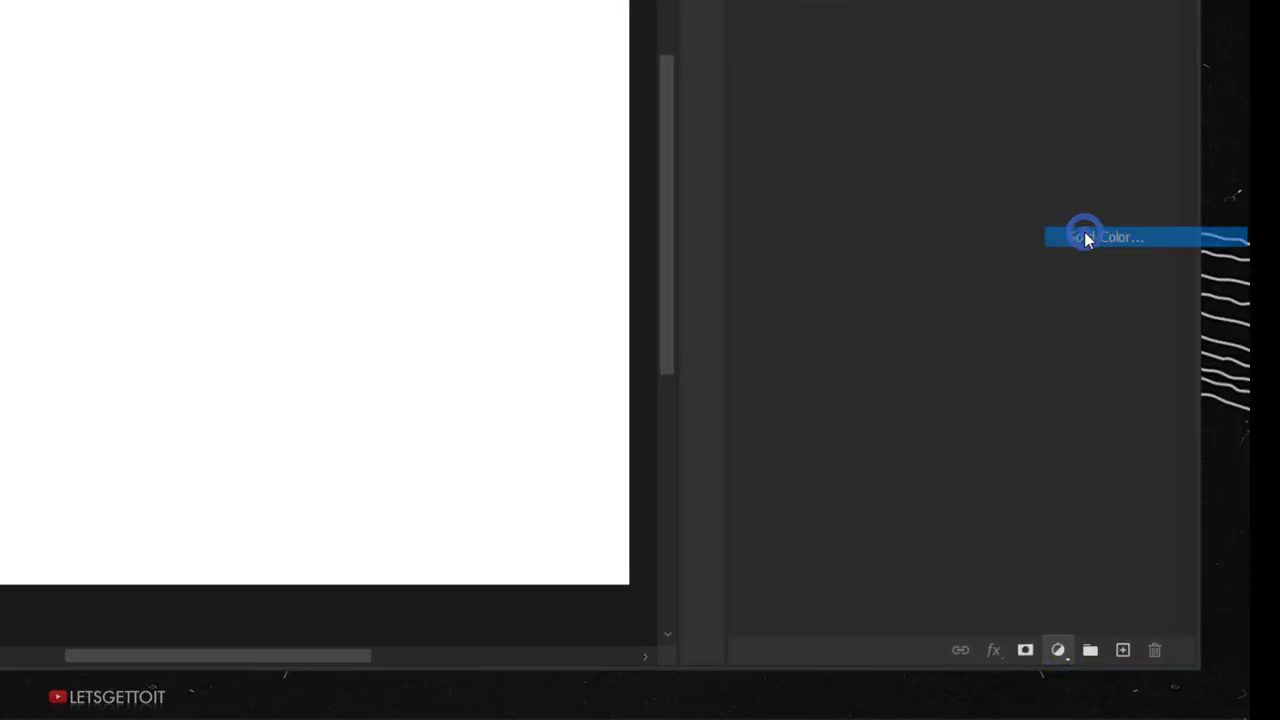
{"action": "left_click", "coordinate": [1044, 472]}
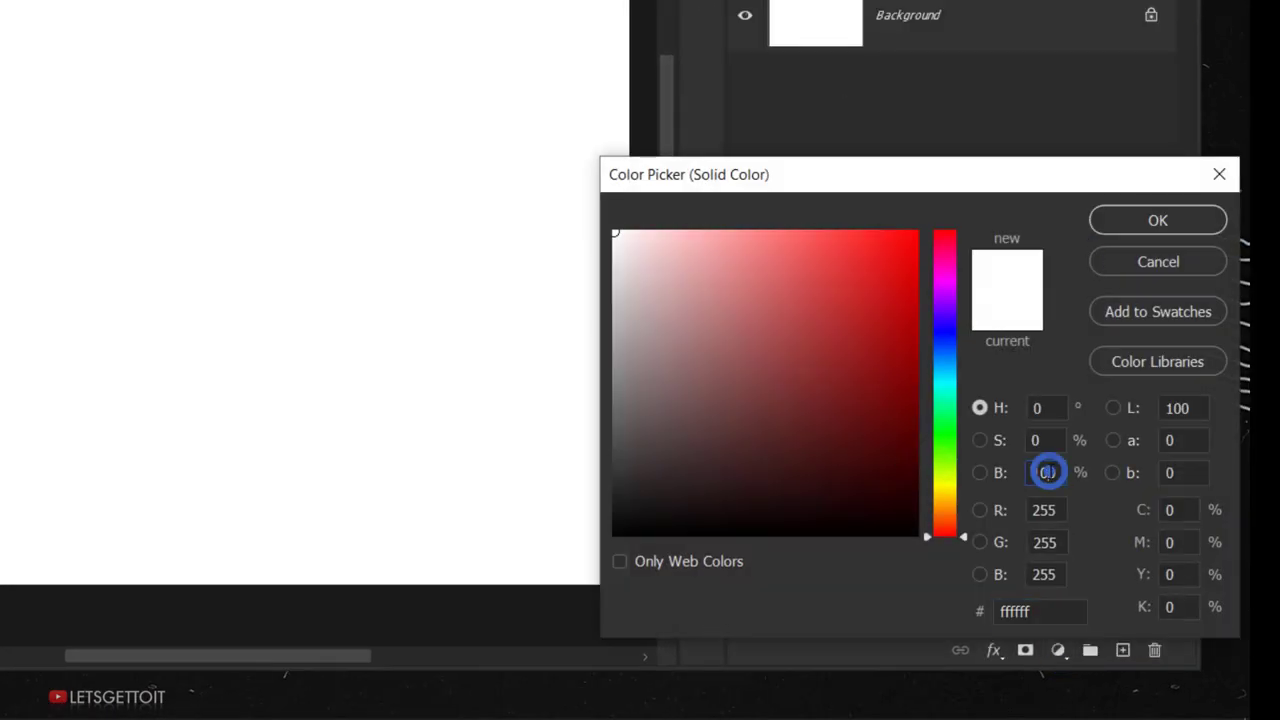
{"action": "type", "text": "85"}
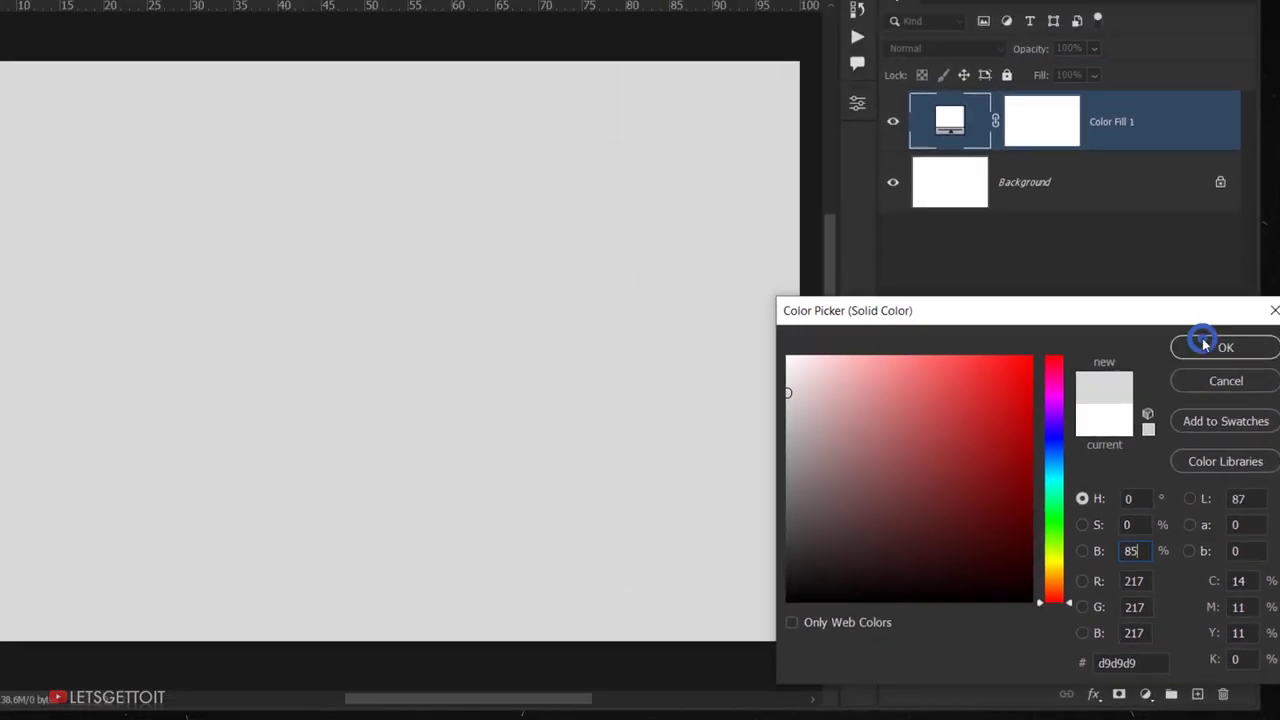
{"action": "left_click", "coordinate": [1223, 343]}
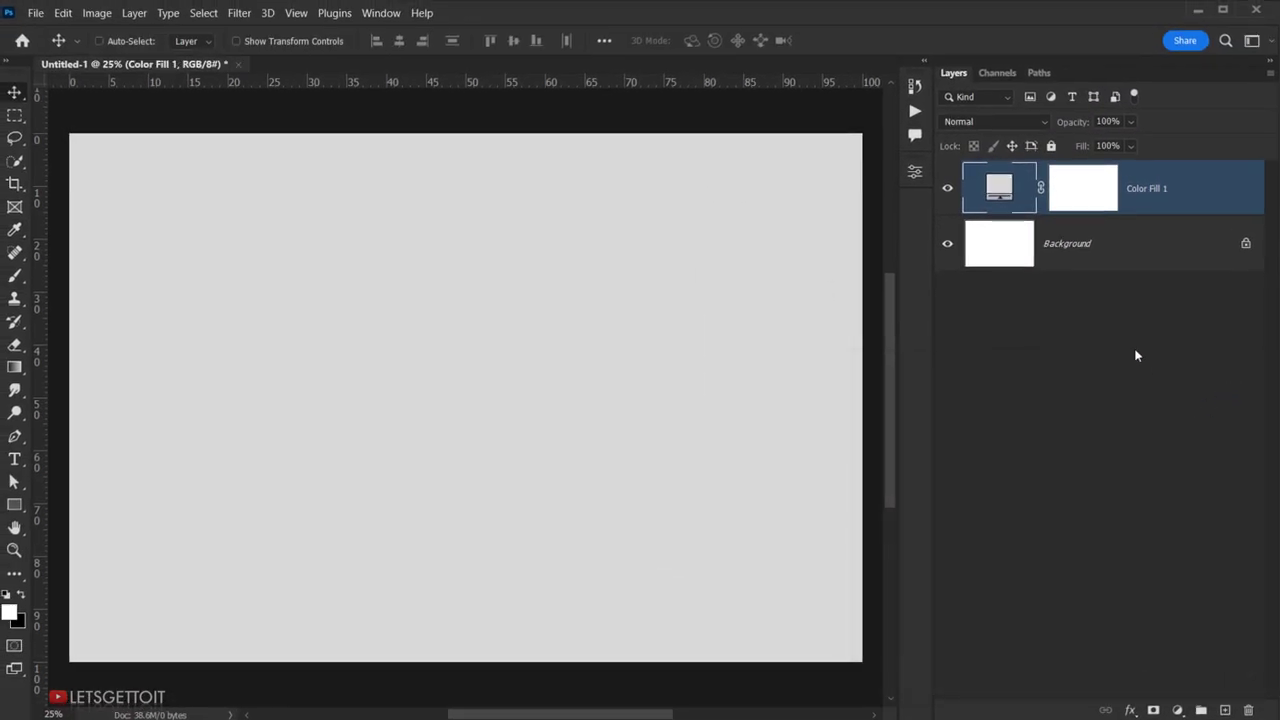
- Delete the white Background, rename the fill layer BG and remove its layer mask
{"action": "left_click_drag", "start_coordinate": [1117, 243], "coordinate": [1247, 708]}
{"action": "double_click", "coordinate": [1146, 189]}
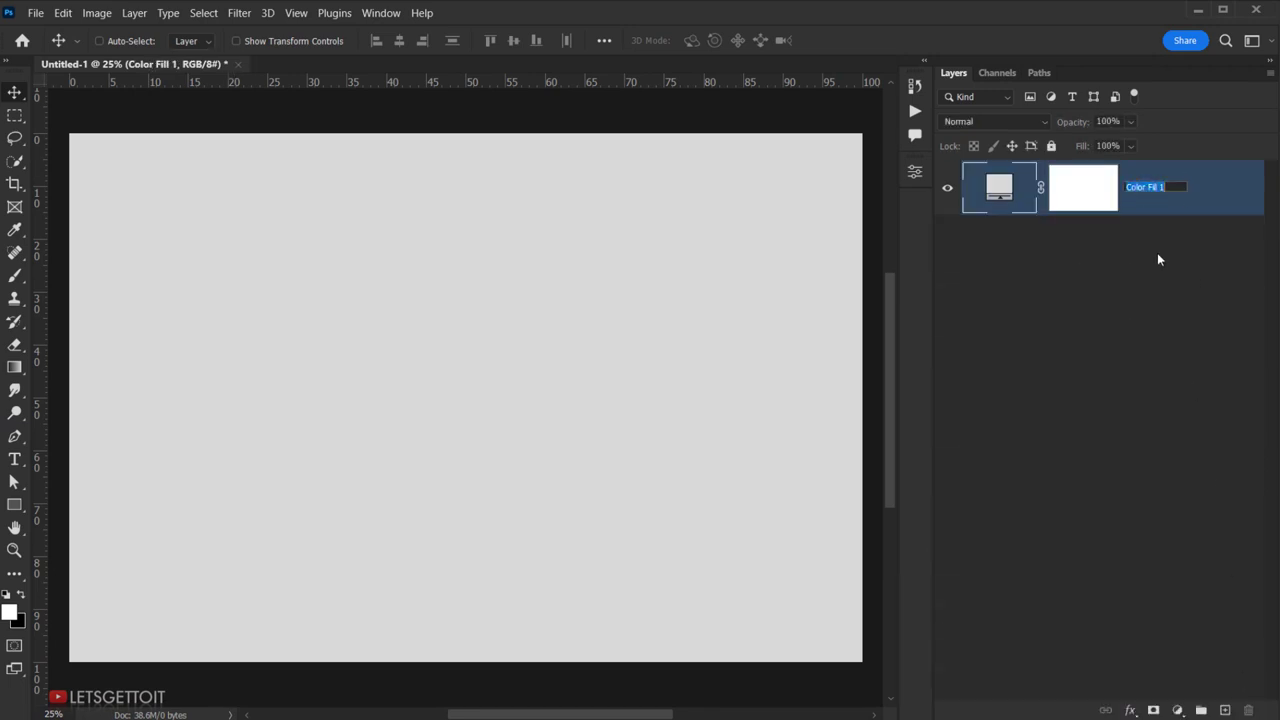
{"action": "type", "text": "BG"}
{"action": "key", "text": "Return"}
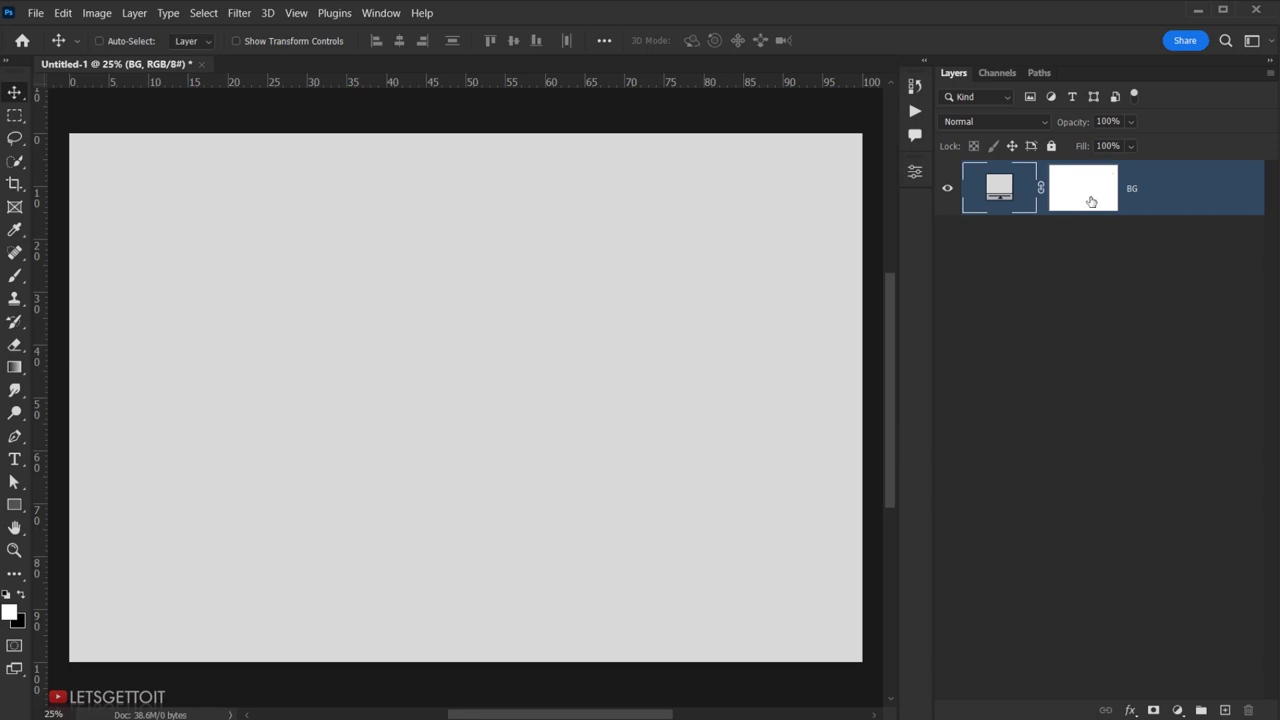
{"action": "right_click", "coordinate": [1091, 201]}
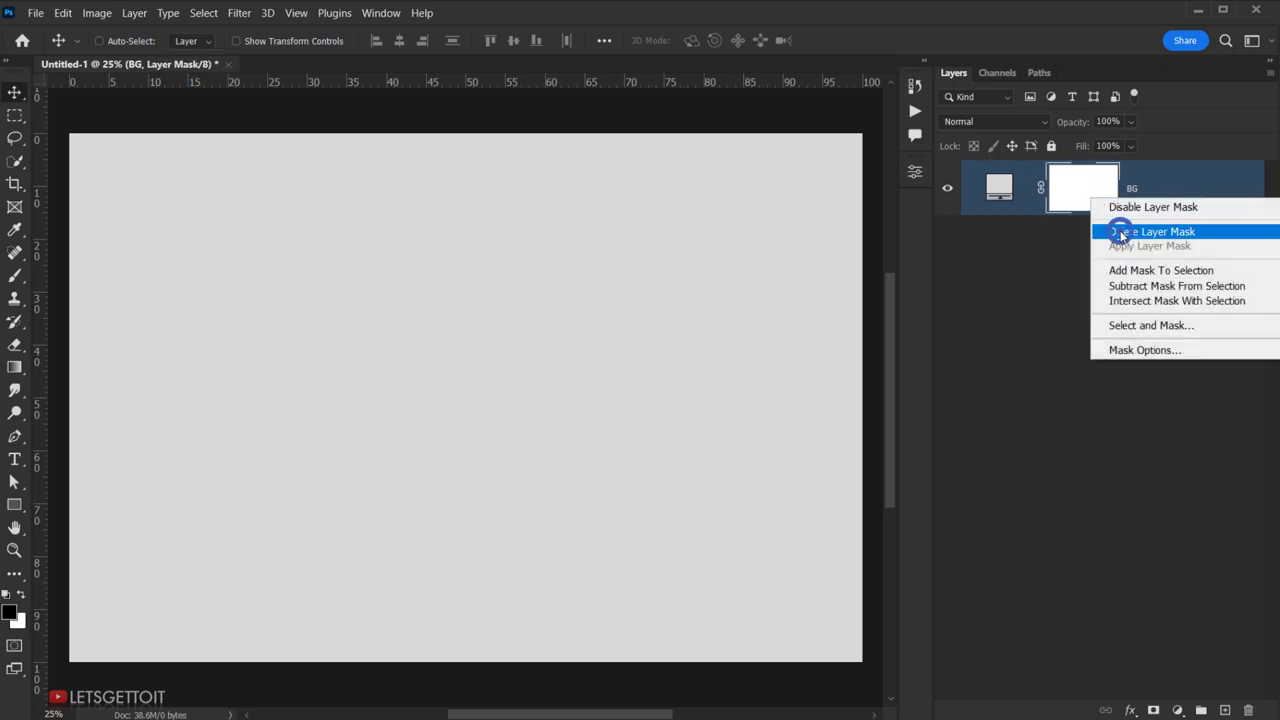
{"action": "left_click", "coordinate": [1120, 230]}
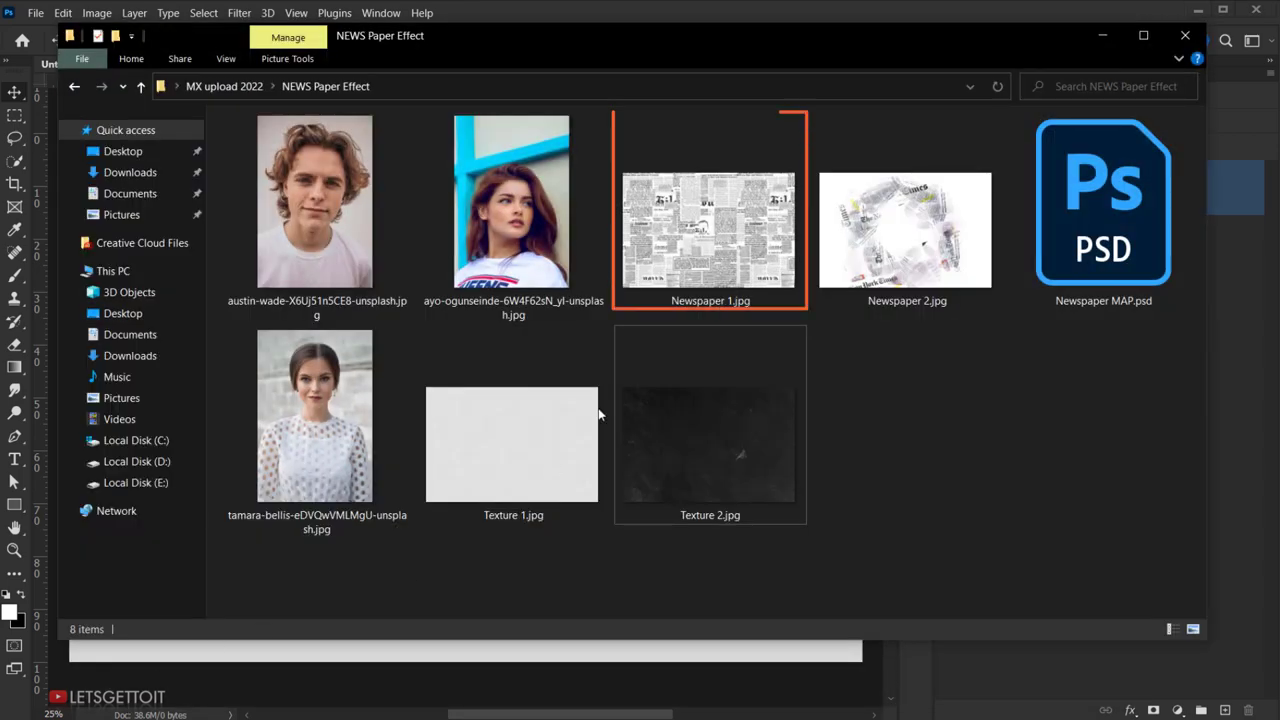
- Place Newspaper 1.jpg into the document and rasterize the layer
{"action": "left_click", "coordinate": [695, 241]}
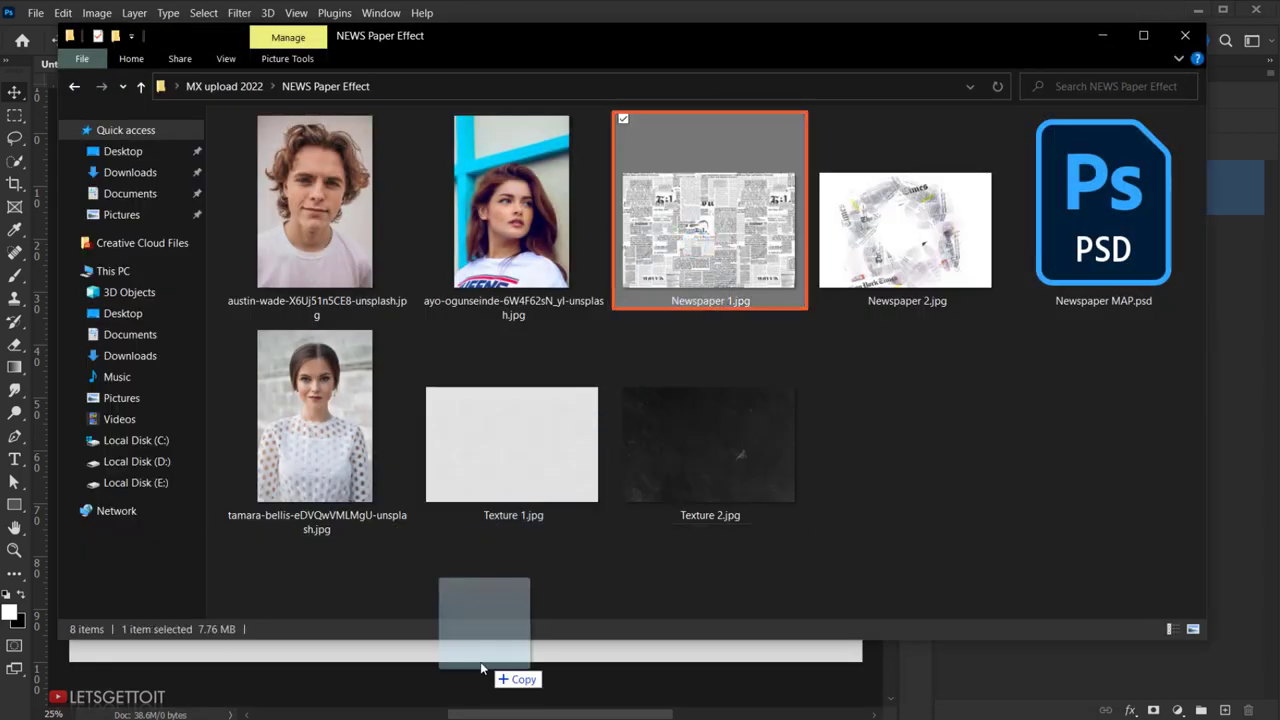
{"action": "left_click_drag", "start_coordinate": [653, 381], "coordinate": [480, 670]}
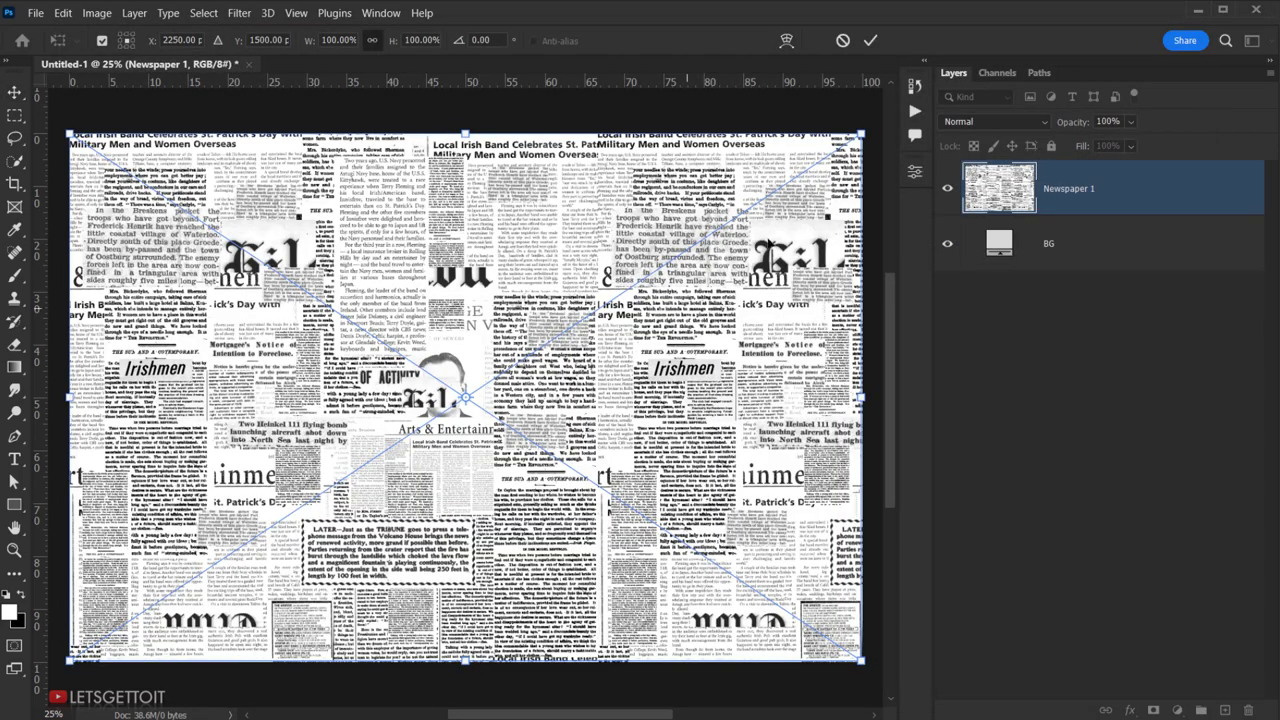
{"action": "left_click", "coordinate": [871, 46]}
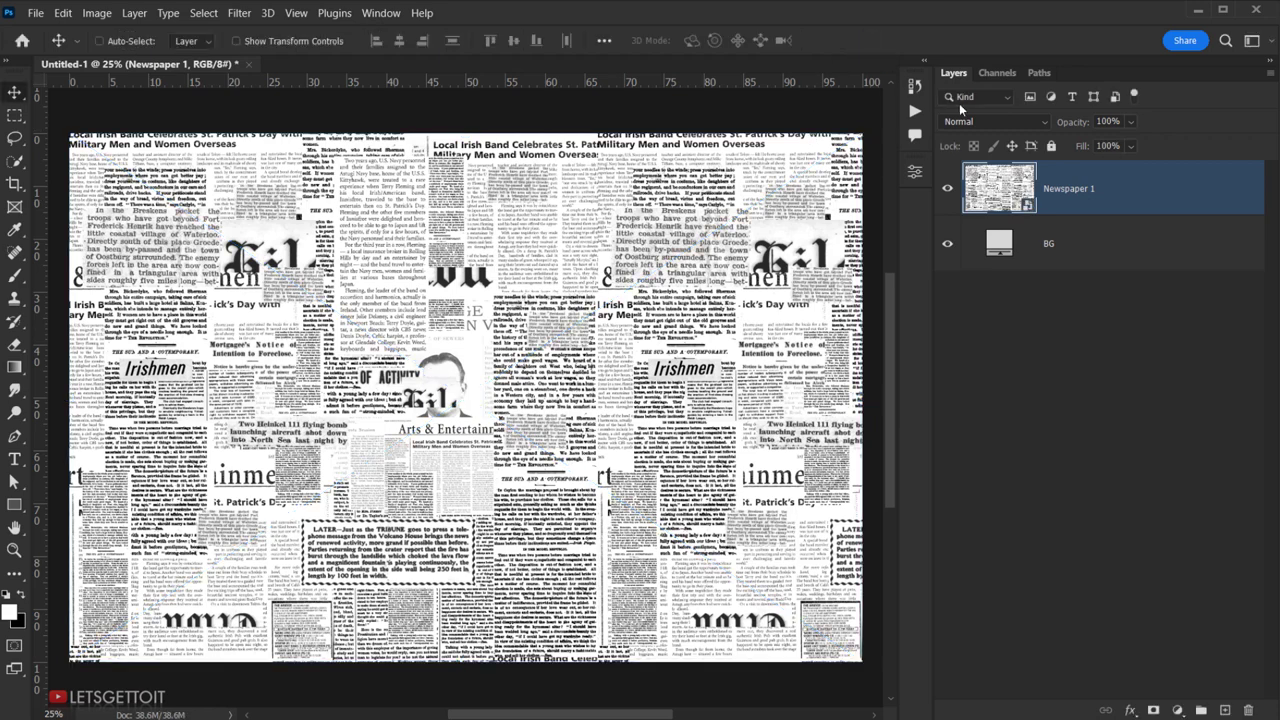
{"action": "right_click", "coordinate": [1075, 193]}
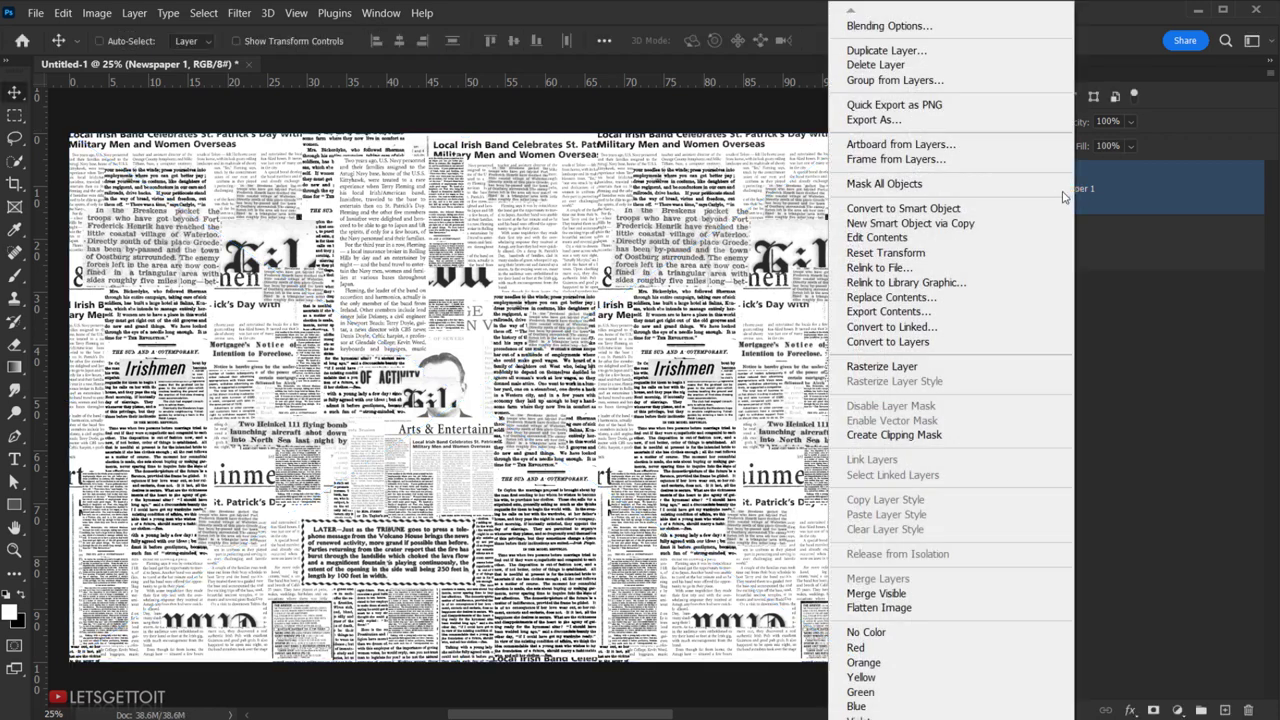
{"action": "left_click", "coordinate": [855, 372]}
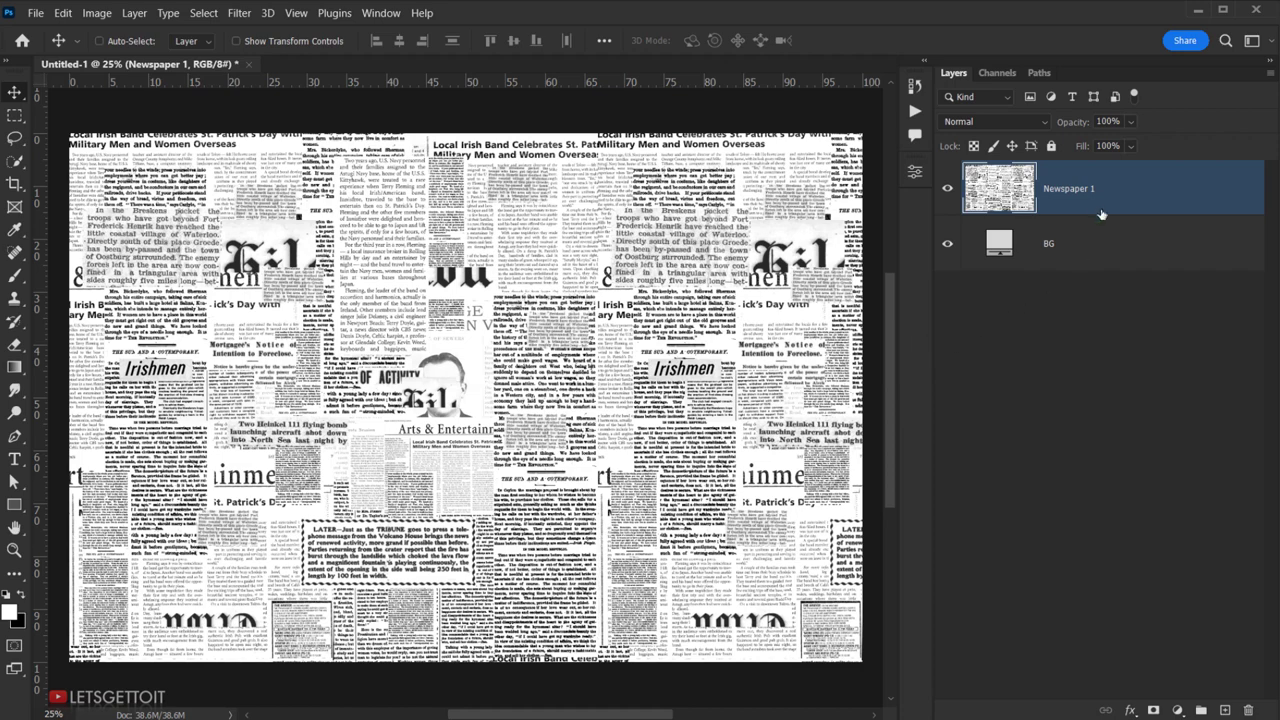
- Set Newspaper 1 to Multiply and hide it with an inverted black layer mask
{"action": "left_click", "coordinate": [1013, 118]}
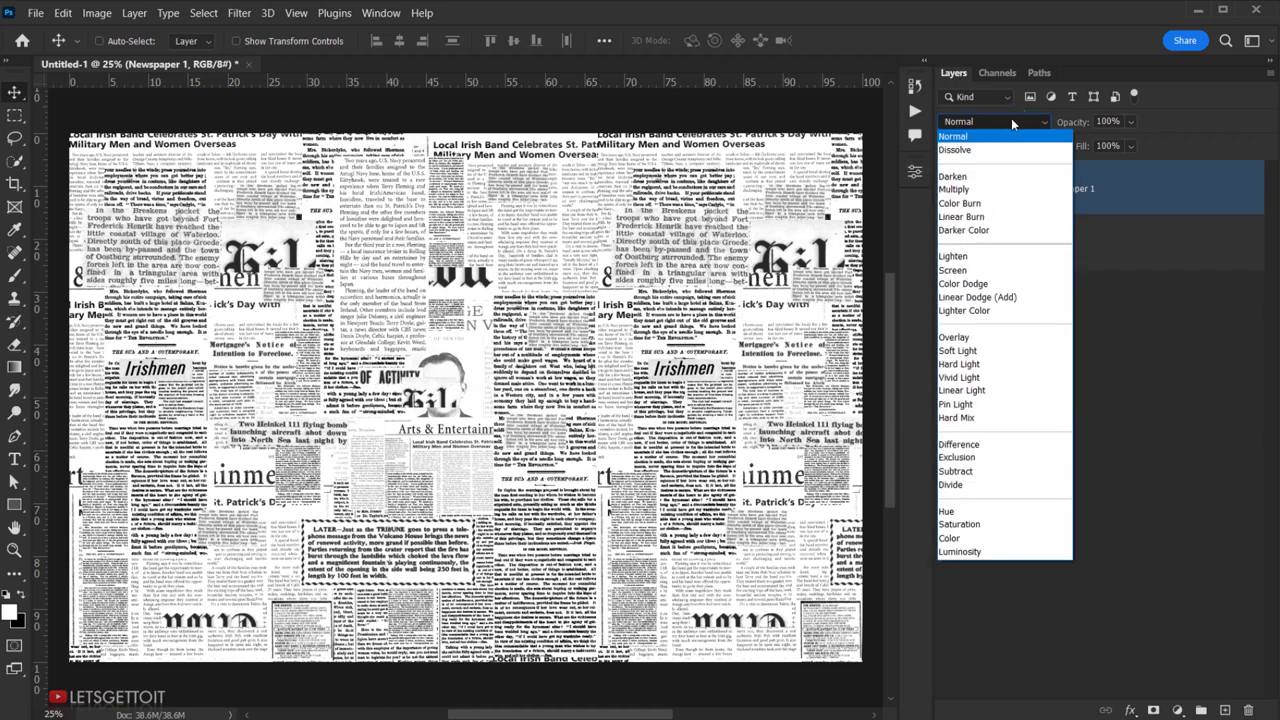
{"action": "left_click", "coordinate": [948, 190]}
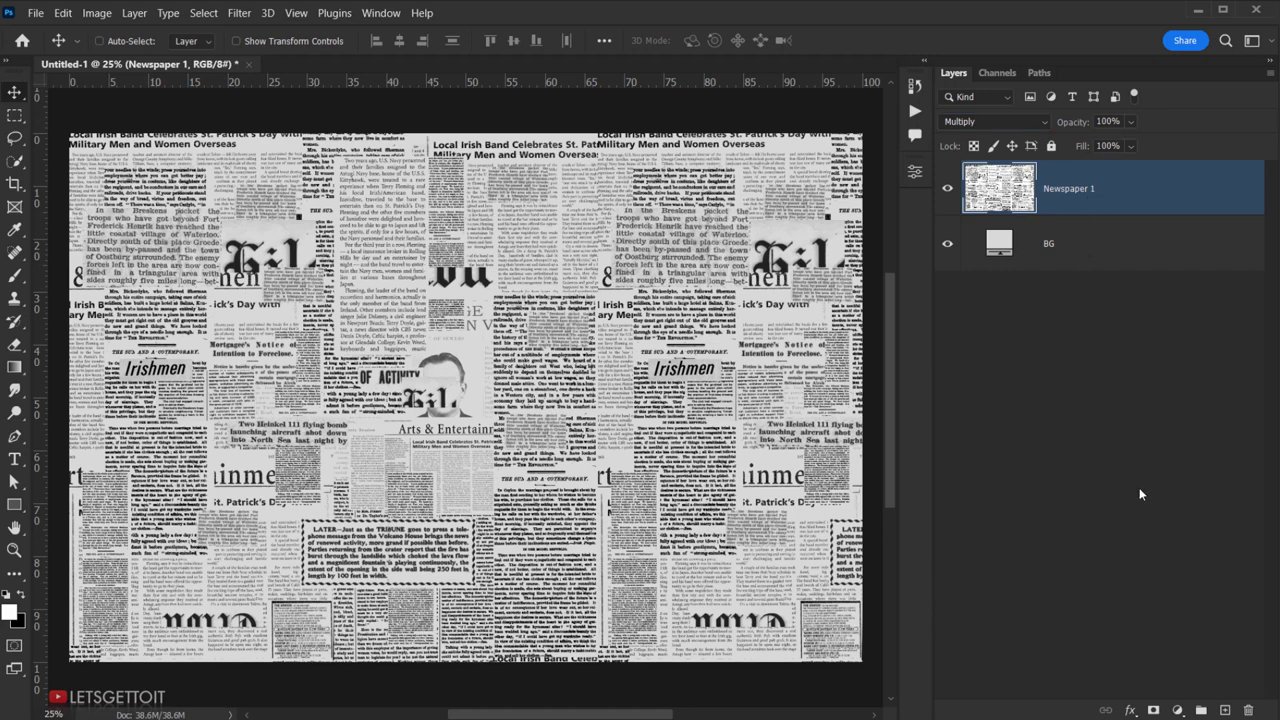
{"action": "left_click", "coordinate": [1155, 710]}
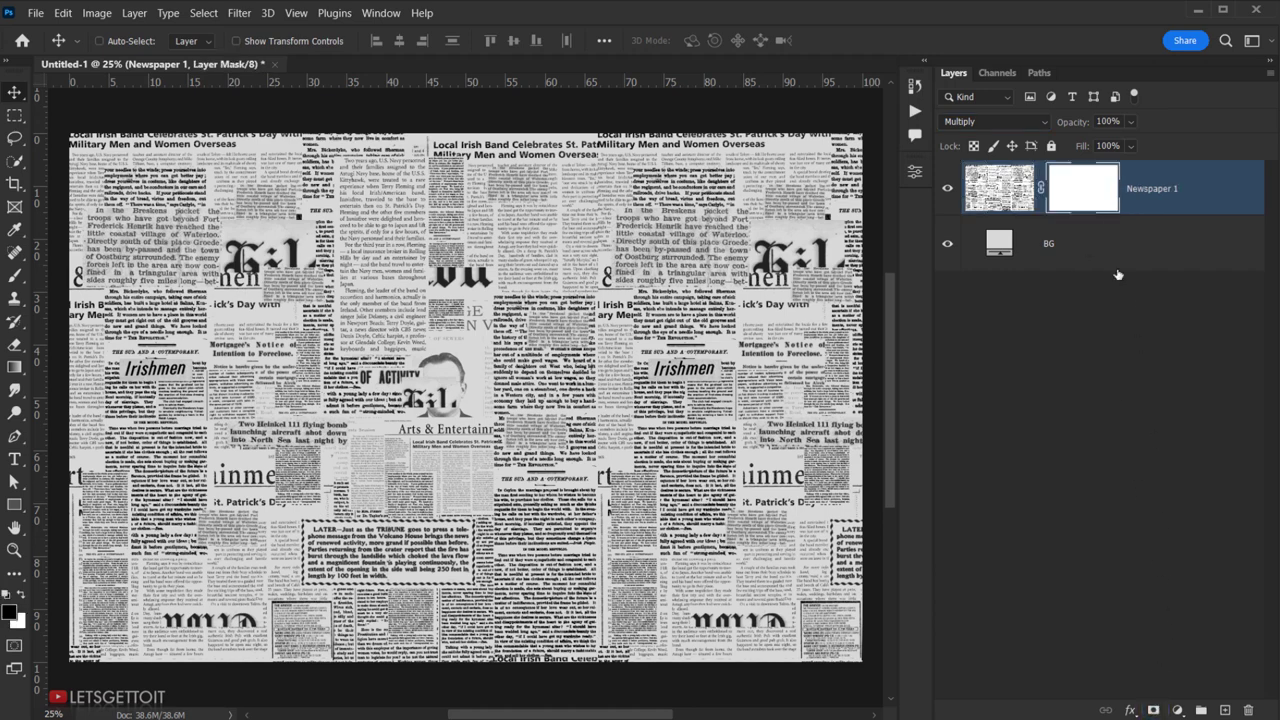
{"action": "double_click", "coordinate": [1053, 203]}
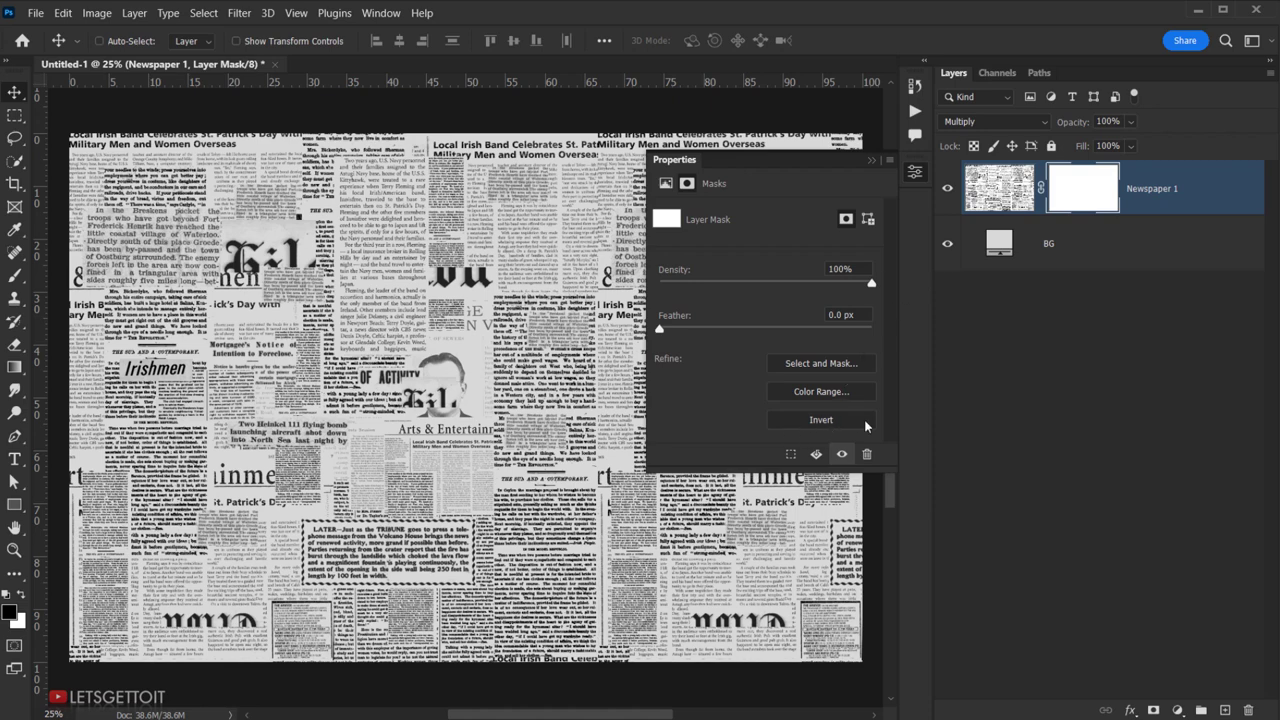
{"action": "left_click", "coordinate": [821, 420]}
{"action": "left_click", "coordinate": [871, 160]}
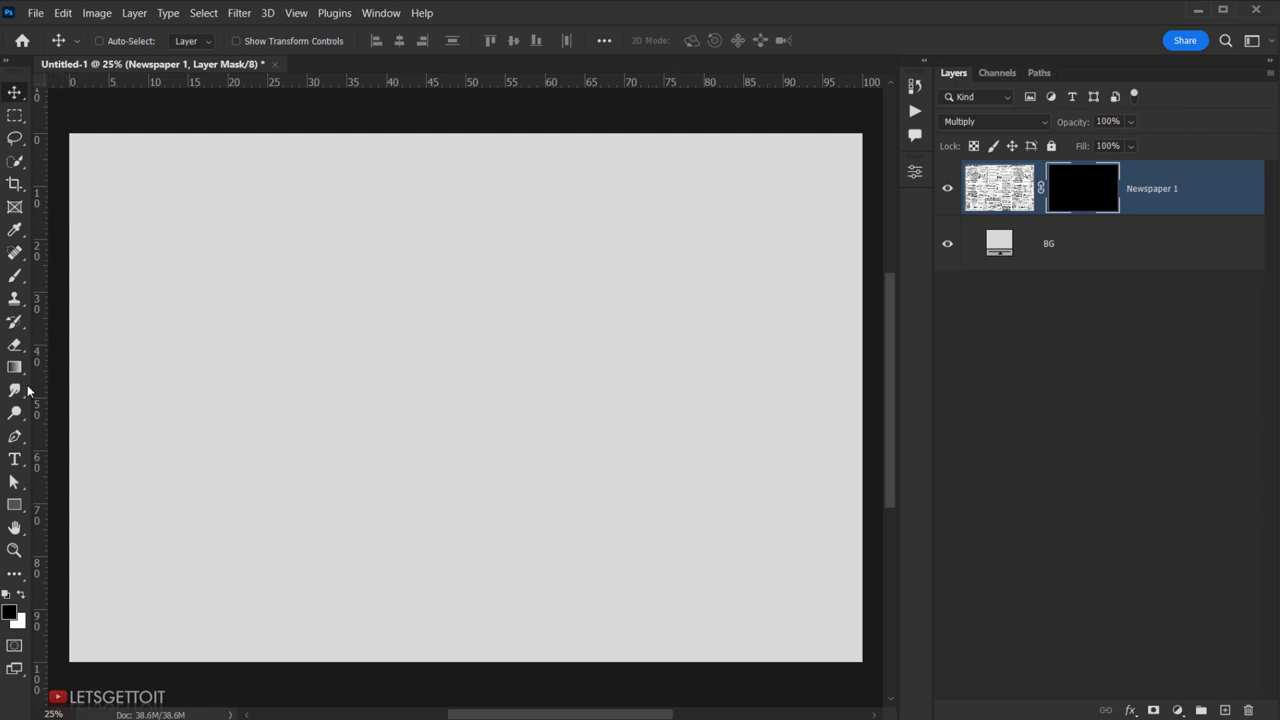
- Select the Brush Tool with the 500 px cloudy brush from Brushes LETSGETTOIT
{"action": "left_click", "coordinate": [15, 276]}
{"action": "right_click", "coordinate": [15, 276]}
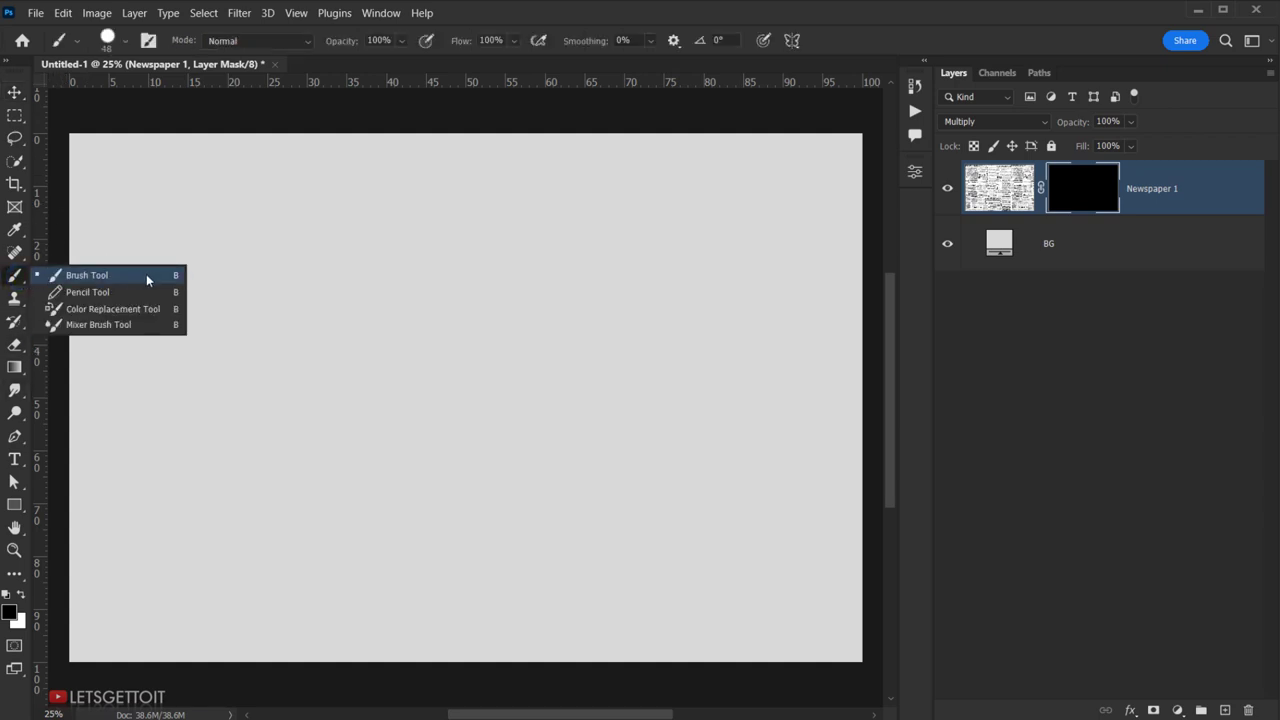
{"action": "left_click", "coordinate": [180, 274]}
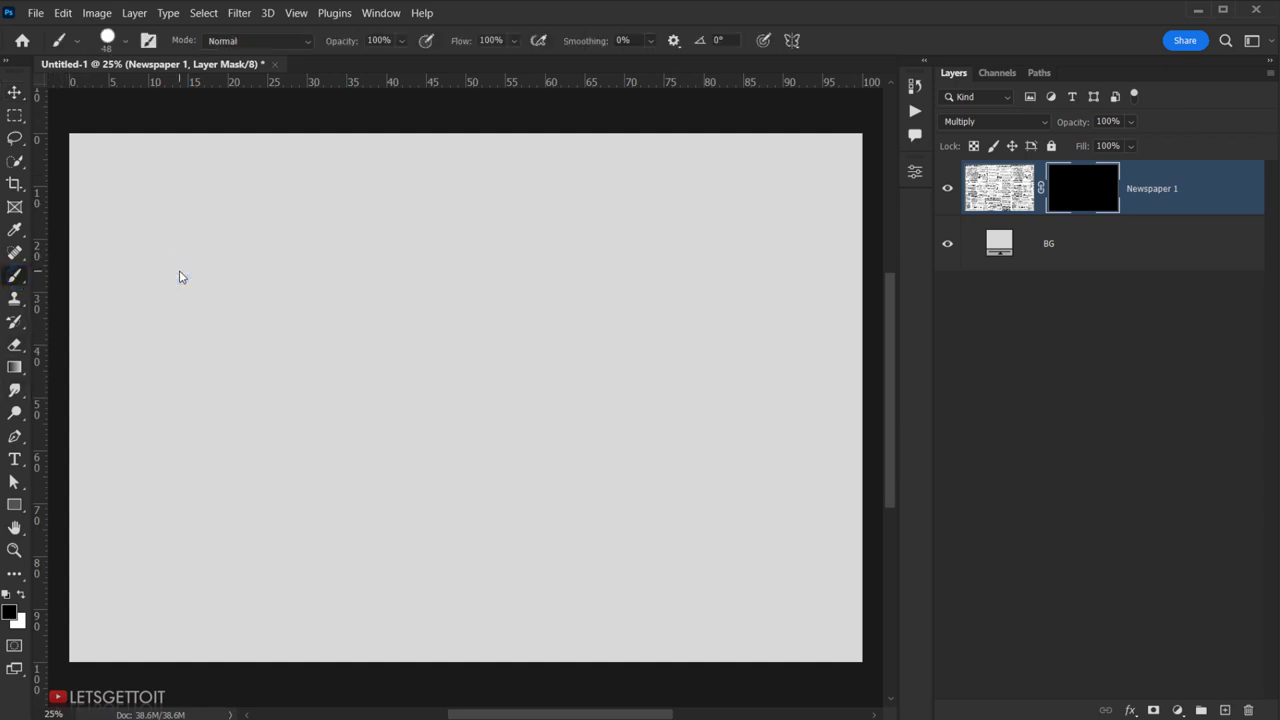
{"action": "left_click", "coordinate": [126, 47]}
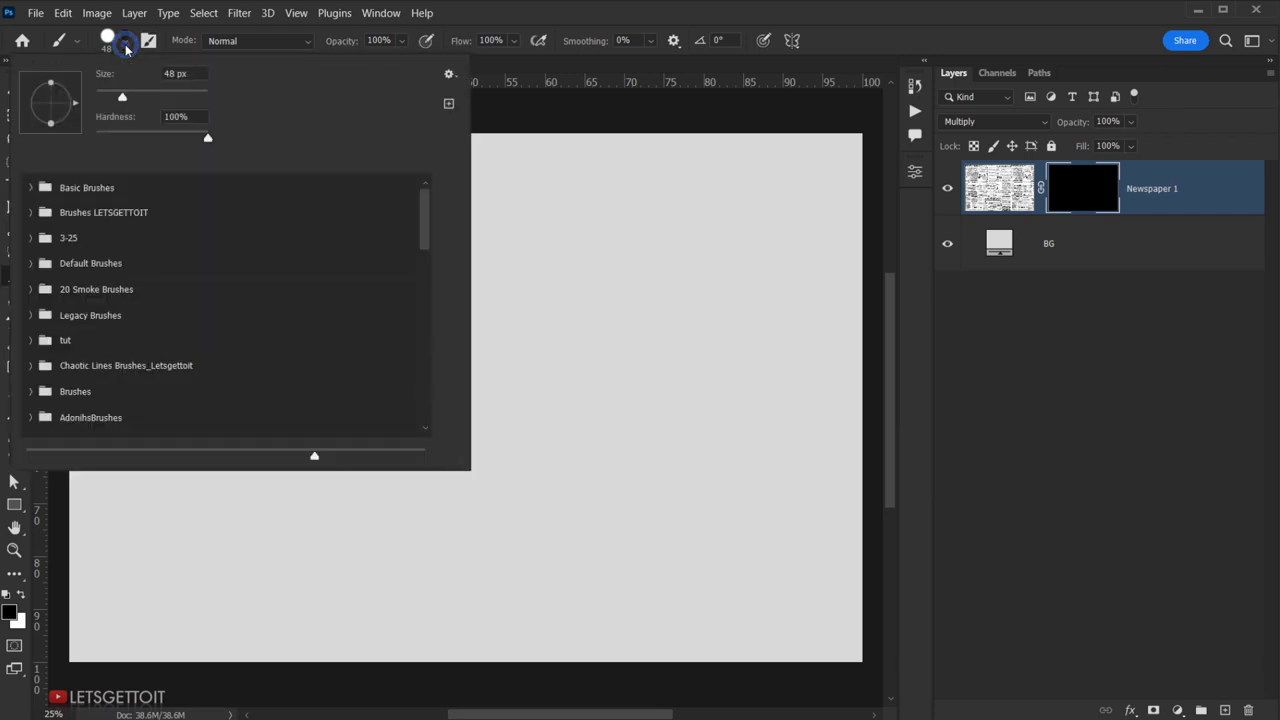
{"action": "left_click", "coordinate": [124, 216]}
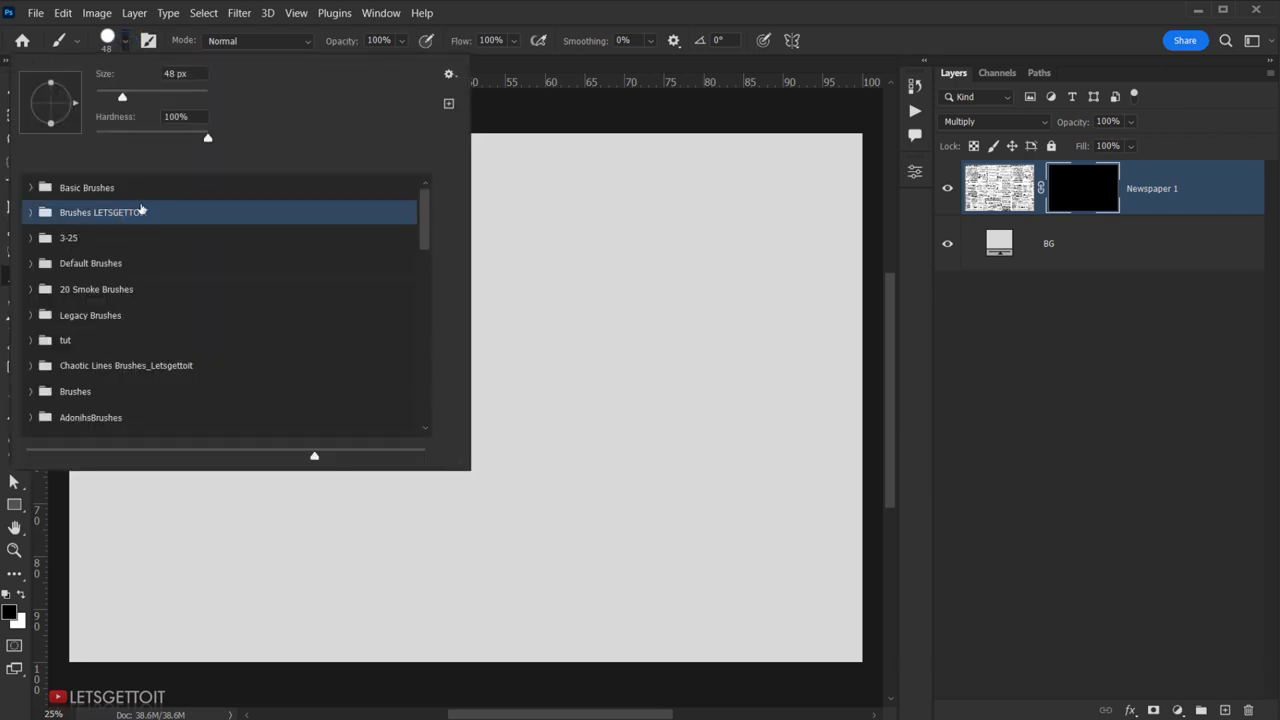
{"action": "left_click", "coordinate": [30, 214]}
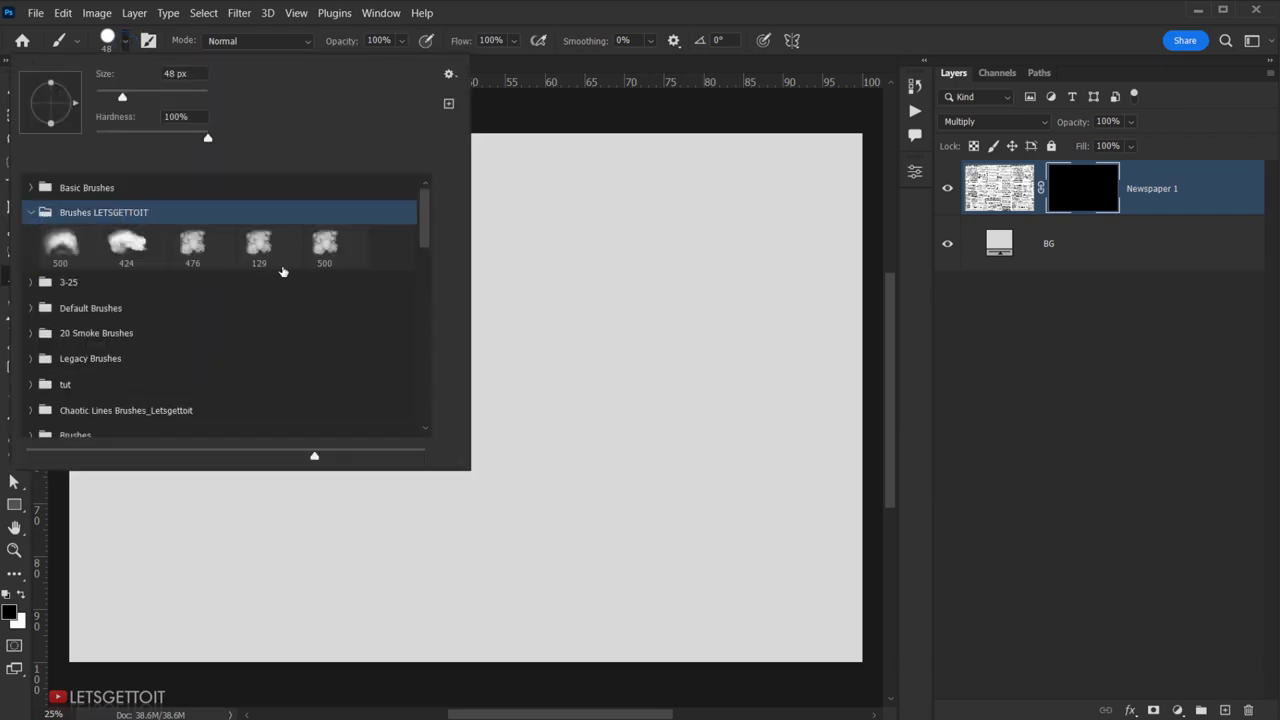
{"action": "left_click", "coordinate": [336, 248]}
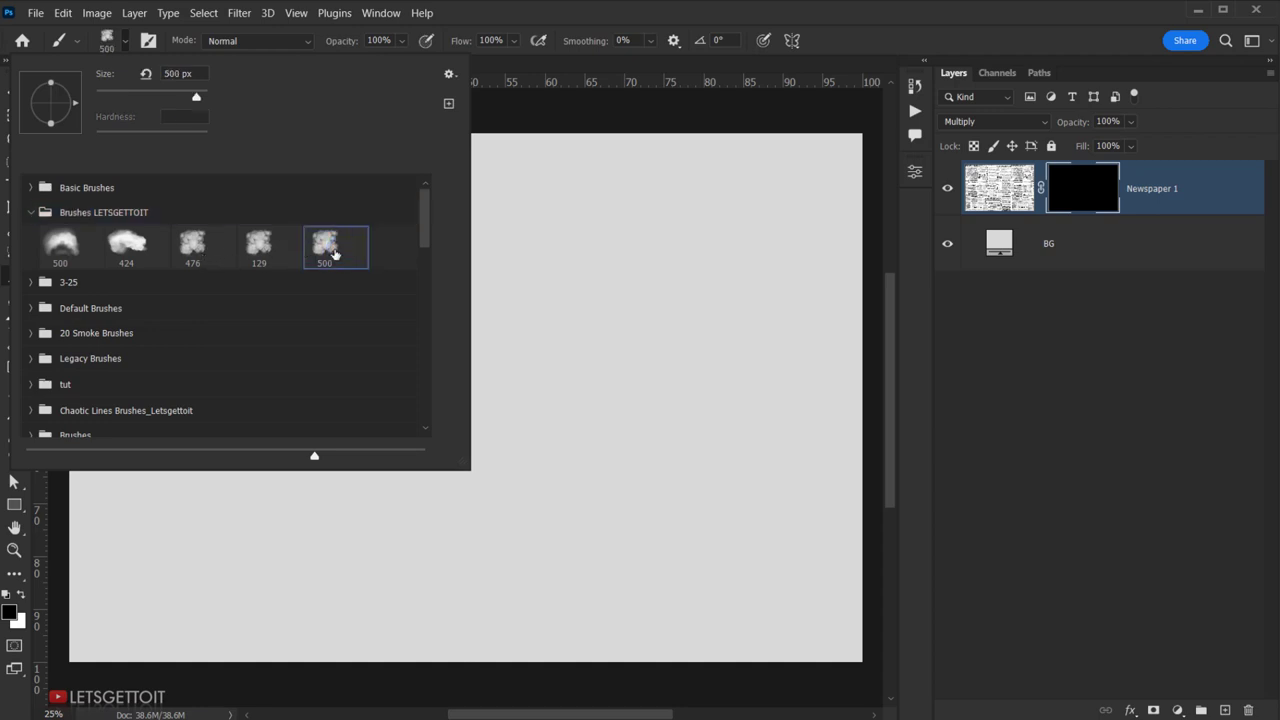
{"action": "left_click", "coordinate": [650, 20]}
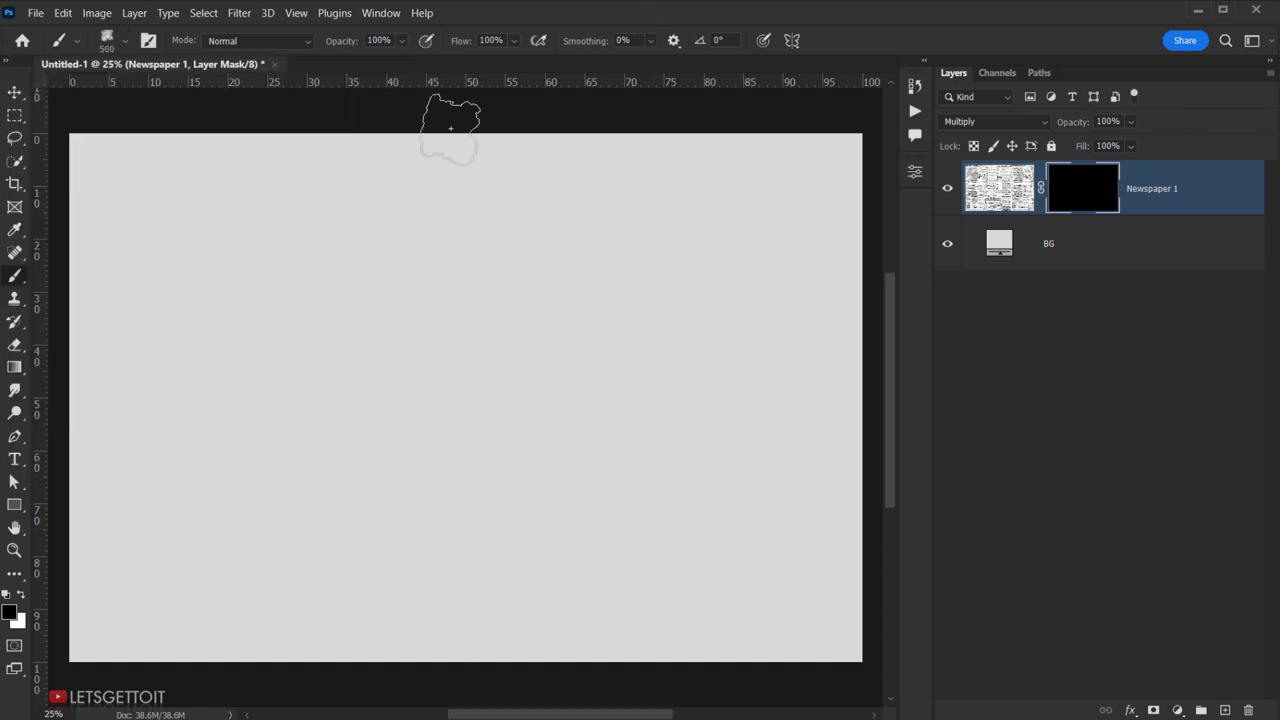
- Paint white at about 1575 px on the mask to reveal newspaper across the canvas centre
{"action": "left_click", "coordinate": [20, 594]}
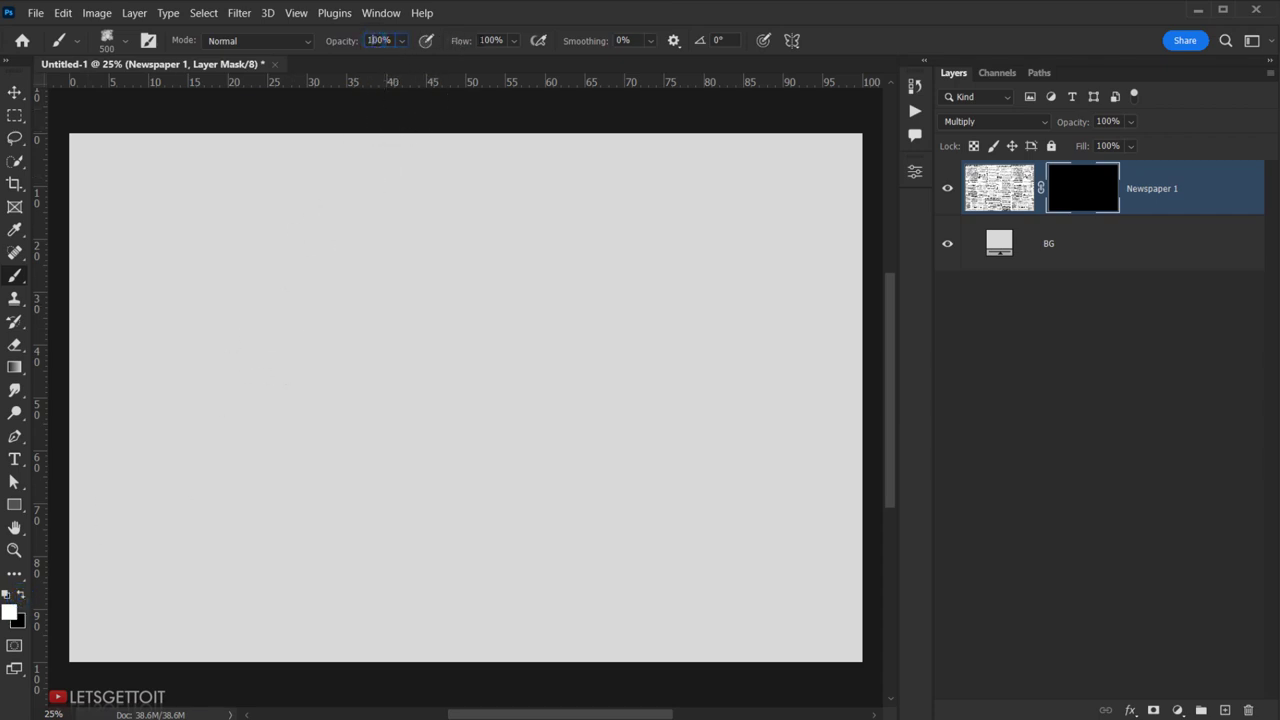
{"action": "key", "text": "Tab"}
{"action": "left_click_drag", "start_coordinate": [420, 371], "coordinate": [527, 383]}
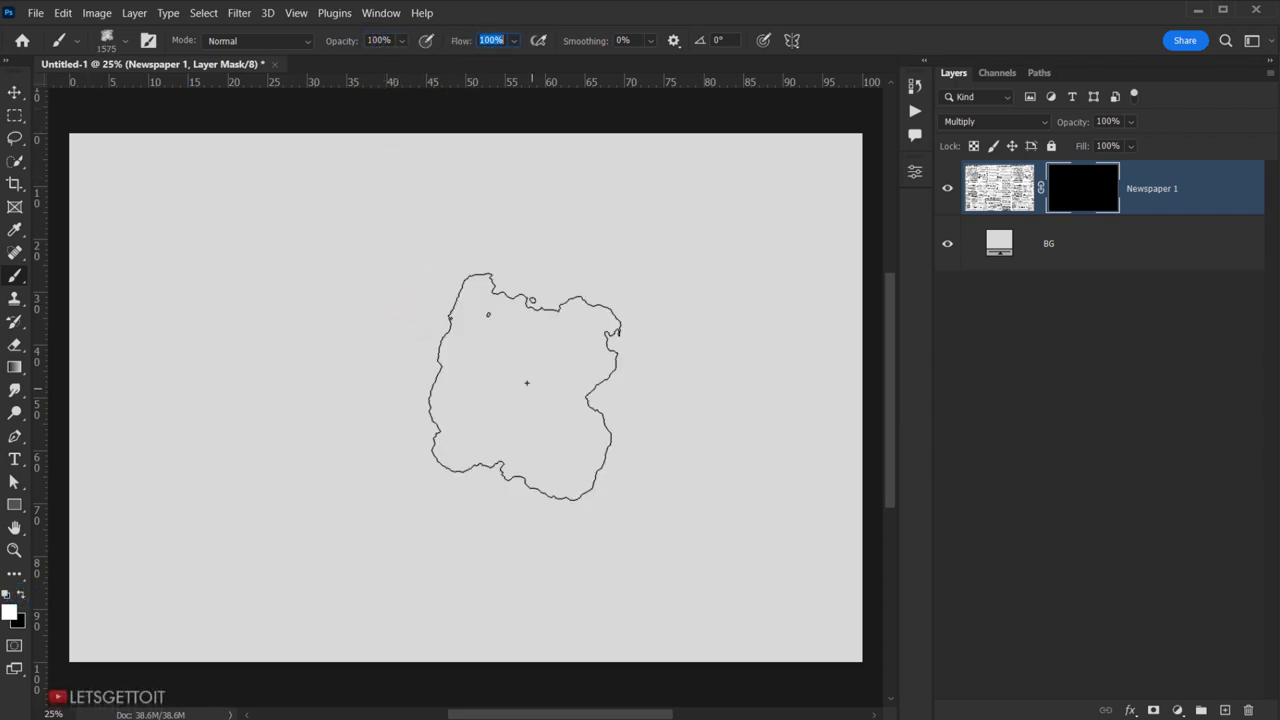
{"action": "mouse_move", "coordinate": [414, 380]}
{"action": "left_mouse_down"}
{"action": "mouse_move", "coordinate": [381, 440]}
{"action": "mouse_move", "coordinate": [330, 420]}
{"action": "left_mouse_up"}
{"action": "mouse_move", "coordinate": [329, 337]}
{"action": "left_mouse_down"}
{"action": "mouse_move", "coordinate": [560, 330]}
{"action": "mouse_move", "coordinate": [445, 255]}
{"action": "mouse_move", "coordinate": [671, 443]}
{"action": "mouse_move", "coordinate": [543, 514]}
{"action": "mouse_move", "coordinate": [371, 414]}
{"action": "mouse_move", "coordinate": [222, 352]}
{"action": "left_mouse_up"}
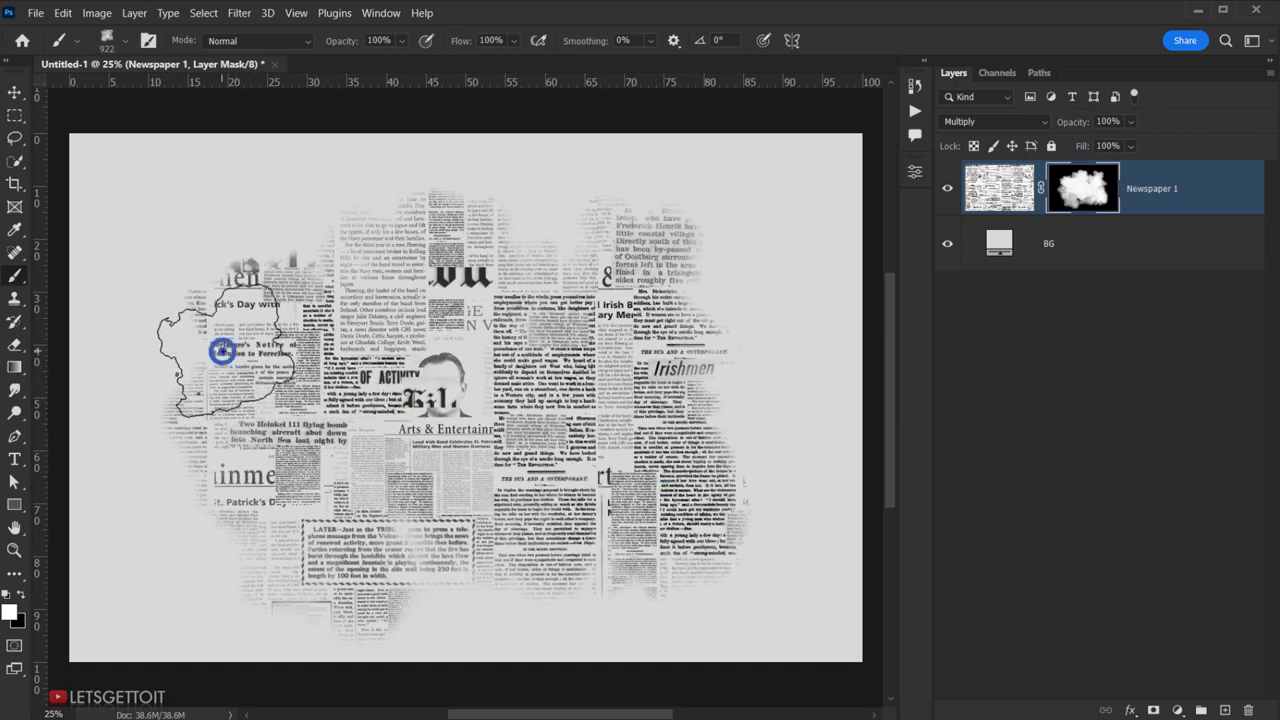
{"action": "left_click_drag", "start_coordinate": [400, 366], "coordinate": [277, 309]}
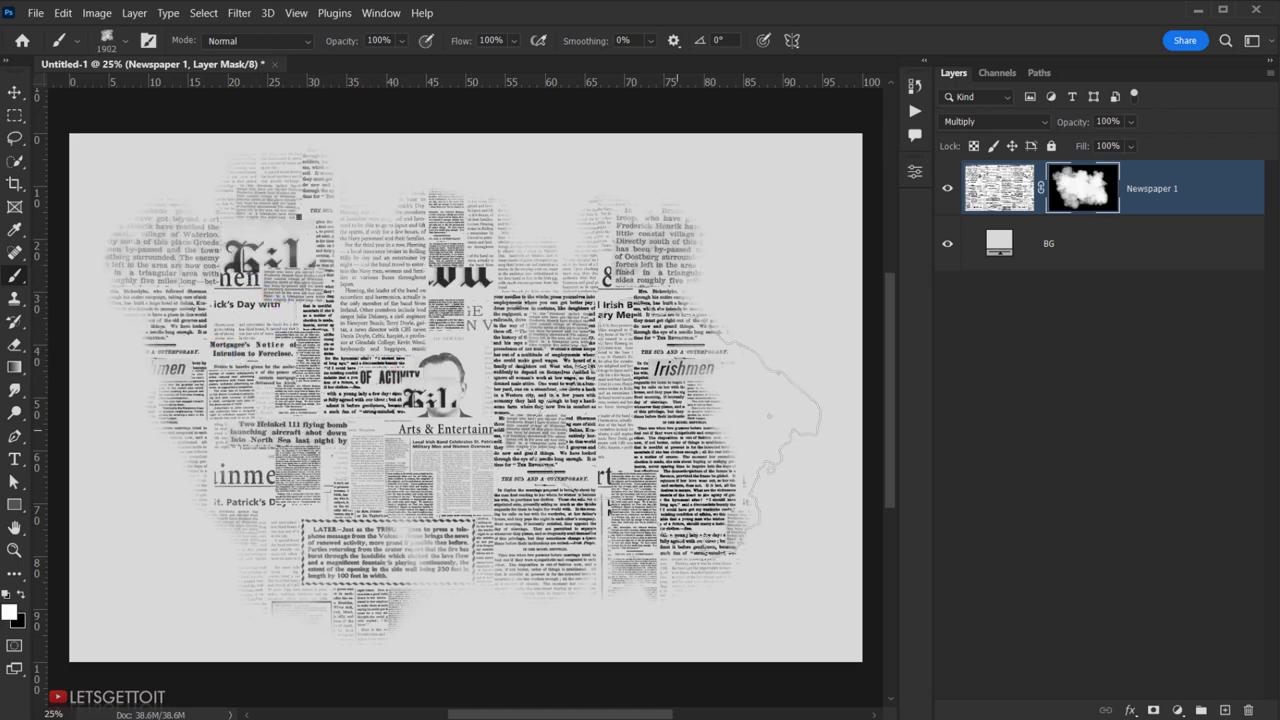
{"action": "left_click_drag", "start_coordinate": [705, 430], "coordinate": [290, 455]}
{"action": "left_click_drag", "start_coordinate": [428, 370], "coordinate": [471, 363]}
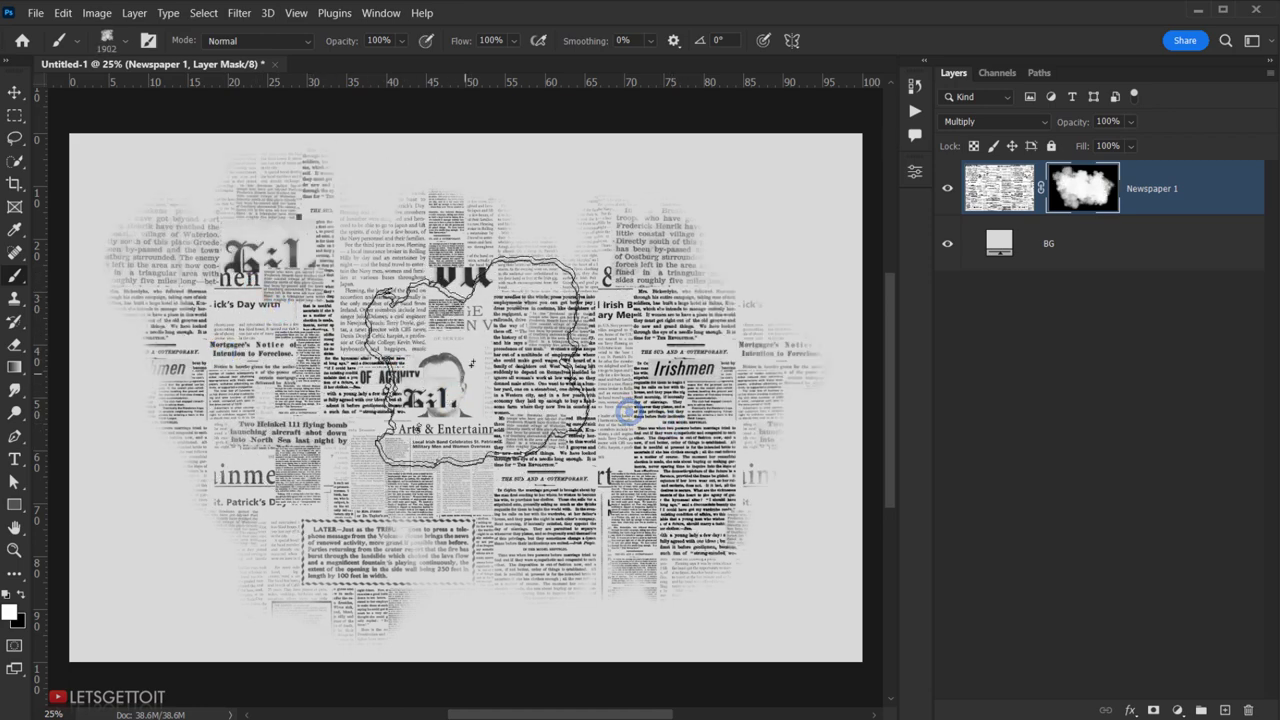
{"action": "scroll", "coordinate": [597, 330], "scroll_direction": "down", "scroll_amount": 2}
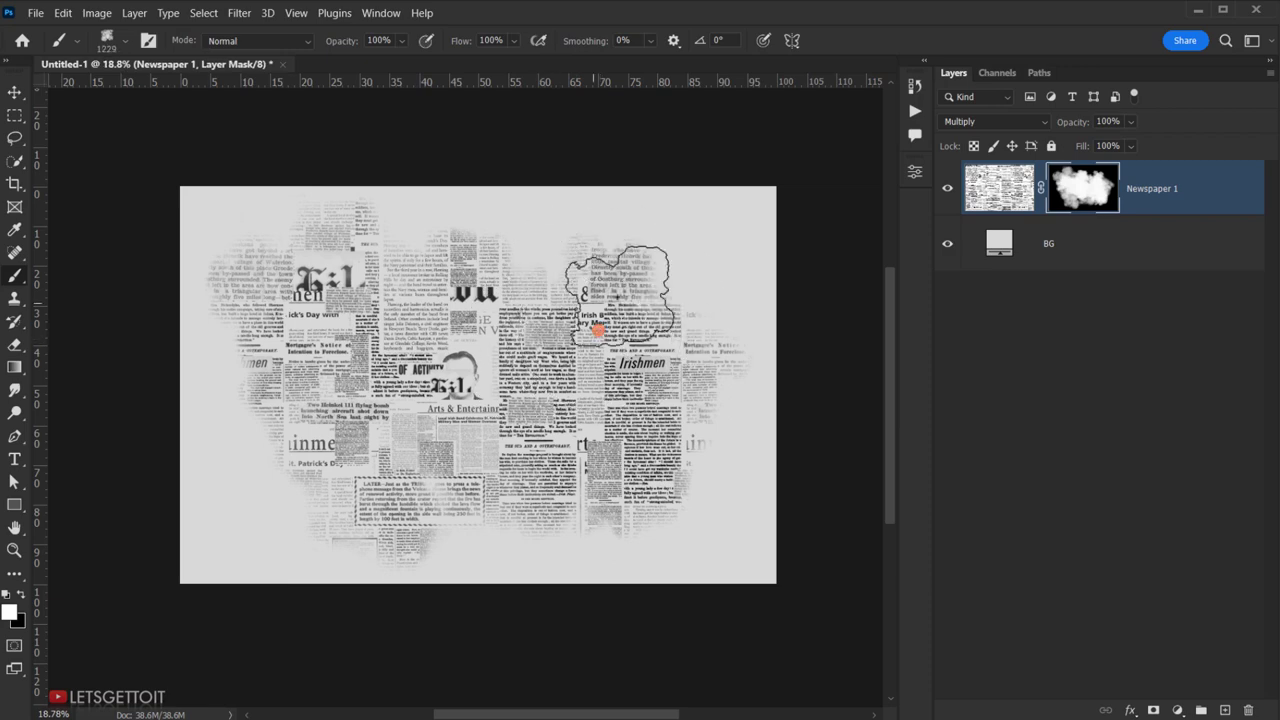
{"action": "left_click_drag", "start_coordinate": [597, 330], "coordinate": [660, 271]}
{"action": "left_click_drag", "start_coordinate": [309, 477], "coordinate": [266, 406]}
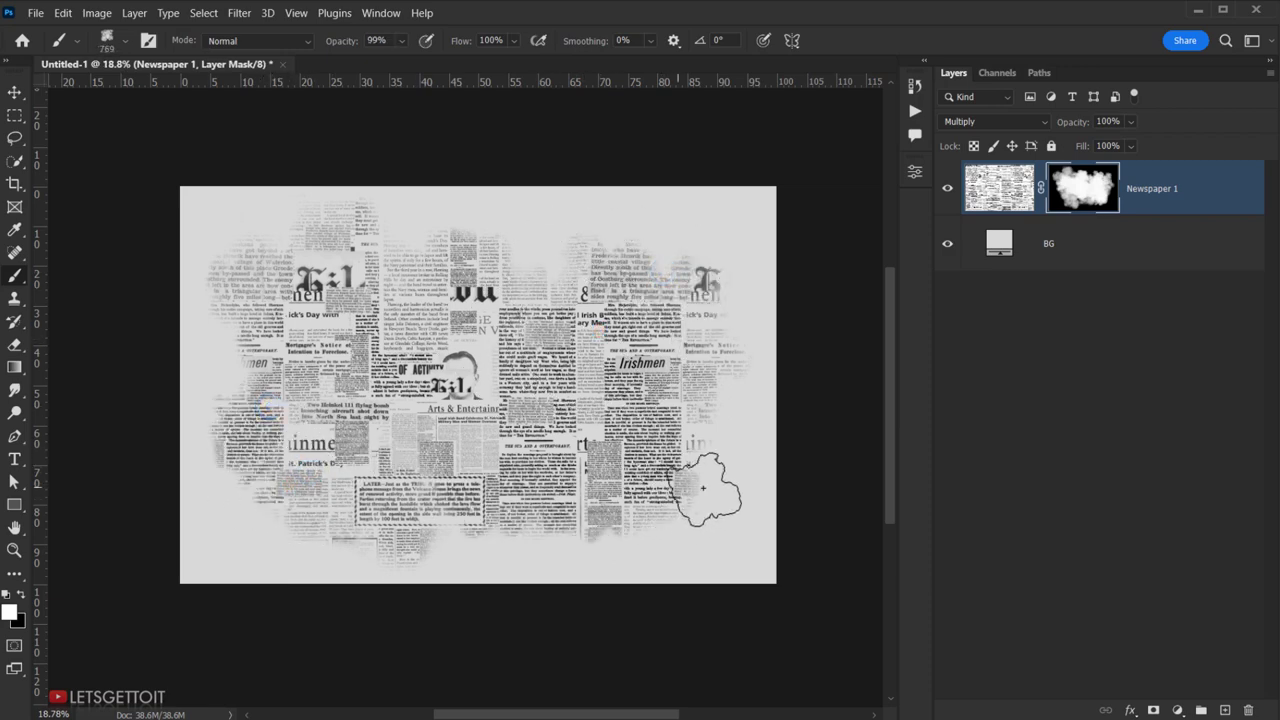
{"action": "scroll", "coordinate": [470, 265], "scroll_direction": "up", "scroll_amount": 2}
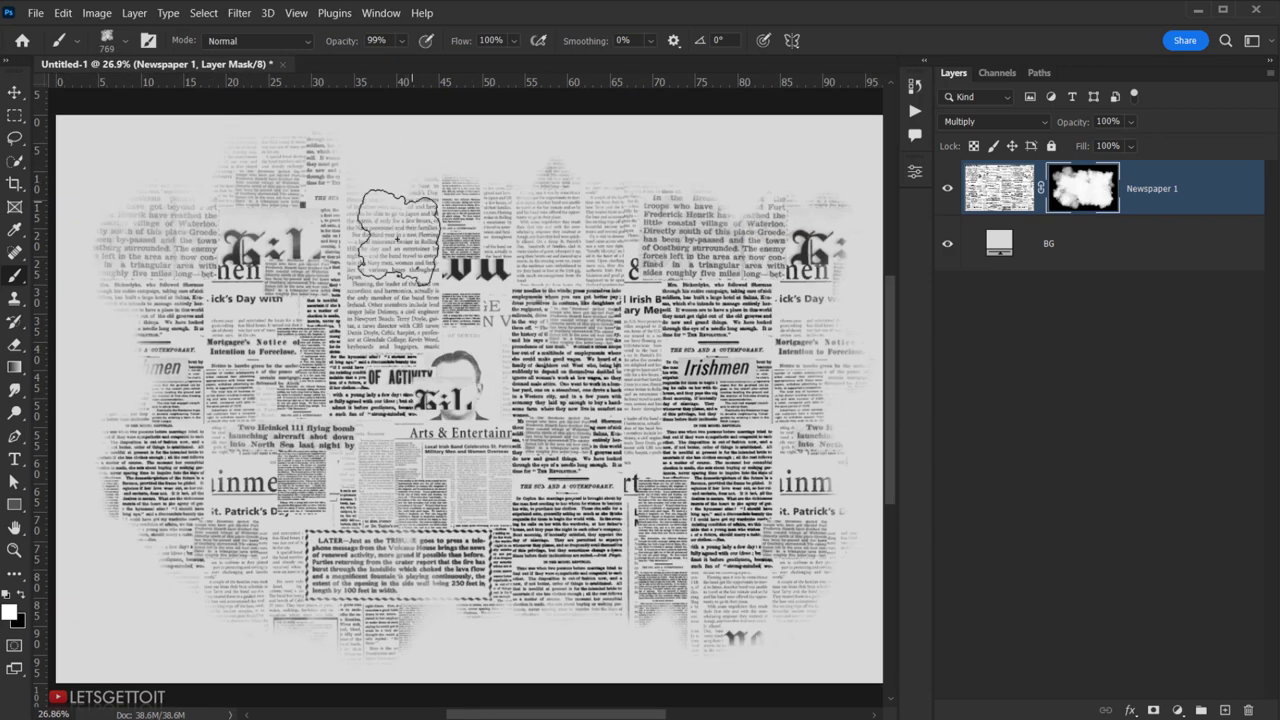
- Paint black at 71% opacity to fade the newspaper out toward the edges
{"action": "left_click", "coordinate": [22, 594]}
{"action": "scroll", "coordinate": [240, 440], "scroll_direction": "down", "scroll_amount": 2}
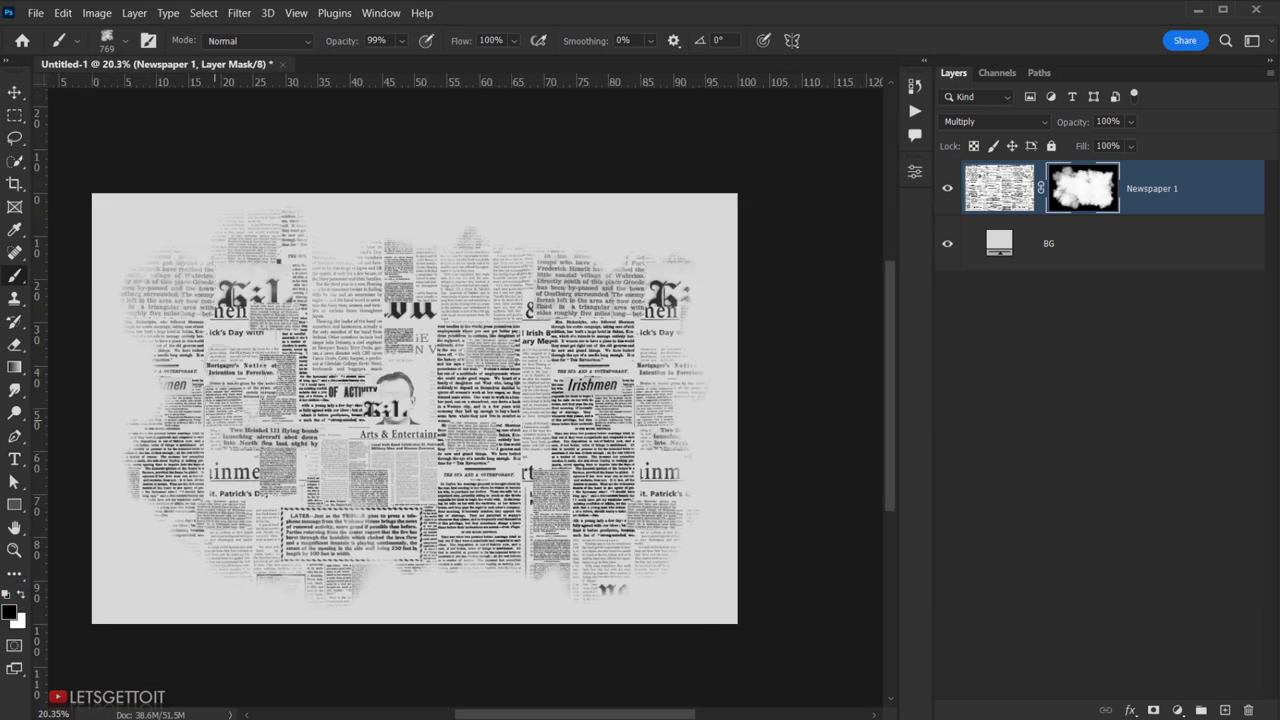
{"action": "mouse_move", "coordinate": [240, 196]}
{"action": "left_mouse_down"}
{"action": "mouse_move", "coordinate": [653, 621]}
{"action": "mouse_move", "coordinate": [730, 500]}
{"action": "left_mouse_up"}
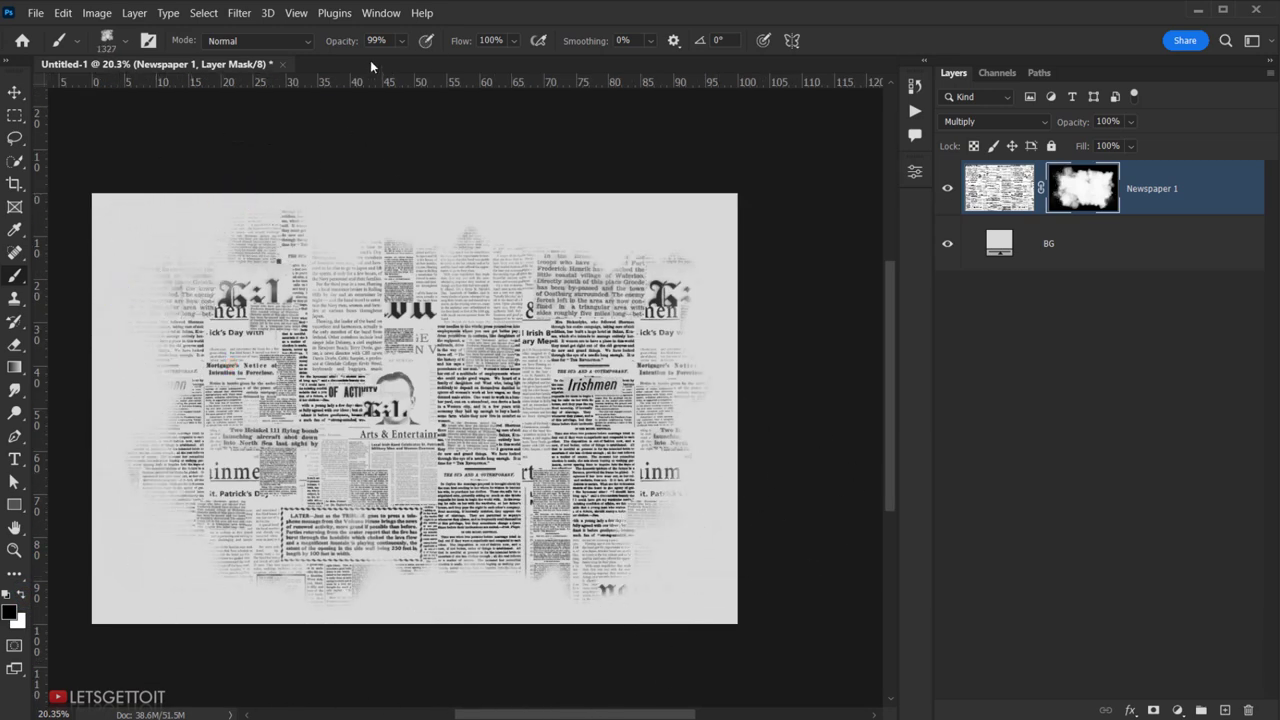
{"action": "left_click", "coordinate": [401, 40]}
{"action": "left_click_drag", "start_coordinate": [395, 63], "coordinate": [379, 63]}
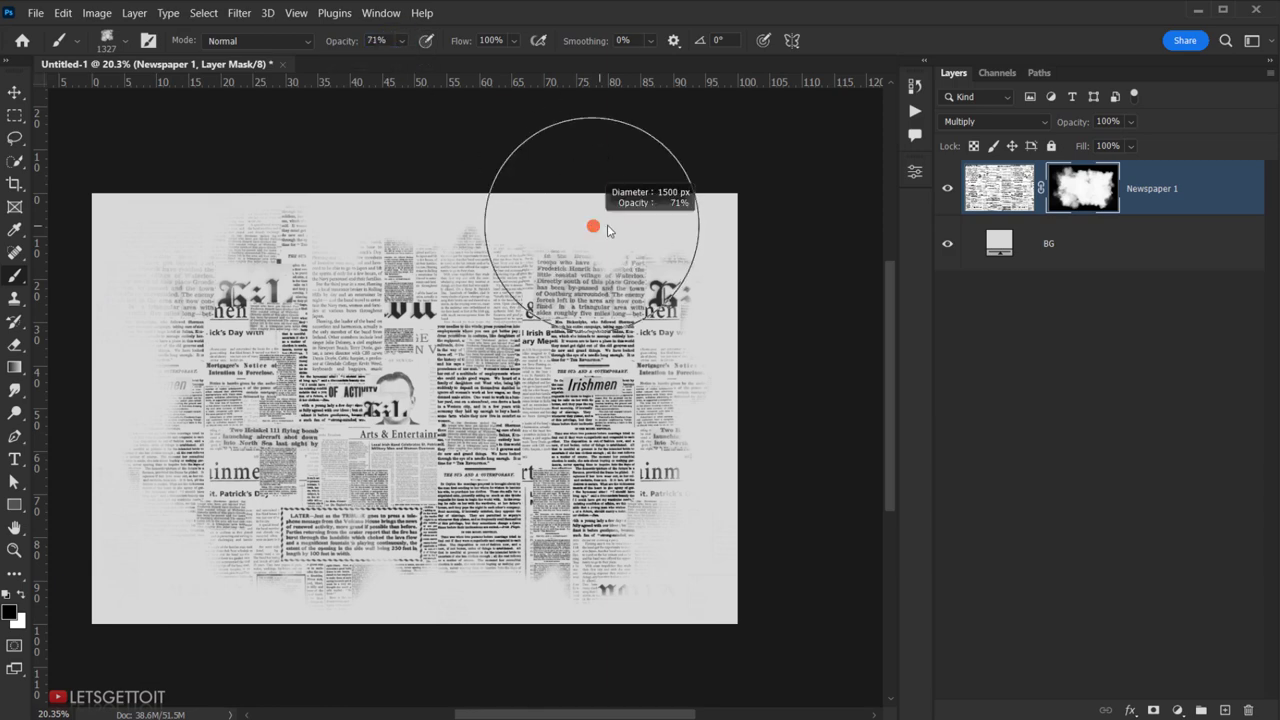
{"action": "left_click_drag", "start_coordinate": [607, 224], "coordinate": [677, 246]}
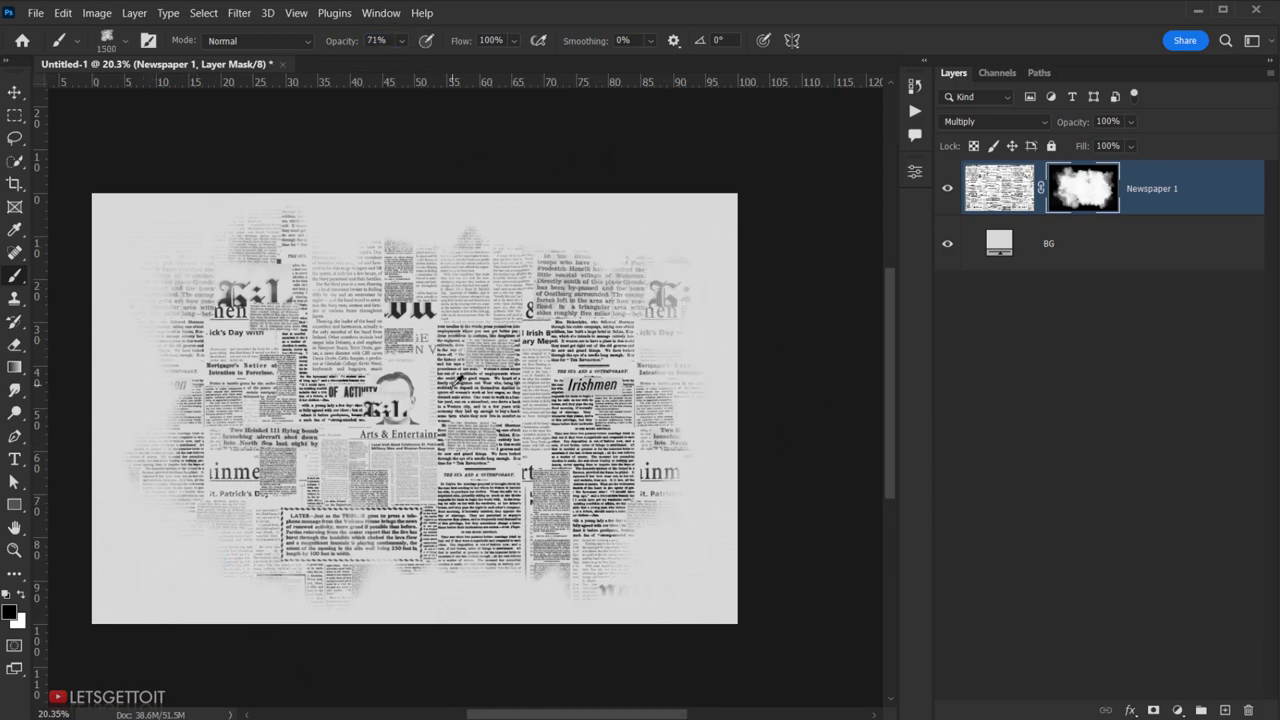
{"action": "scroll", "coordinate": [385, 390], "scroll_direction": "up", "scroll_amount": 1}
{"action": "scroll", "coordinate": [470, 395], "scroll_direction": "up", "scroll_amount": 1}
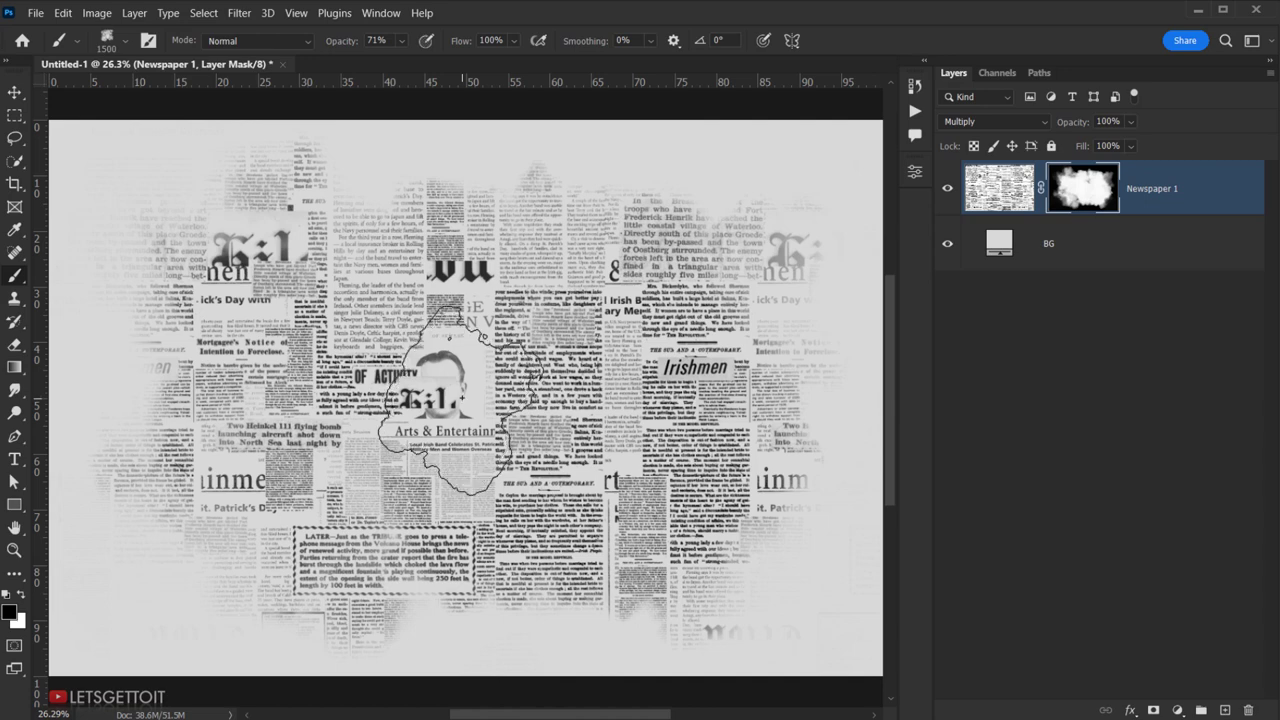
{"action": "key", "text": "v"}
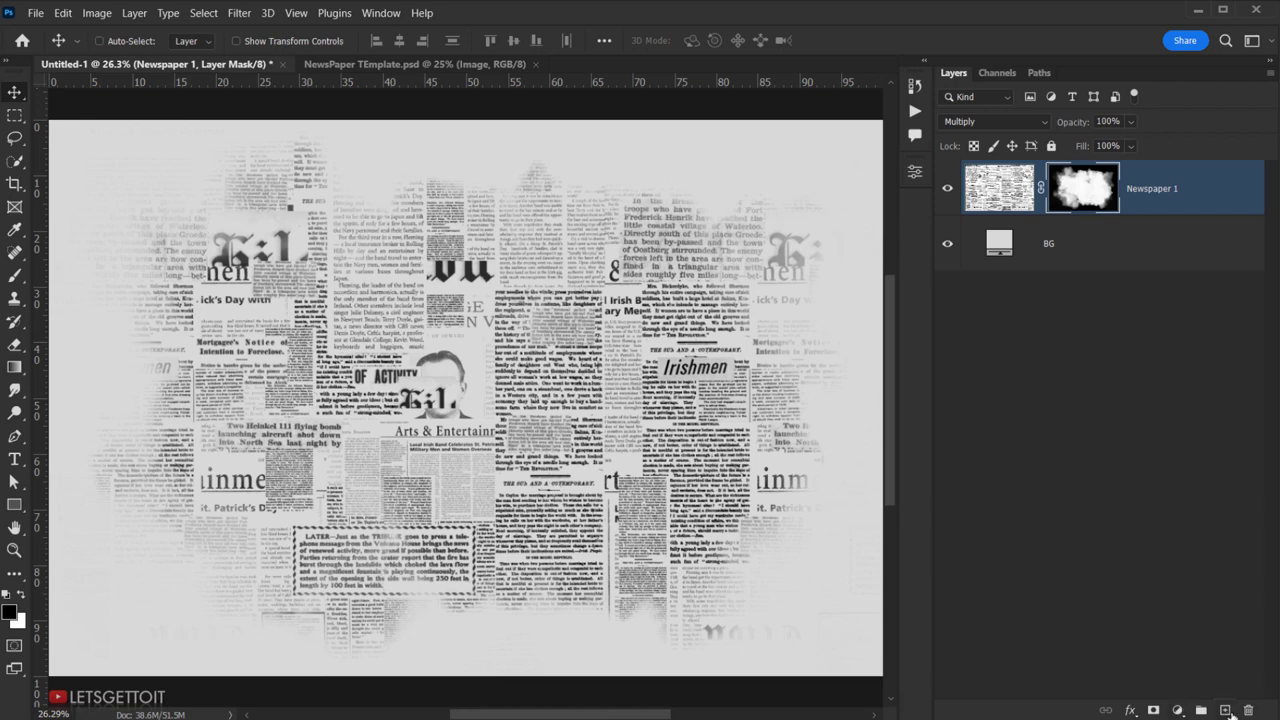
- Add a layer named Image above Newspaper 1, convert it to a smart object, and edit its contents
{"action": "left_click", "coordinate": [1227, 710]}
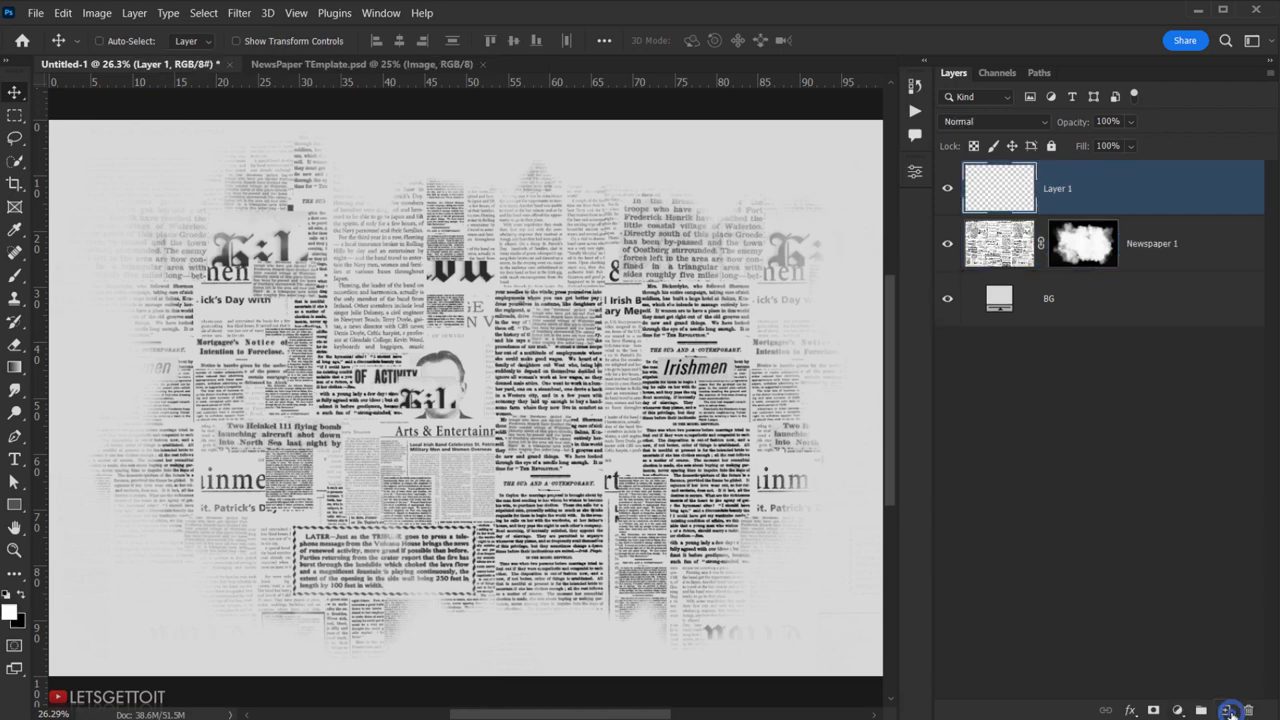
{"action": "double_click", "coordinate": [1058, 189]}
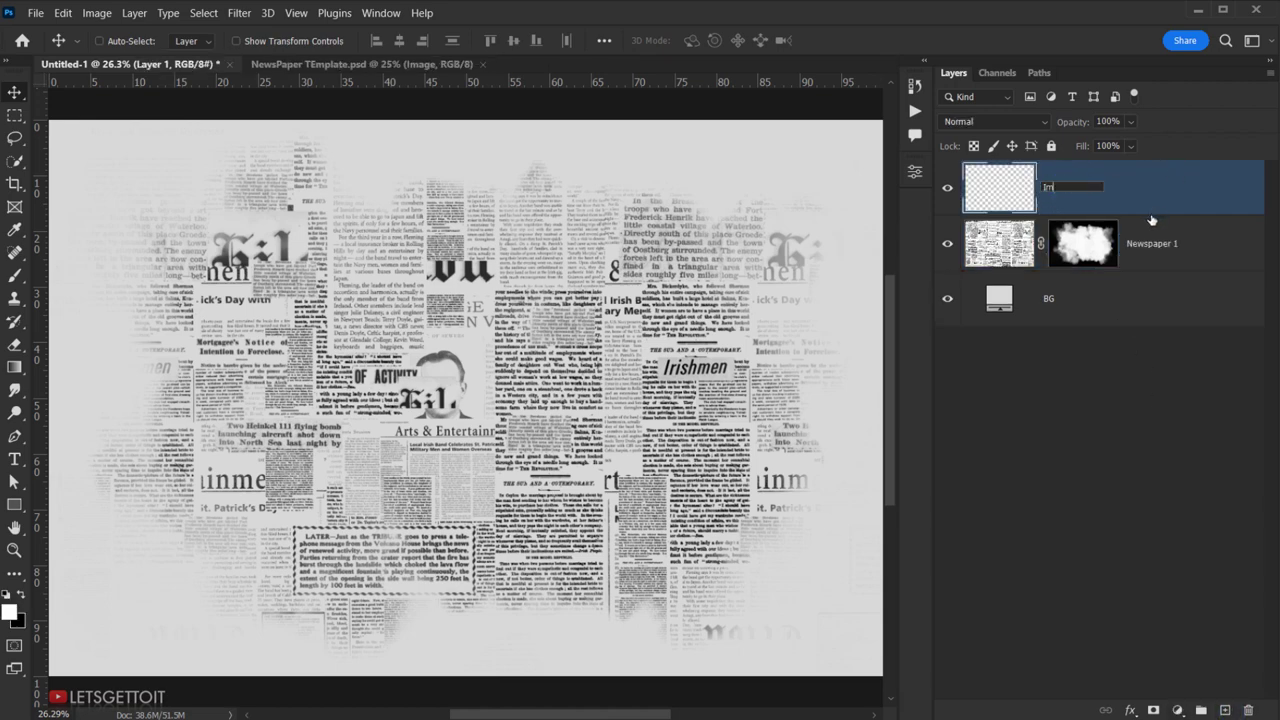
{"action": "type", "text": "Image"}
{"action": "key", "text": "Return"}
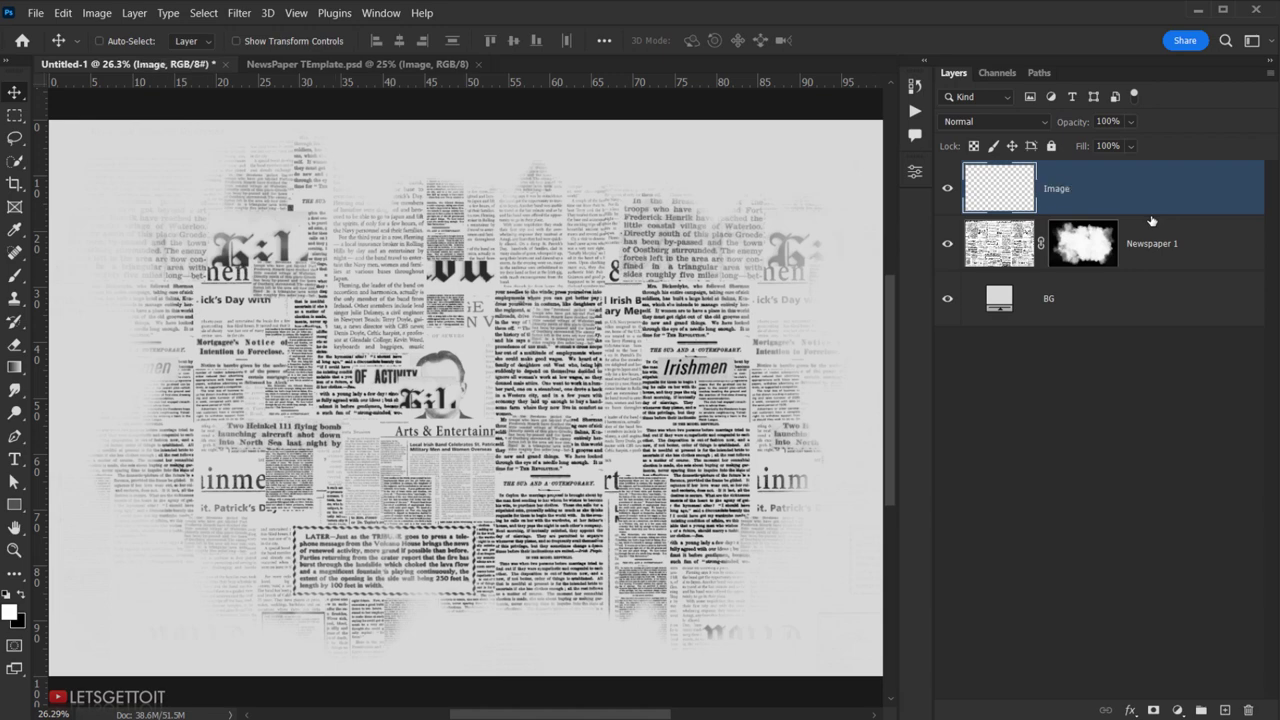
{"action": "right_click", "coordinate": [1081, 190]}
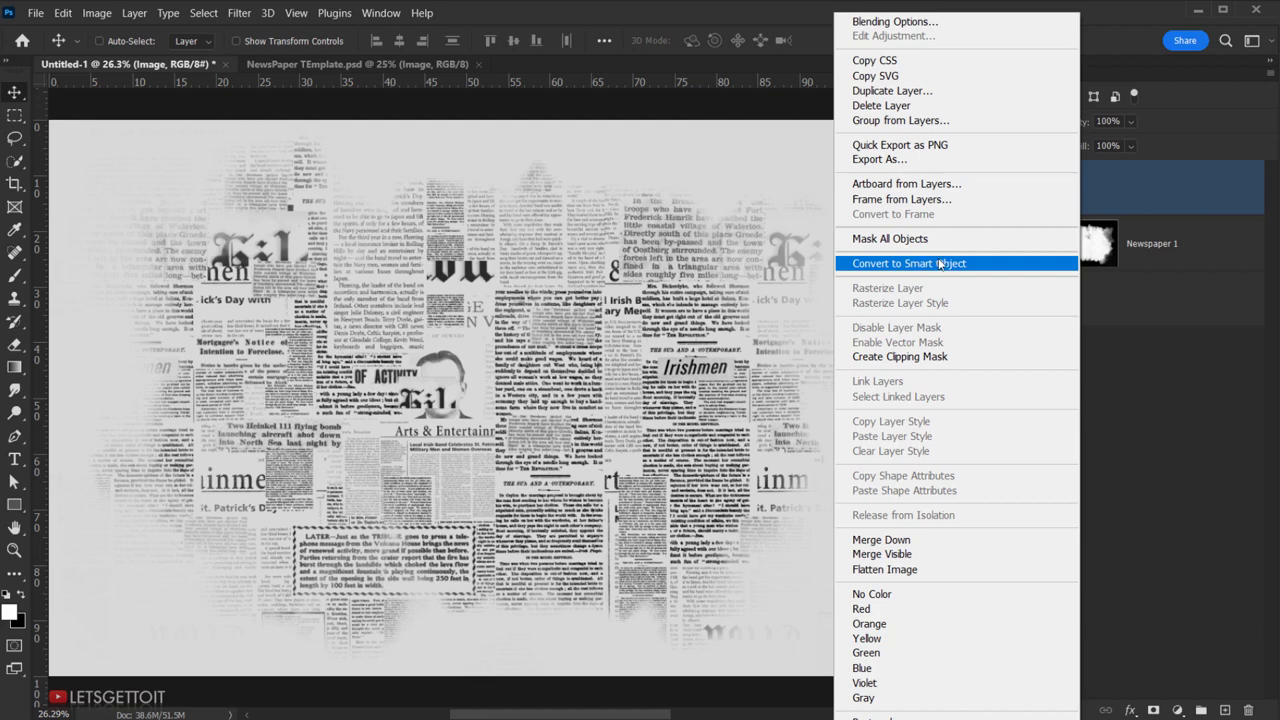
{"action": "left_click", "coordinate": [1003, 264]}
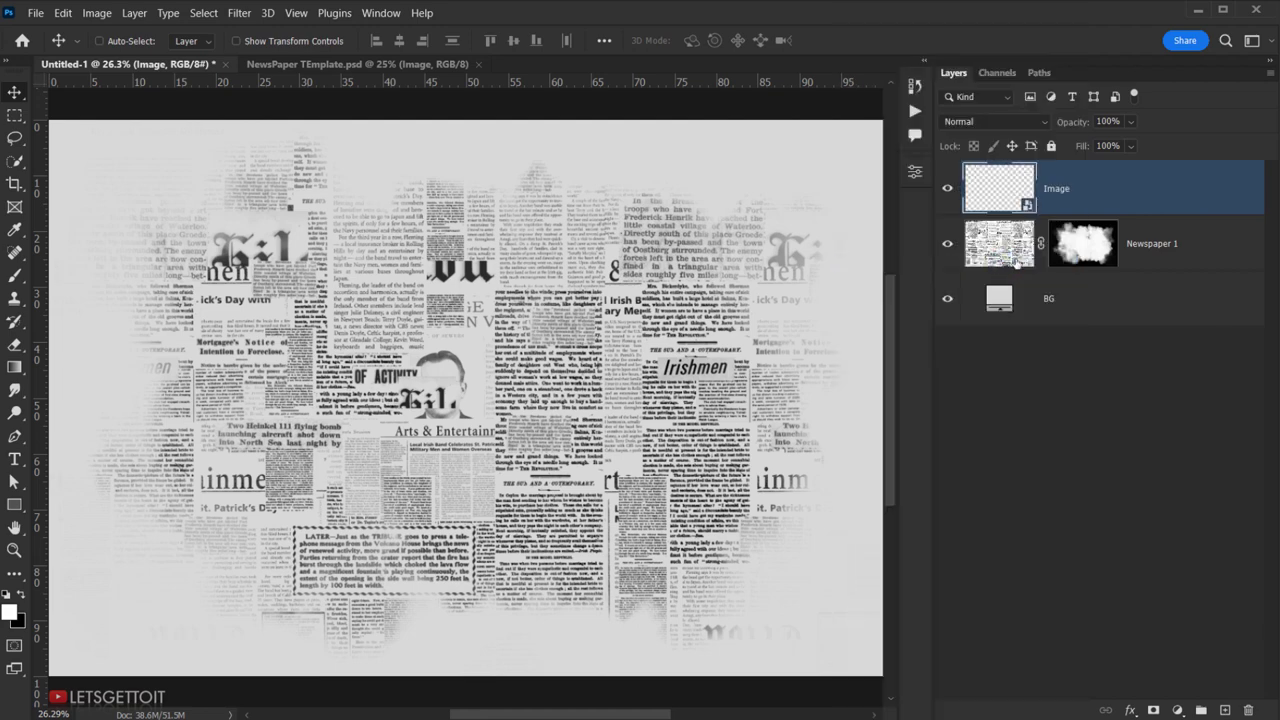
{"action": "right_click", "coordinate": [1091, 194]}
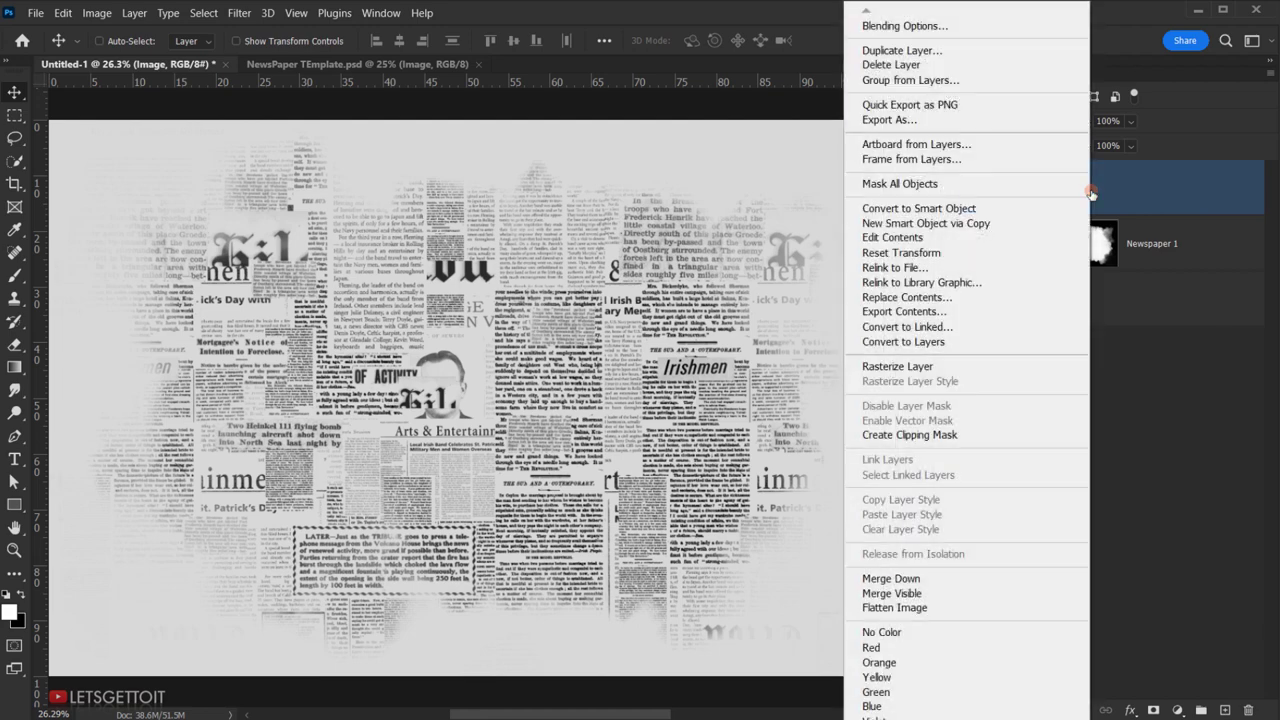
{"action": "left_click", "coordinate": [938, 240]}
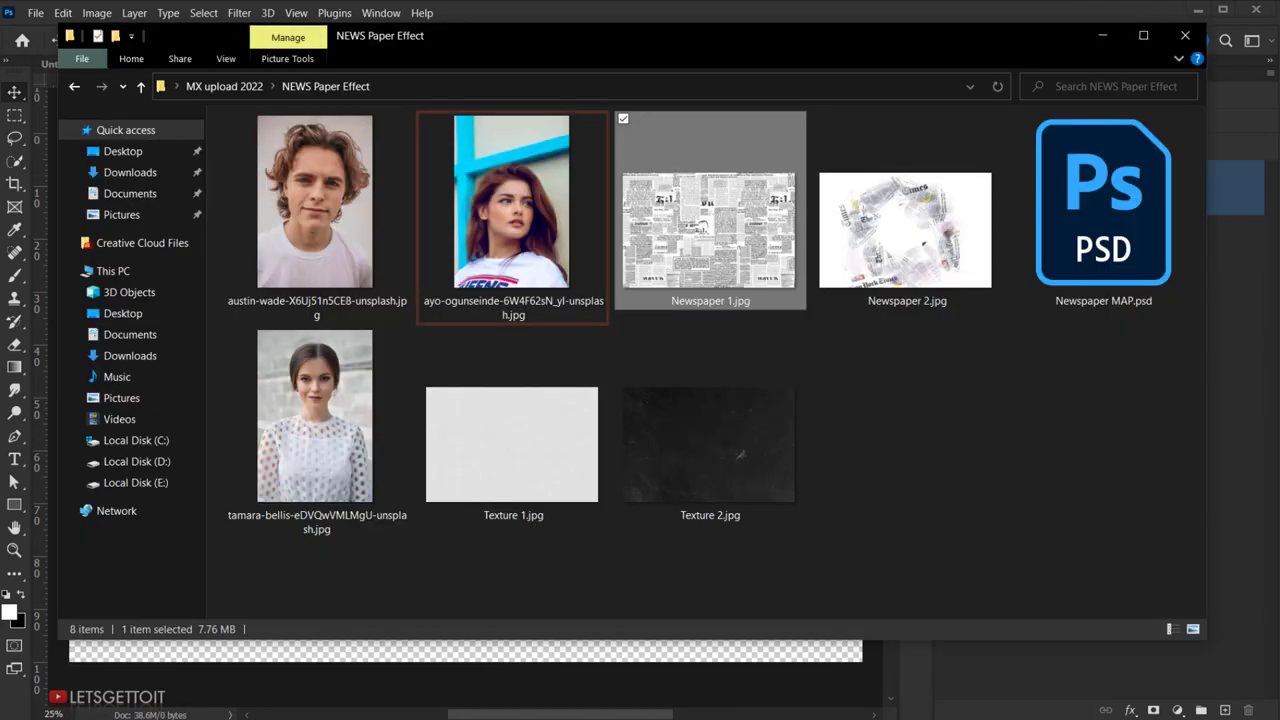
- Place the portrait of the woman by the blue frame and scale it to fill the canvas
{"action": "left_click", "coordinate": [513, 207]}
{"action": "left_click_drag", "start_coordinate": [513, 207], "coordinate": [477, 675]}
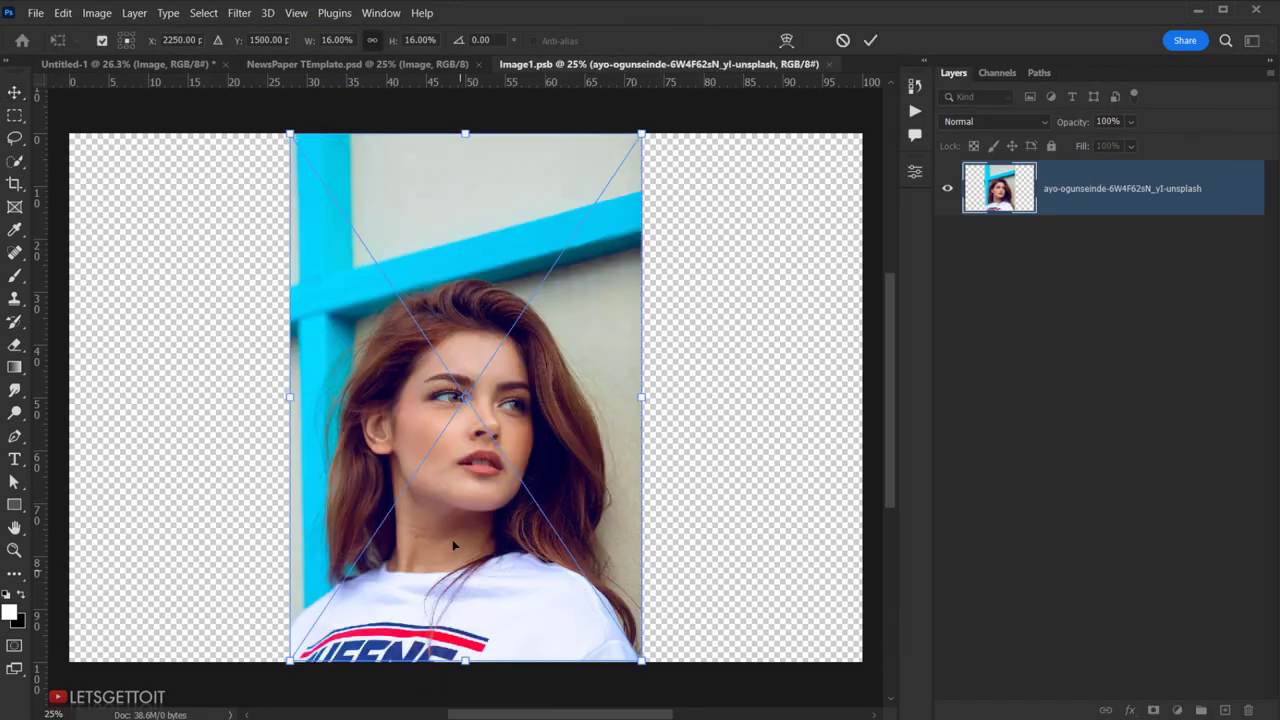
{"action": "scroll", "coordinate": [437, 458], "scroll_direction": "down", "scroll_amount": 2}
{"action": "scroll", "coordinate": [437, 458], "scroll_direction": "down", "scroll_amount": 1}
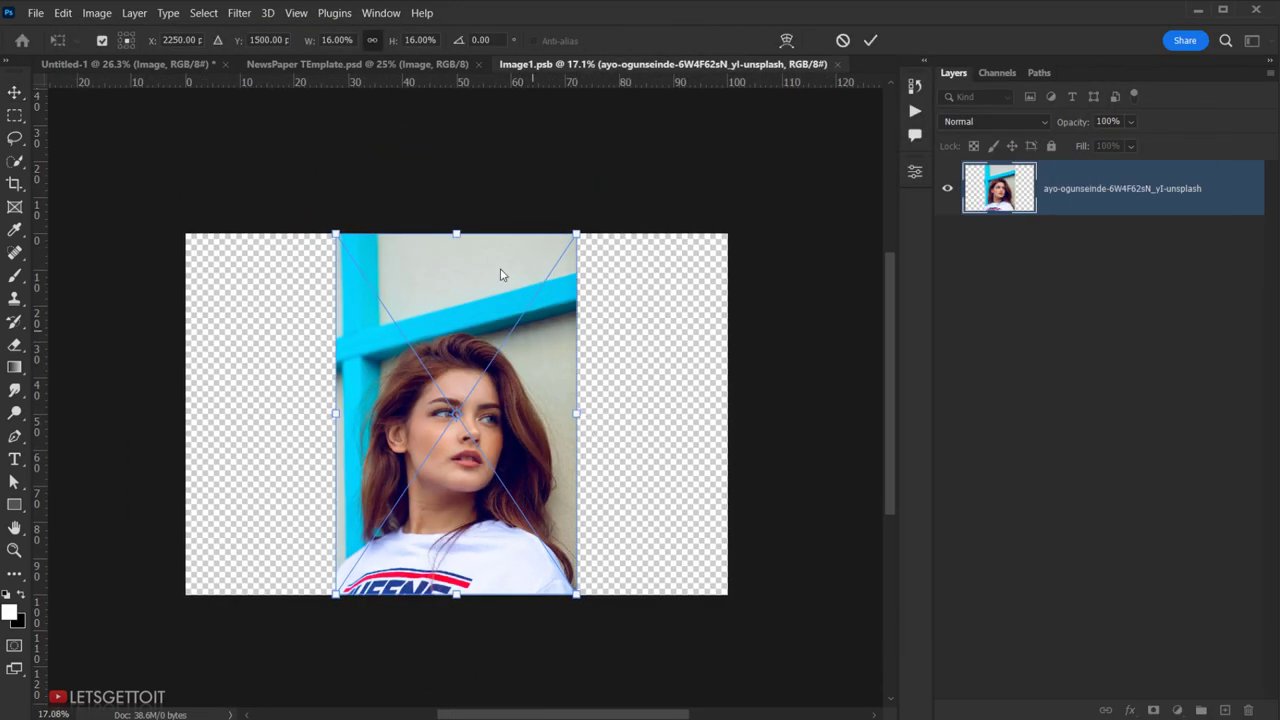
{"action": "left_click_drag", "start_coordinate": [457, 234], "coordinate": [447, 122]}
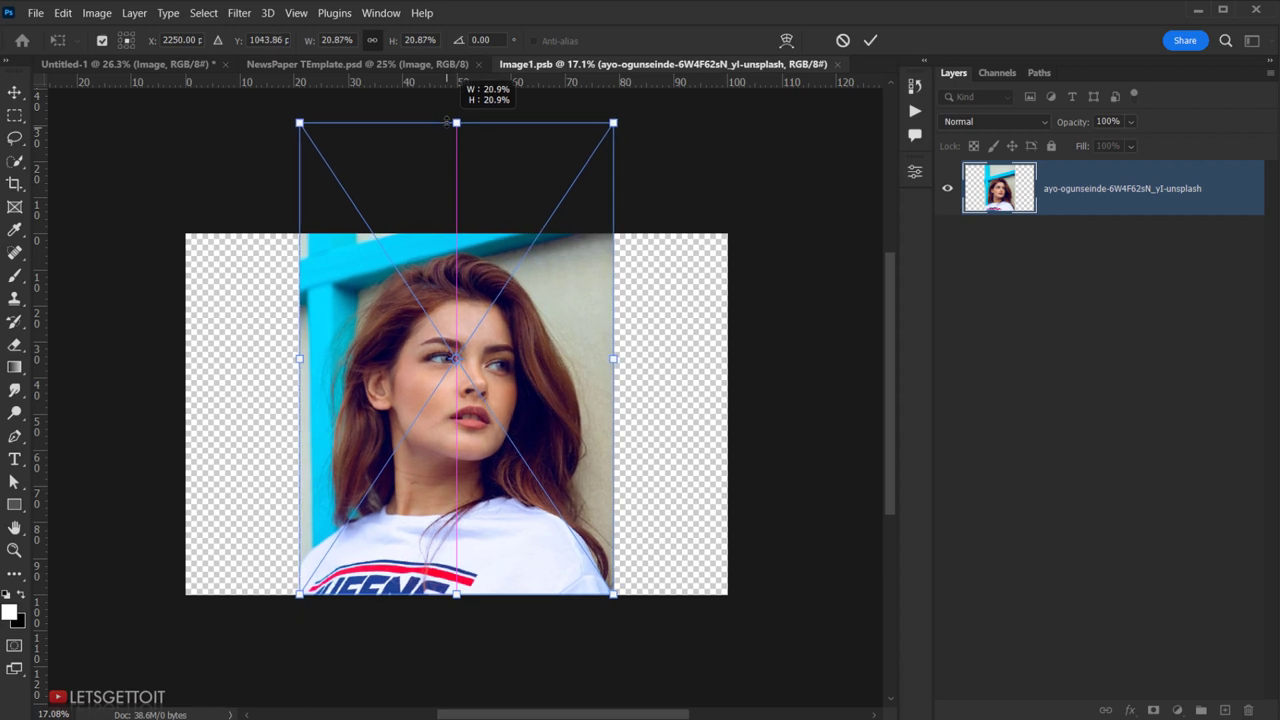
{"action": "mouse_move", "coordinate": [444, 594]}
{"action": "left_mouse_down"}
{"action": "mouse_move", "coordinate": [441, 696]}
{"action": "mouse_move", "coordinate": [457, 672]}
{"action": "left_mouse_up"}
{"action": "left_click_drag", "start_coordinate": [456, 461], "coordinate": [452, 433]}
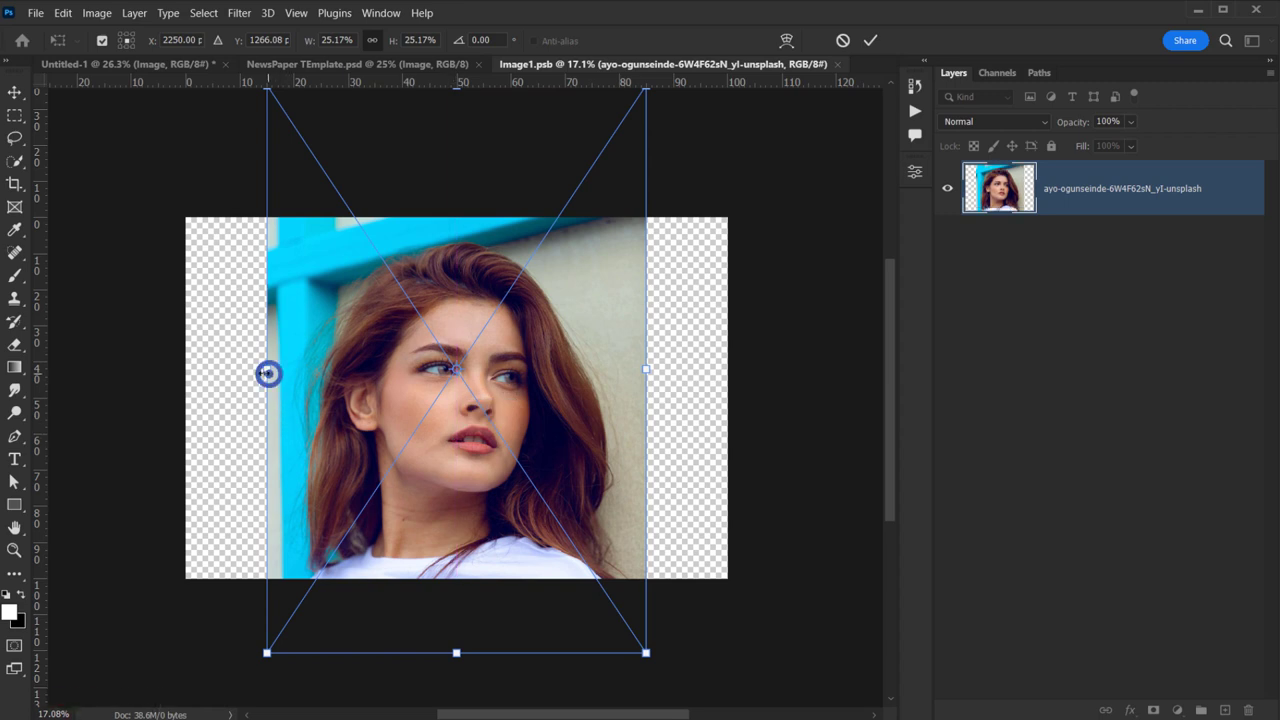
{"action": "left_click_drag", "start_coordinate": [268, 373], "coordinate": [241, 369]}
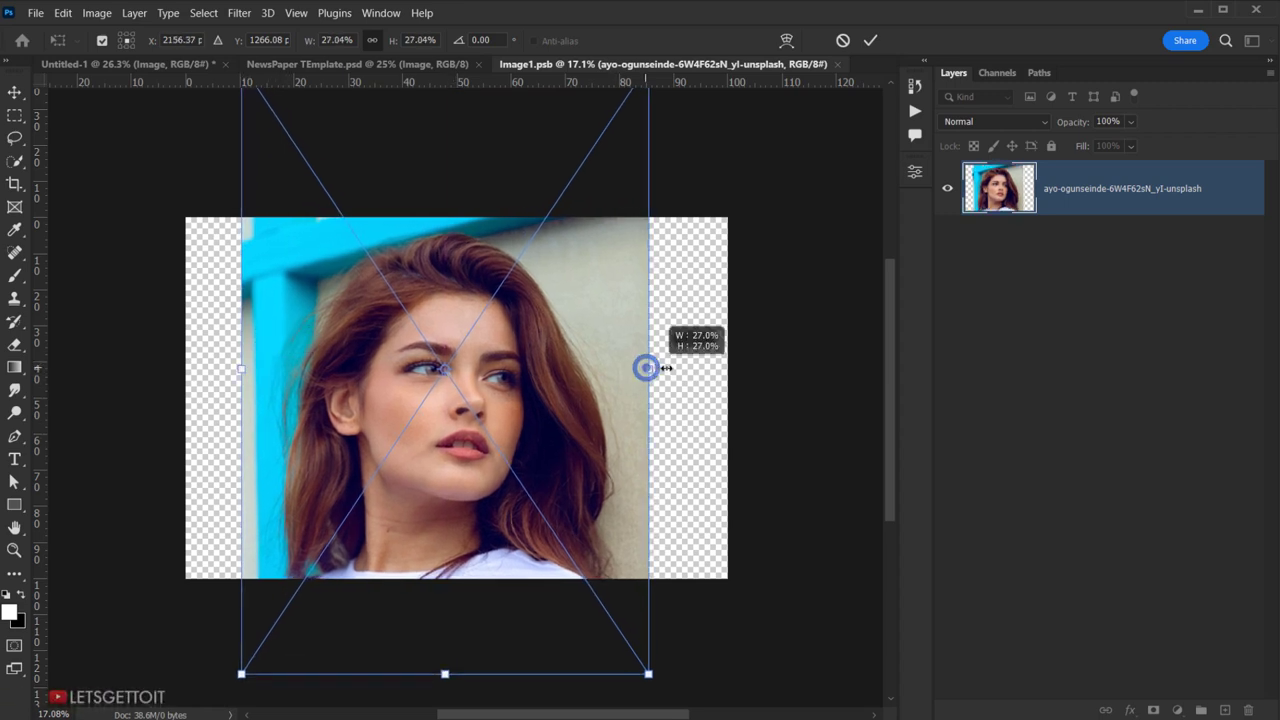
{"action": "left_click_drag", "start_coordinate": [647, 367], "coordinate": [659, 372]}
{"action": "left_click_drag", "start_coordinate": [497, 423], "coordinate": [501, 439]}
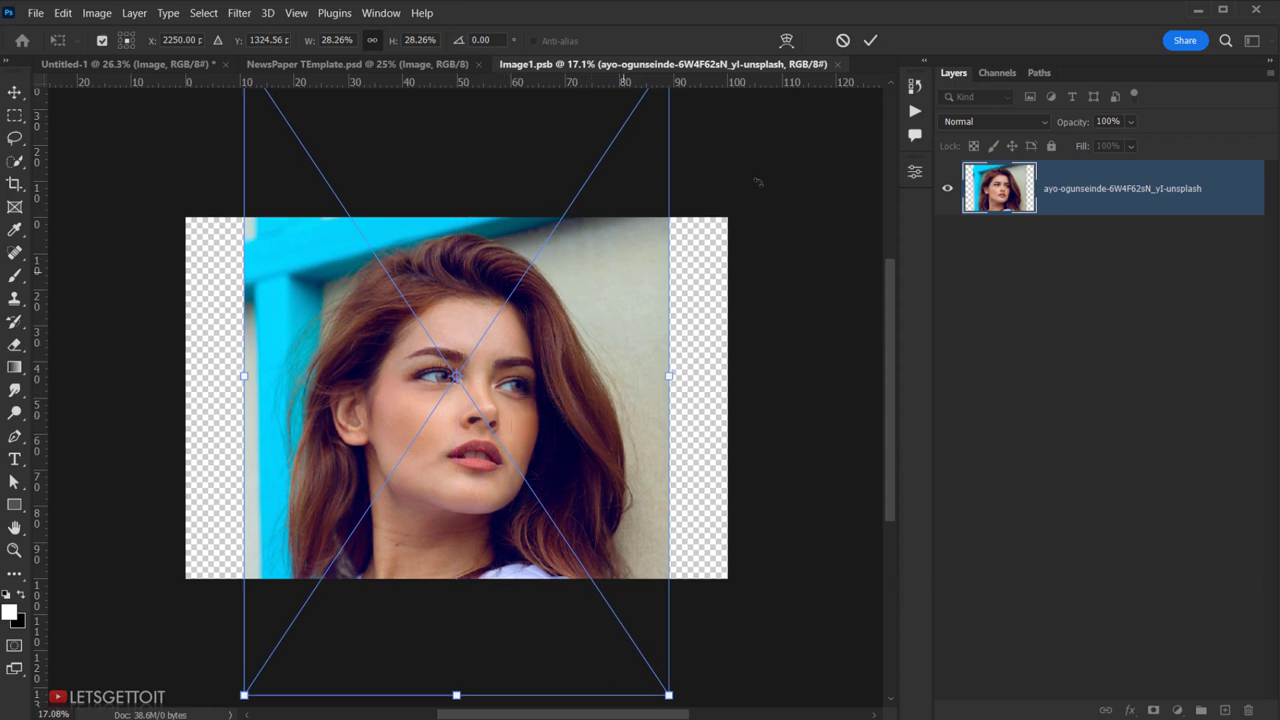
{"action": "left_click", "coordinate": [869, 41]}
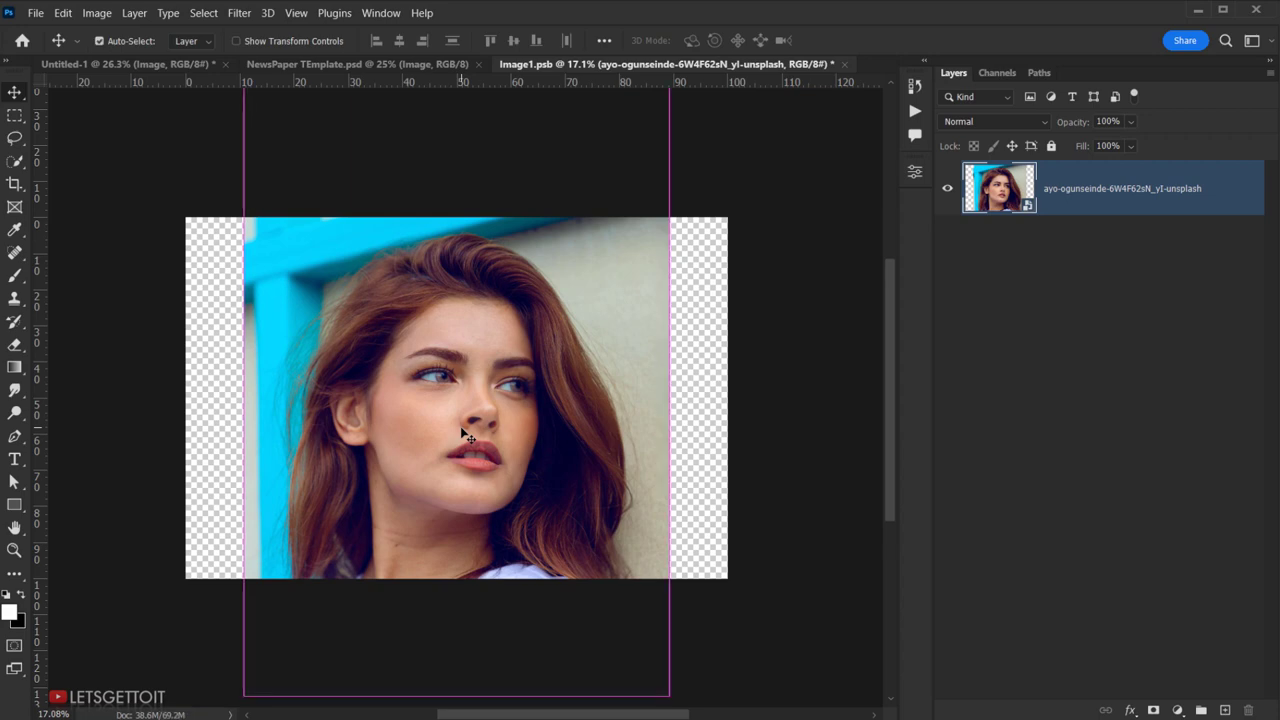
- Fit the view, then close Image1.psb, saving its changes
{"action": "key", "text": "ctrl+0"}
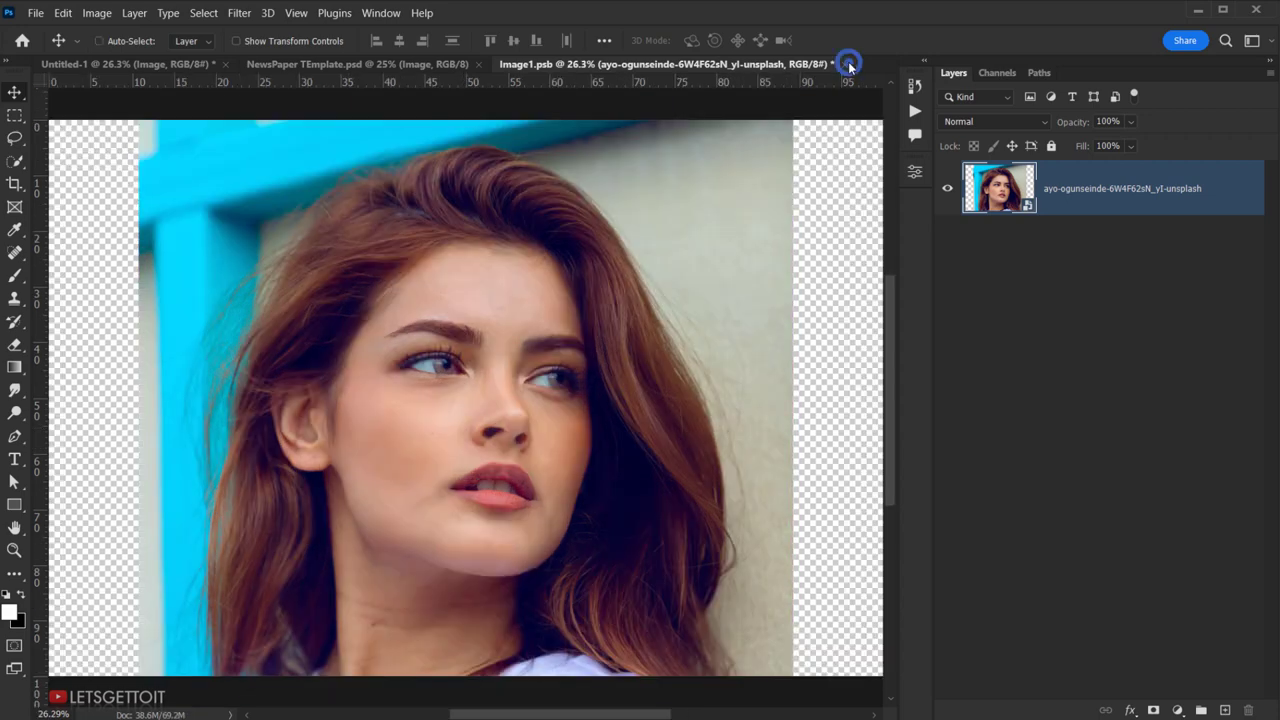
{"action": "left_click", "coordinate": [849, 65]}
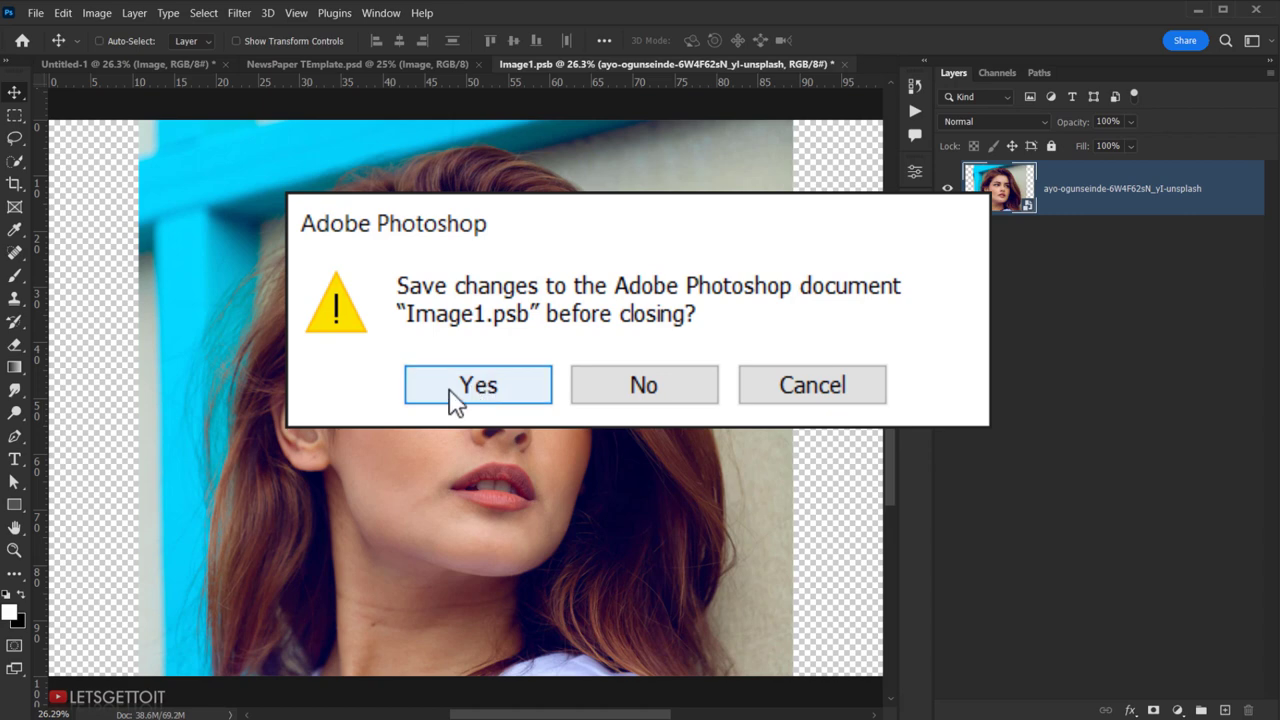
{"action": "left_click", "coordinate": [550, 386]}
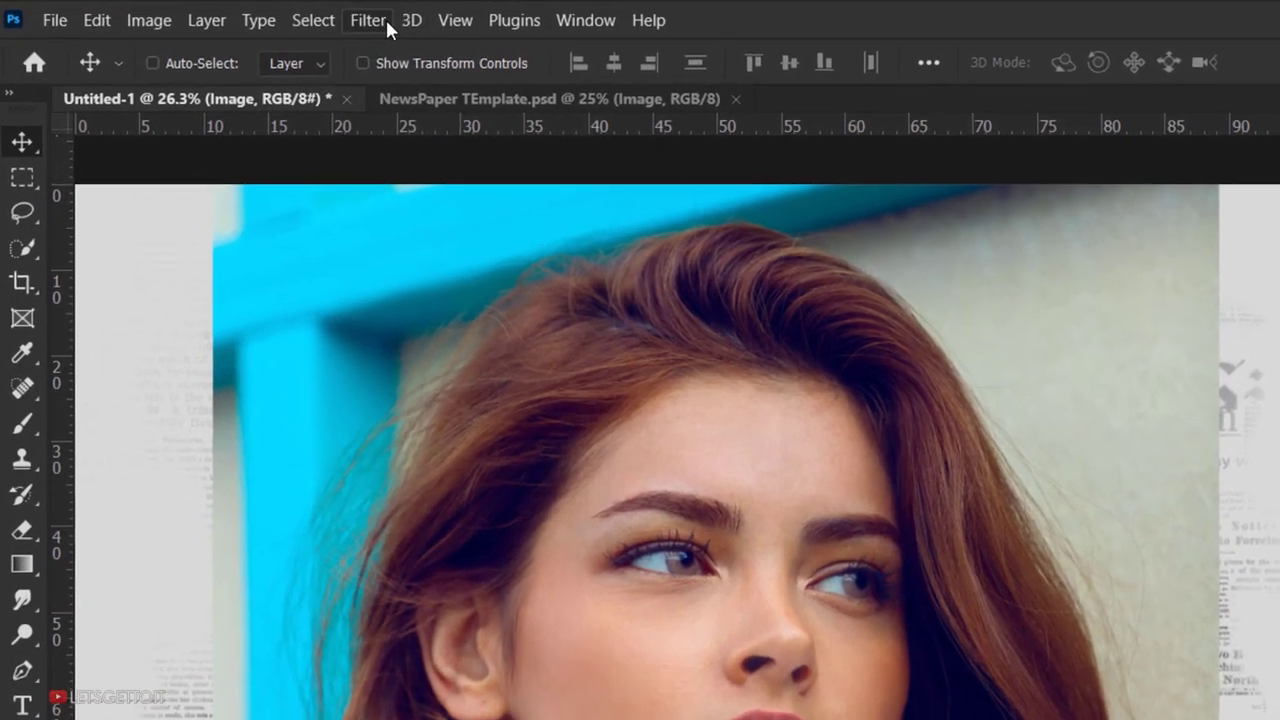
- Apply a Displace filter with scales of 10 using Newspaper MAP.psd as the map
{"action": "left_click", "coordinate": [316, 17]}
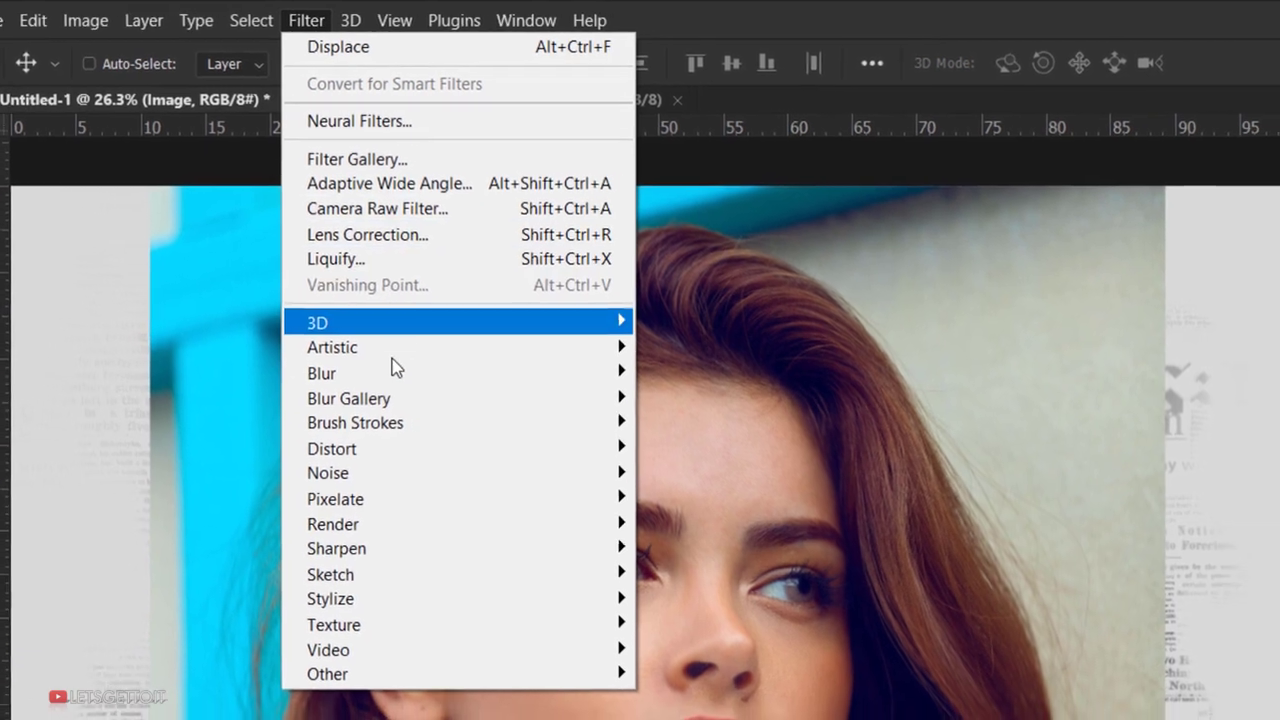
{"action": "mouse_move", "coordinate": [216, 420]}
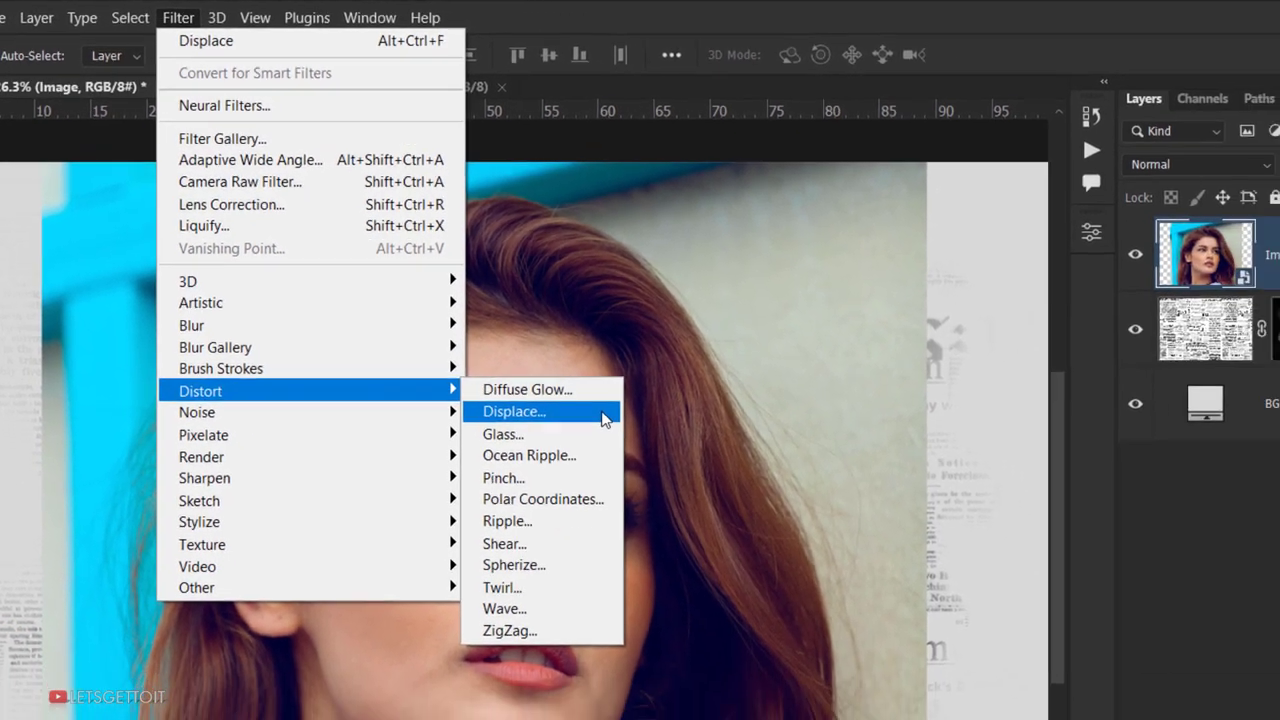
{"action": "left_click", "coordinate": [620, 443]}
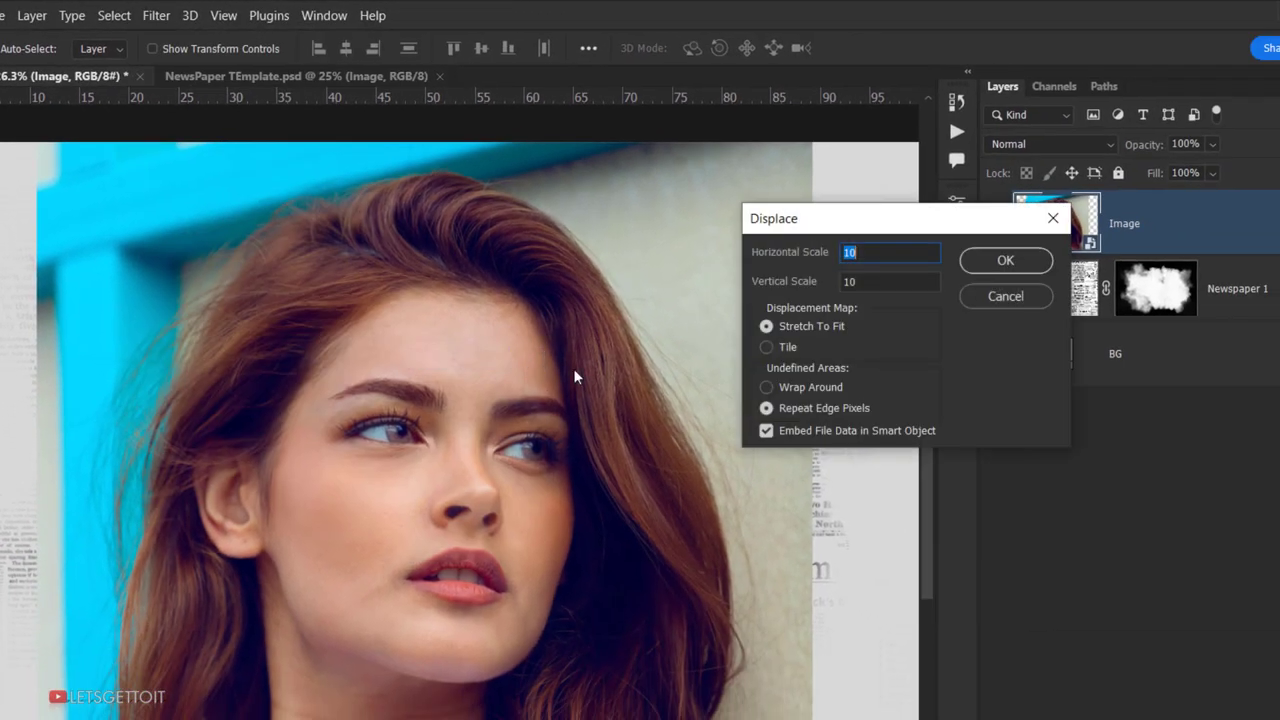
{"action": "left_click", "coordinate": [912, 251]}
{"action": "left_click", "coordinate": [912, 281]}
{"action": "left_click", "coordinate": [1016, 266]}
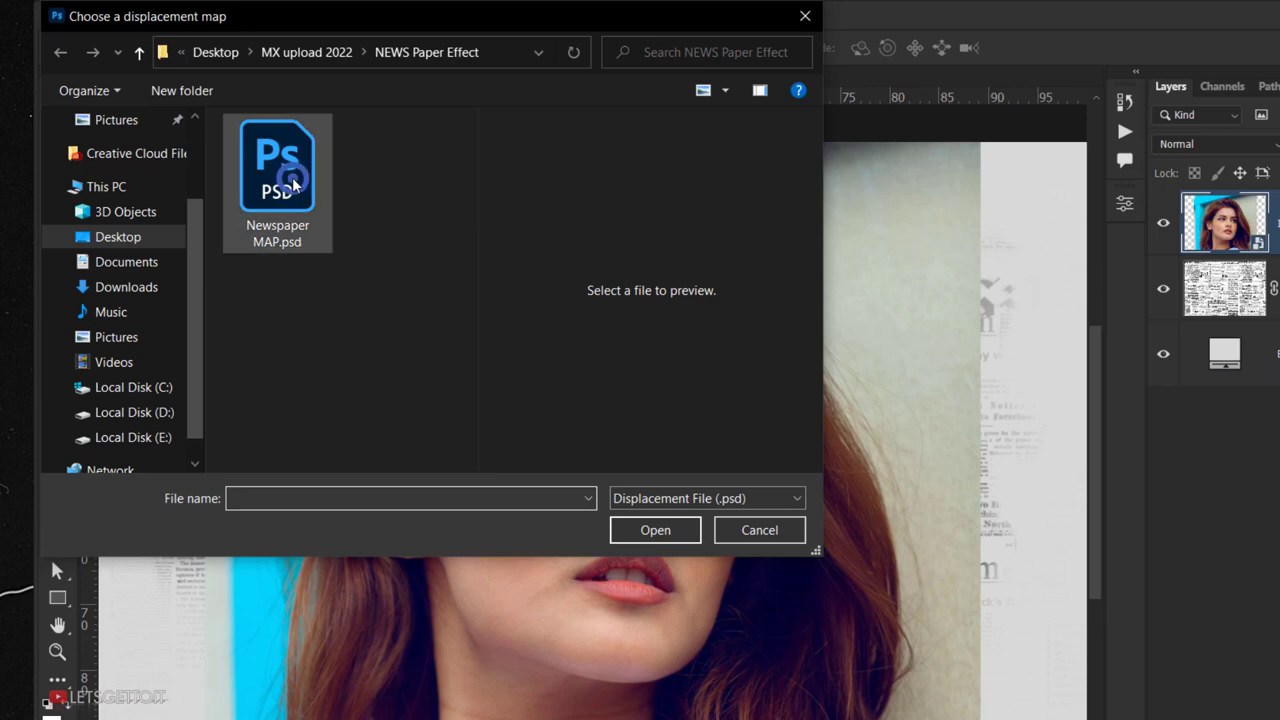
{"action": "left_click", "coordinate": [293, 193]}
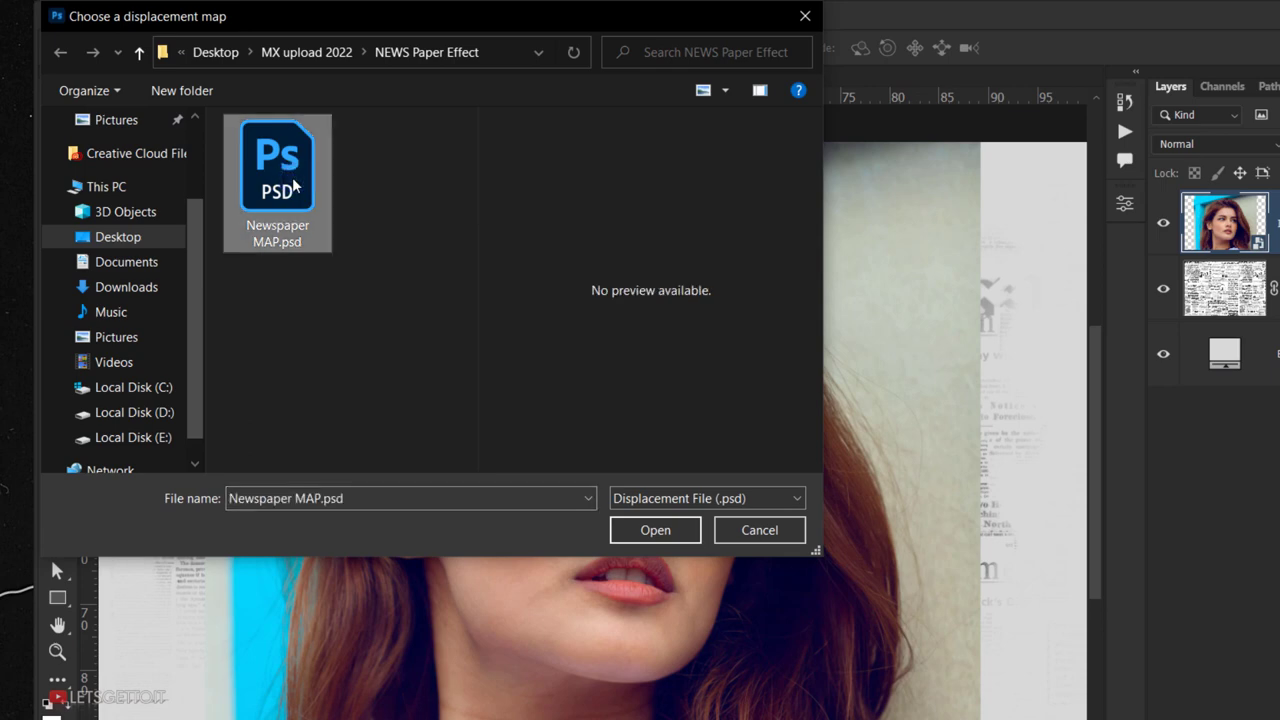
{"action": "left_click", "coordinate": [656, 526]}
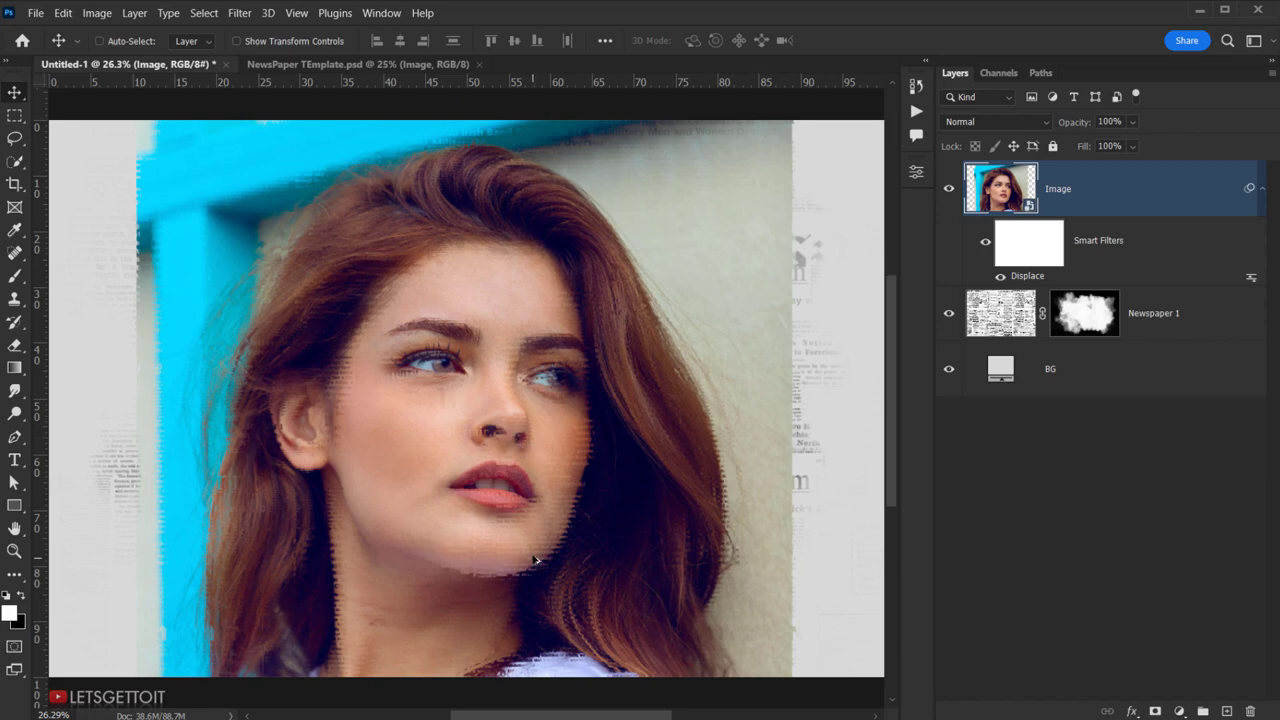
{"action": "scroll", "coordinate": [534, 560], "scroll_direction": "up", "scroll_amount": 5}
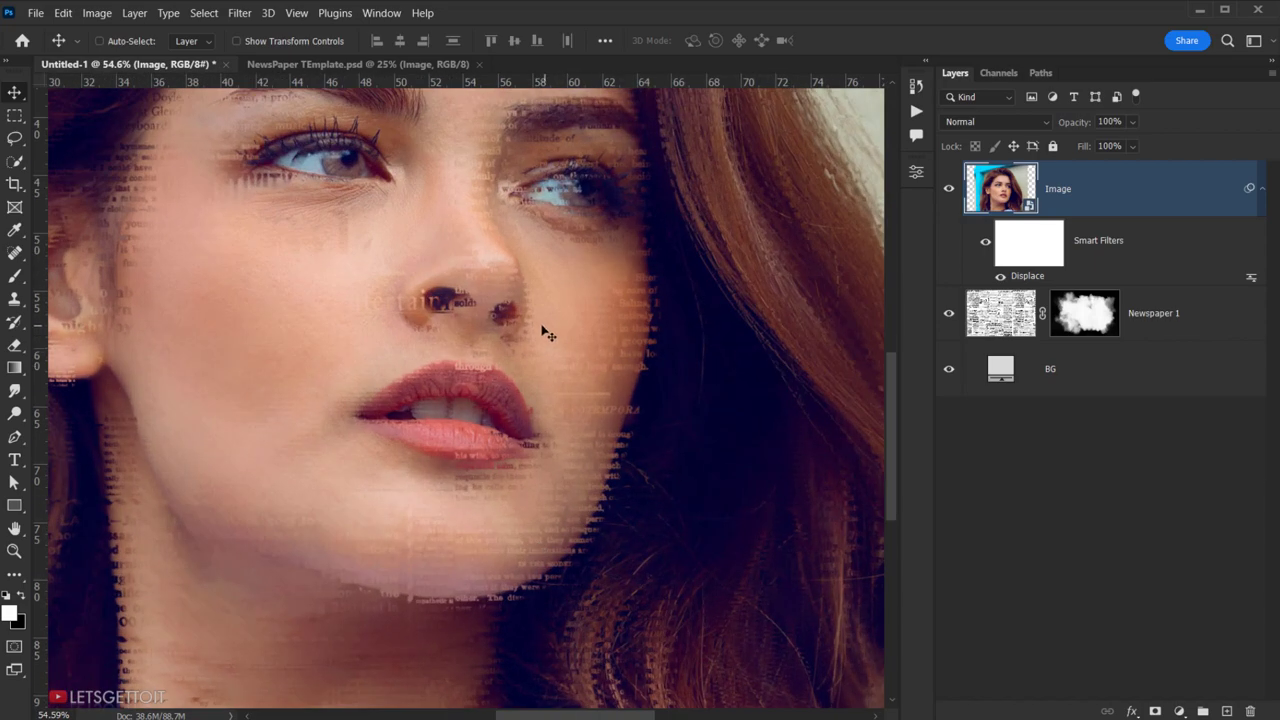
{"action": "scroll", "coordinate": [552, 392], "scroll_direction": "down", "scroll_amount": 2}
{"action": "scroll", "coordinate": [552, 392], "scroll_direction": "down", "scroll_amount": 2}
{"action": "scroll", "coordinate": [555, 396], "scroll_direction": "down", "scroll_amount": 1}
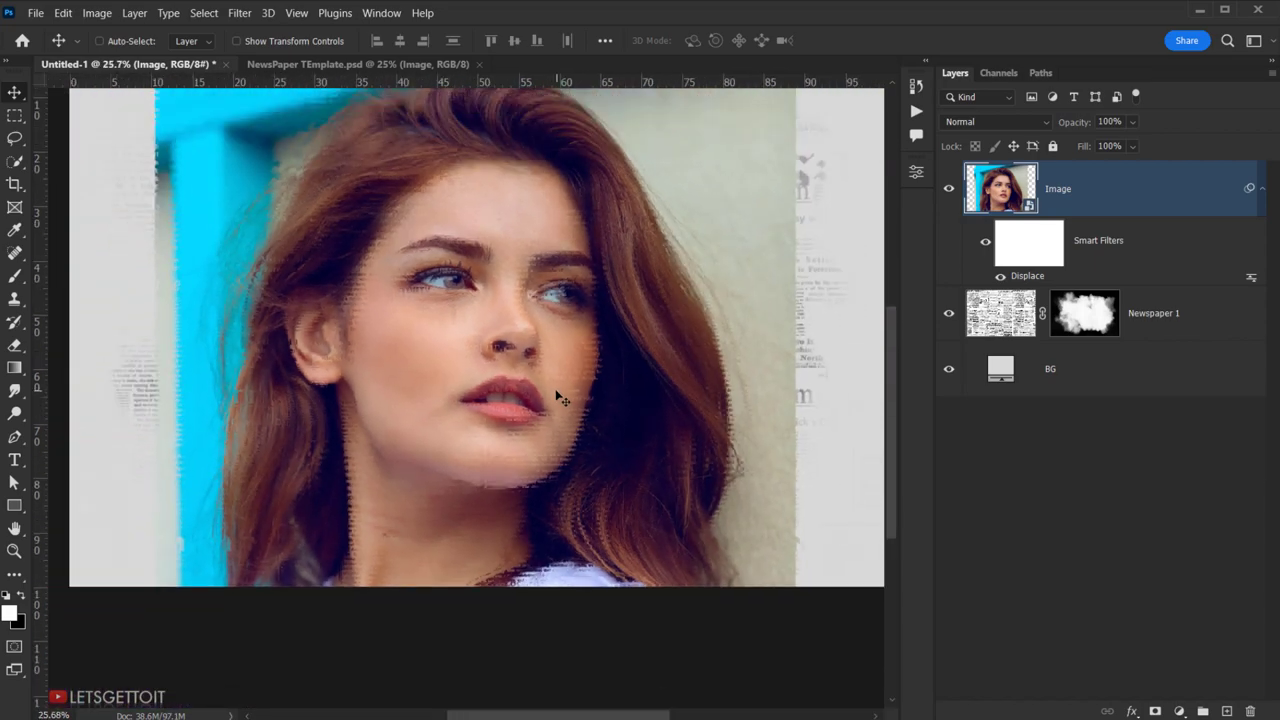
{"action": "scroll", "coordinate": [558, 397], "scroll_direction": "up", "scroll_amount": 1}
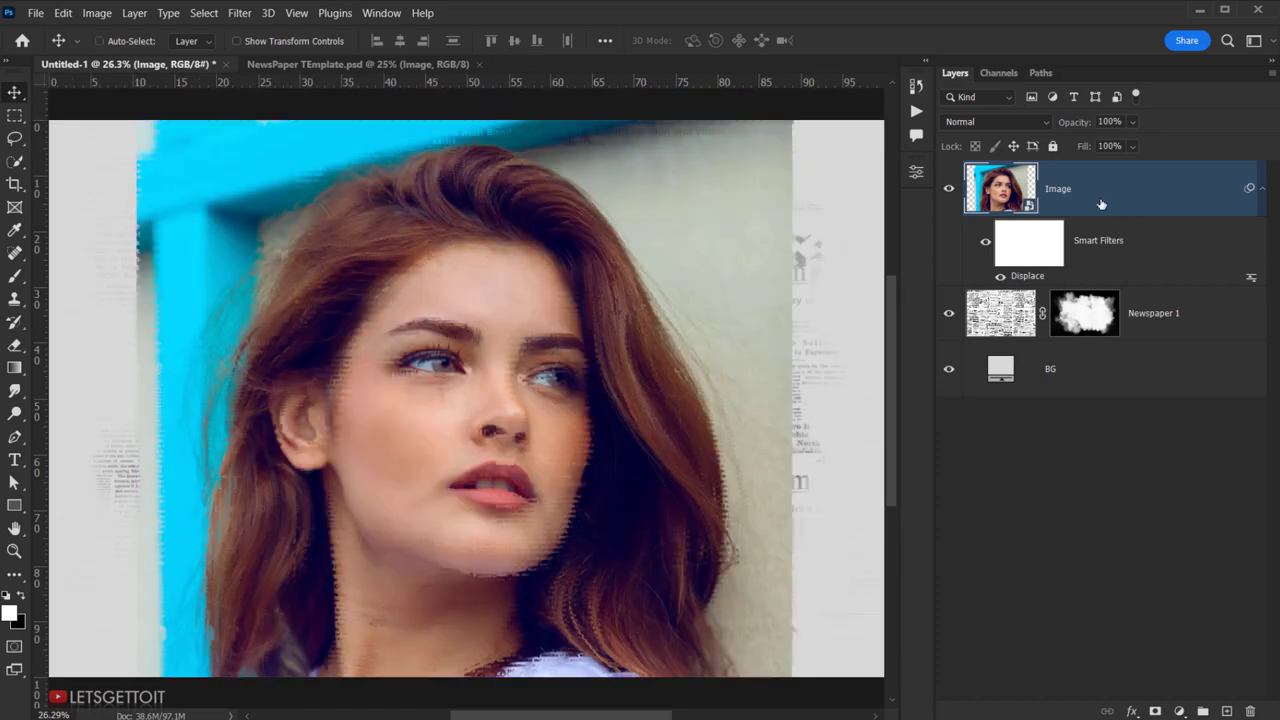
- Add a Gradient Map adjustment layer clipped to the Image layer
{"action": "left_click", "coordinate": [1179, 711]}
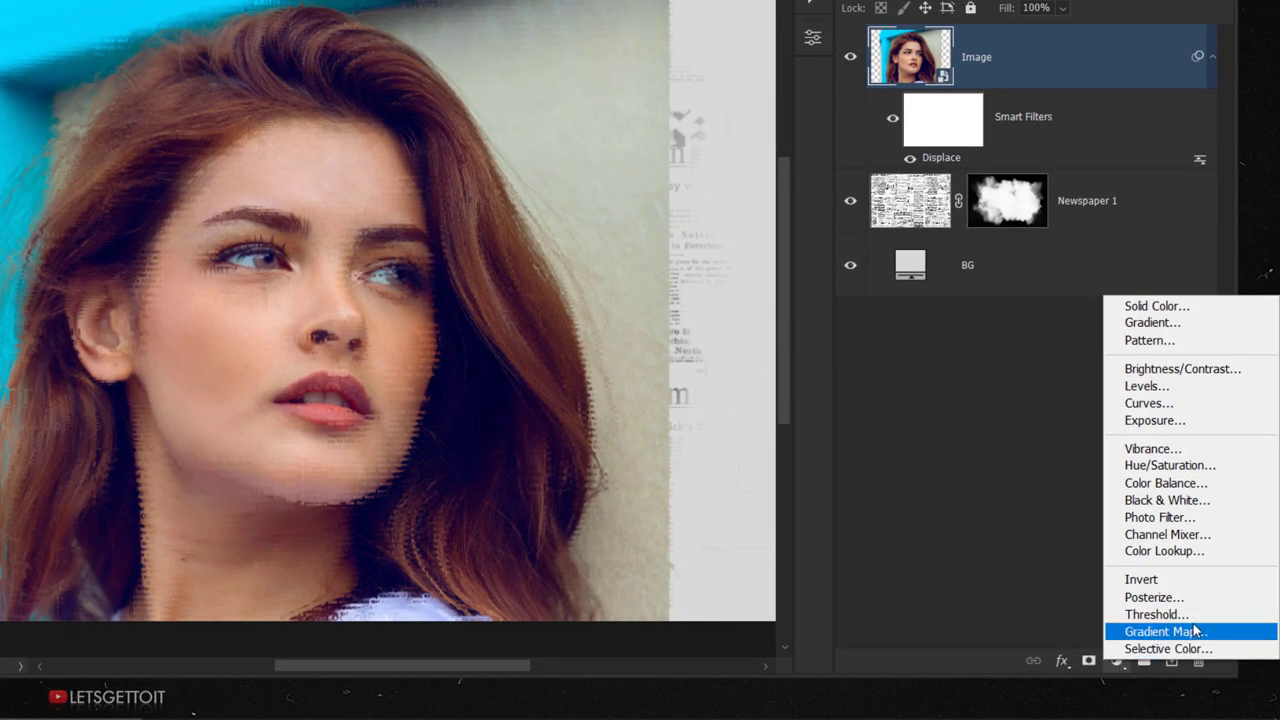
{"action": "left_click", "coordinate": [1247, 633]}
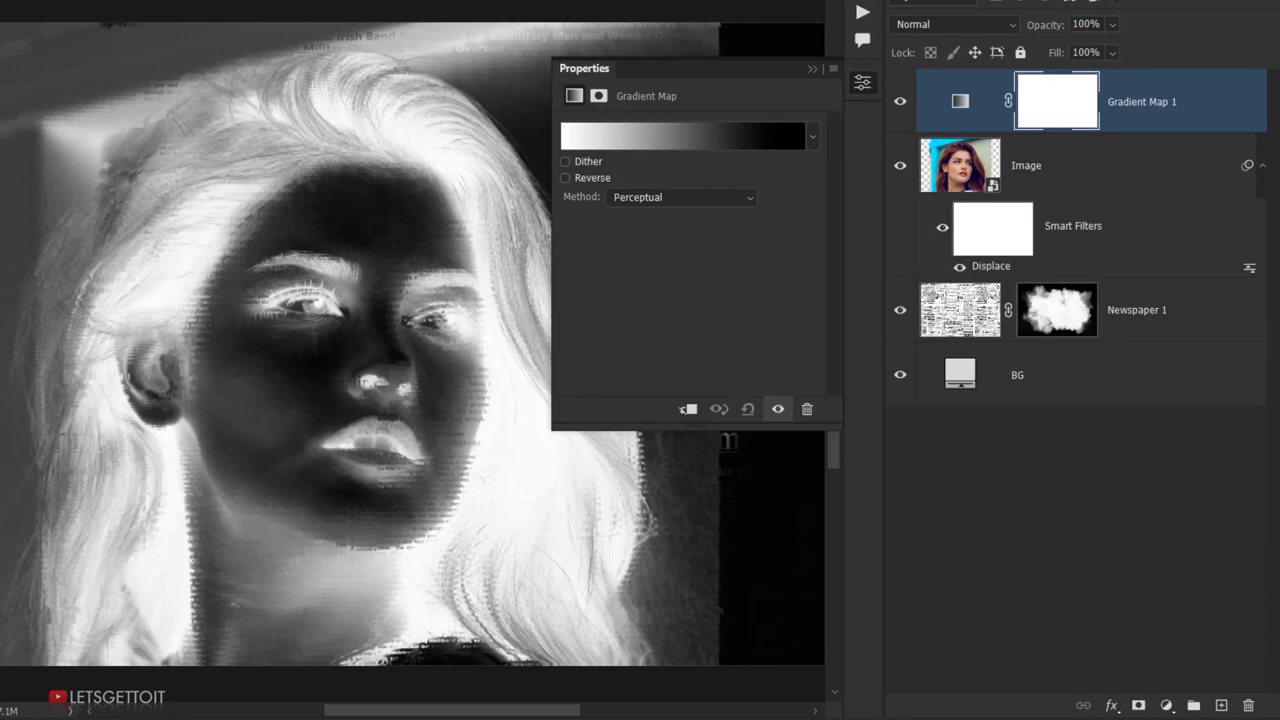
{"action": "left_click", "coordinate": [688, 410]}
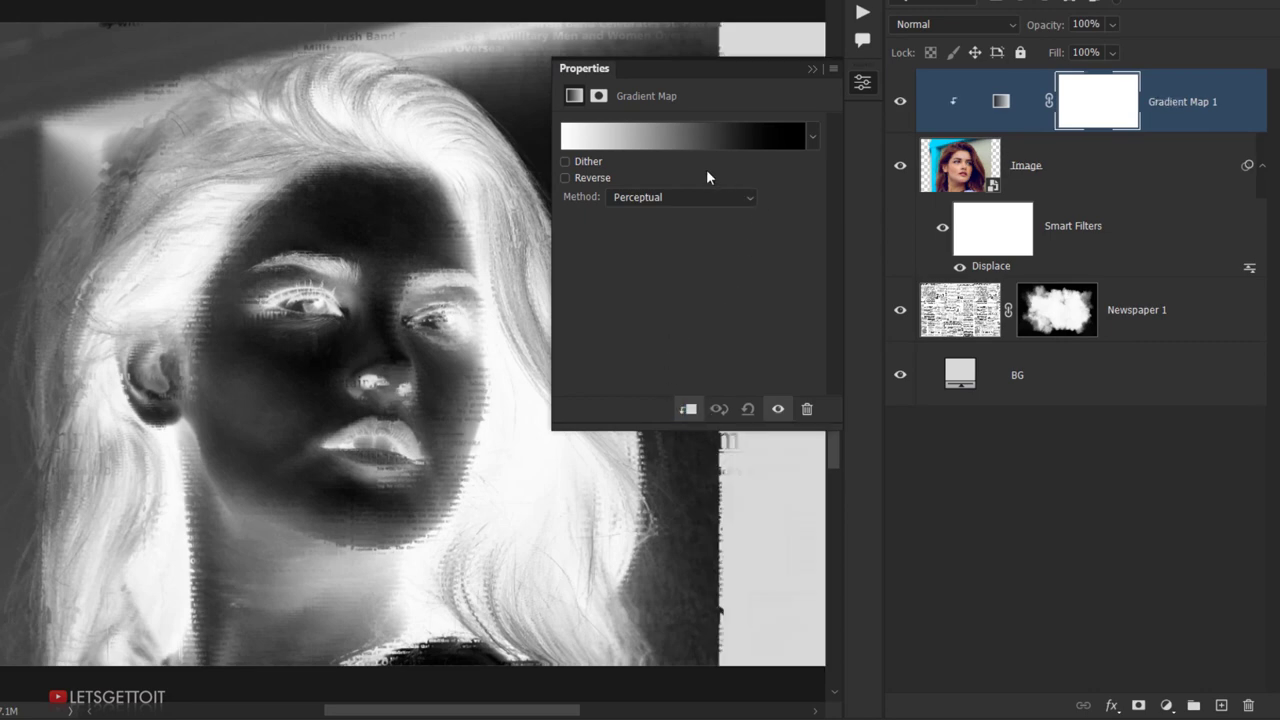
{"action": "left_click", "coordinate": [717, 140]}
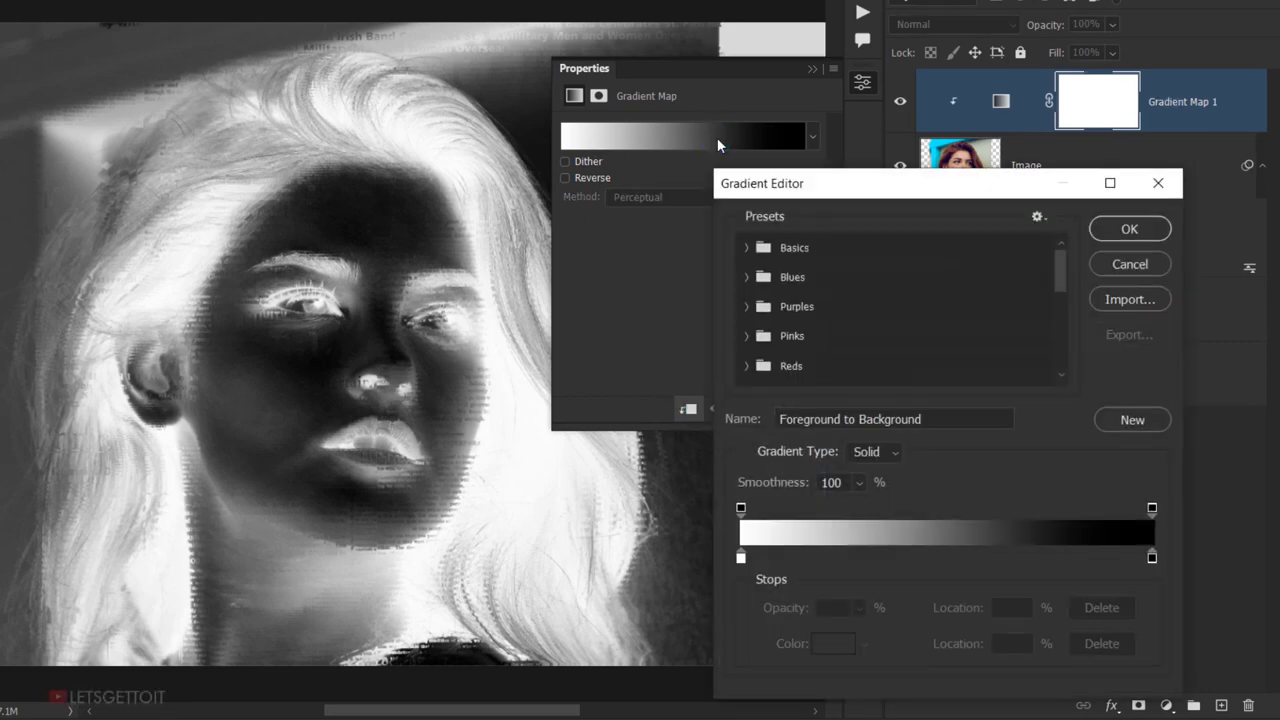
- Set the left gradient stop to a dark colour (brightness 18) and move it to 22%
{"action": "double_click", "coordinate": [741, 558]}
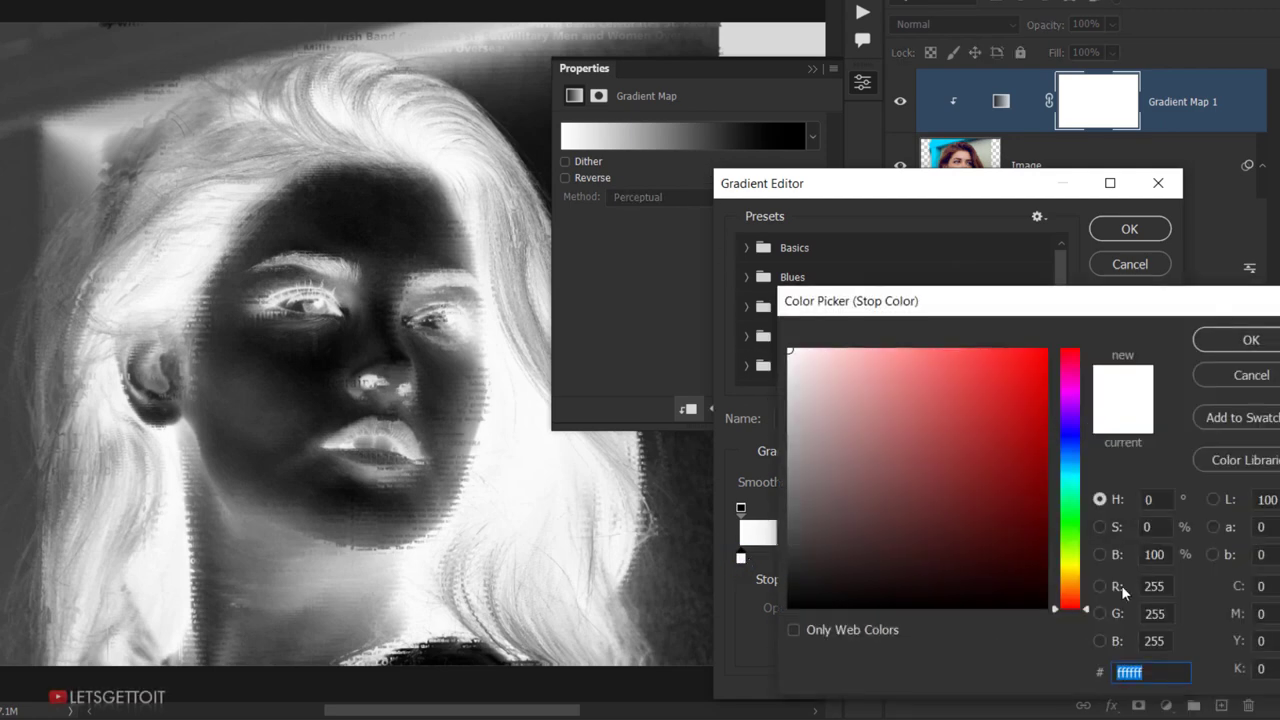
{"action": "double_click", "coordinate": [1166, 556]}
{"action": "type", "text": "1"}
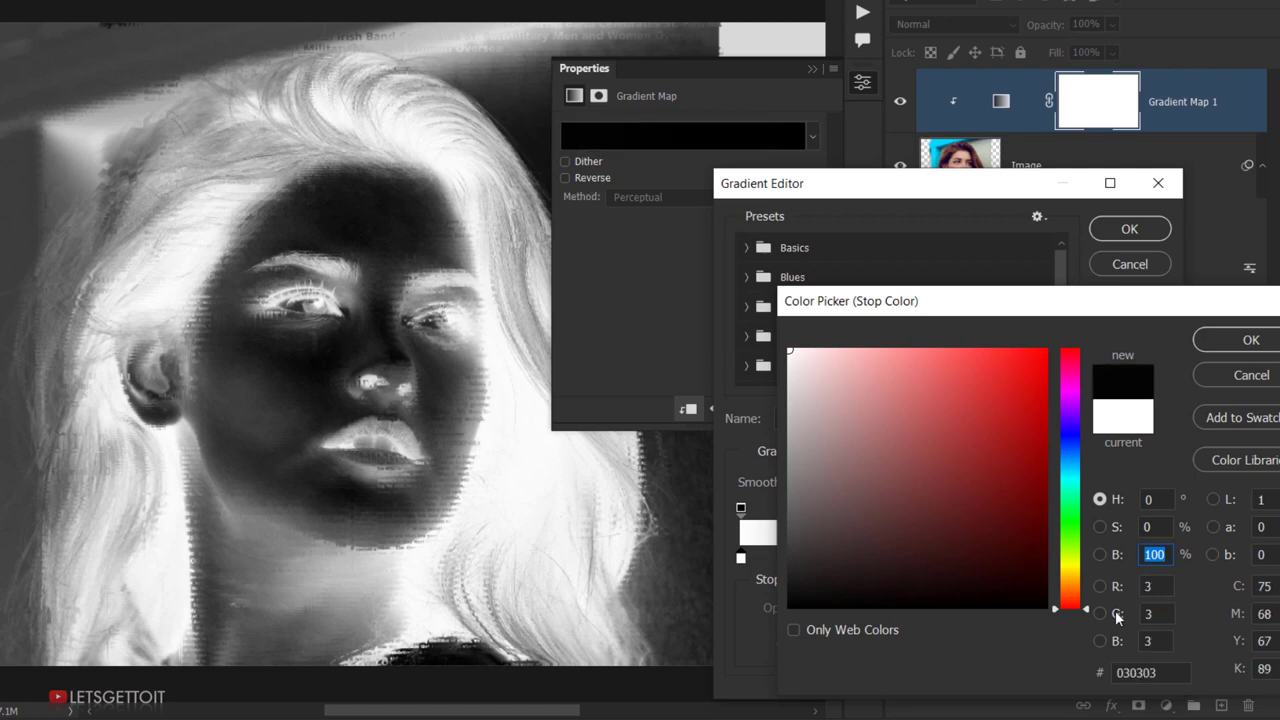
{"action": "type", "text": "8"}
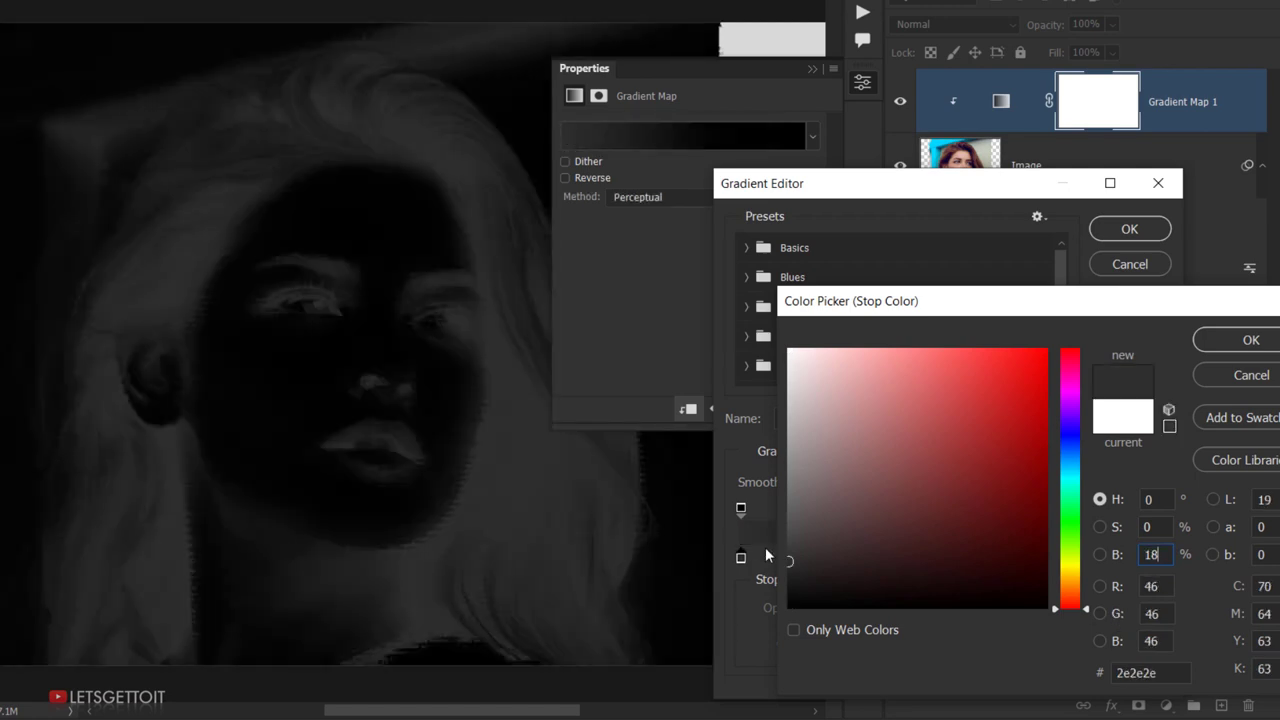
{"action": "left_click", "coordinate": [1255, 340]}
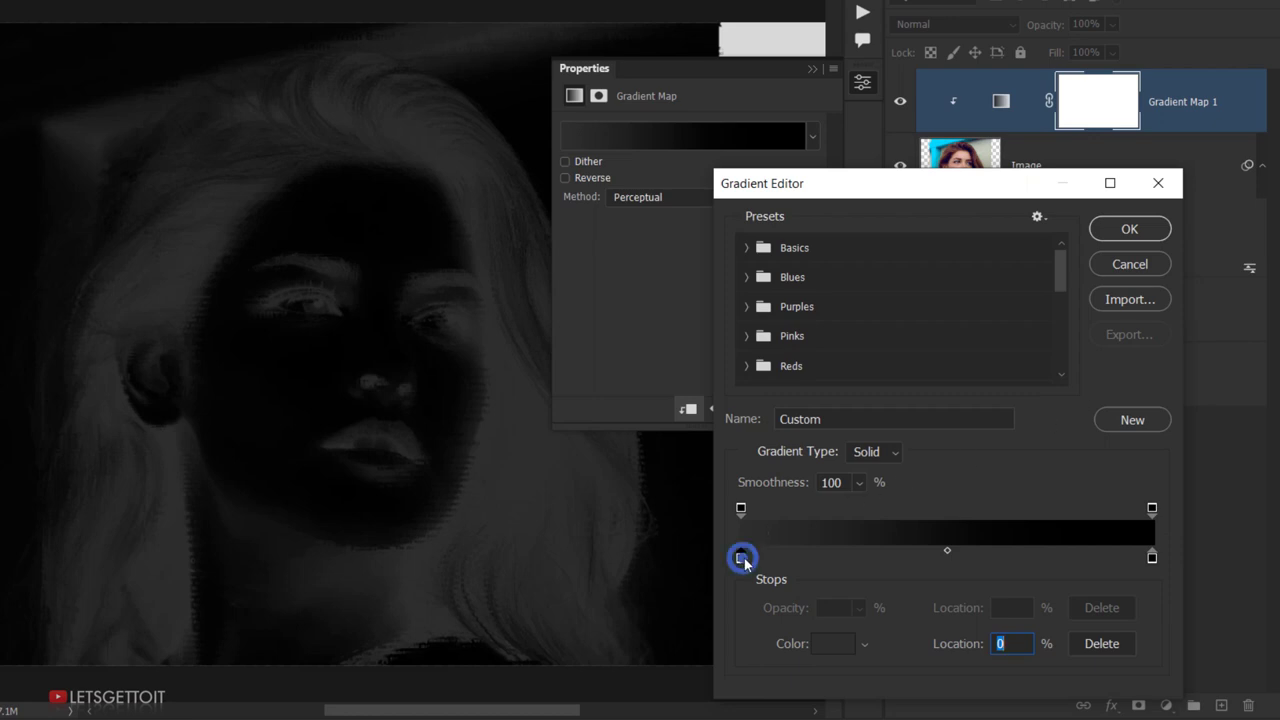
{"action": "left_click_drag", "start_coordinate": [787, 558], "coordinate": [831, 557]}
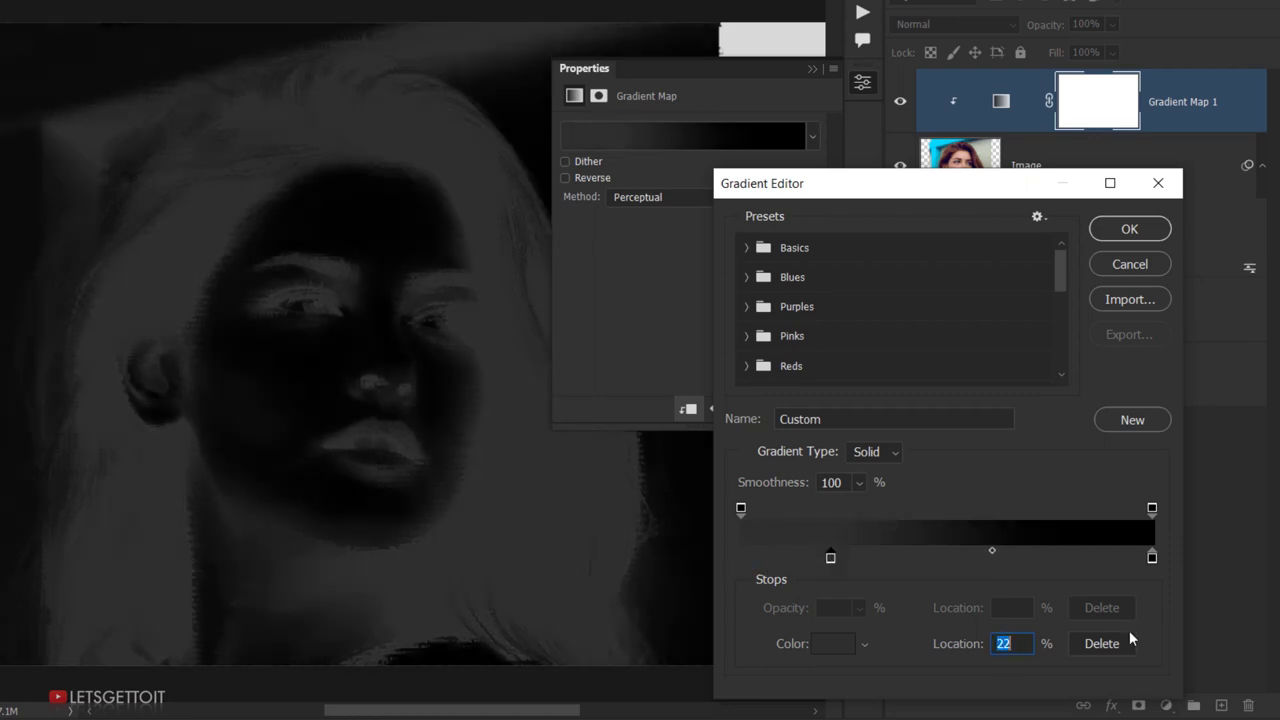
- Make the right gradient stop white at 78% and apply the gradient
{"action": "left_click", "coordinate": [1153, 557]}
{"action": "double_click", "coordinate": [1153, 557]}
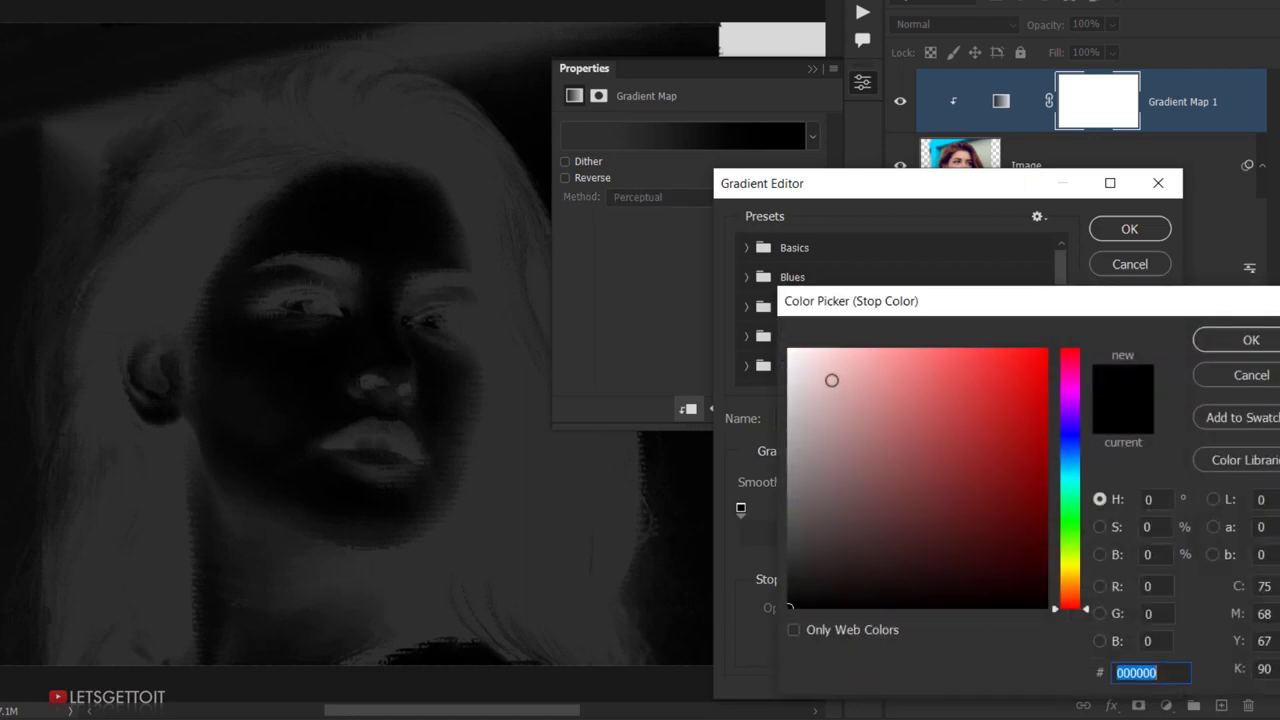
{"action": "left_click_drag", "start_coordinate": [826, 372], "coordinate": [775, 340]}
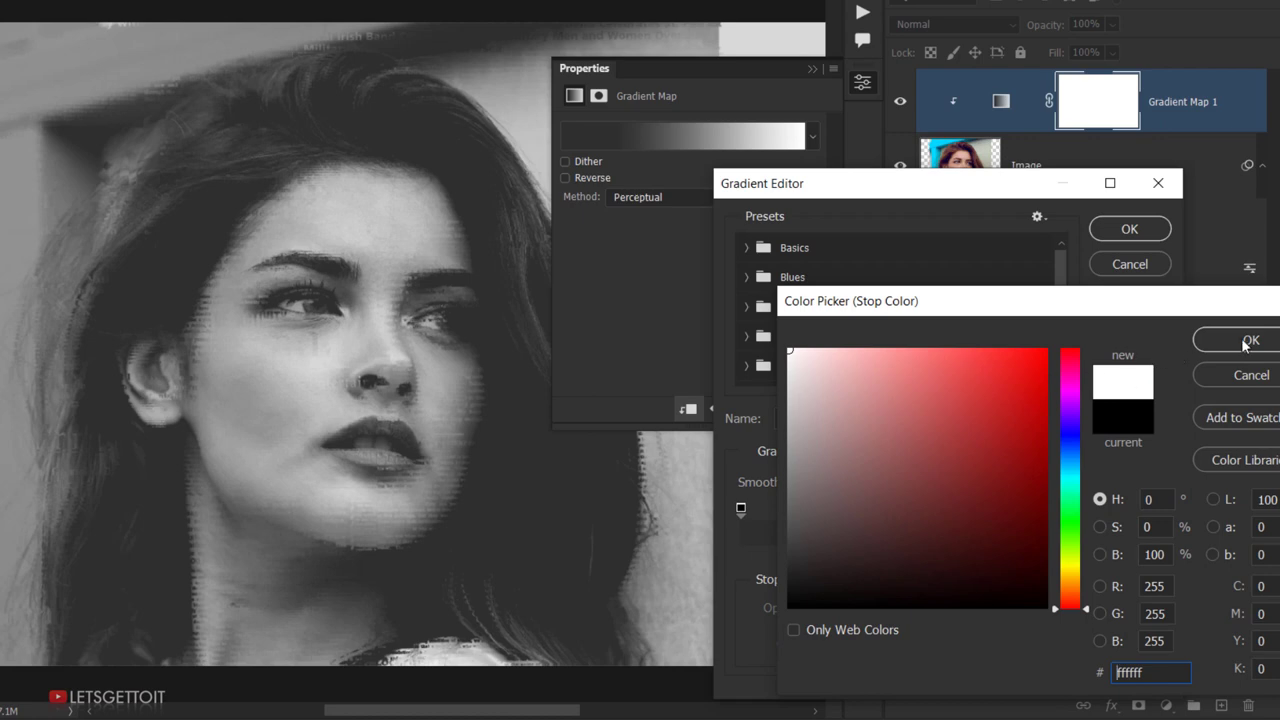
{"action": "left_click", "coordinate": [1246, 341]}
{"action": "left_click_drag", "start_coordinate": [1153, 560], "coordinate": [1065, 560]}
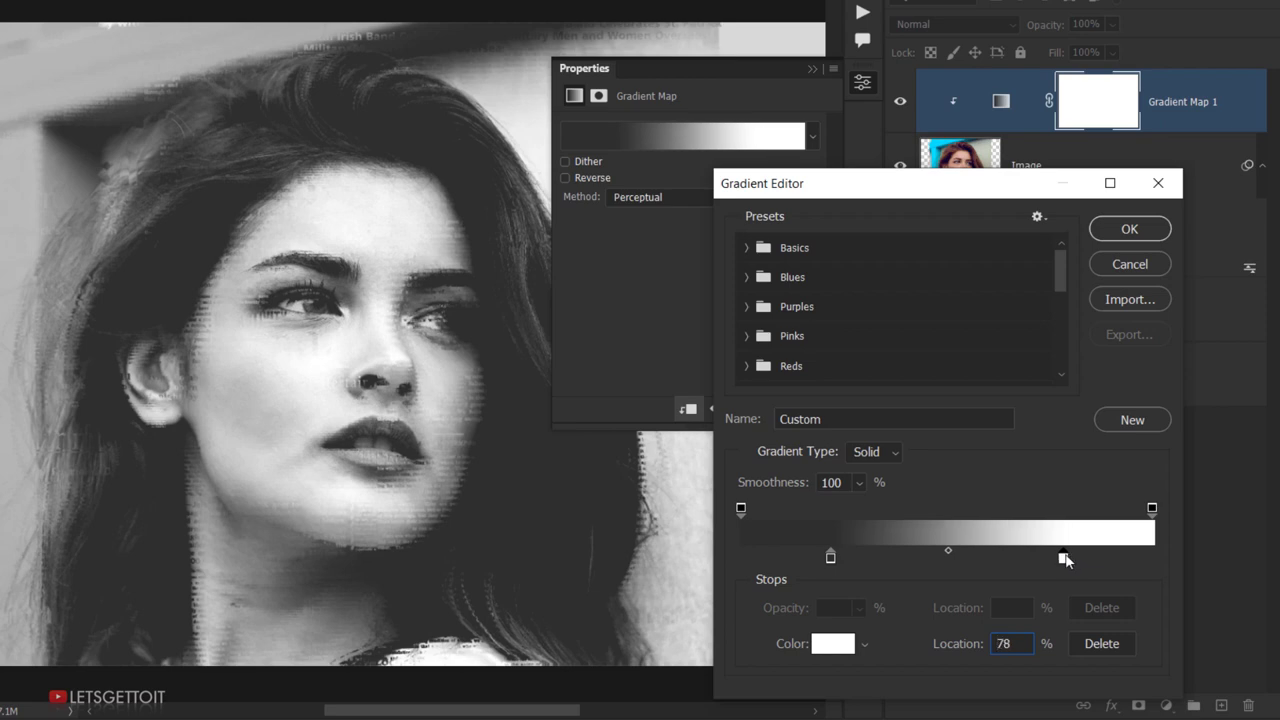
{"action": "left_click", "coordinate": [1130, 230]}
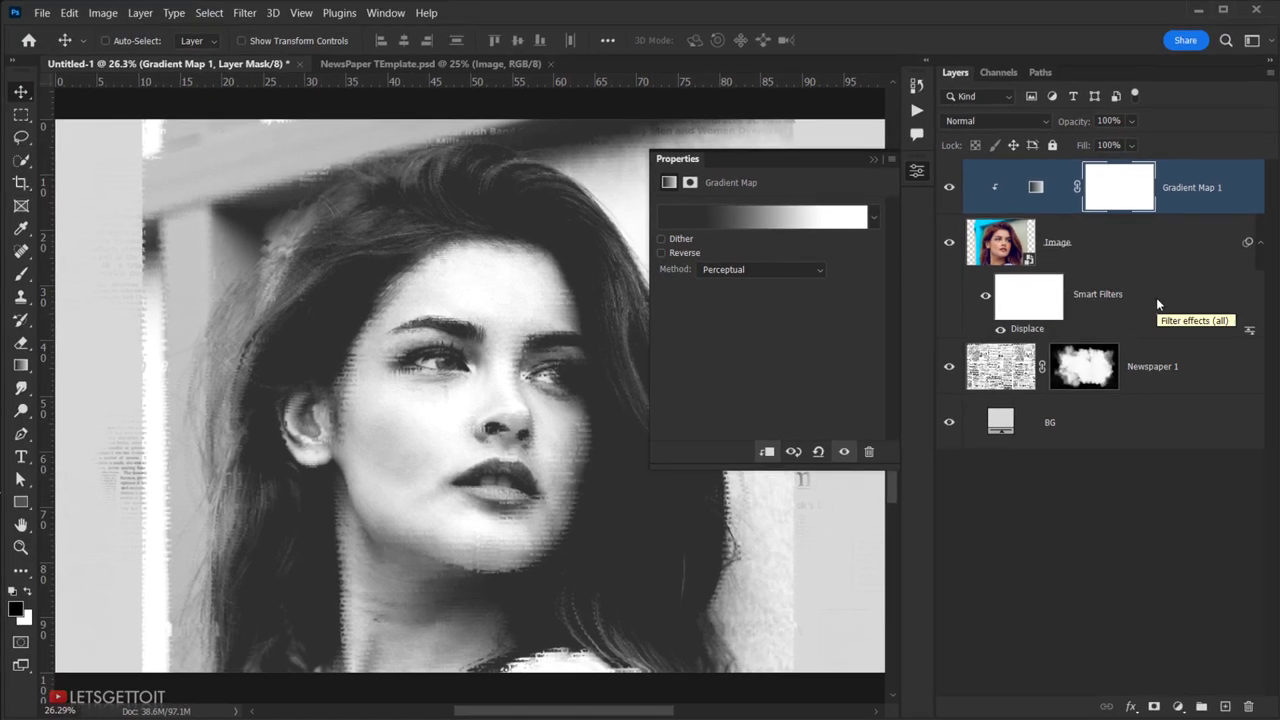
- Close the gradient map properties, collapse the Image smart filters, and select the Image layer
{"action": "key", "text": "ctrl+2"}
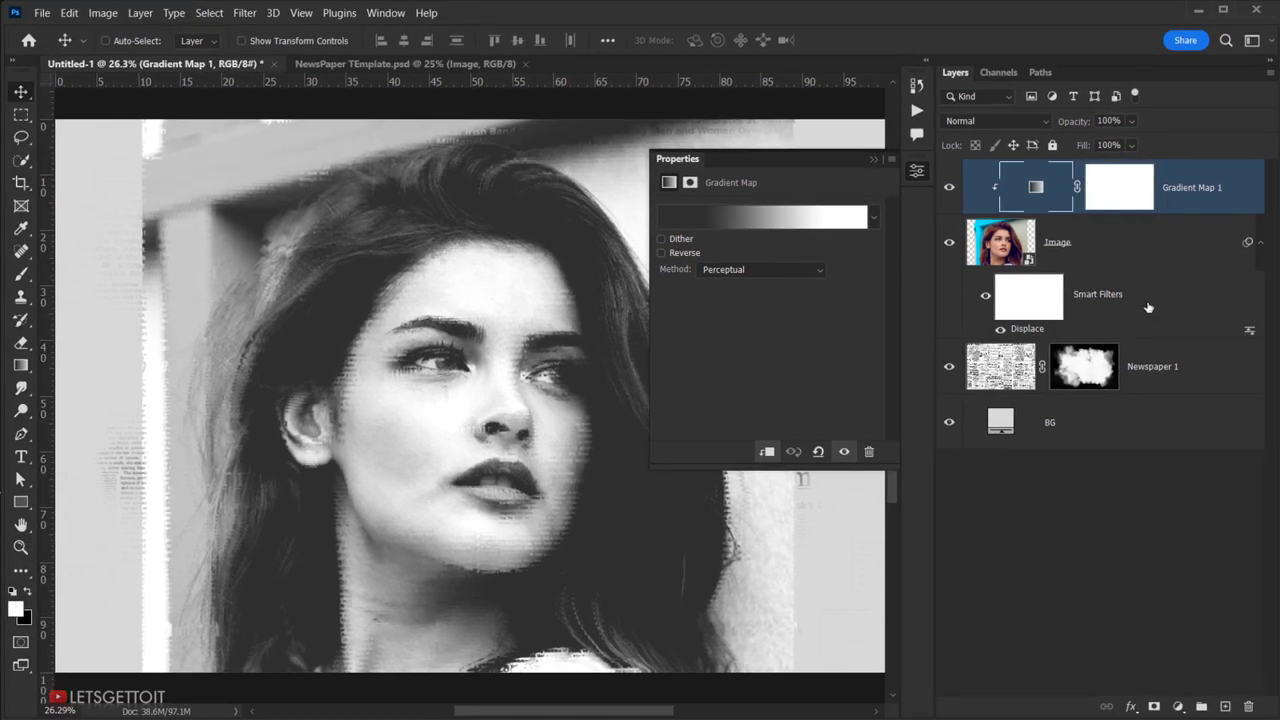
{"action": "left_click", "coordinate": [869, 160]}
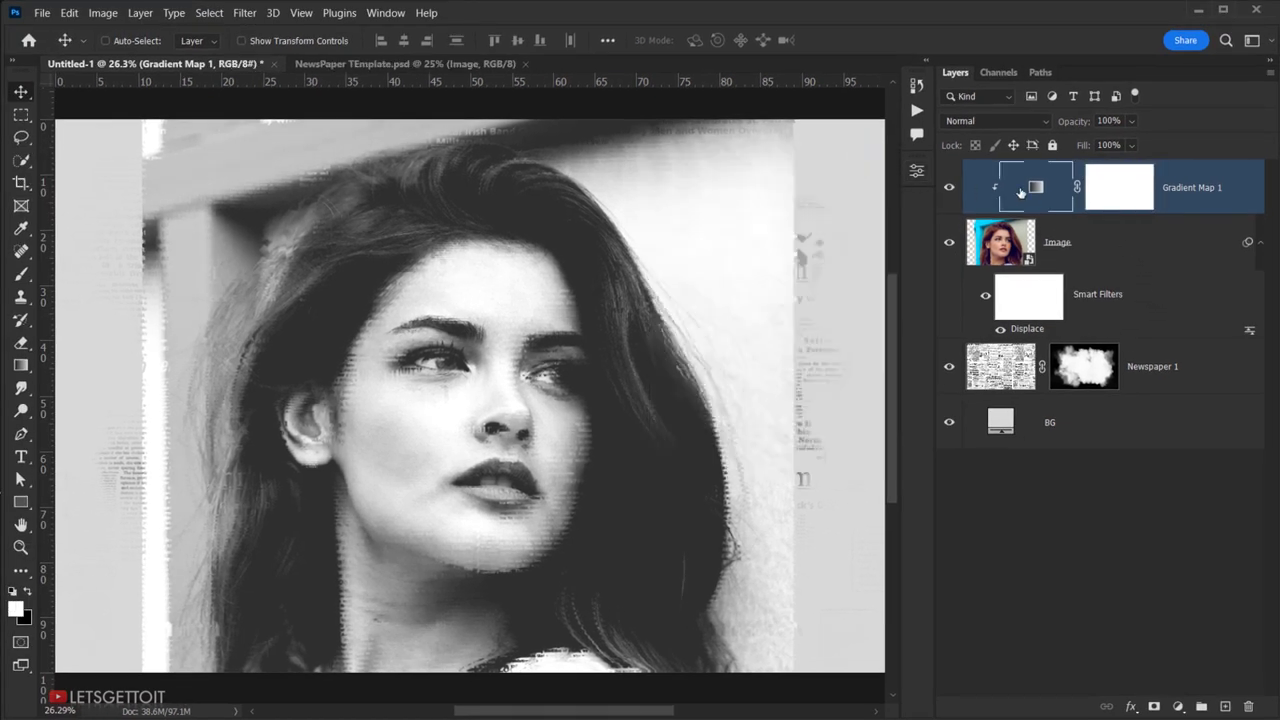
{"action": "left_click", "coordinate": [1260, 242]}
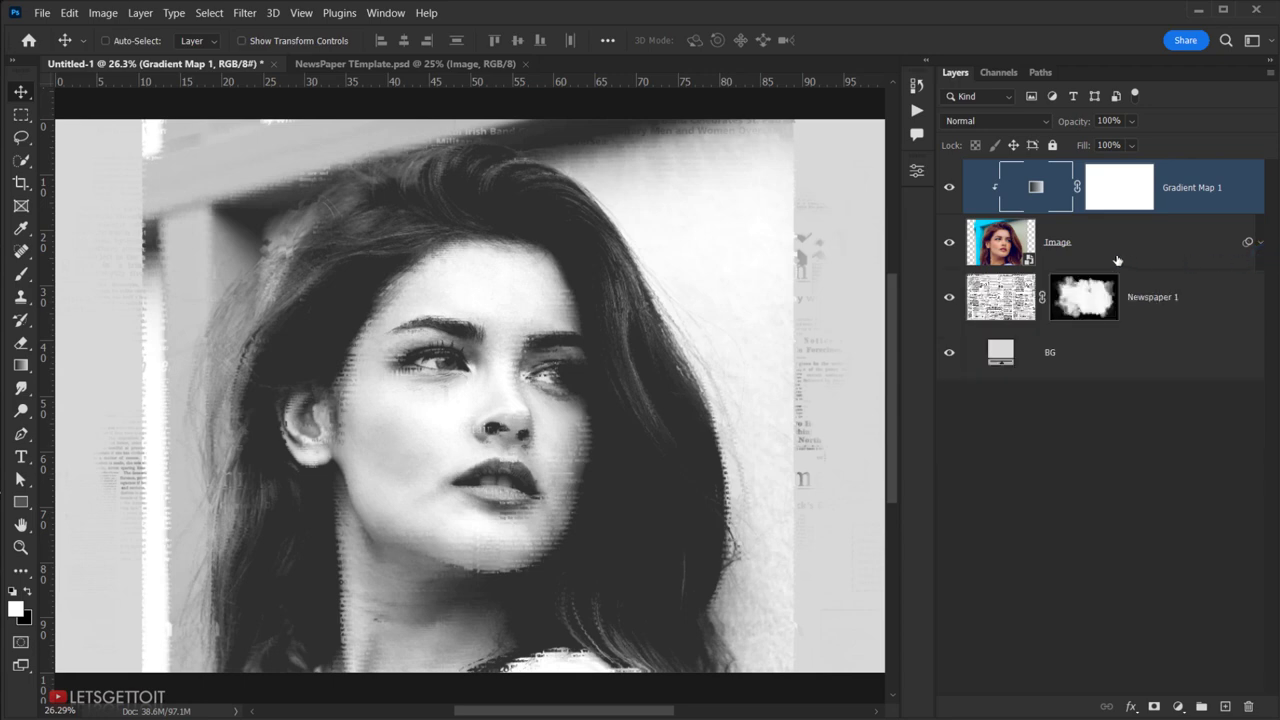
{"action": "left_click", "coordinate": [1068, 242]}
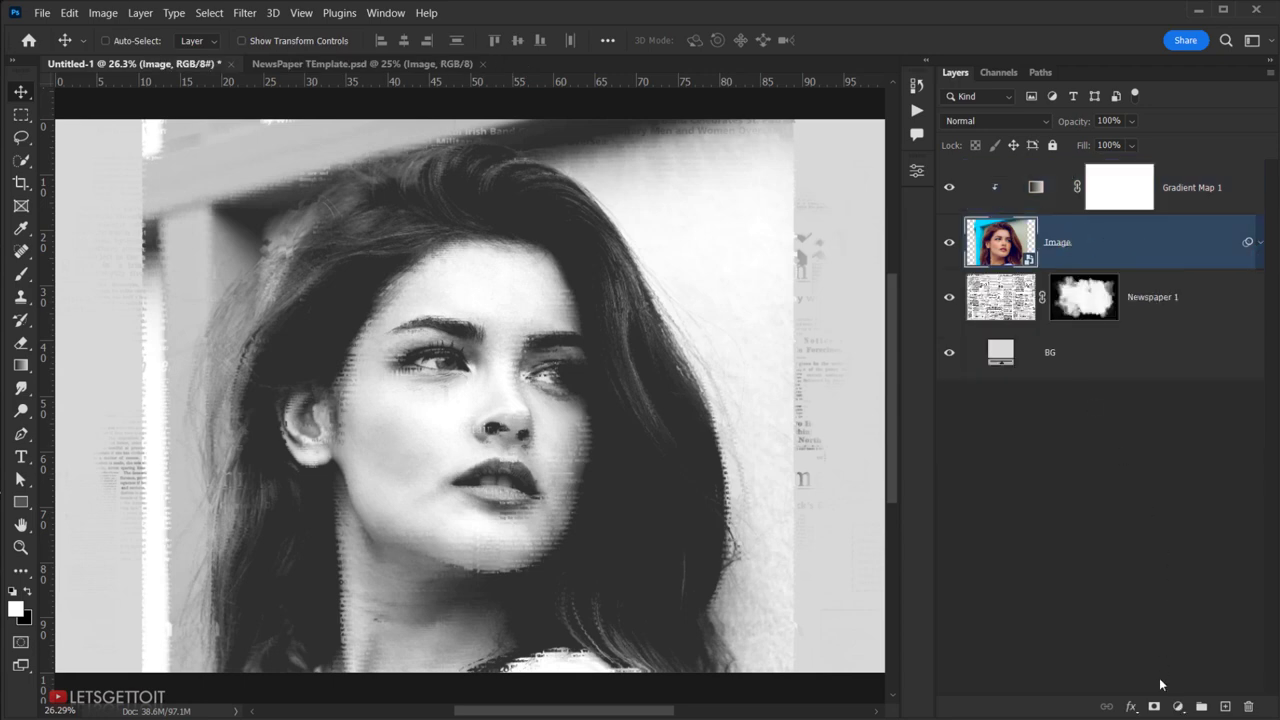
- Add a layer mask to the Image layer and invert it to black, hiding the portrait
{"action": "left_click", "coordinate": [1154, 706]}
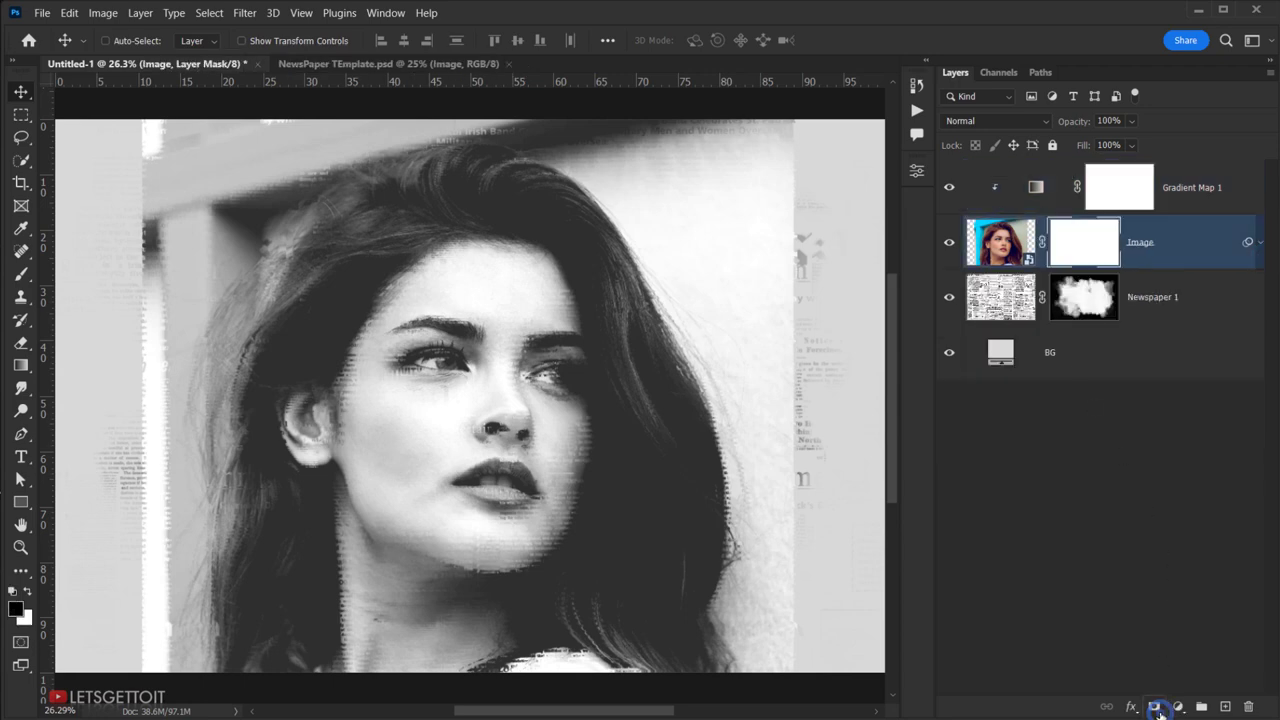
{"action": "double_click", "coordinate": [1097, 250]}
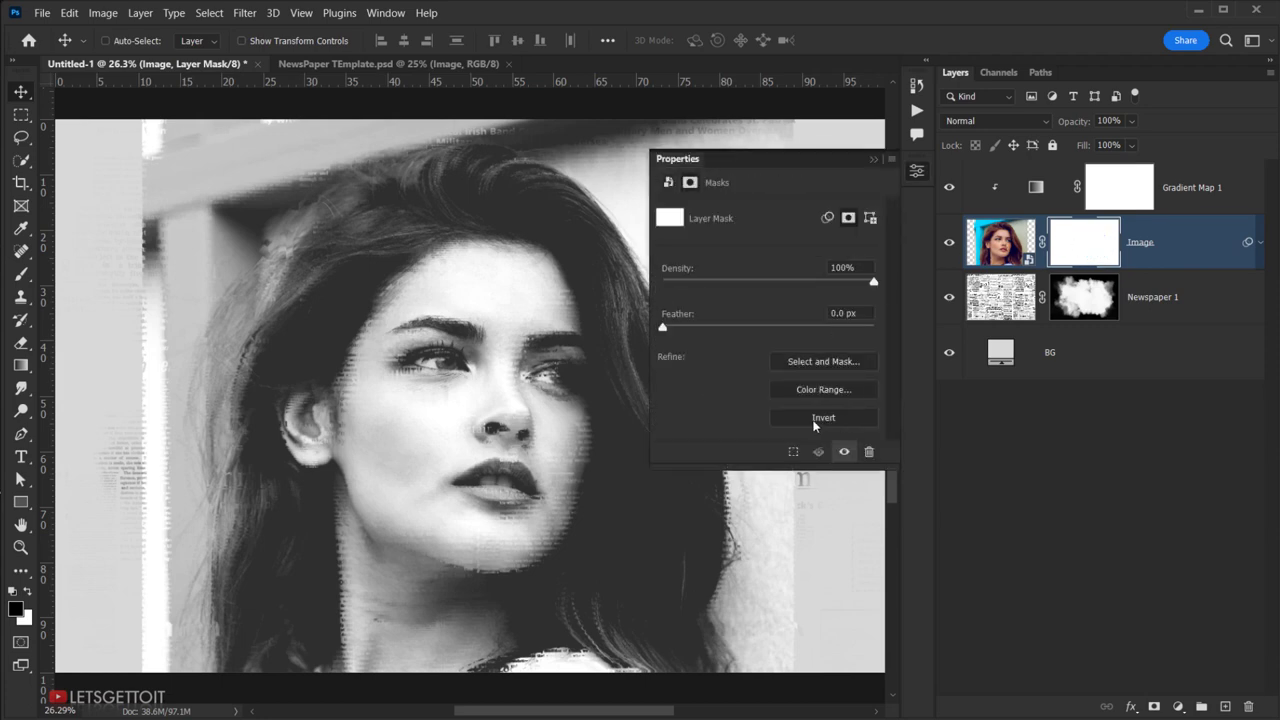
{"action": "left_click", "coordinate": [857, 417]}
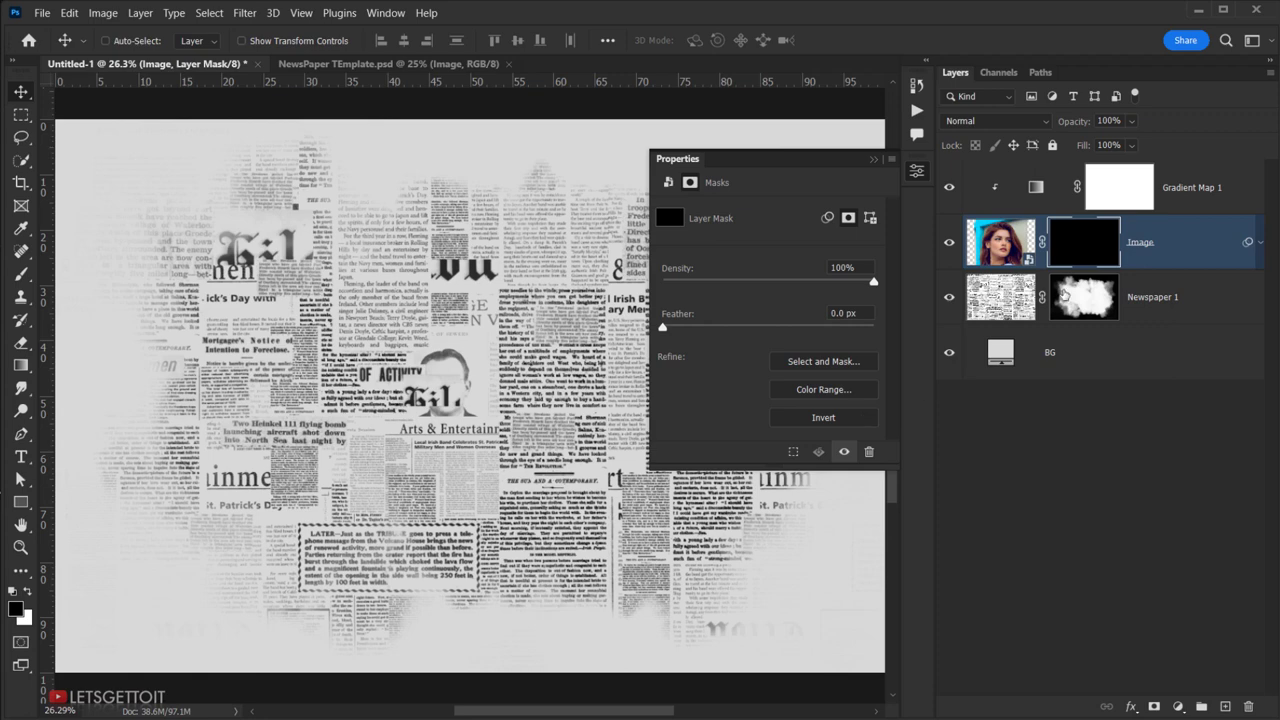
{"action": "left_click", "coordinate": [1100, 242]}
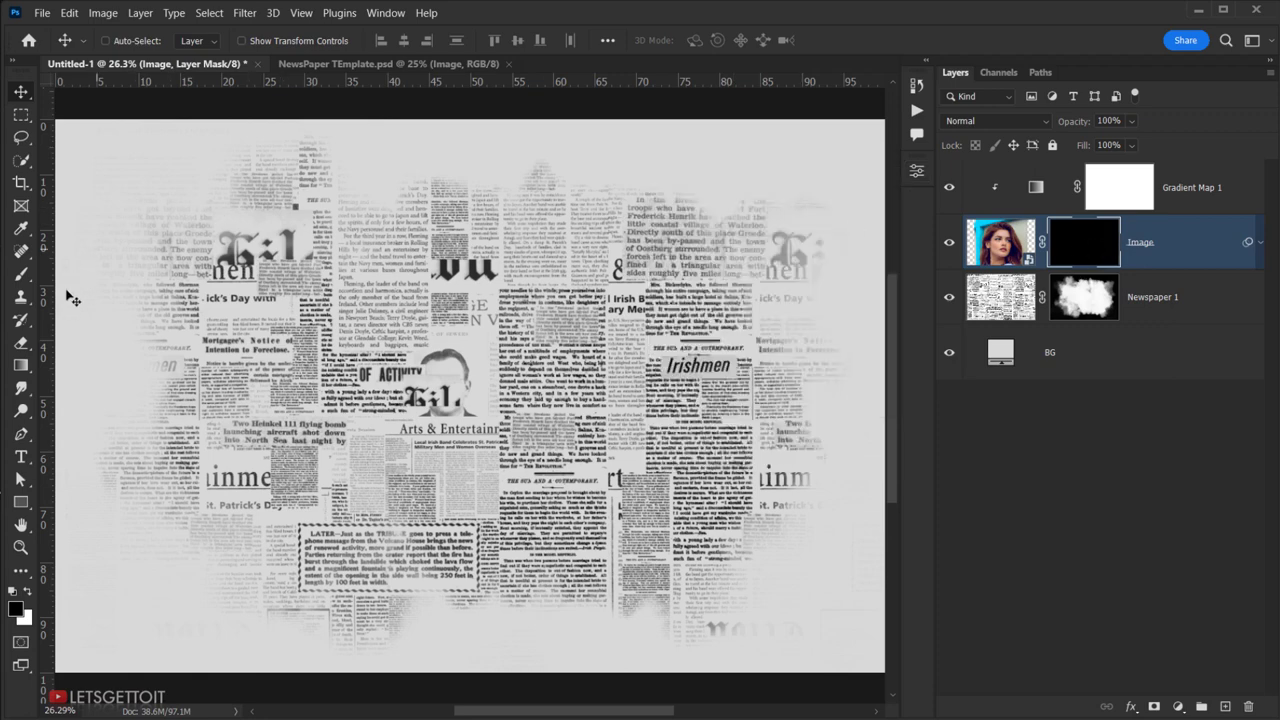
- Set the Gradient Tool to a radial foreground-to-transparent Basics preset with white foreground
{"action": "left_click", "coordinate": [30, 372]}
{"action": "right_click", "coordinate": [30, 372]}
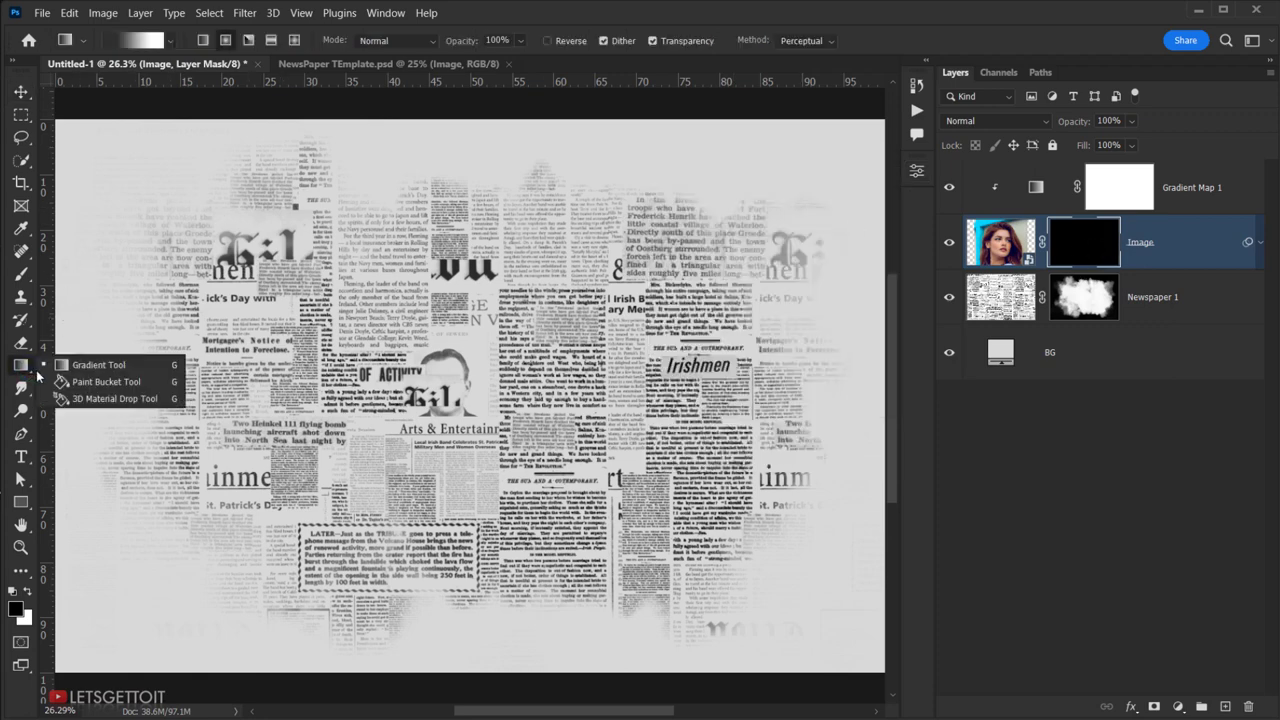
{"action": "left_click", "coordinate": [160, 365]}
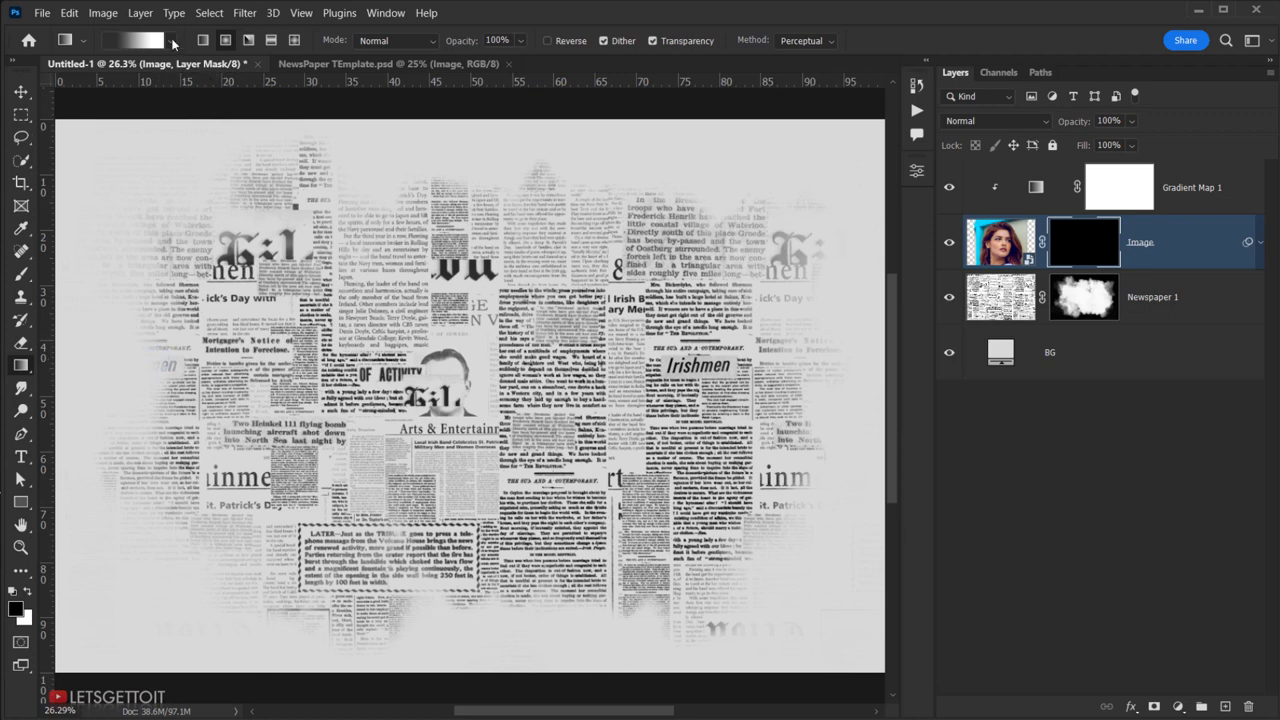
{"action": "left_click", "coordinate": [174, 44]}
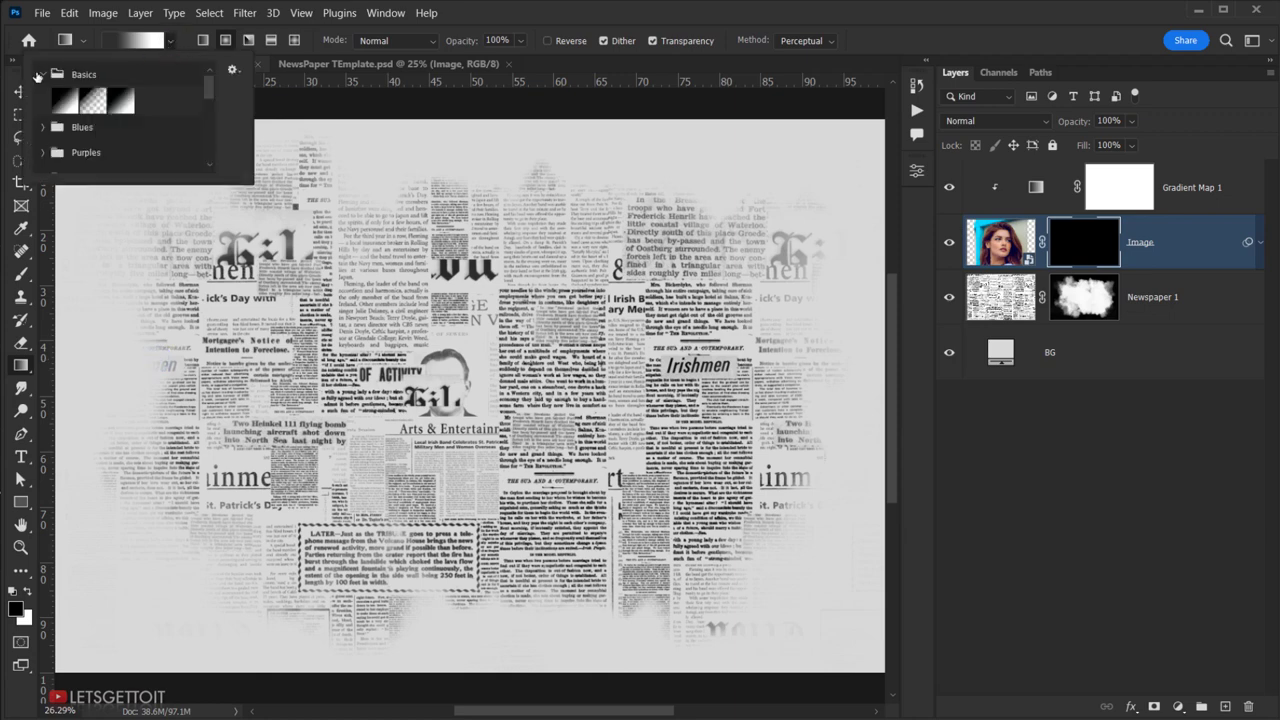
{"action": "left_click", "coordinate": [47, 75]}
{"action": "left_click", "coordinate": [92, 104]}
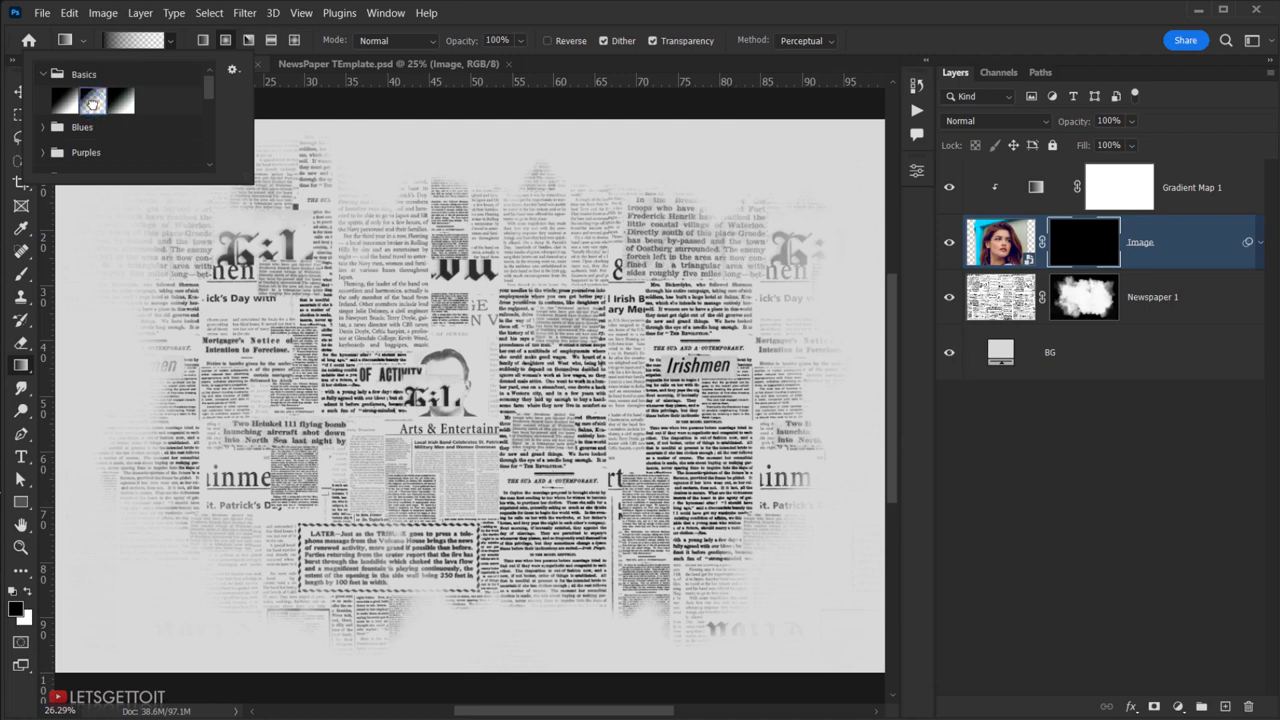
{"action": "left_click", "coordinate": [199, 42]}
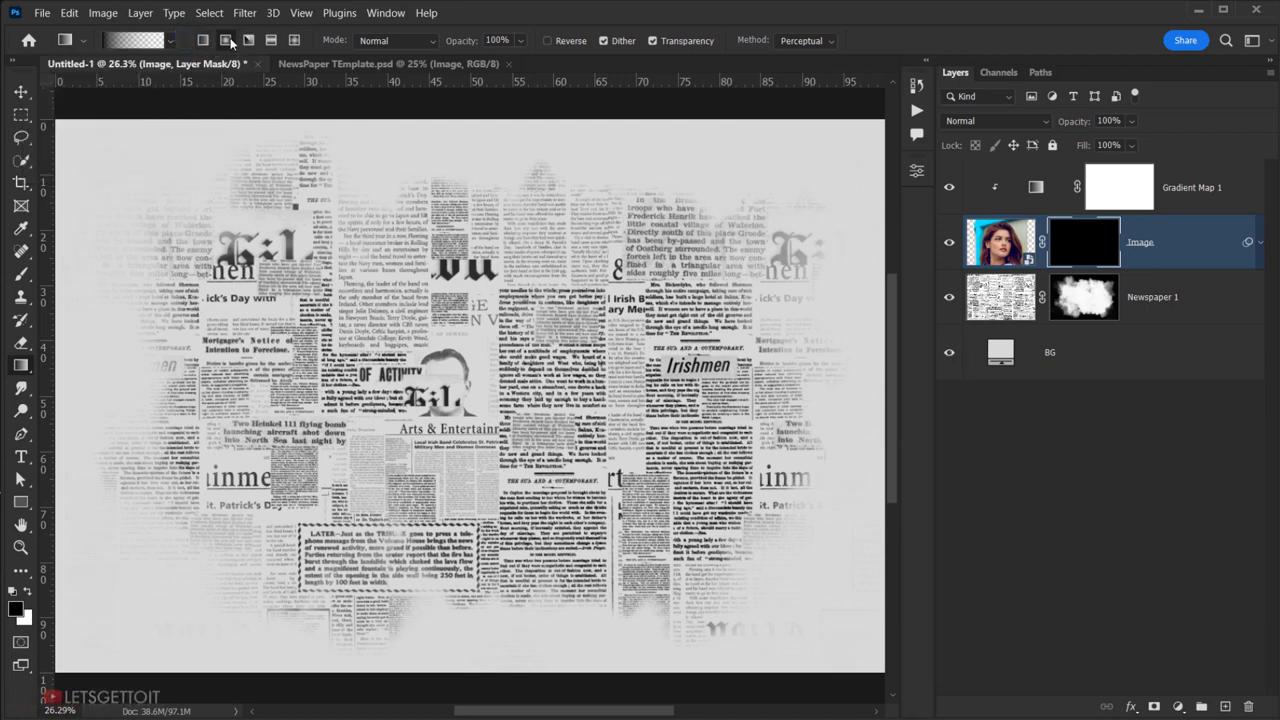
{"action": "left_click", "coordinate": [27, 595]}
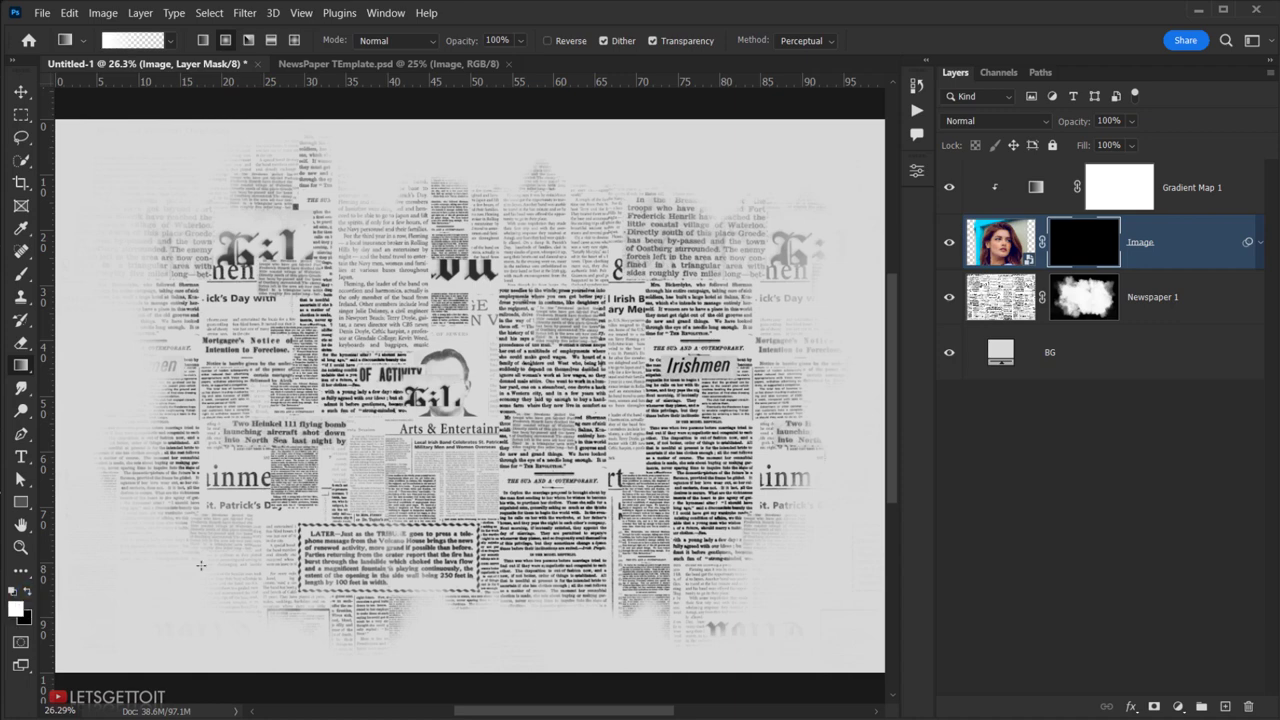
- Drag radial gradients on the Image mask from the face outward to reveal the face
{"action": "left_click_drag", "start_coordinate": [443, 383], "coordinate": [517, 386]}
{"action": "left_click_drag", "start_coordinate": [812, 389], "coordinate": [812, 389]}
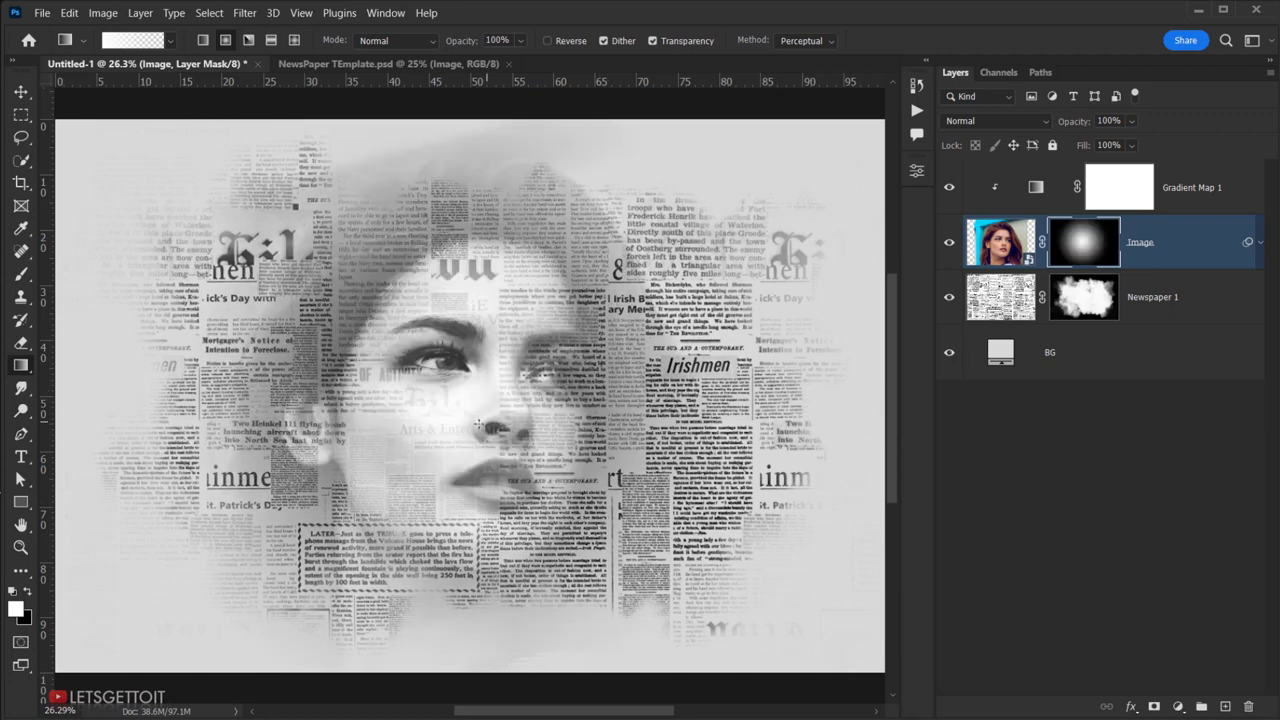
{"action": "left_click_drag", "start_coordinate": [479, 425], "coordinate": [479, 400]}
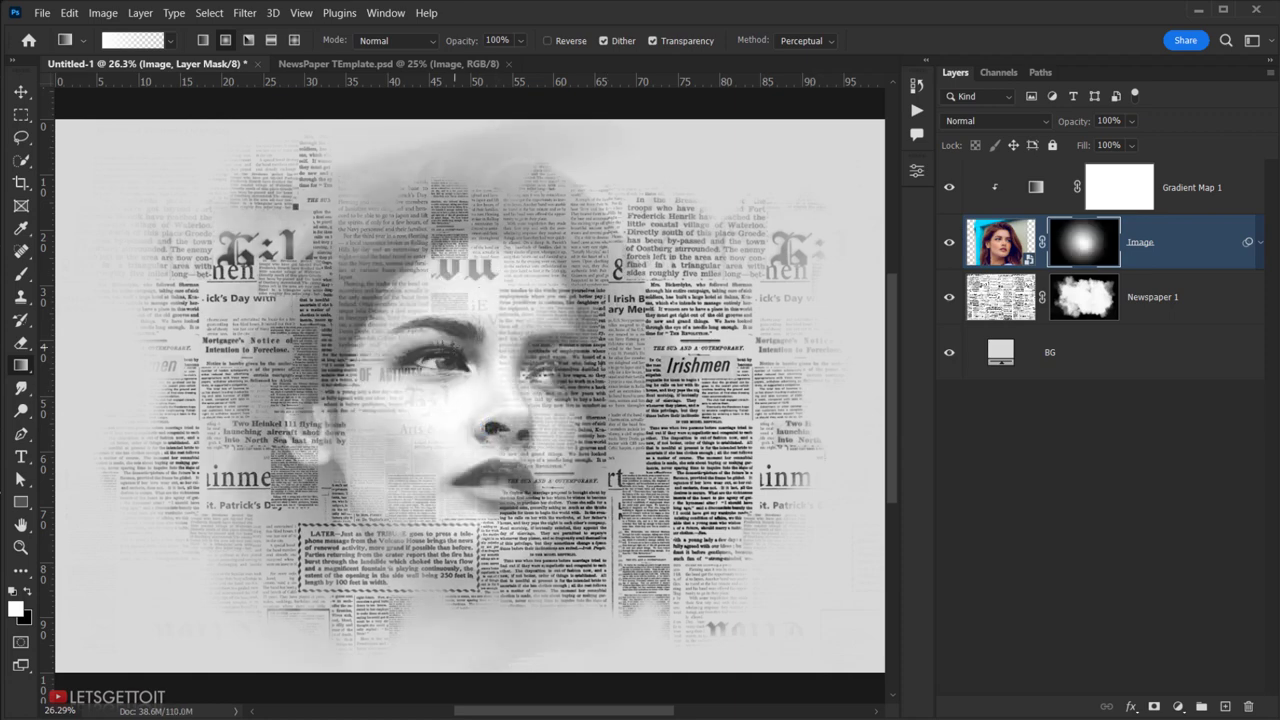
{"action": "left_click_drag", "start_coordinate": [452, 349], "coordinate": [449, 629]}
{"action": "left_click_drag", "start_coordinate": [462, 427], "coordinate": [464, 566]}
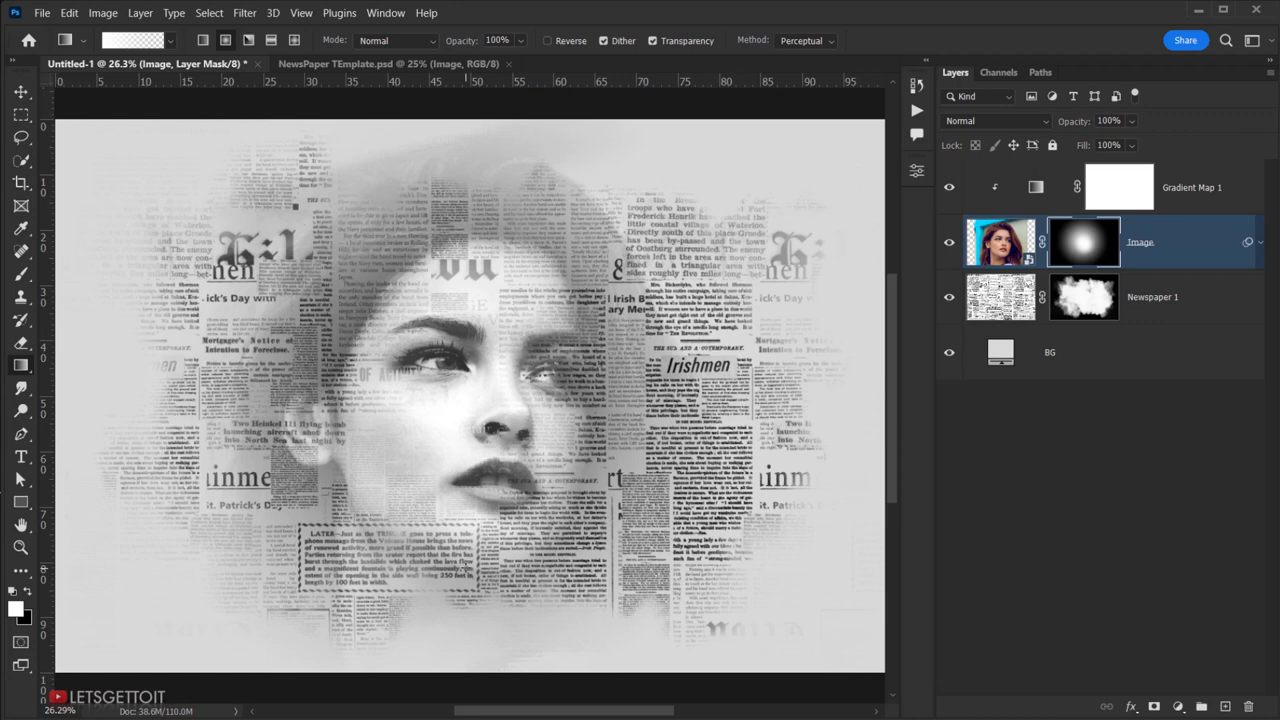
{"action": "left_click", "coordinate": [497, 437]}
{"action": "left_click_drag", "start_coordinate": [406, 440], "coordinate": [439, 511]}
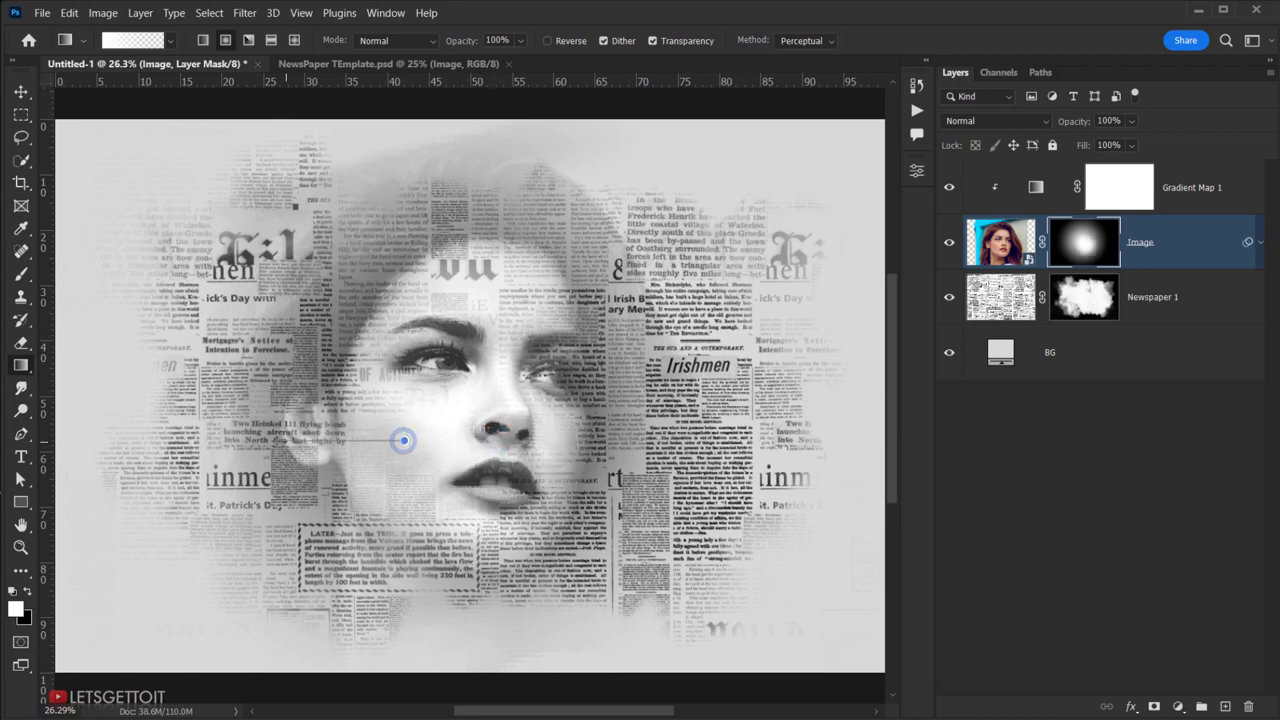
{"action": "left_click_drag", "start_coordinate": [482, 458], "coordinate": [468, 578]}
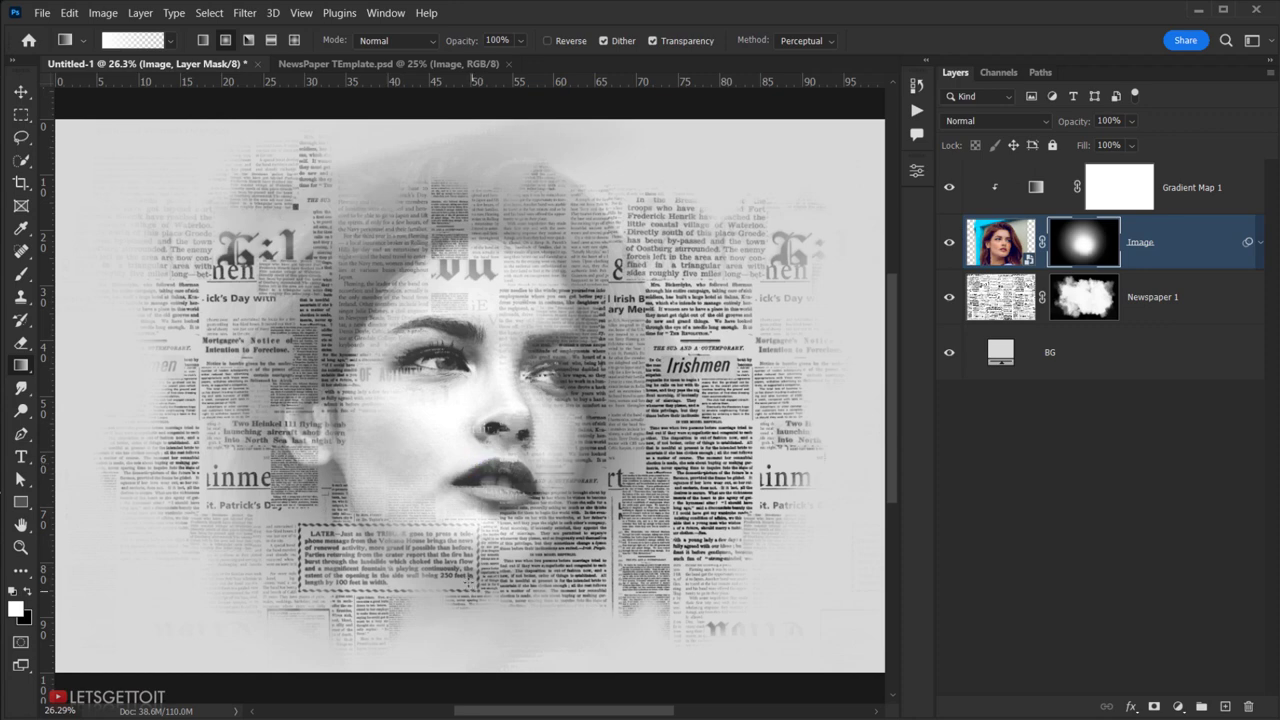
{"action": "left_click", "coordinate": [471, 346]}
{"action": "left_click_drag", "start_coordinate": [477, 417], "coordinate": [464, 289]}
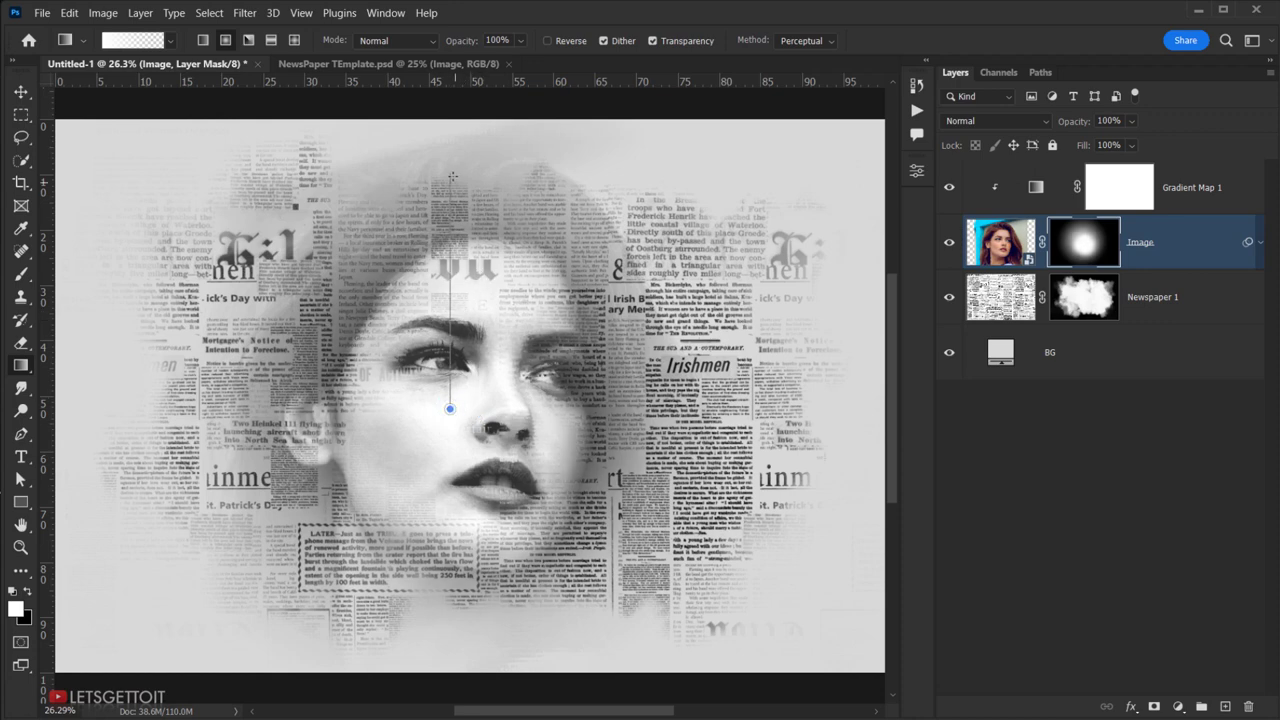
{"action": "left_click_drag", "start_coordinate": [450, 408], "coordinate": [453, 180]}
- Redo the gradients from the nose downward to soften the lower-face fade
{"action": "scroll", "coordinate": [460, 318], "scroll_direction": "down", "scroll_amount": 2}
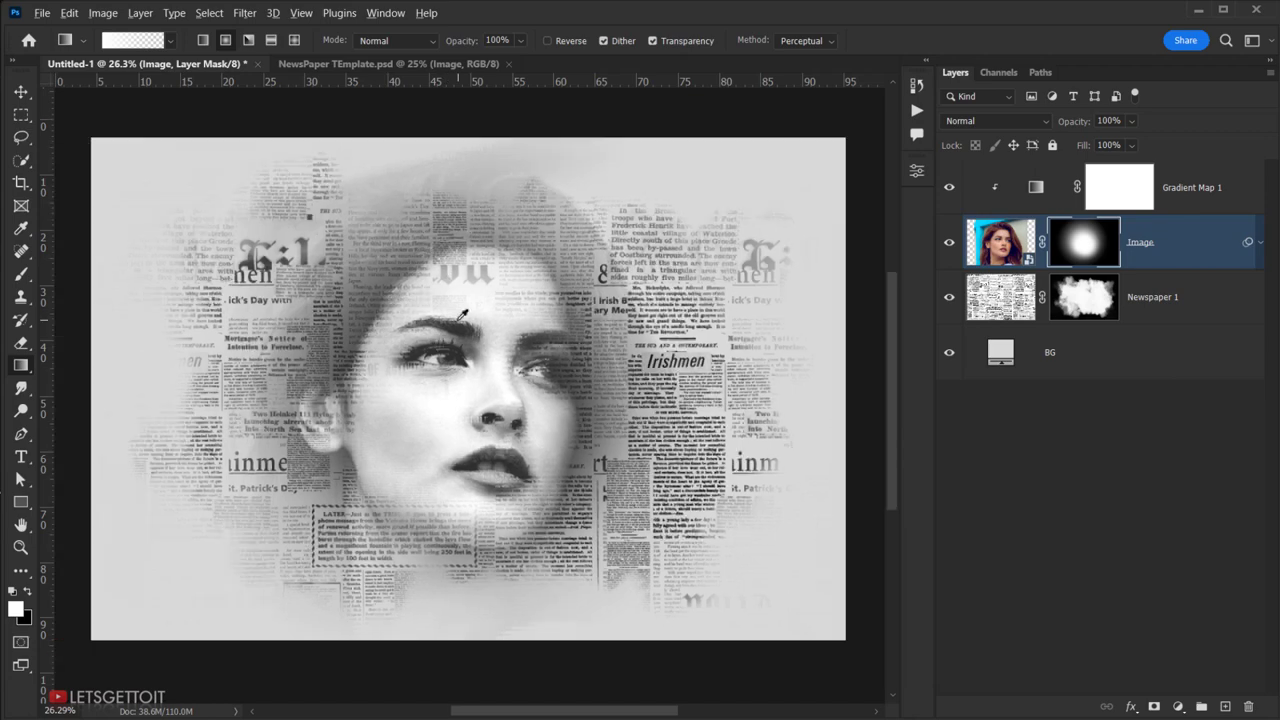
{"action": "scroll", "coordinate": [464, 318], "scroll_direction": "down", "scroll_amount": 2}
{"action": "scroll", "coordinate": [476, 357], "scroll_direction": "up", "scroll_amount": 2}
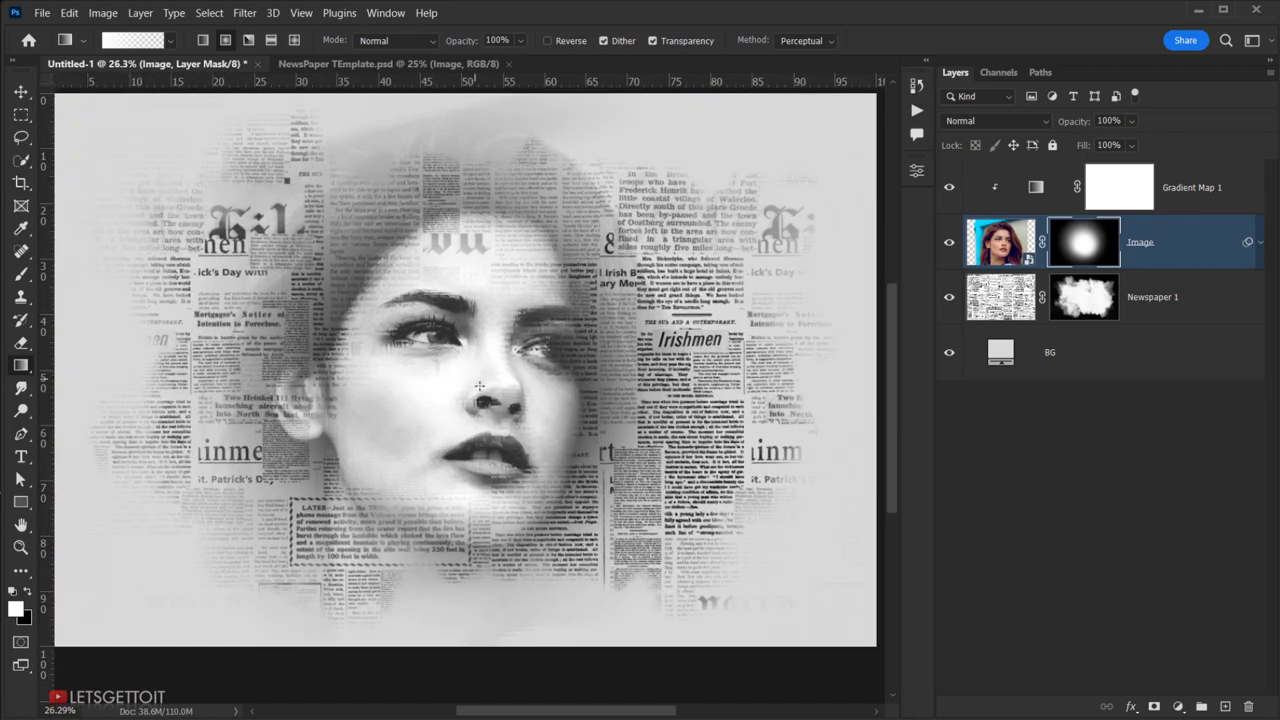
{"action": "left_click_drag", "start_coordinate": [467, 362], "coordinate": [460, 626]}
{"action": "left_click_drag", "start_coordinate": [470, 387], "coordinate": [469, 608]}
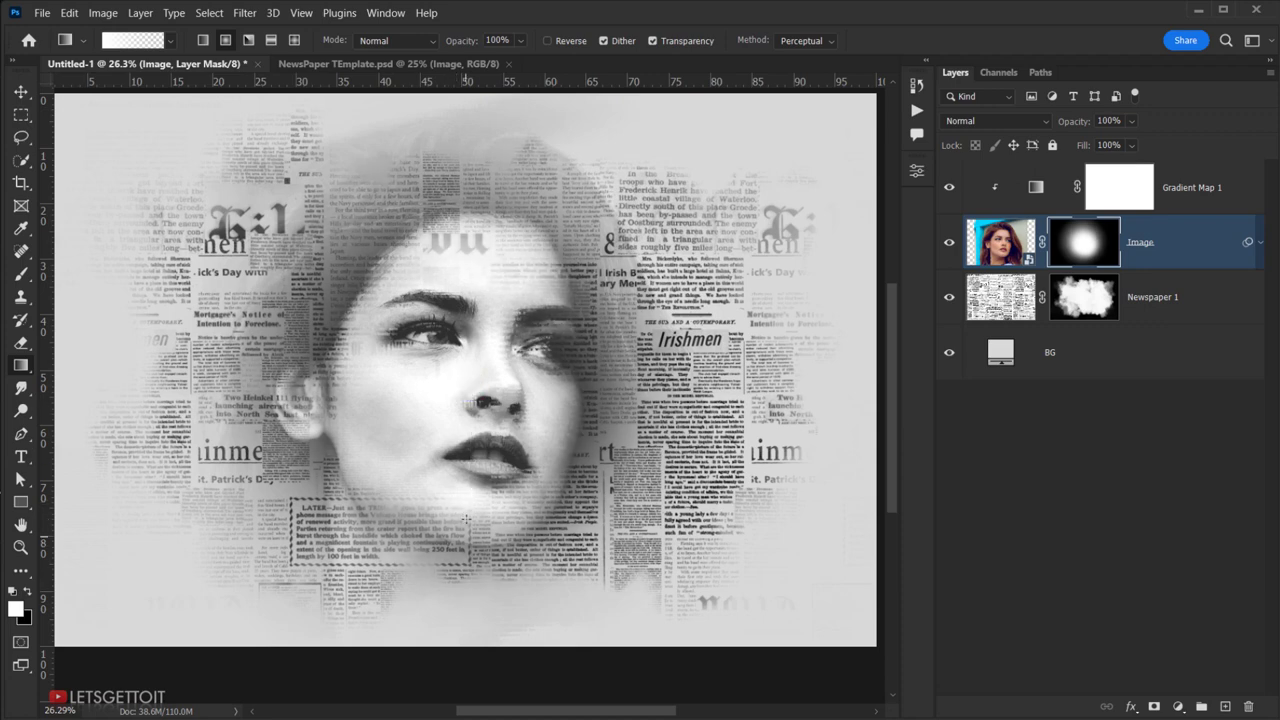
{"action": "left_click_drag", "start_coordinate": [466, 437], "coordinate": [466, 625]}
{"action": "scroll", "coordinate": [451, 467], "scroll_direction": "down", "scroll_amount": 1}
{"action": "scroll", "coordinate": [451, 467], "scroll_direction": "down", "scroll_amount": 1}
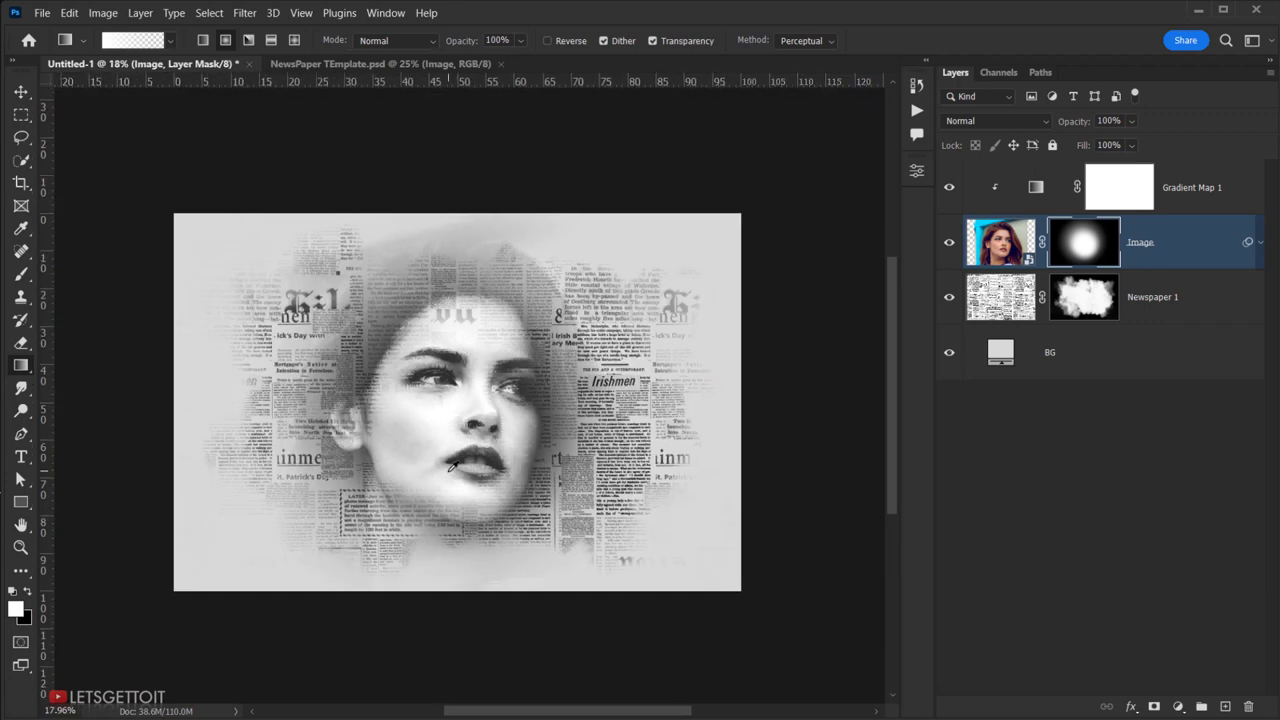
{"action": "scroll", "coordinate": [454, 474], "scroll_direction": "up", "scroll_amount": 2}
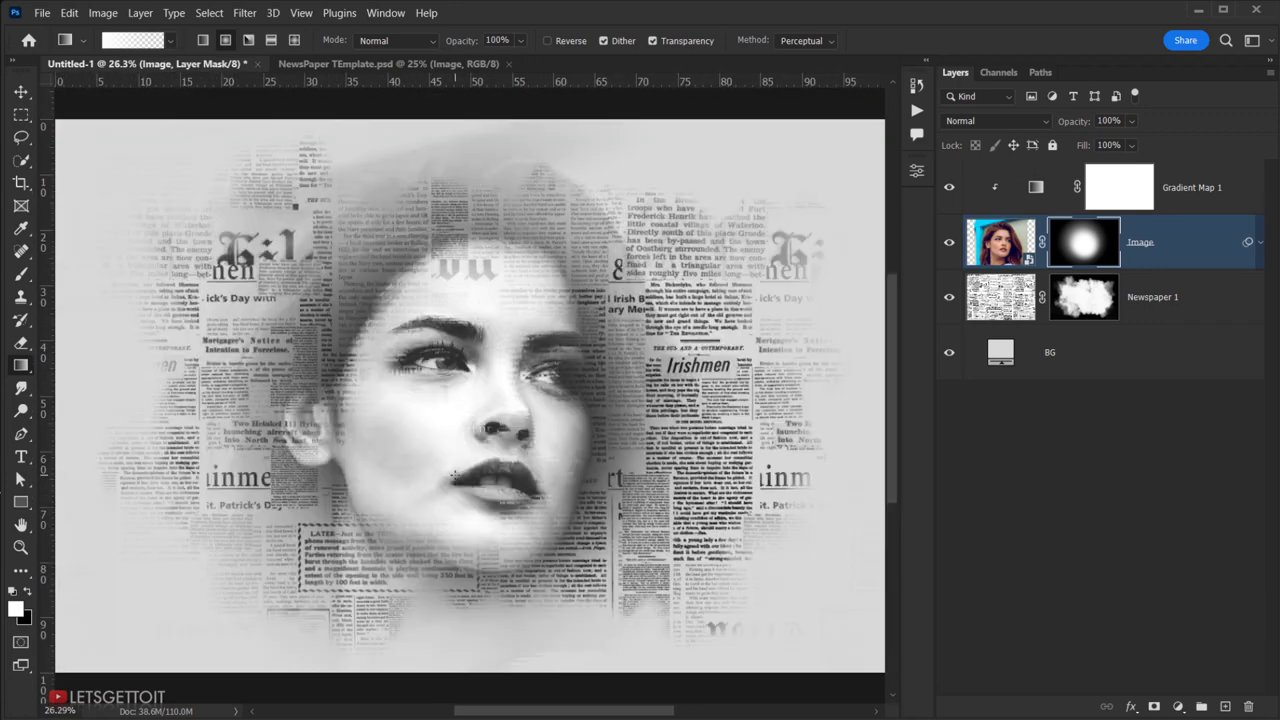
- Select Gradient Map 1 and drag Newspaper 1.jpg from NEWS Paper Effect onto the canvas
{"action": "key", "text": "v"}
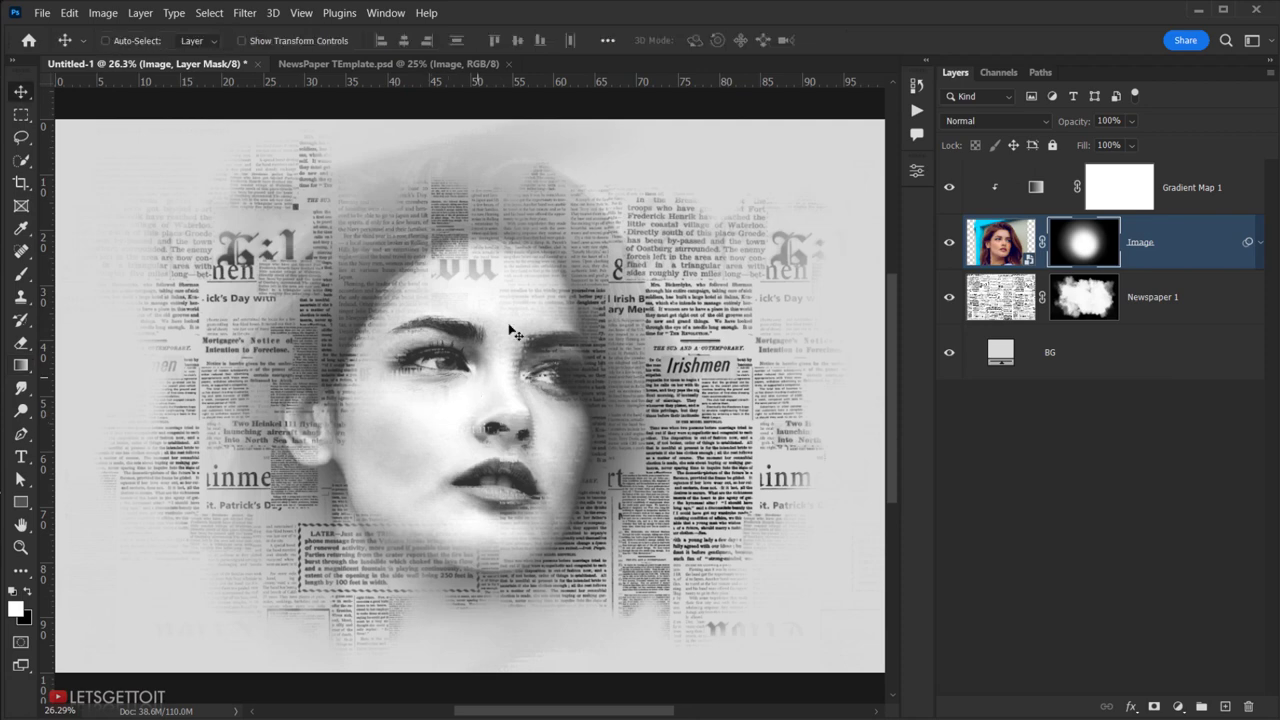
{"action": "left_click", "coordinate": [1030, 240]}
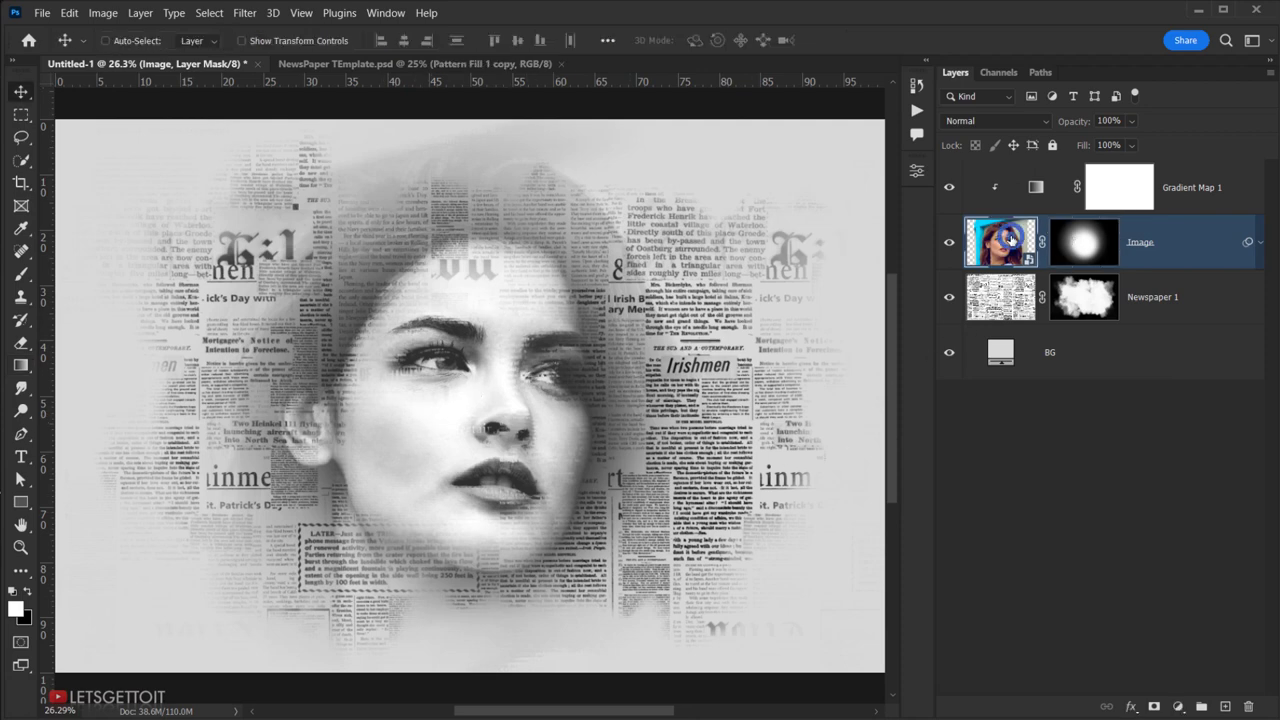
{"action": "left_click", "coordinate": [1240, 200]}
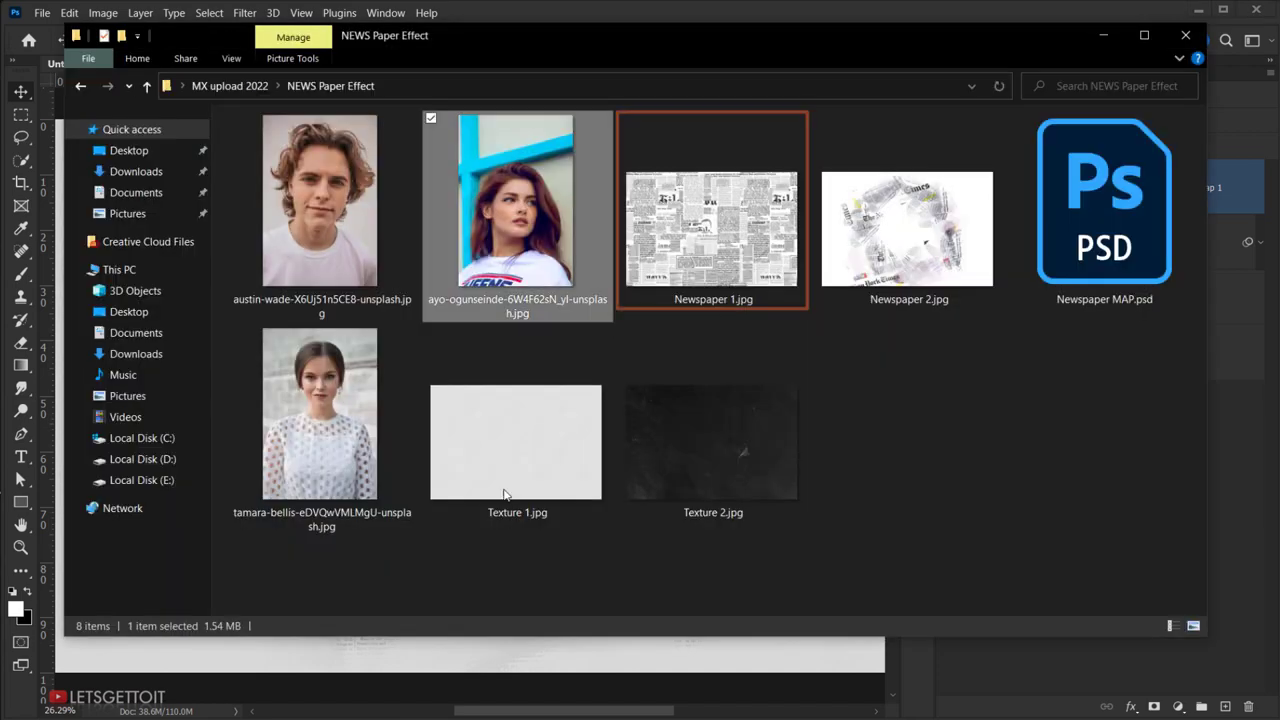
{"action": "mouse_move", "coordinate": [723, 232]}
{"action": "left_mouse_down"}
{"action": "mouse_move", "coordinate": [660, 396]}
{"action": "mouse_move", "coordinate": [815, 157]}
{"action": "left_mouse_up"}
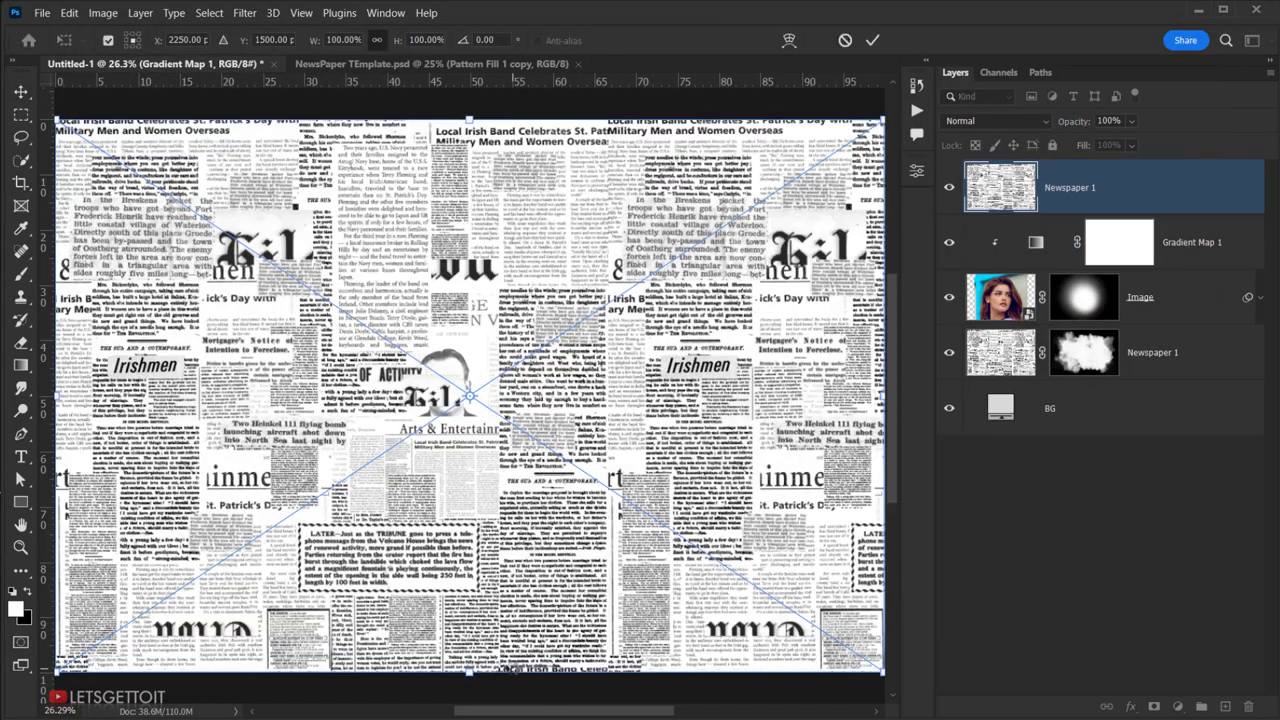
- Commit Newspaper 1.jpg, rasterize the layer, and set its blend mode to Multiply
{"action": "left_click", "coordinate": [873, 41]}
{"action": "right_click", "coordinate": [1162, 194]}
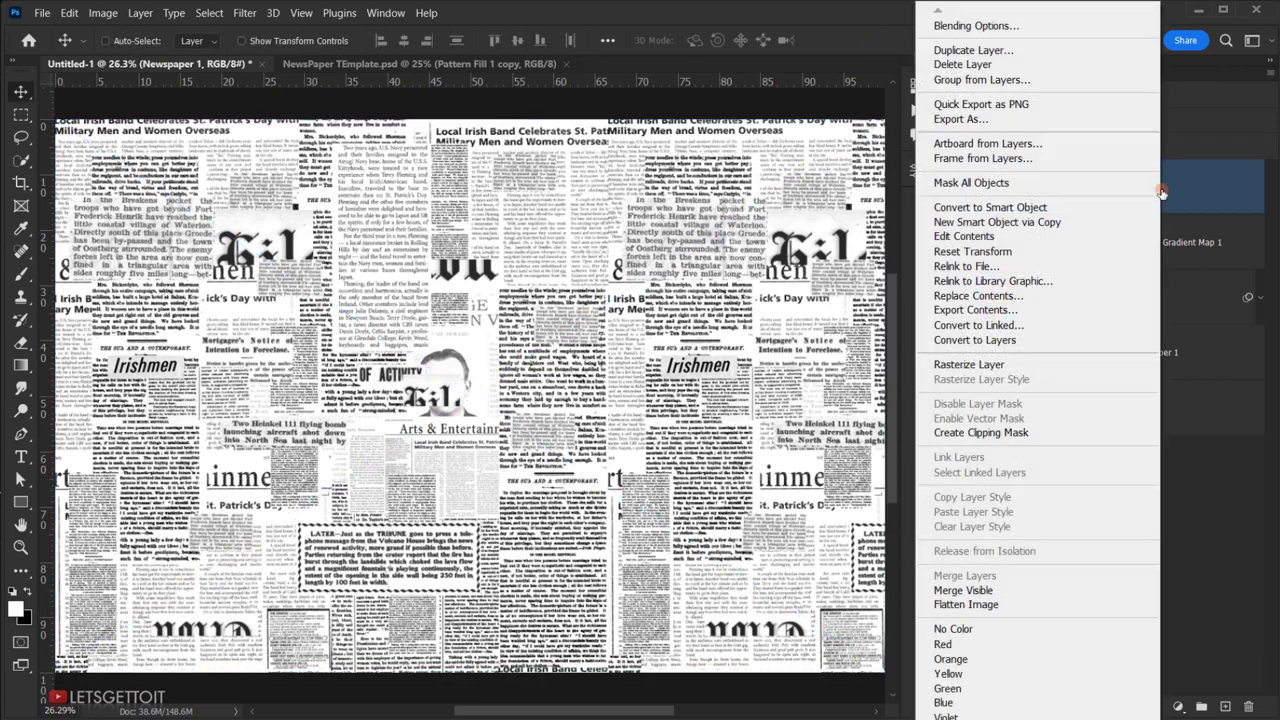
{"action": "left_click", "coordinate": [961, 365]}
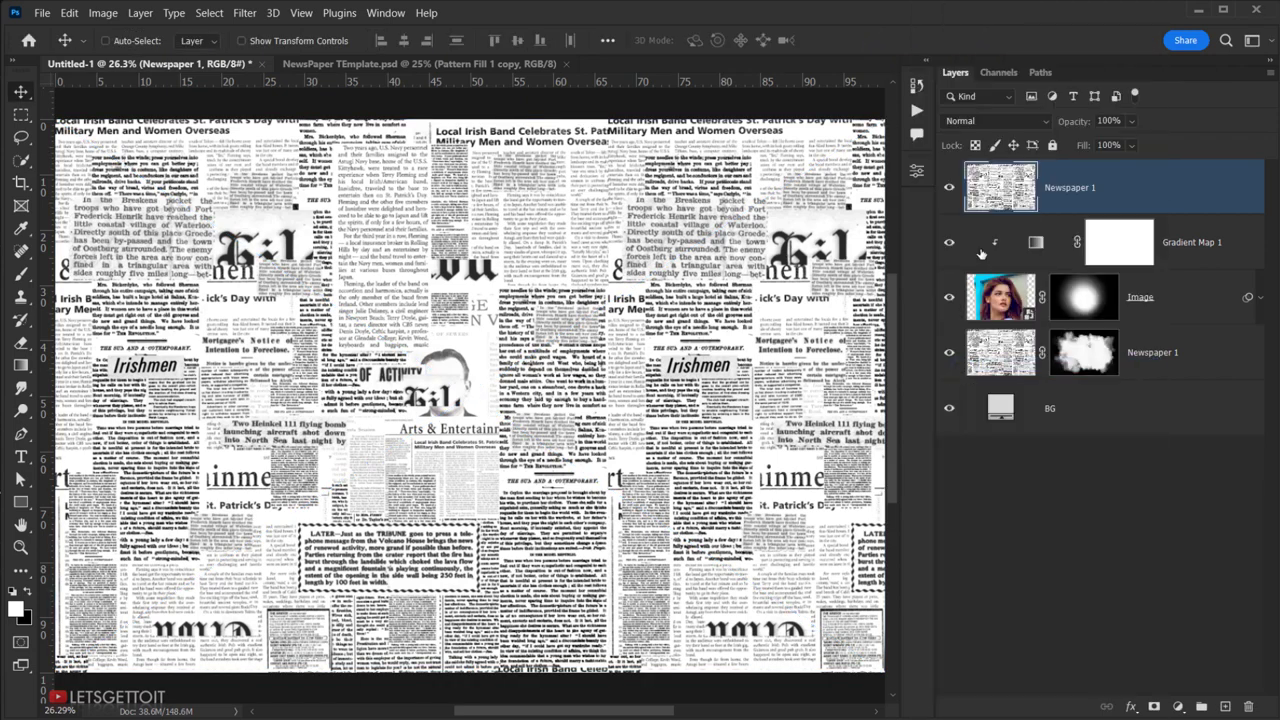
{"action": "left_click", "coordinate": [995, 122]}
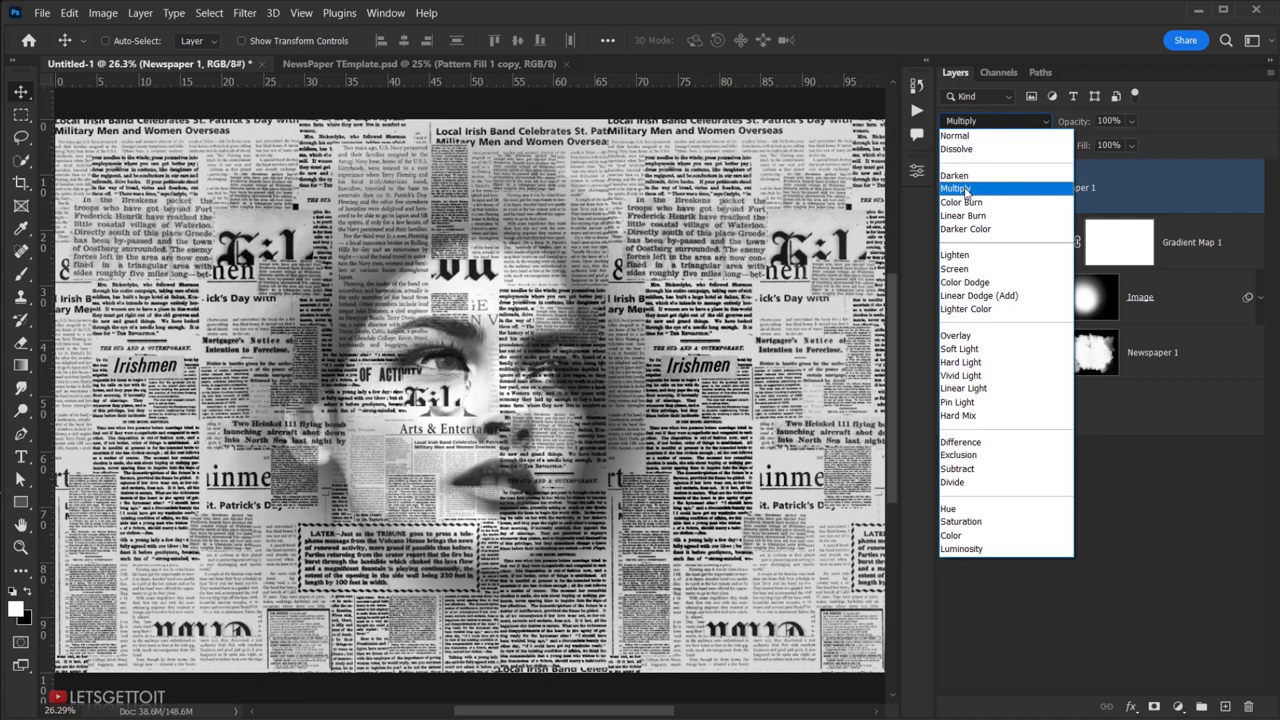
{"action": "left_click", "coordinate": [955, 190]}
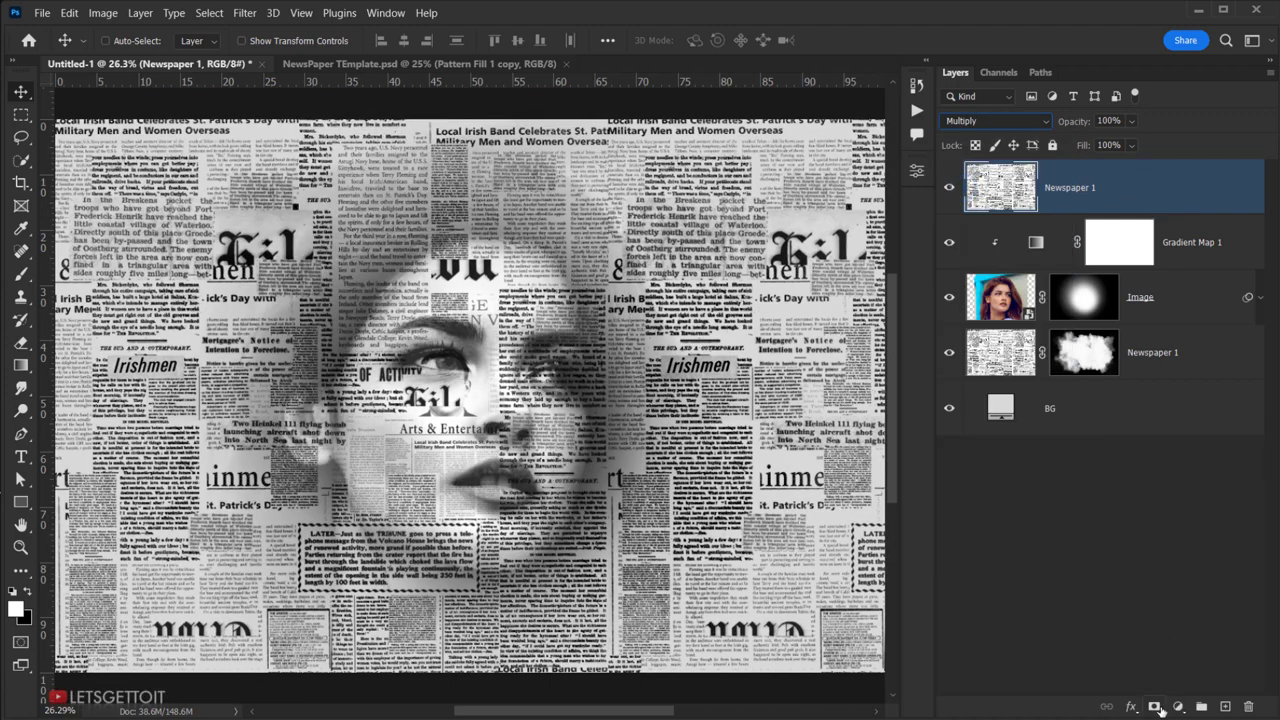
- Add a layer mask to the top Newspaper 1 layer and invert it to black
{"action": "left_click", "coordinate": [1155, 706]}
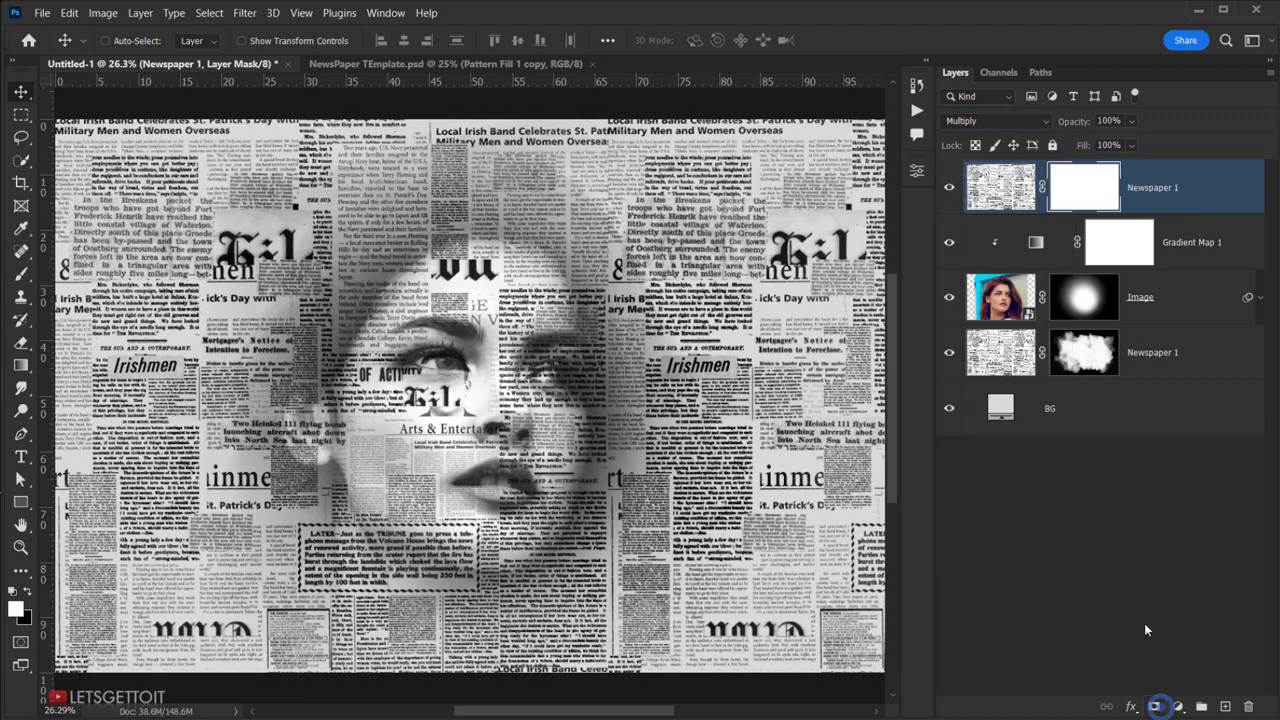
{"action": "double_click", "coordinate": [1087, 192]}
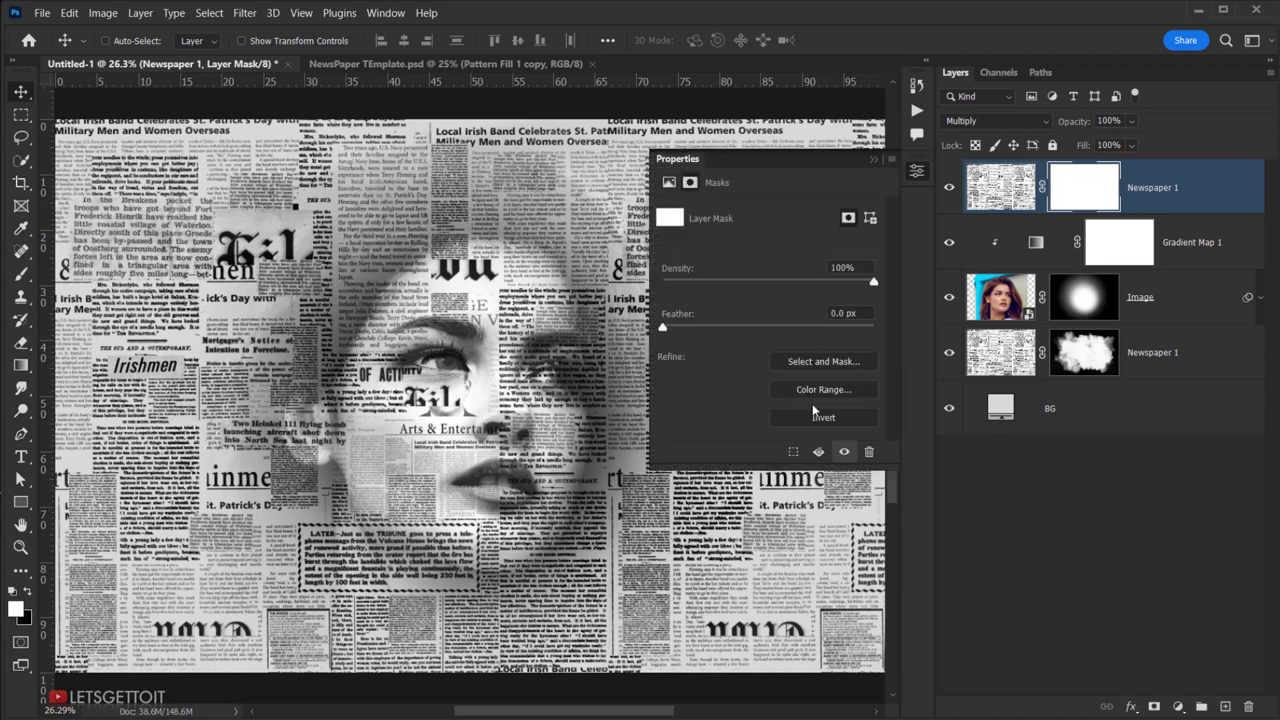
{"action": "left_click", "coordinate": [813, 415]}
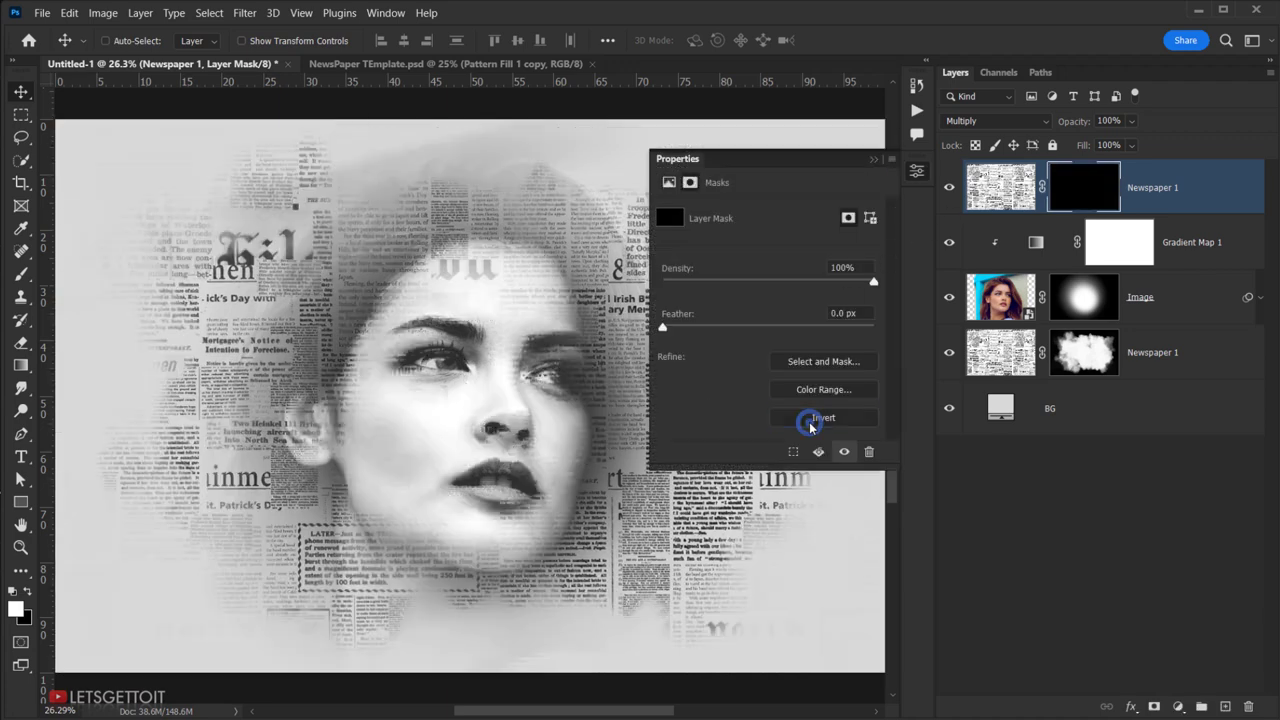
{"action": "left_click", "coordinate": [873, 158]}
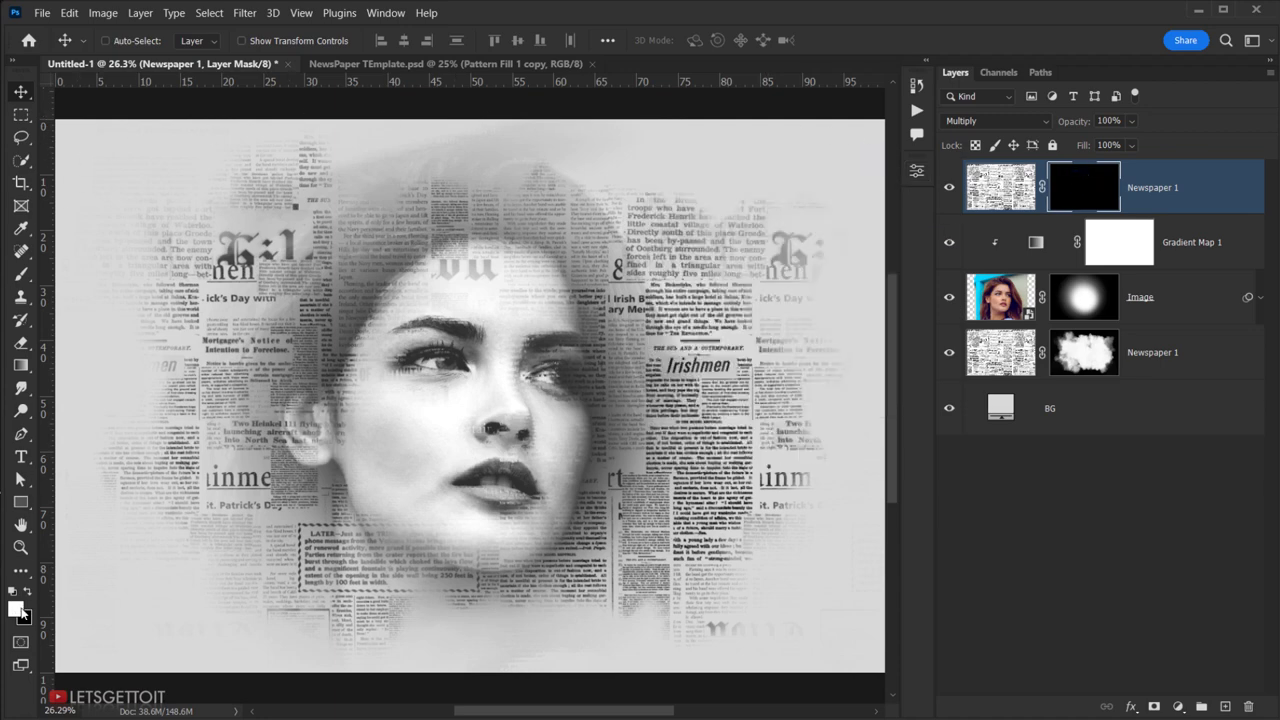
- Select the Brush Tool with a cloud brush from Brushes LETSGETTOIT at 70% opacity
{"action": "right_click", "coordinate": [22, 276]}
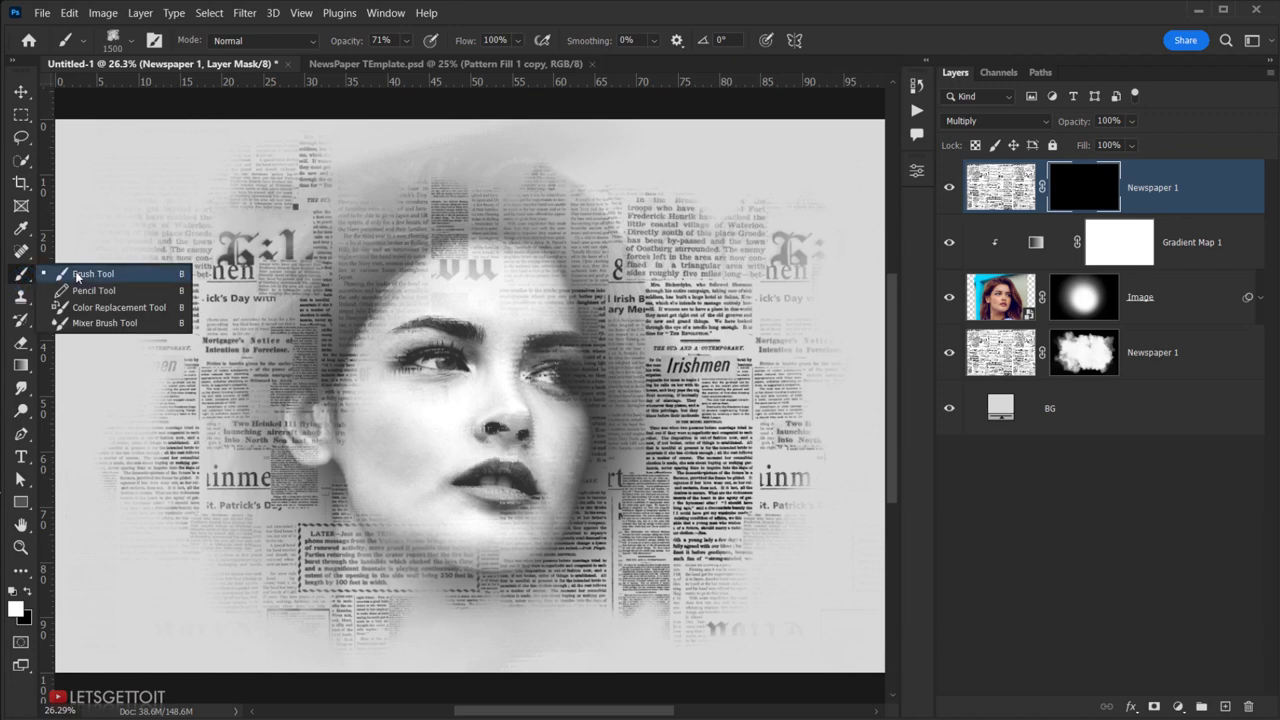
{"action": "left_click", "coordinate": [76, 270]}
{"action": "left_click", "coordinate": [132, 41]}
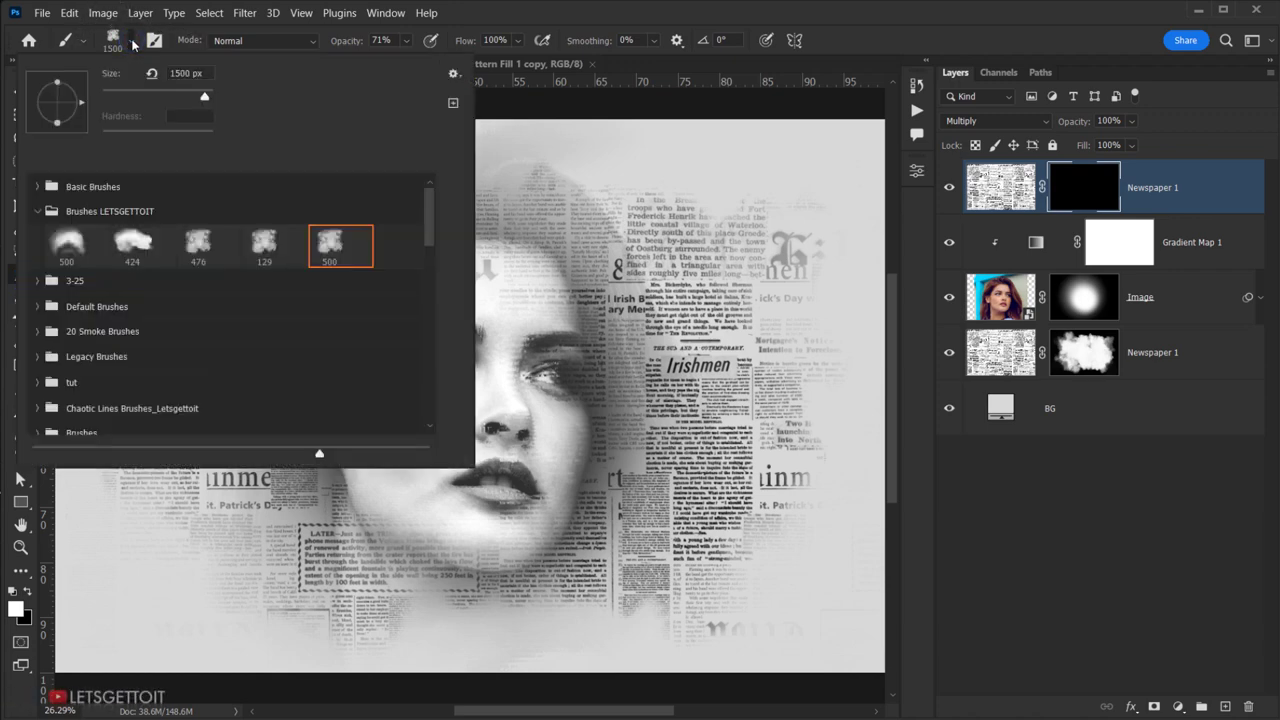
{"action": "left_click", "coordinate": [134, 246]}
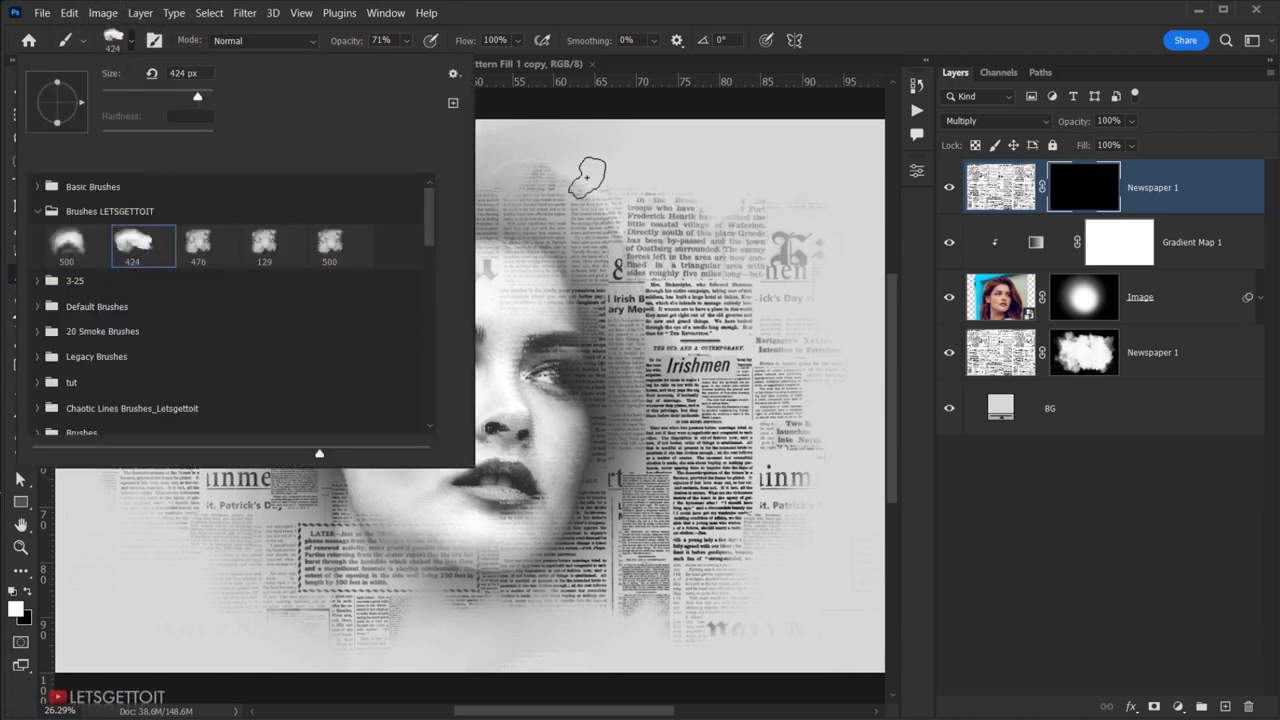
{"action": "left_click", "coordinate": [879, 41]}
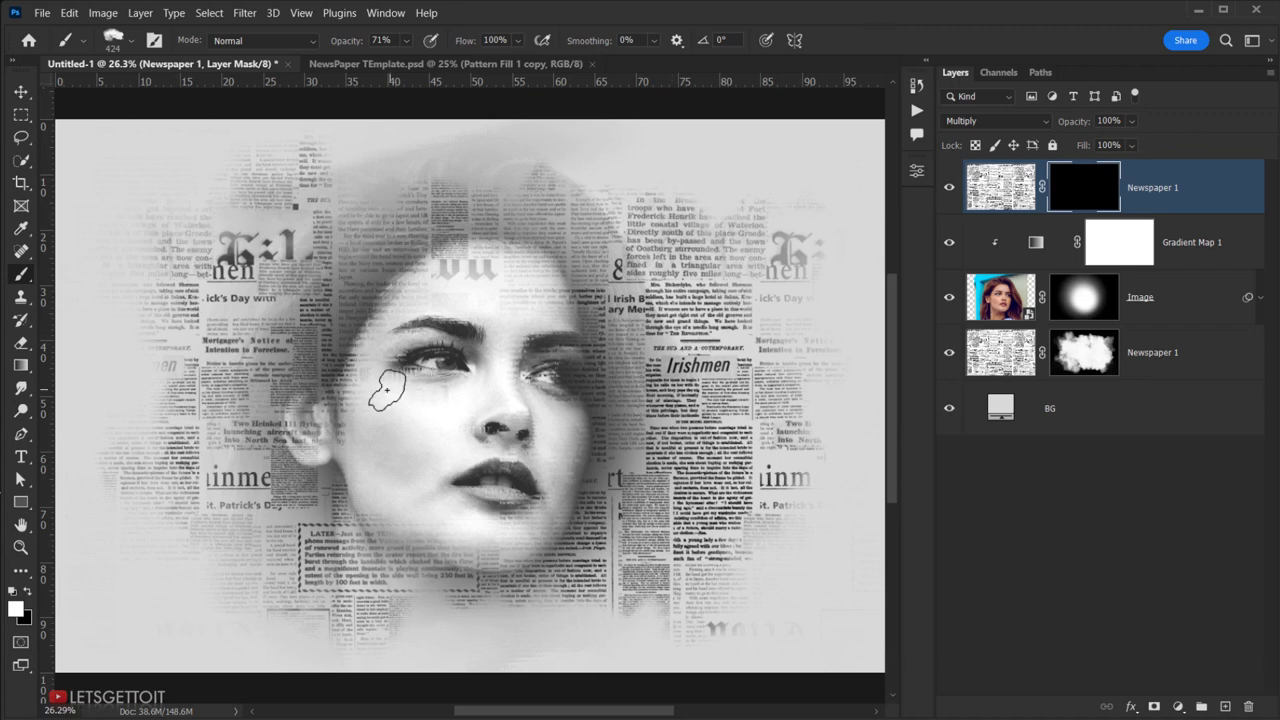
{"action": "left_click_drag", "start_coordinate": [387, 390], "coordinate": [449, 403]}
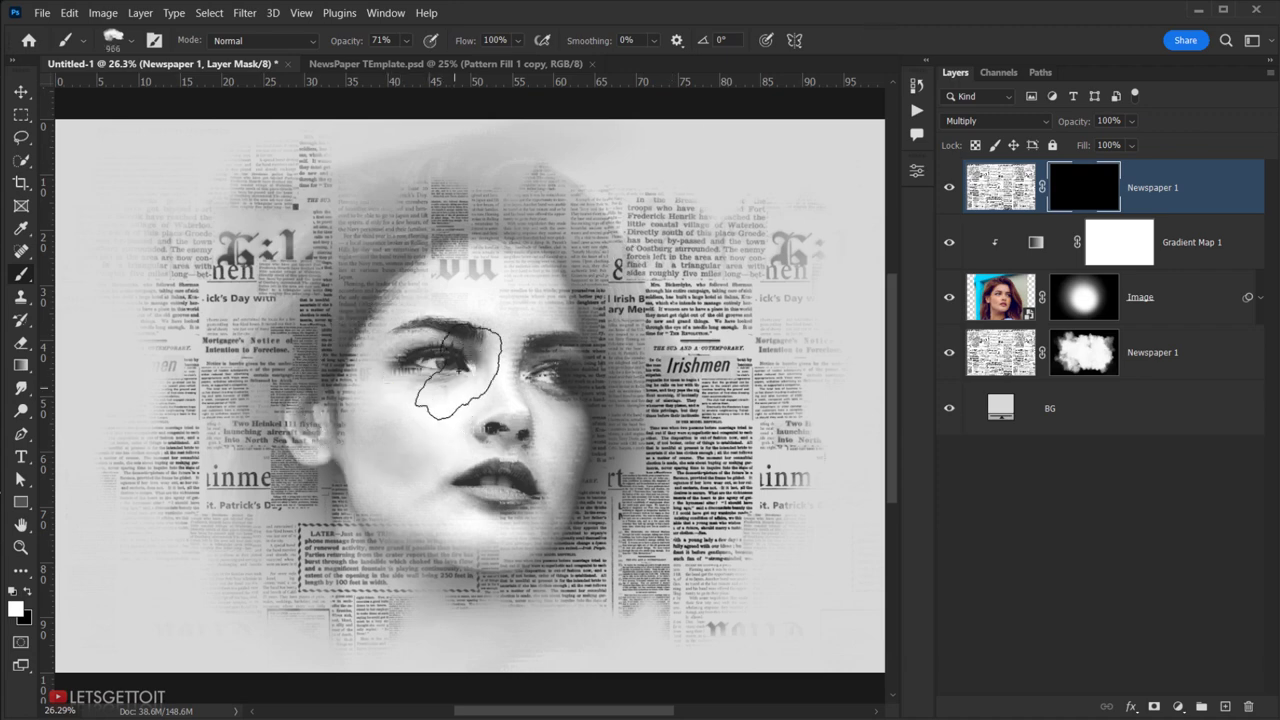
{"action": "left_click_drag", "start_coordinate": [358, 42], "coordinate": [361, 42]}
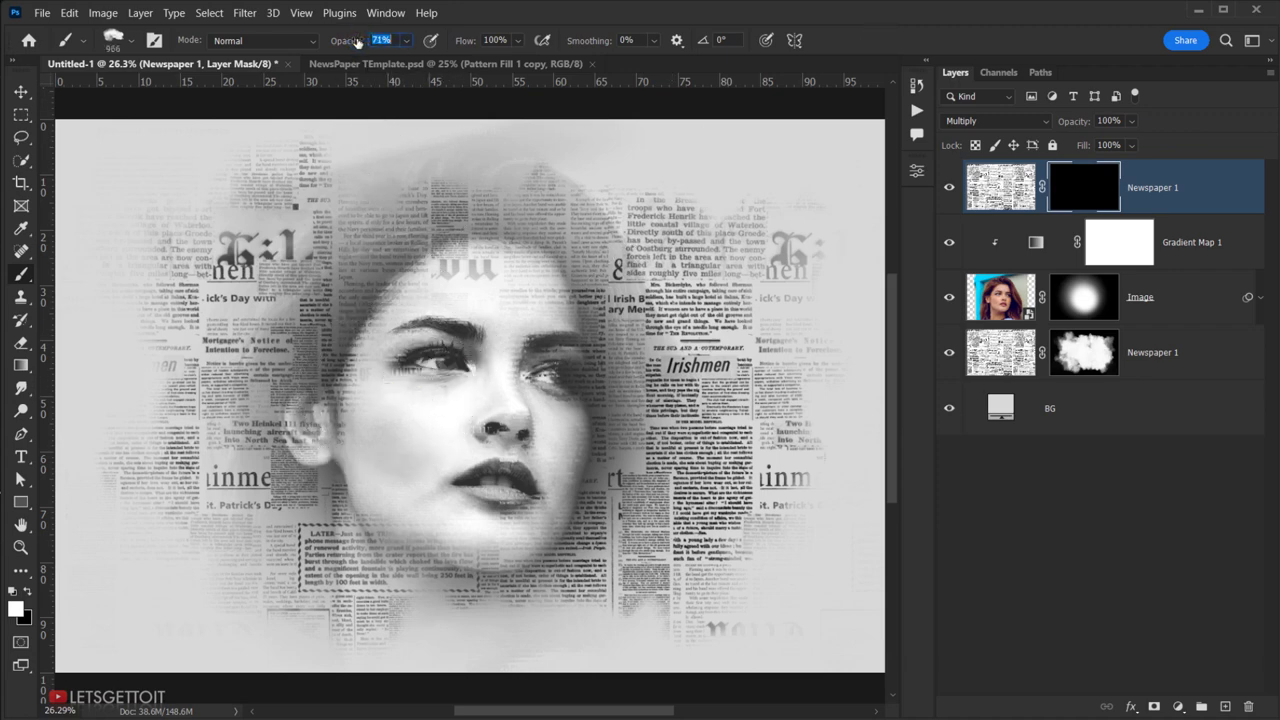
- Paint newsprint back over the face and upper area, then lower brush flow to 70%
{"action": "left_click_drag", "start_coordinate": [375, 408], "coordinate": [367, 436]}
{"action": "left_click_drag", "start_coordinate": [580, 430], "coordinate": [522, 400]}
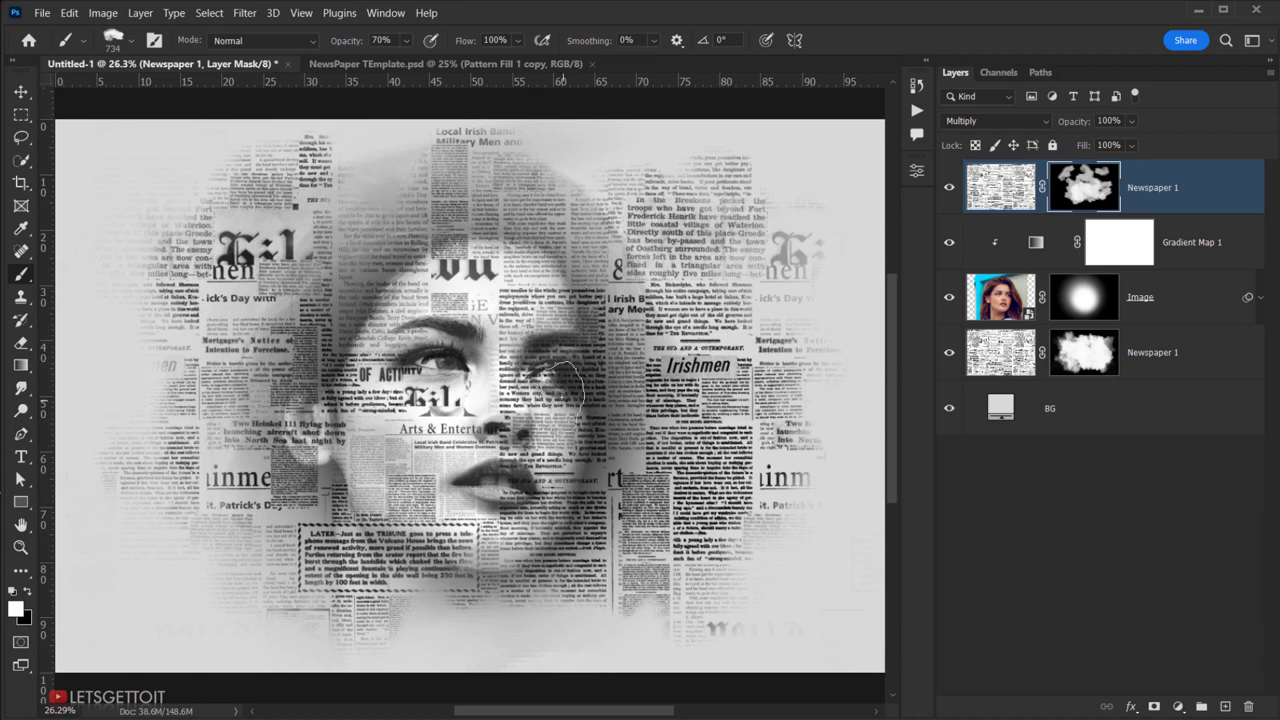
{"action": "left_click_drag", "start_coordinate": [455, 320], "coordinate": [469, 320]}
{"action": "right_click", "coordinate": [469, 320]}
{"action": "left_click", "coordinate": [677, 494]}
{"action": "key", "text": "Return"}
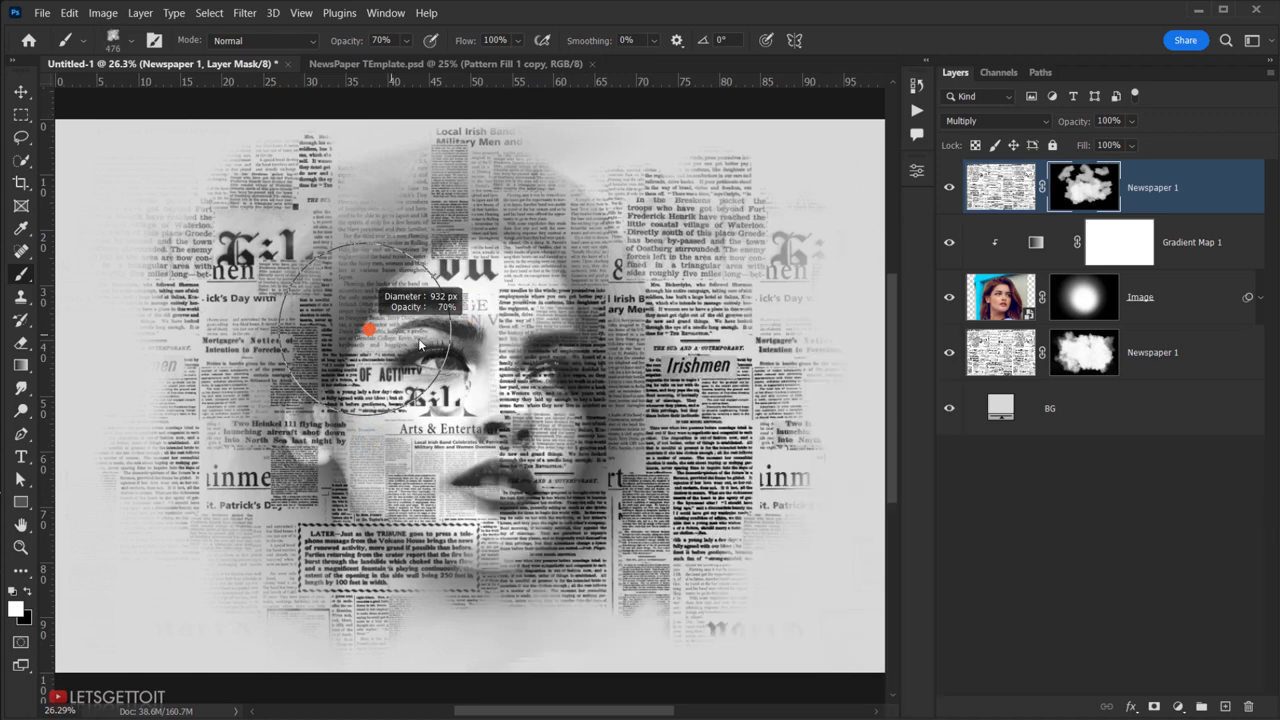
{"action": "mouse_move", "coordinate": [406, 281]}
{"action": "left_mouse_down"}
{"action": "mouse_move", "coordinate": [374, 457]}
{"action": "mouse_move", "coordinate": [580, 383]}
{"action": "mouse_move", "coordinate": [565, 395]}
{"action": "mouse_move", "coordinate": [508, 300]}
{"action": "left_mouse_up"}
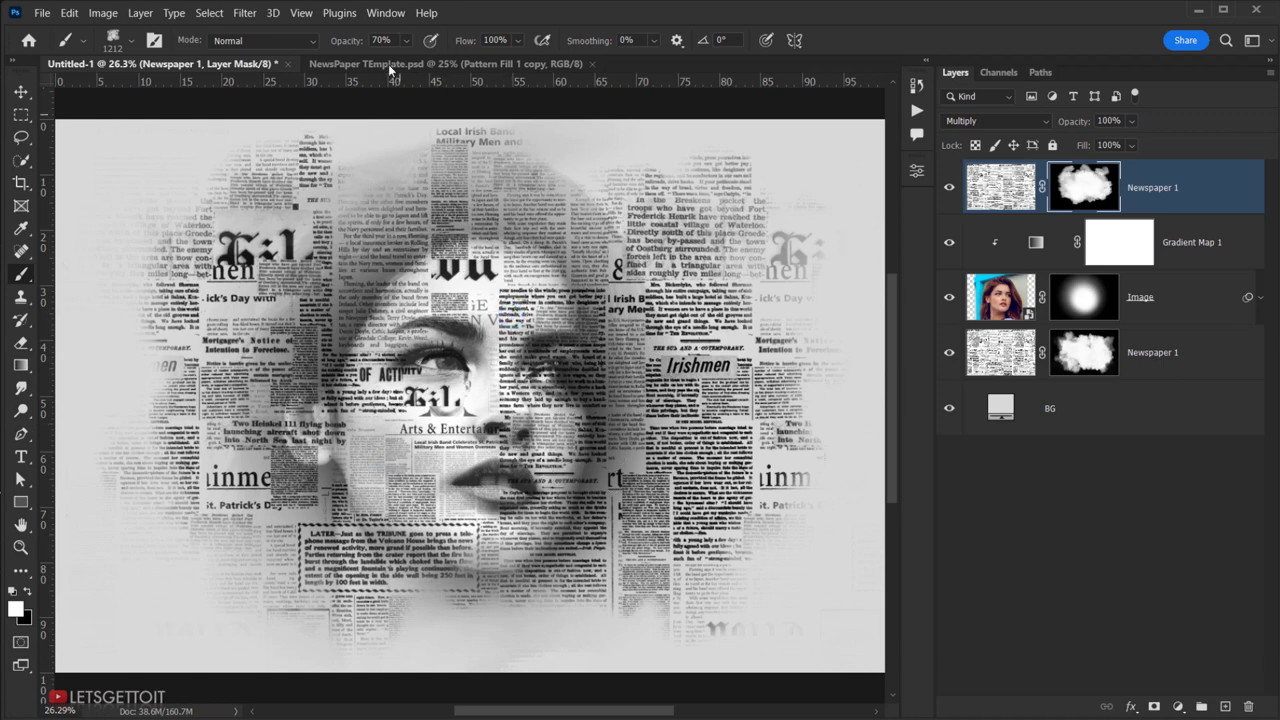
{"action": "left_click", "coordinate": [517, 40]}
{"action": "left_click_drag", "start_coordinate": [528, 61], "coordinate": [512, 62]}
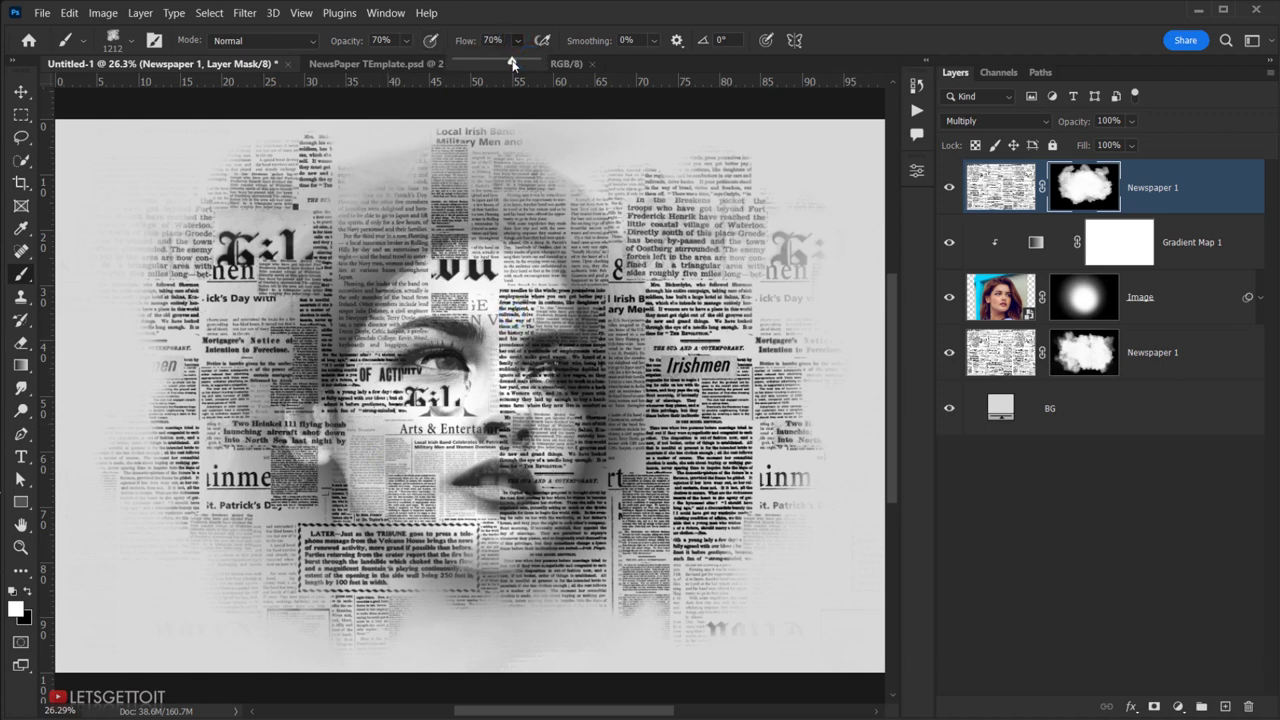
- Paint black with a small brush to fade newspaper off the eyes and mid-face
{"action": "left_click", "coordinate": [29, 593]}
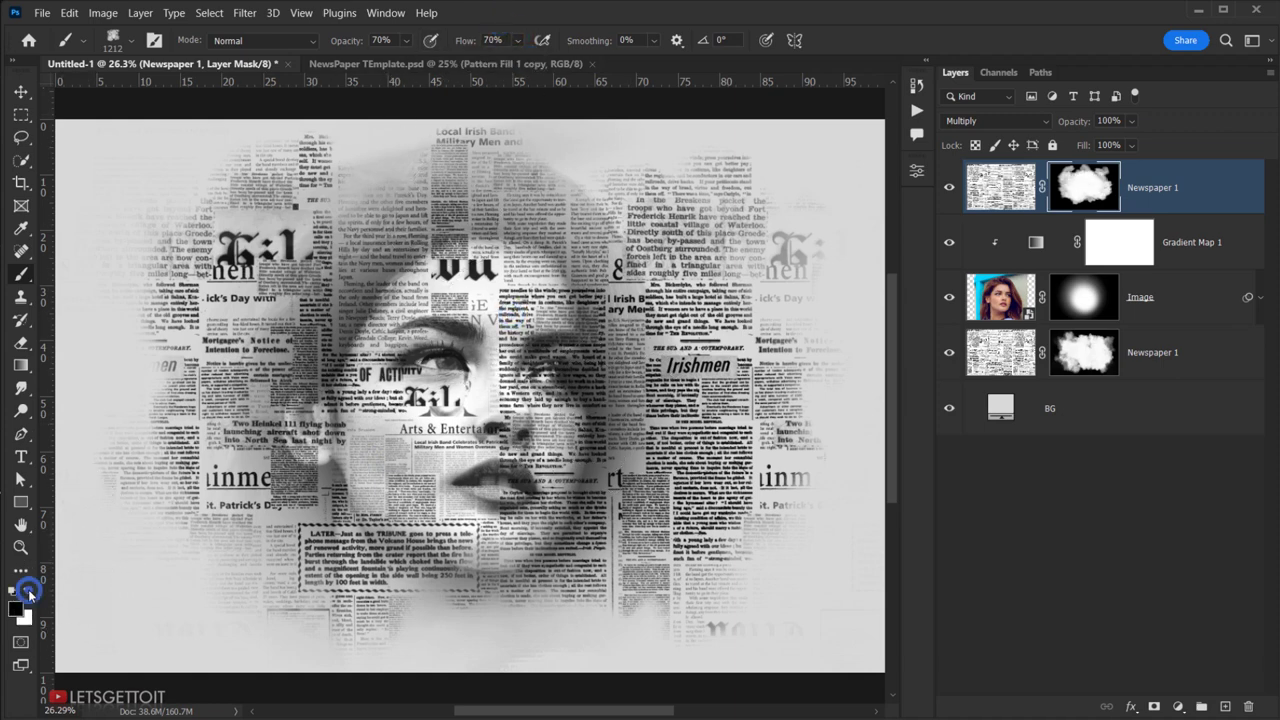
{"action": "left_click_drag", "start_coordinate": [257, 206], "coordinate": [300, 200]}
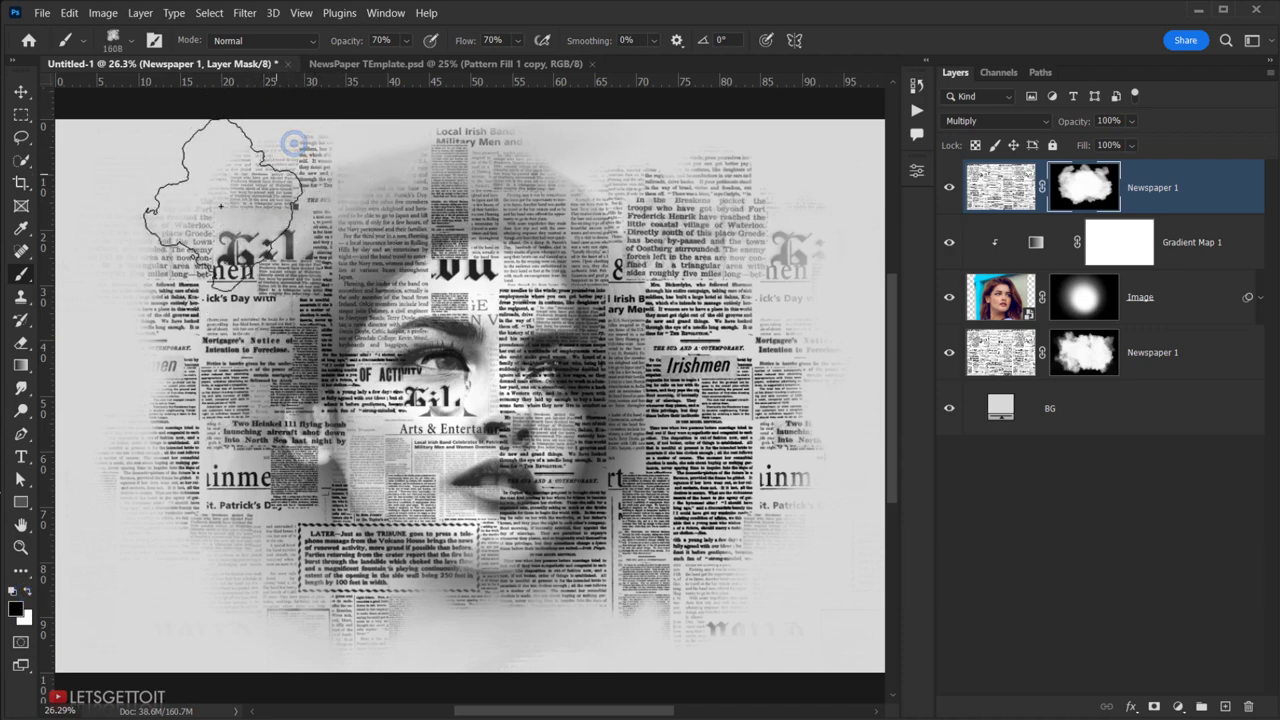
{"action": "left_click_drag", "start_coordinate": [293, 143], "coordinate": [214, 214]}
{"action": "scroll", "coordinate": [450, 352], "scroll_direction": "up", "scroll_amount": 2}
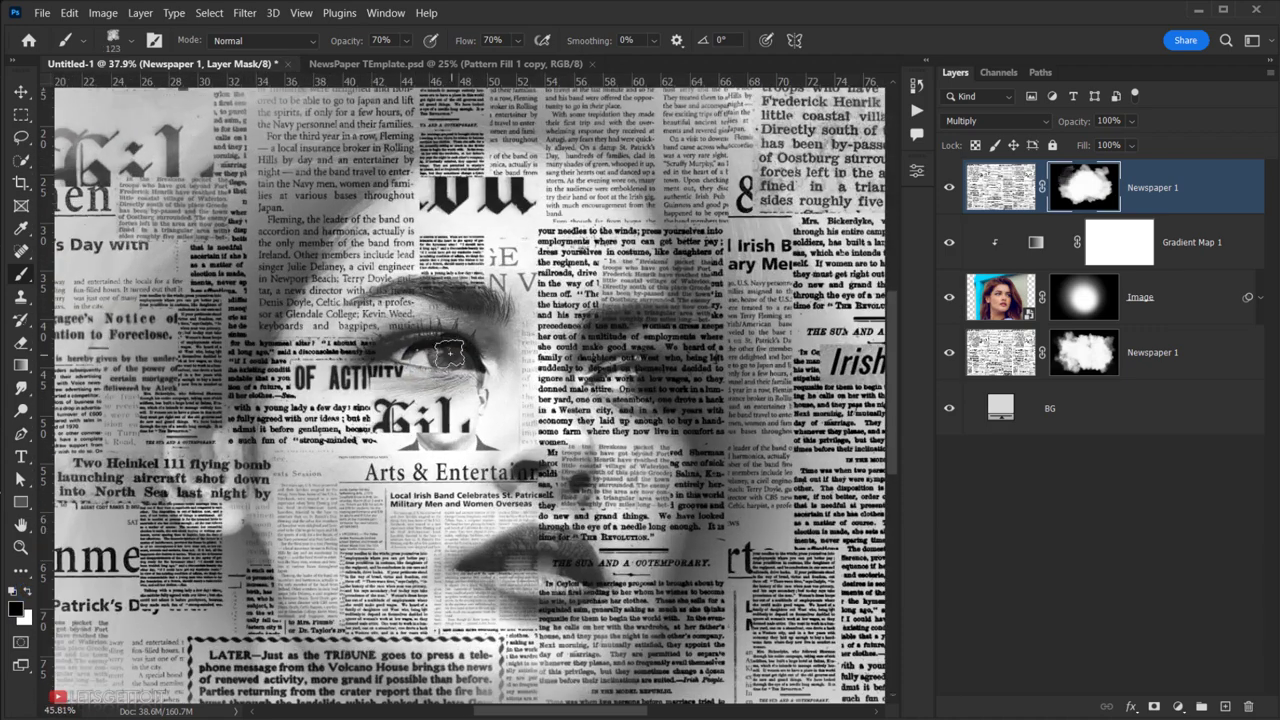
{"action": "mouse_move", "coordinate": [450, 352]}
{"action": "left_mouse_down"}
{"action": "mouse_move", "coordinate": [470, 350]}
{"action": "mouse_move", "coordinate": [363, 365]}
{"action": "left_mouse_up"}
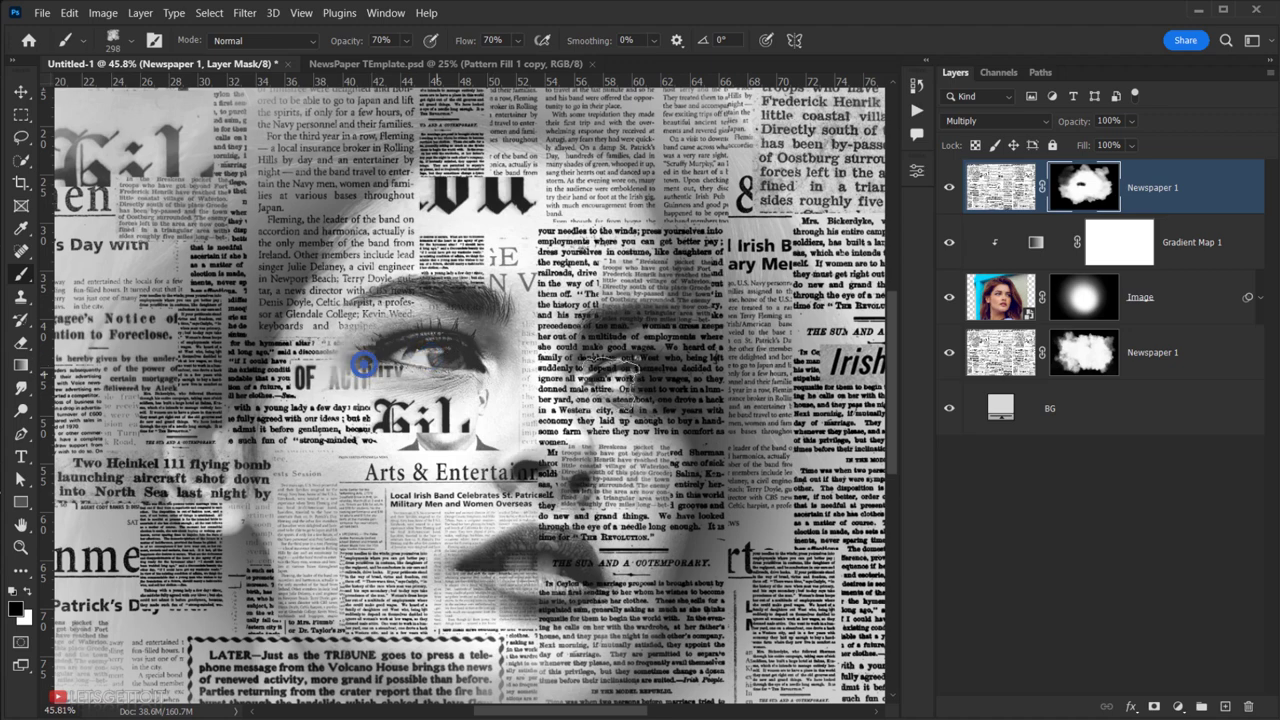
{"action": "mouse_move", "coordinate": [571, 386]}
{"action": "left_mouse_down"}
{"action": "mouse_move", "coordinate": [643, 371]}
{"action": "mouse_move", "coordinate": [600, 371]}
{"action": "left_mouse_up"}
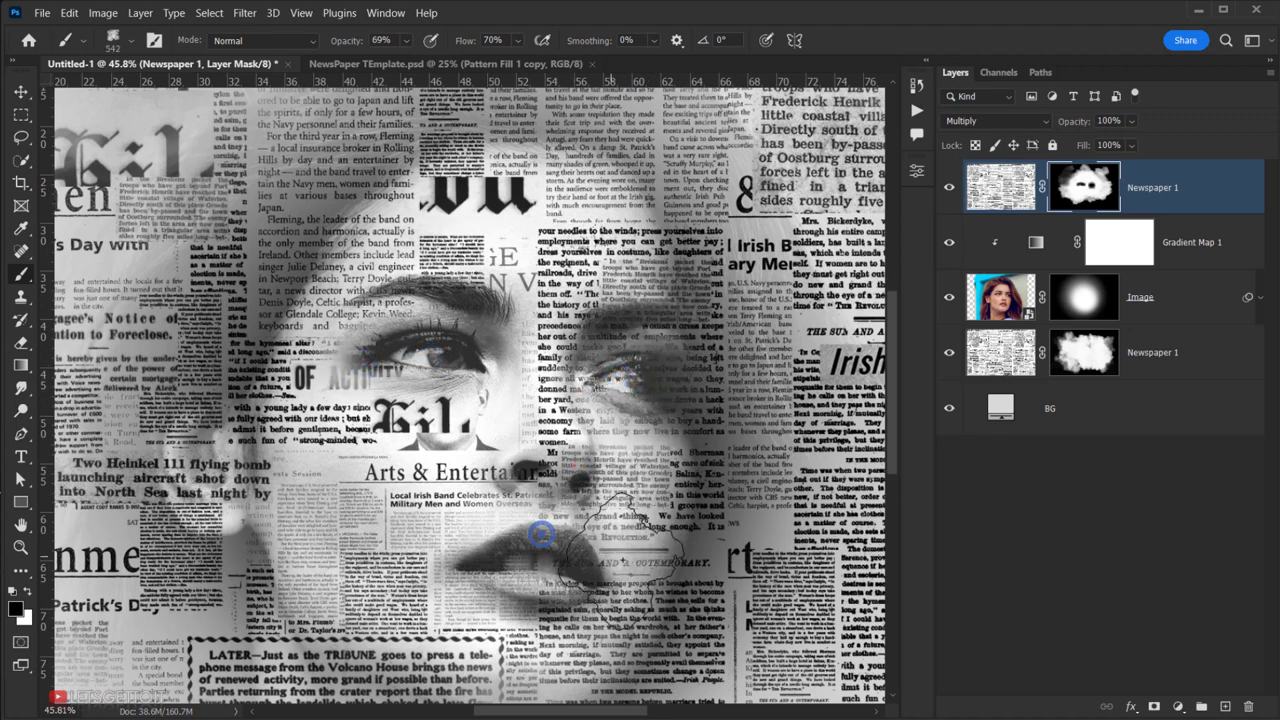
{"action": "left_click_drag", "start_coordinate": [440, 440], "coordinate": [466, 399]}
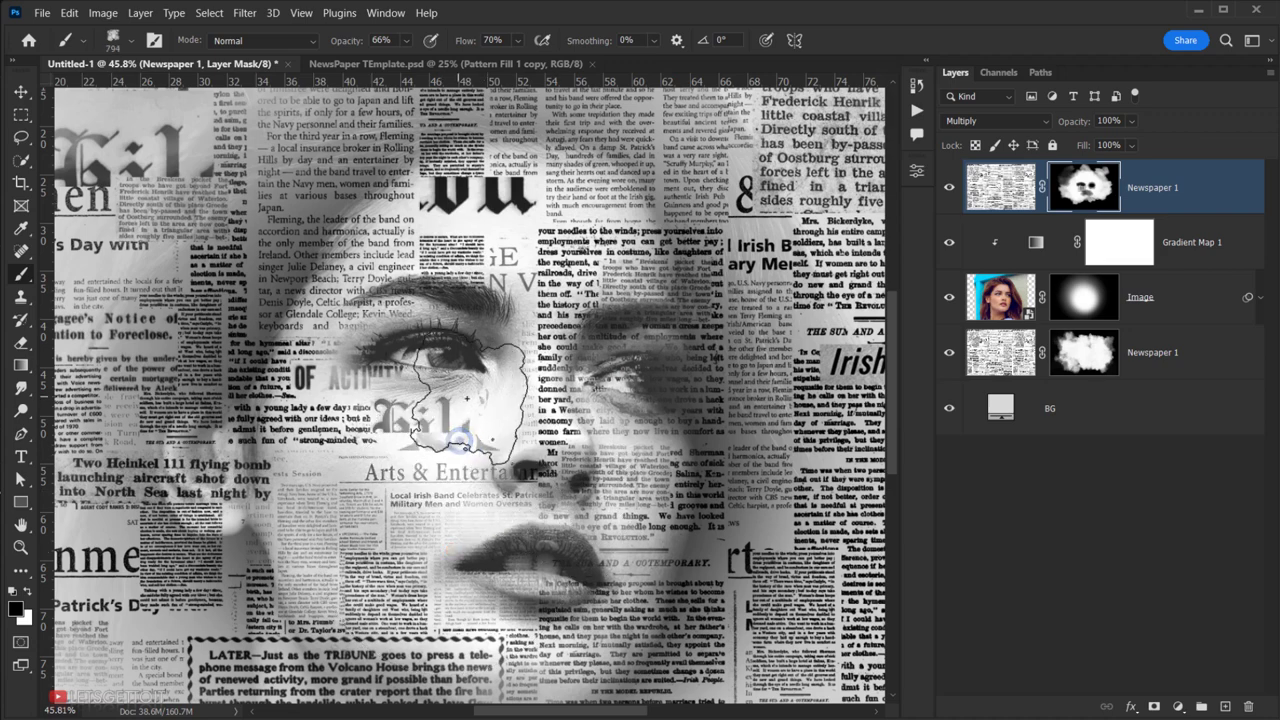
{"action": "key", "text": "ctrl+0"}
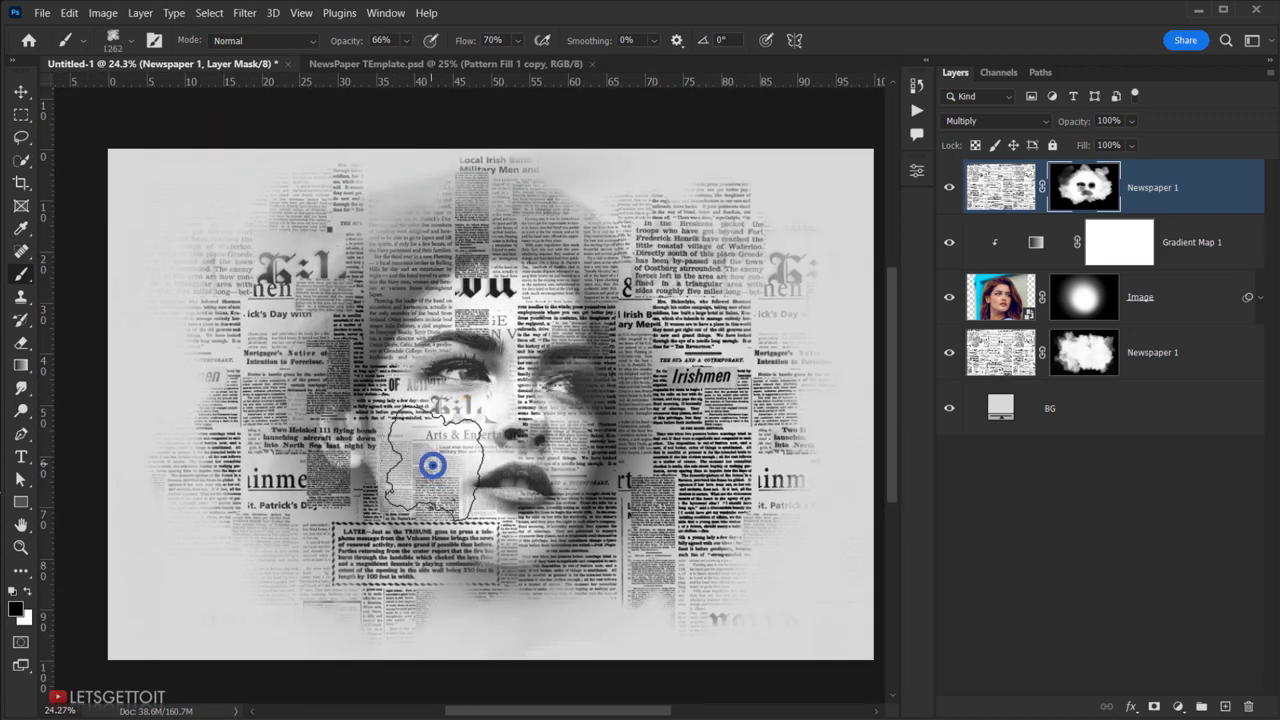
{"action": "left_click_drag", "start_coordinate": [432, 465], "coordinate": [520, 348]}
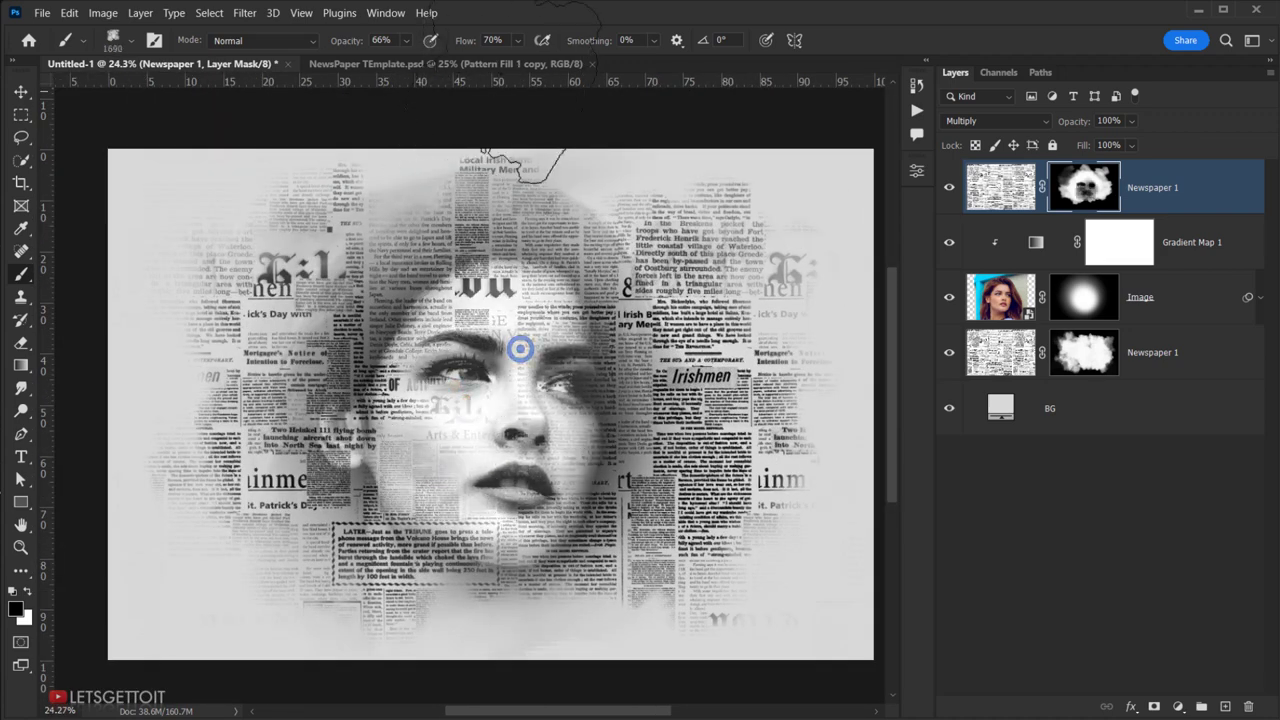
- At 37% flow, paint white to restore newsprint texture along the portrait's sides
{"action": "left_click", "coordinate": [517, 40]}
{"action": "left_click_drag", "start_coordinate": [539, 62], "coordinate": [506, 63]}
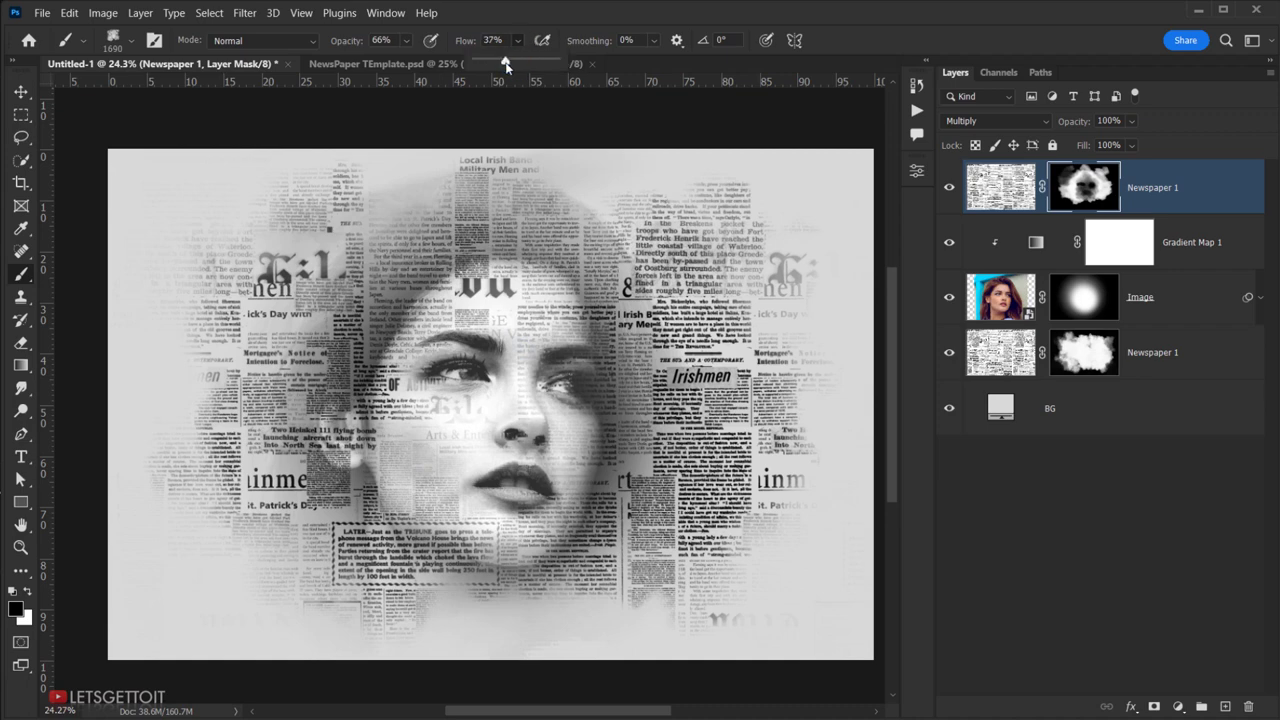
{"action": "left_click", "coordinate": [486, 357]}
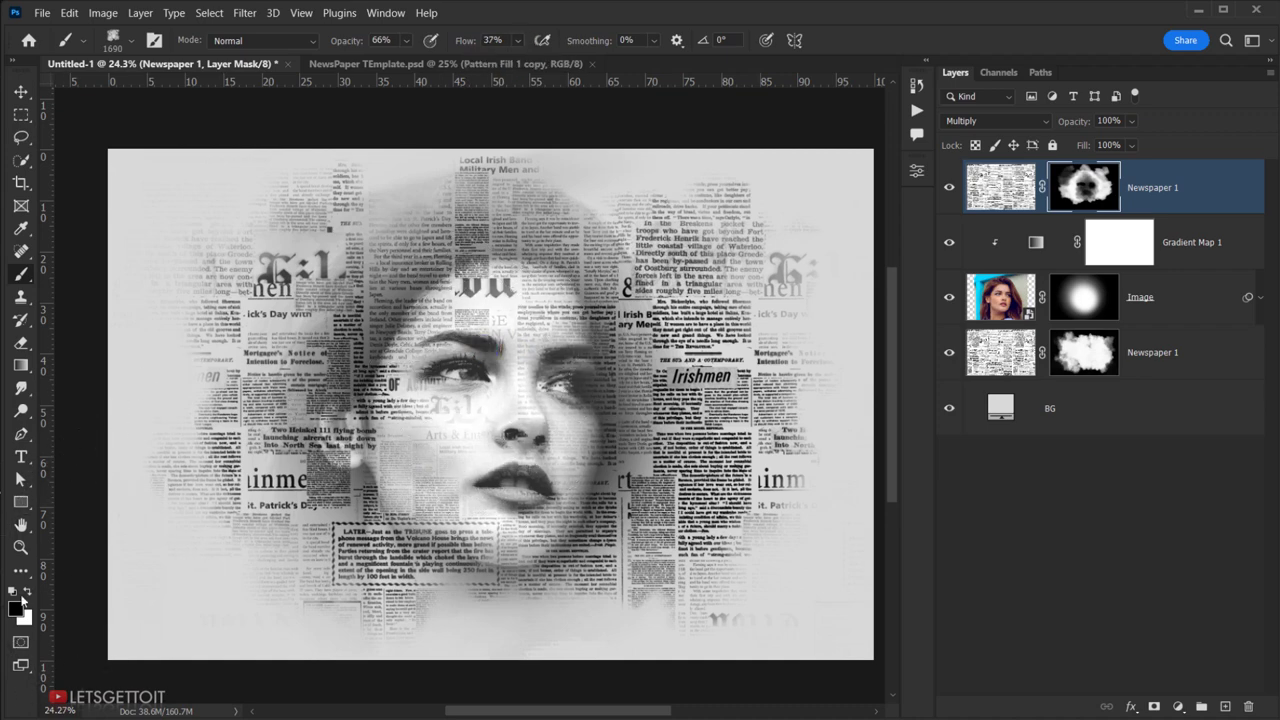
{"action": "left_click", "coordinate": [26, 594]}
{"action": "left_click", "coordinate": [329, 466]}
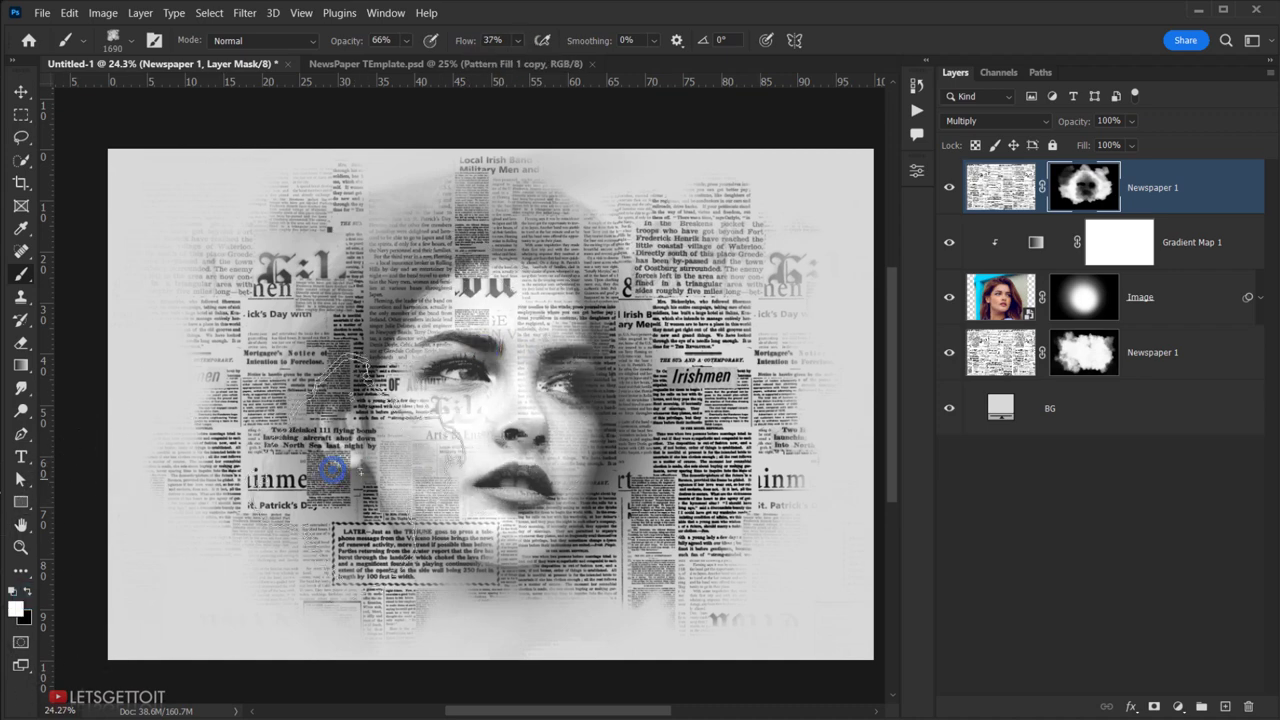
{"action": "left_click", "coordinate": [643, 486]}
{"action": "left_click", "coordinate": [657, 320]}
{"action": "left_click", "coordinate": [330, 407]}
{"action": "left_click", "coordinate": [363, 461]}
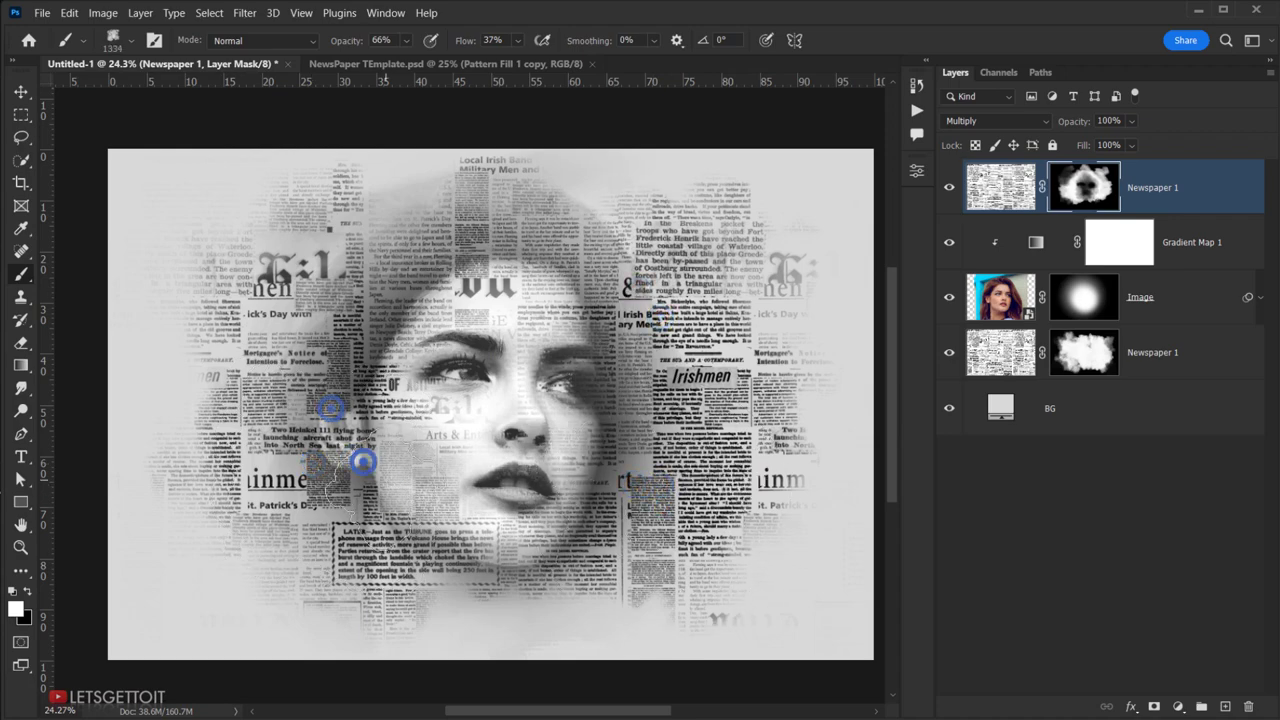
{"action": "left_click", "coordinate": [400, 491]}
{"action": "scroll", "coordinate": [392, 457], "scroll_direction": "up", "scroll_amount": 1}
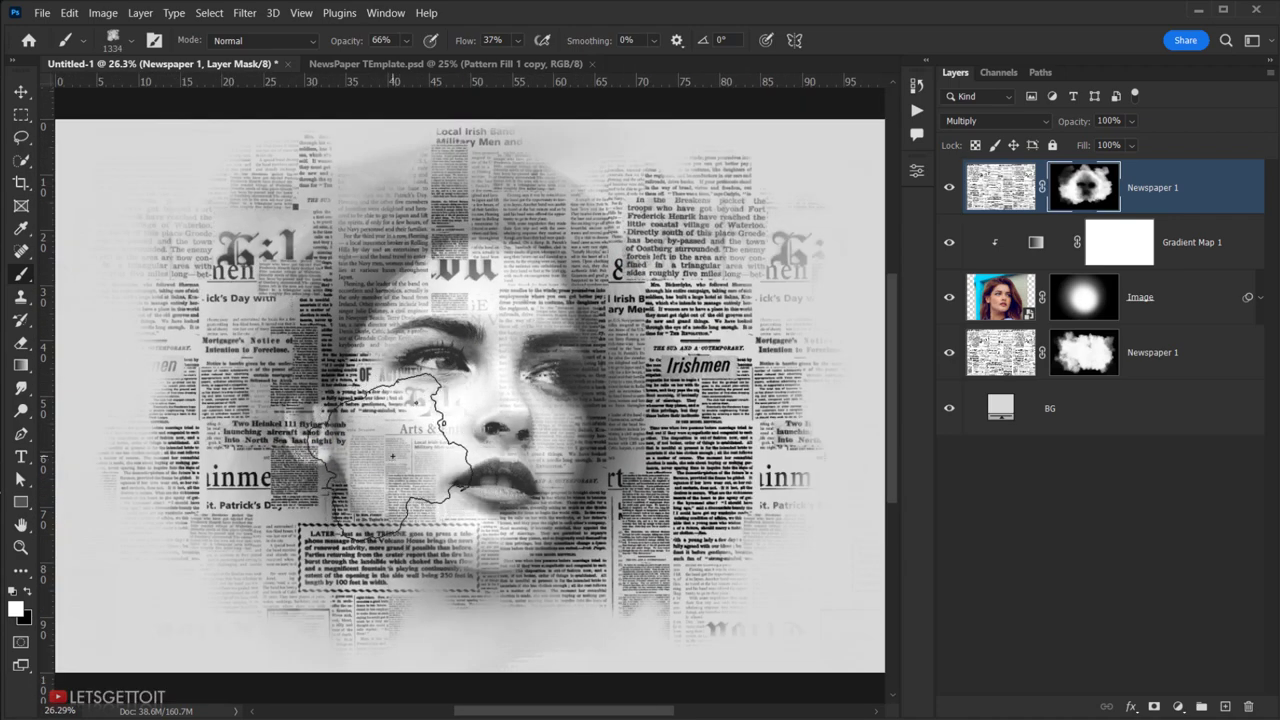
{"action": "key", "text": "v"}
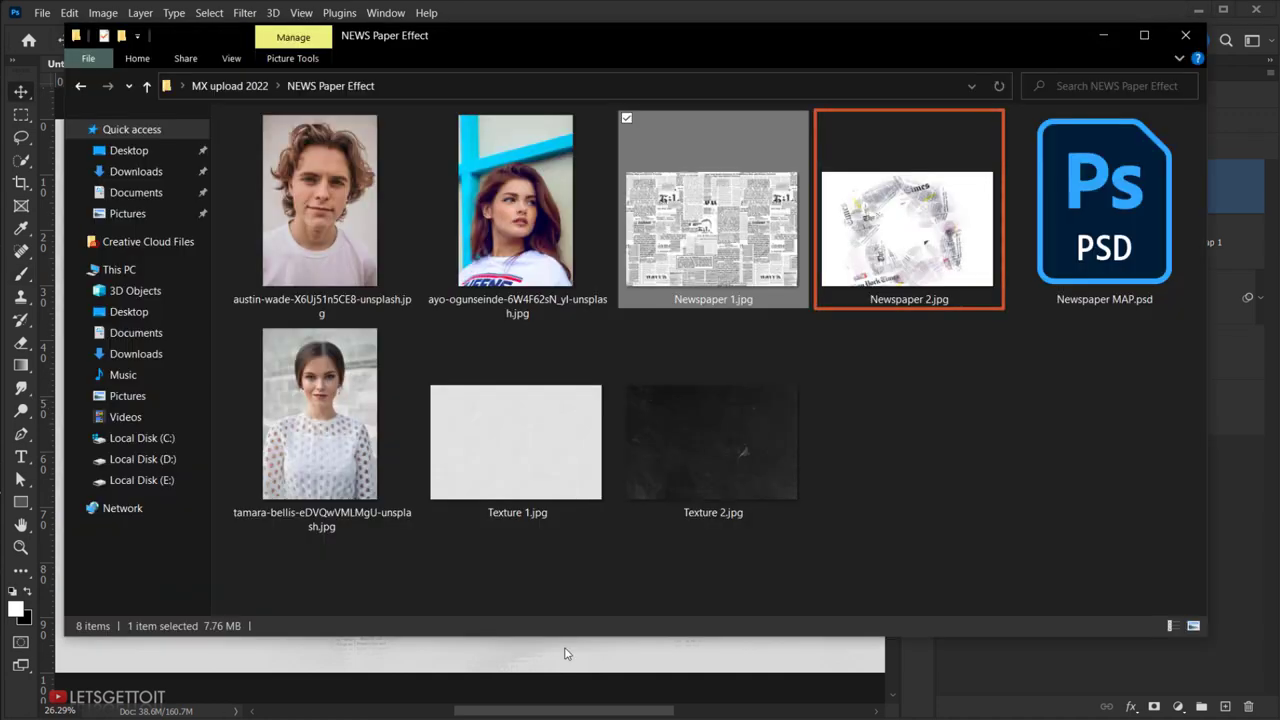
- Drag Newspaper 2.jpg from the NEWS Paper Effect folder onto the Photoshop canvas
{"action": "left_click", "coordinate": [912, 258]}
{"action": "left_click_drag", "start_coordinate": [912, 258], "coordinate": [483, 655]}
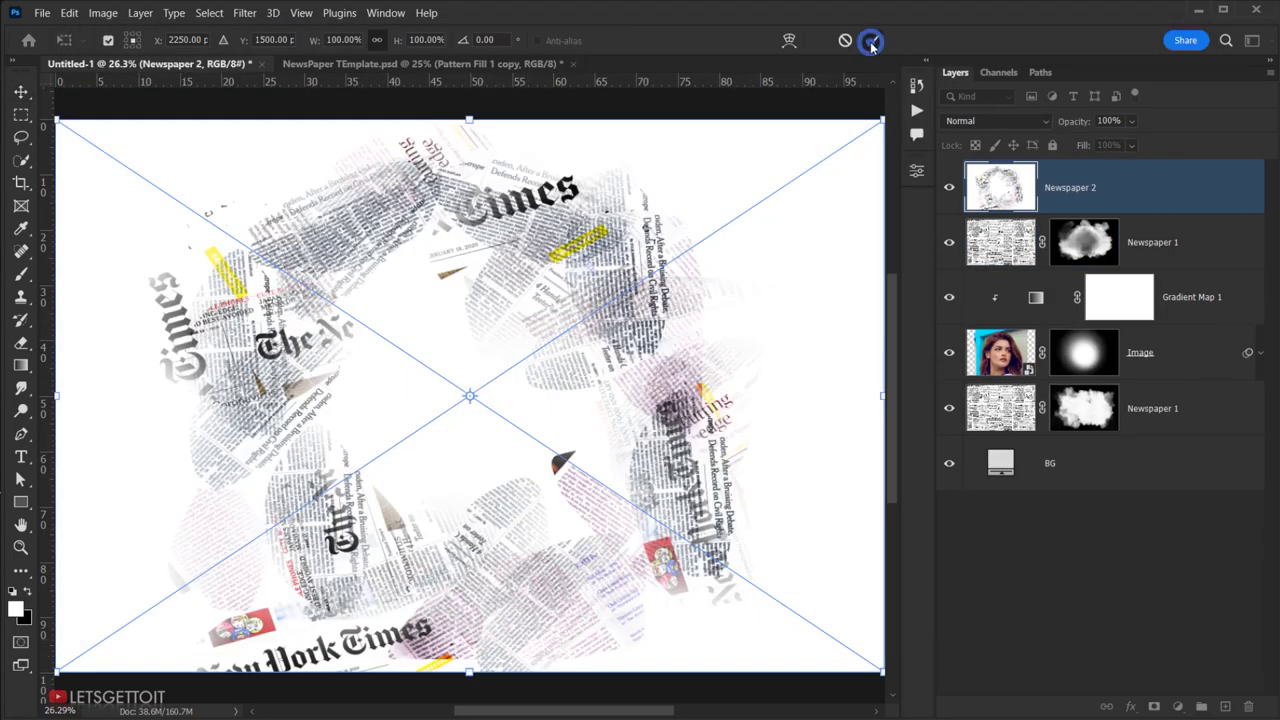
- Commit Newspaper 2.jpg, rasterize it, and set its blend mode to Multiply
{"action": "left_click", "coordinate": [871, 40]}
{"action": "right_click", "coordinate": [1151, 181]}
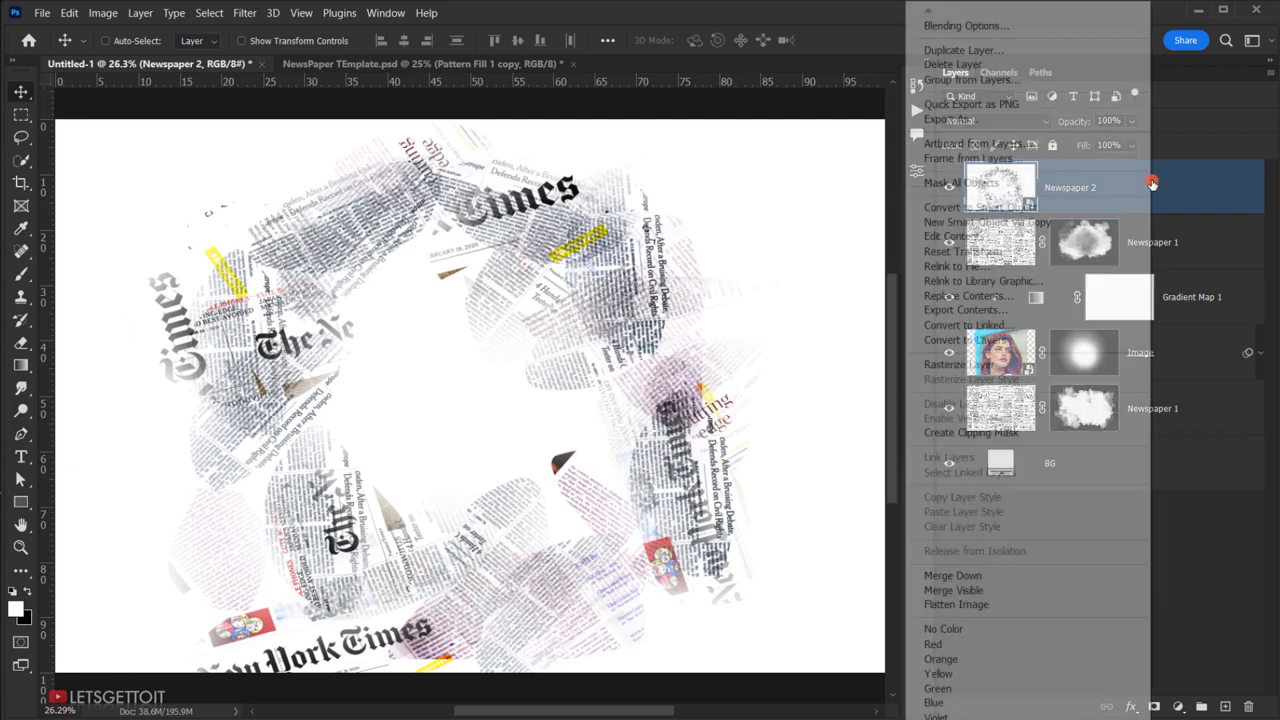
{"action": "left_click", "coordinate": [958, 366]}
{"action": "left_click", "coordinate": [981, 122]}
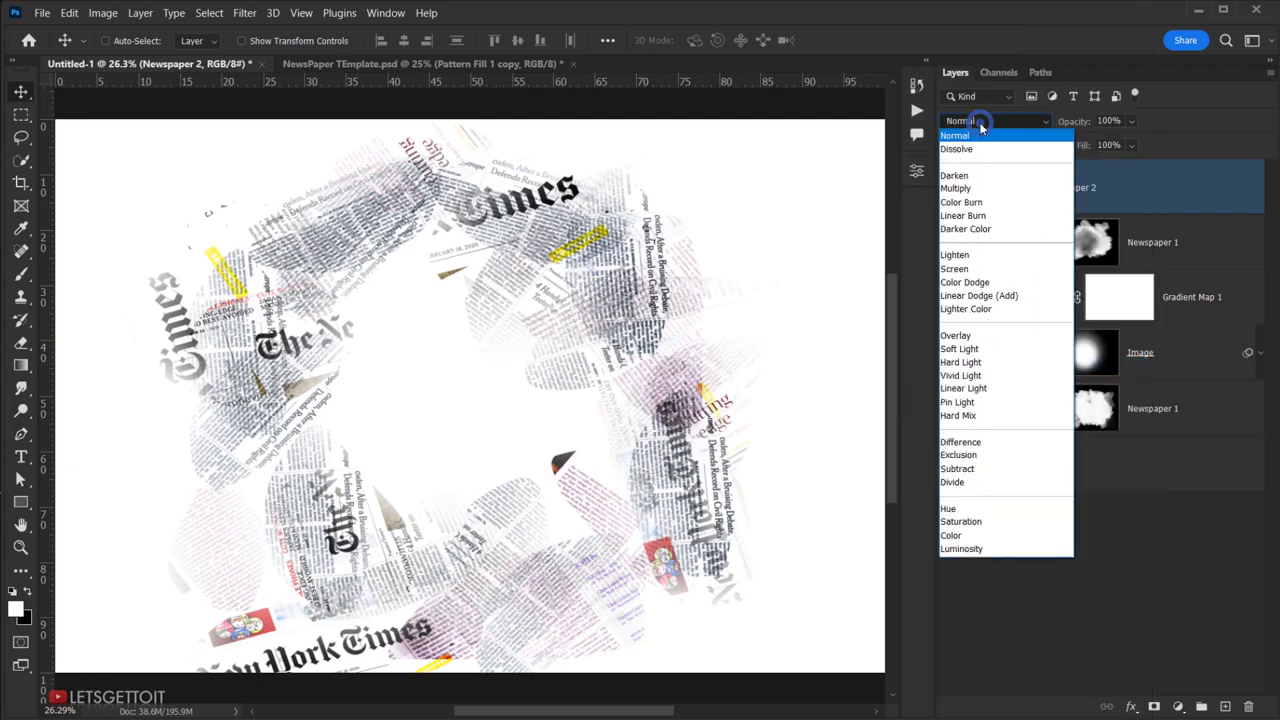
{"action": "left_click", "coordinate": [962, 190]}
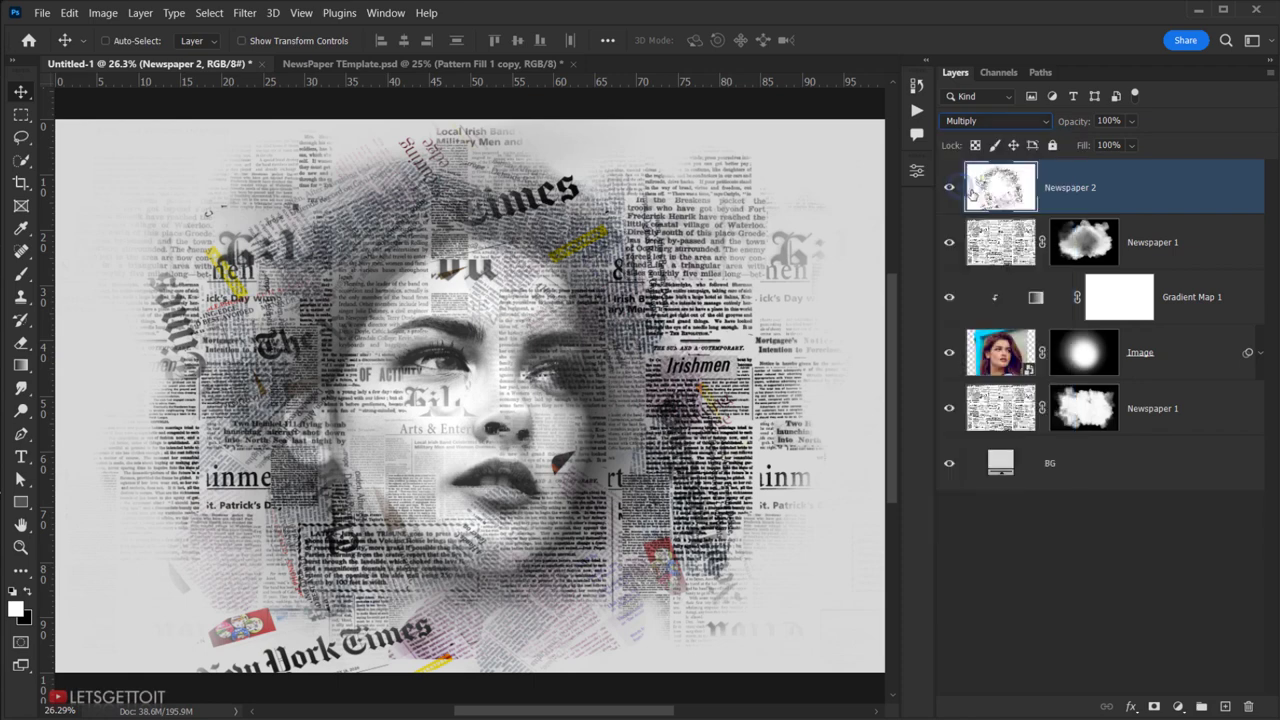
{"action": "left_click", "coordinate": [1087, 203]}
- Duplicate the Image and Gradient Map 1 layers and move both copies above Newspaper 2
{"action": "left_click", "coordinate": [949, 188]}
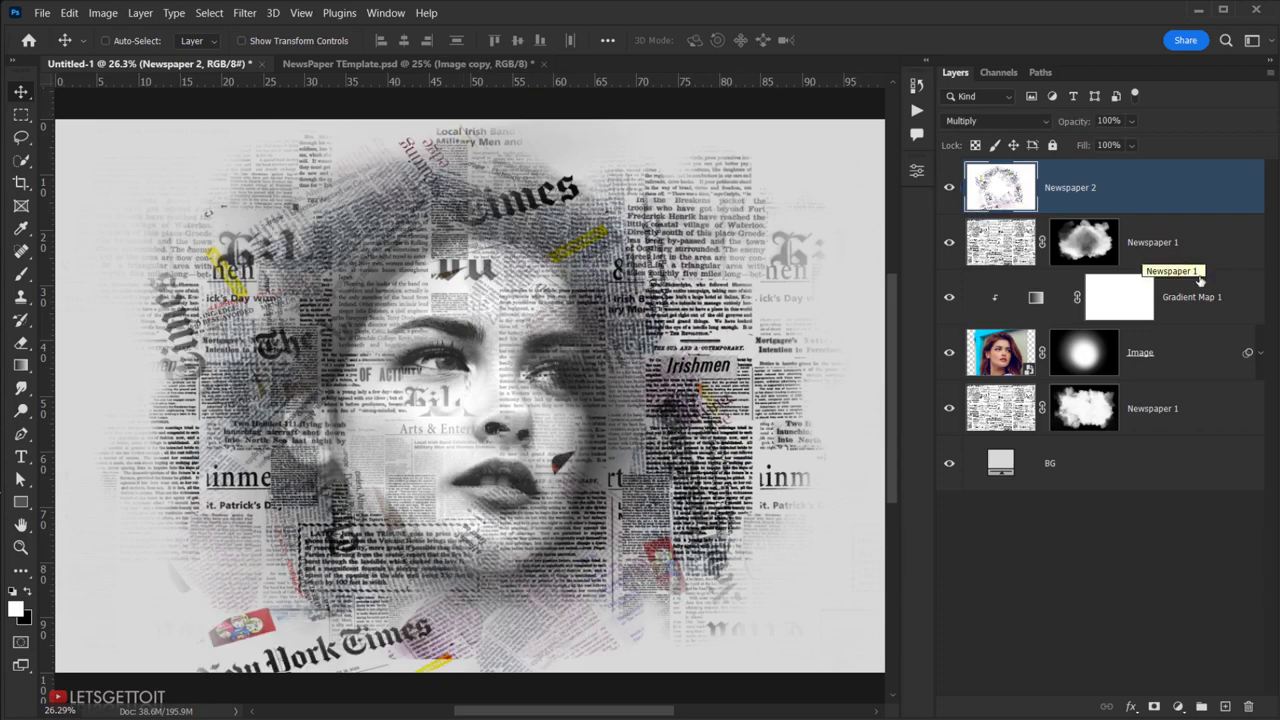
{"action": "left_click", "coordinate": [1192, 355]}
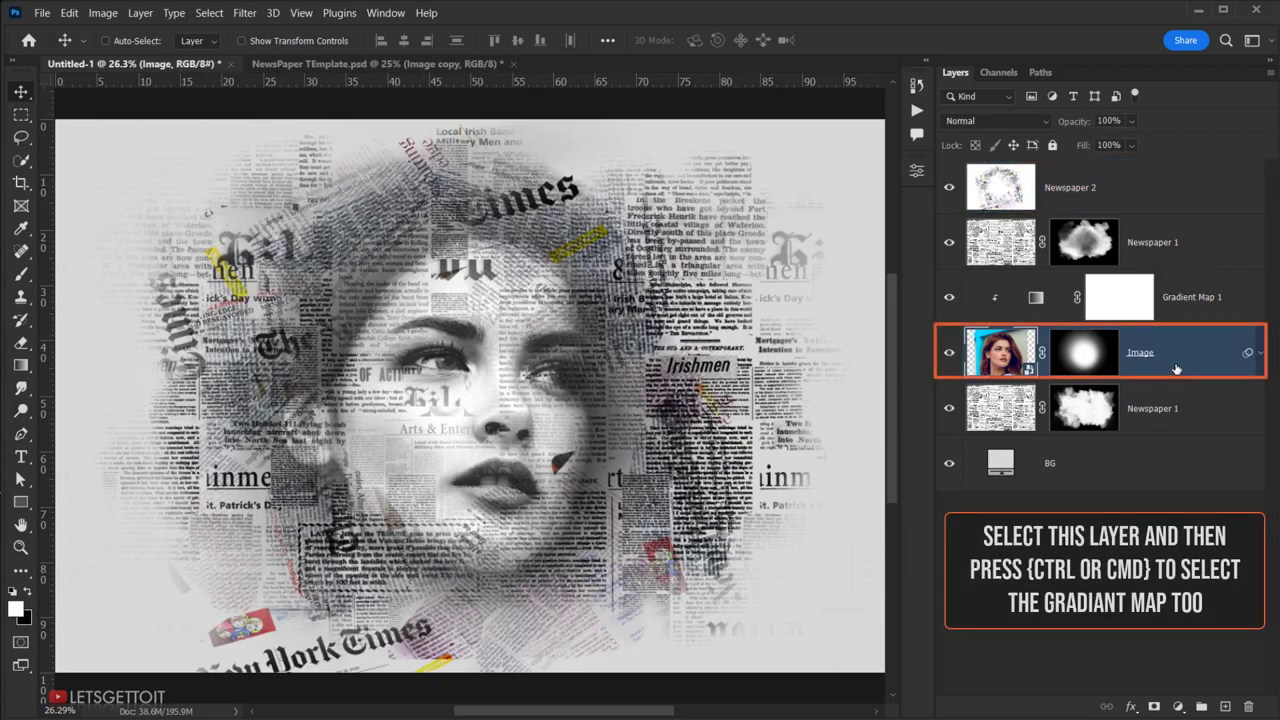
{"action": "key", "text": "ctrl"}
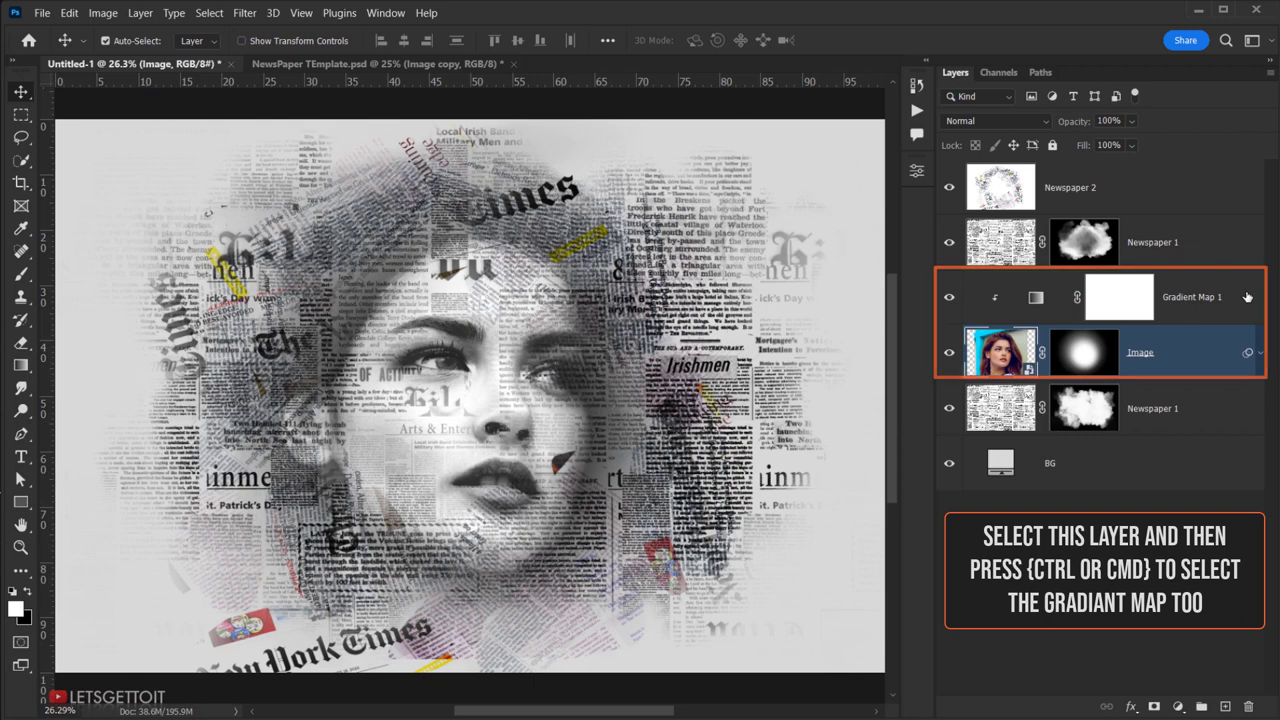
{"action": "left_click", "coordinate": [1245, 300], "text": "ctrl"}
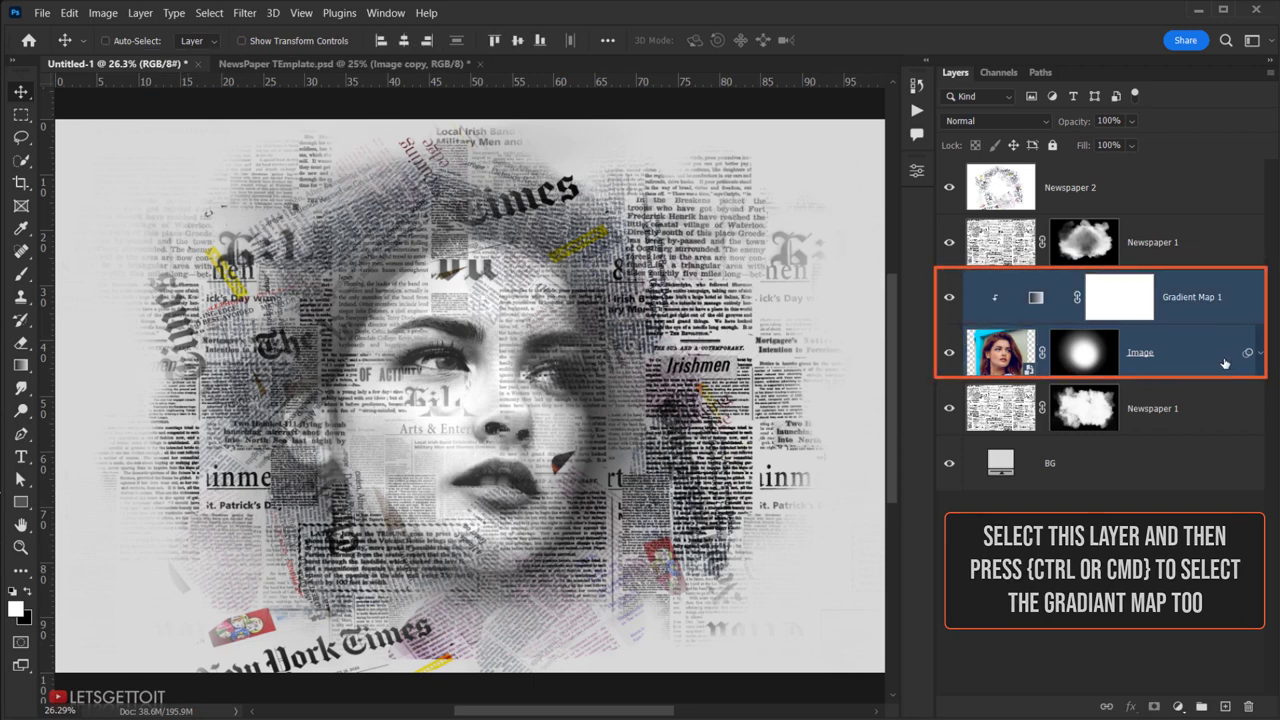
{"action": "left_click_drag", "start_coordinate": [1224, 363], "coordinate": [1227, 706]}
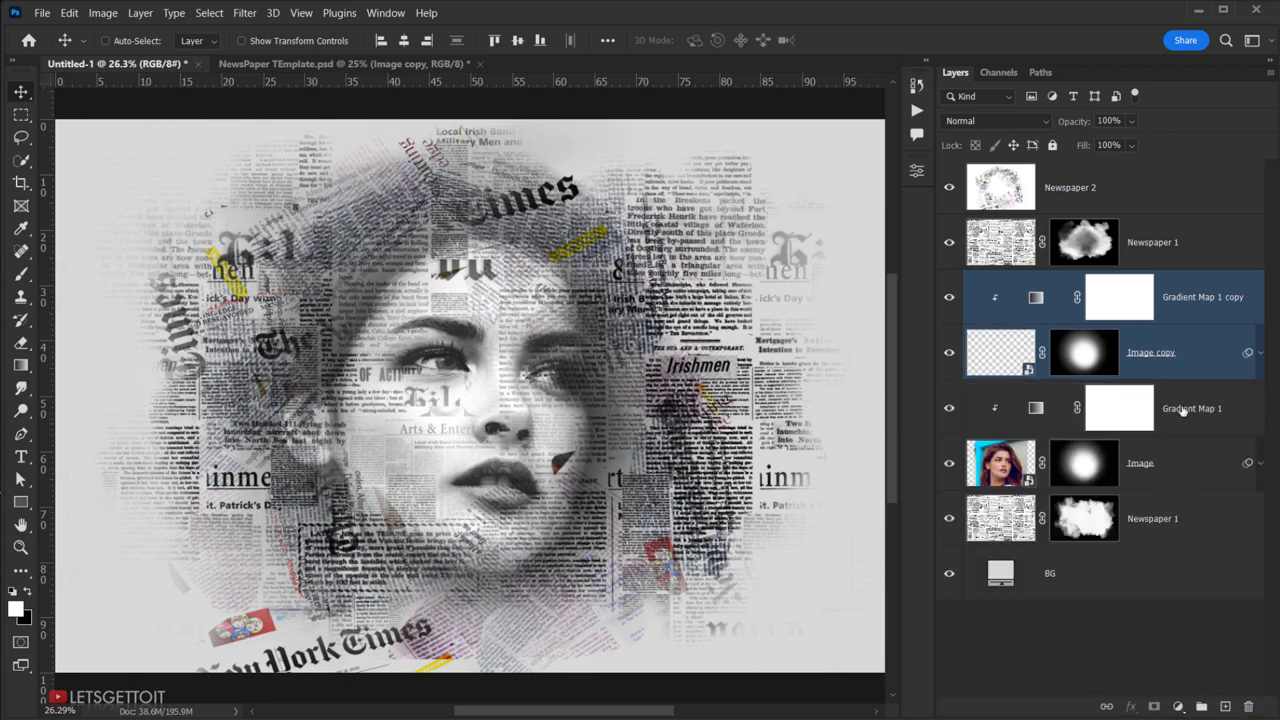
{"action": "left_click_drag", "start_coordinate": [1199, 360], "coordinate": [1135, 180]}
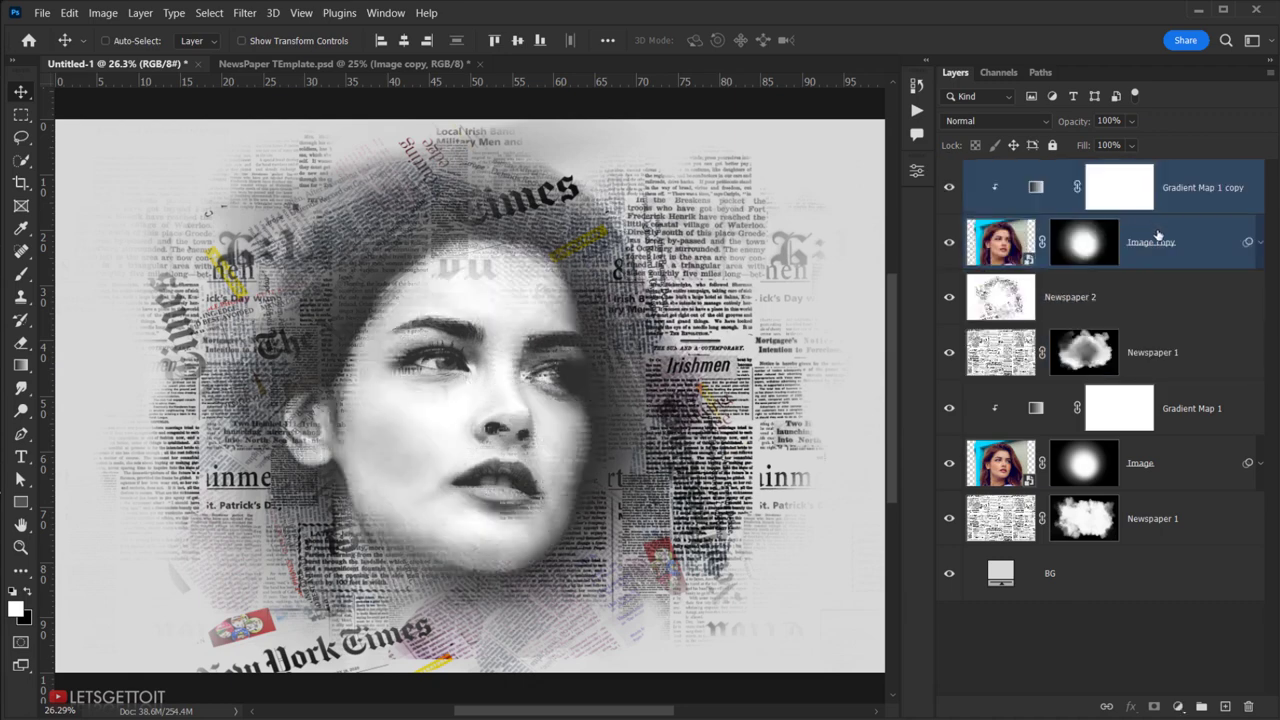
{"action": "left_click", "coordinate": [1200, 253]}
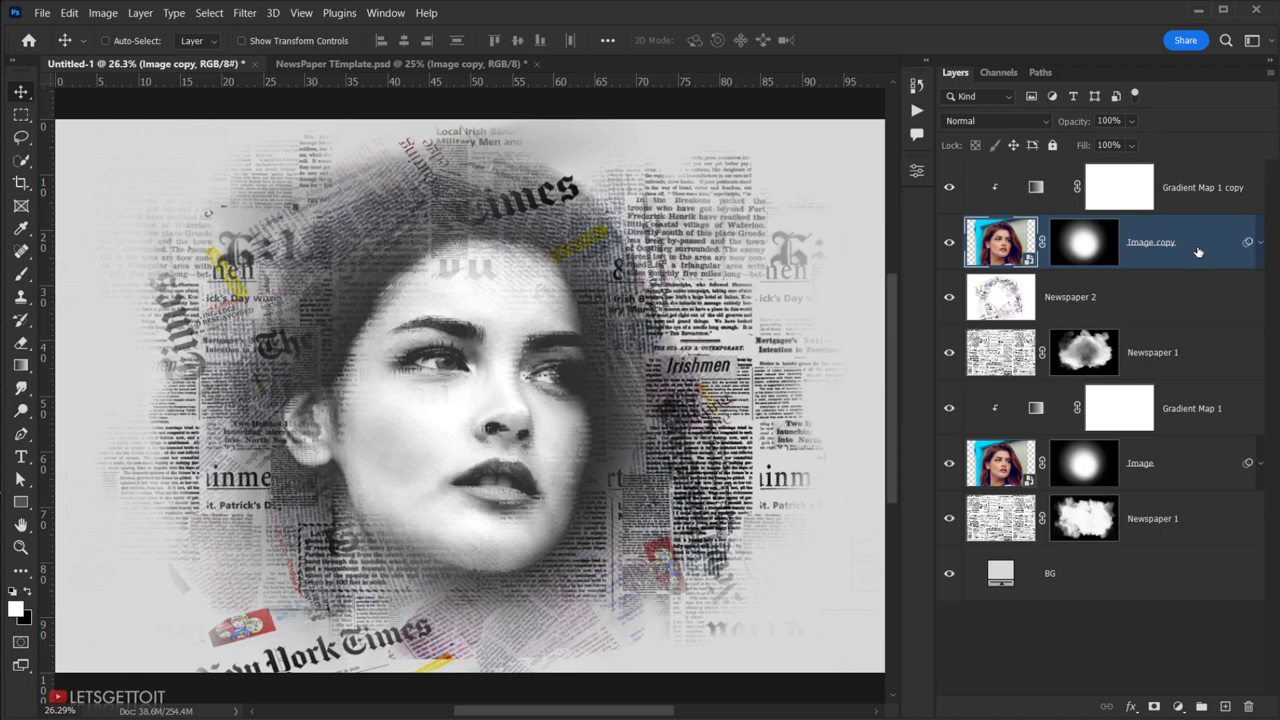
{"action": "left_click", "coordinate": [1200, 204]}
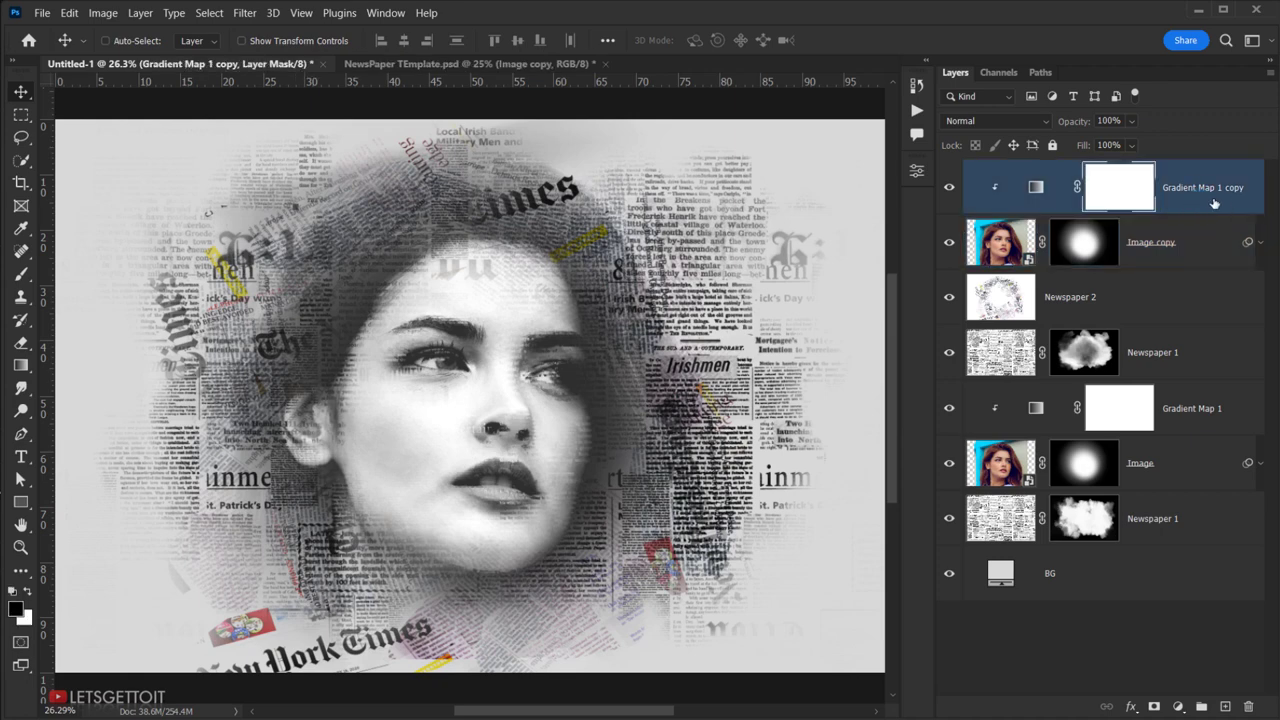
- Move a Newspaper 1 copy to the top of the stack and lower Image copy's fill to 68%
{"action": "left_click", "coordinate": [1172, 360]}
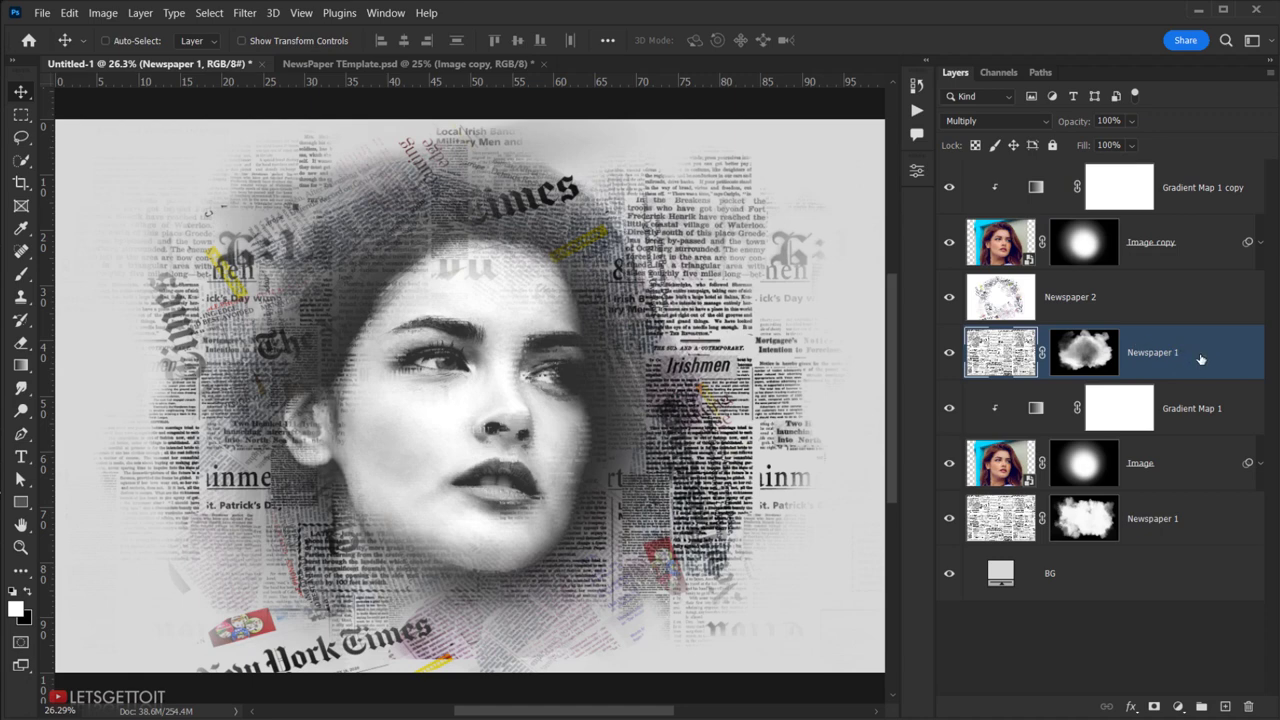
{"action": "left_click_drag", "start_coordinate": [1200, 354], "coordinate": [1225, 705]}
{"action": "left_click_drag", "start_coordinate": [1176, 358], "coordinate": [1122, 178]}
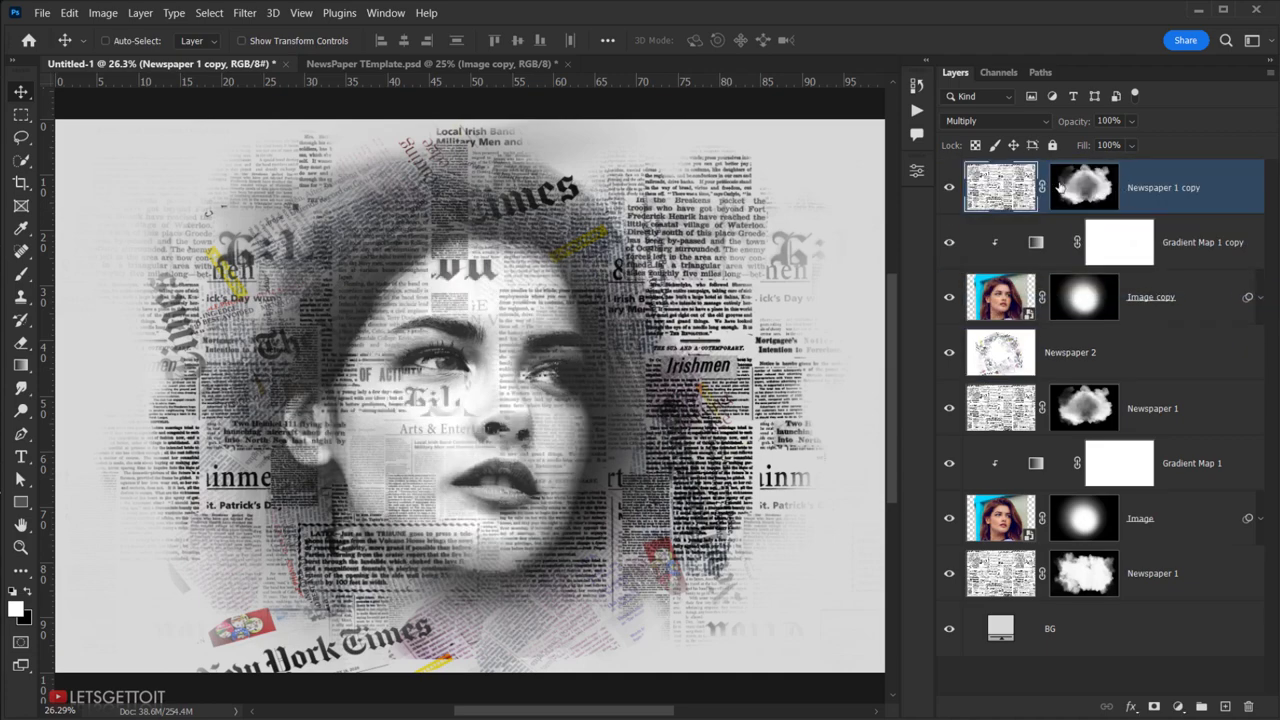
{"action": "left_click", "coordinate": [950, 187]}
{"action": "left_click", "coordinate": [950, 187]}
{"action": "left_click", "coordinate": [1179, 313]}
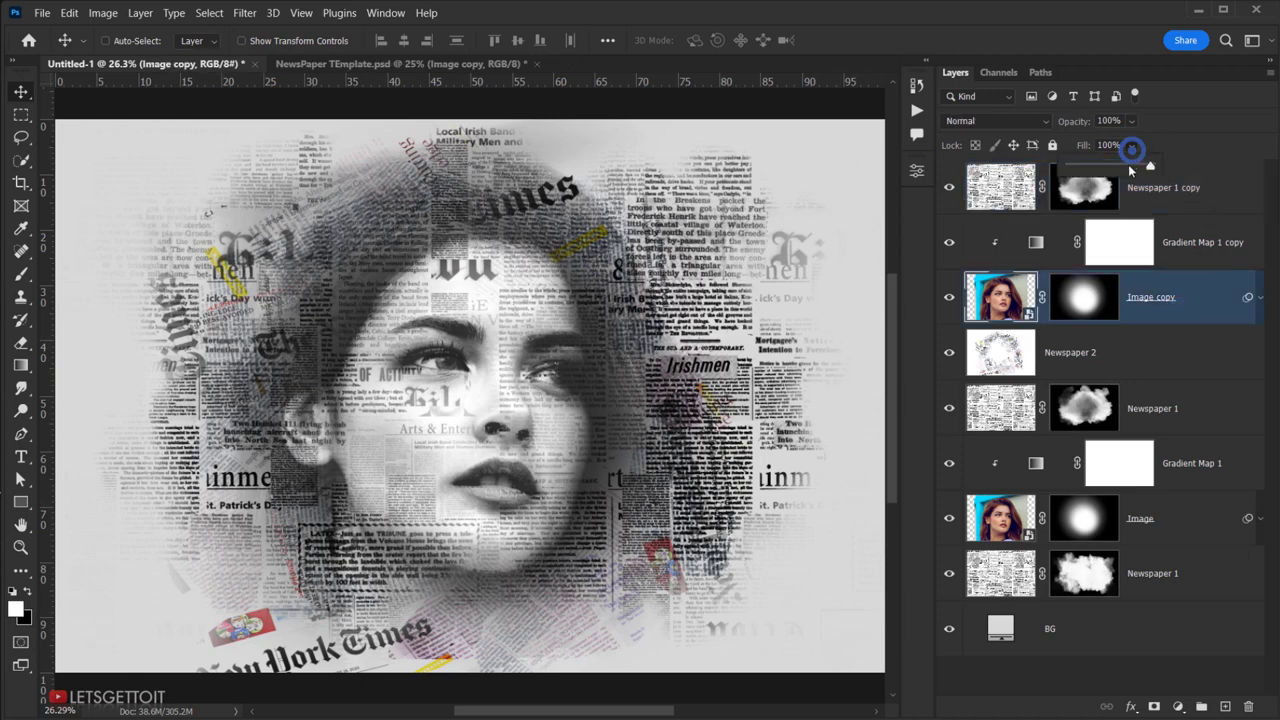
{"action": "left_click_drag", "start_coordinate": [1149, 166], "coordinate": [1128, 168]}
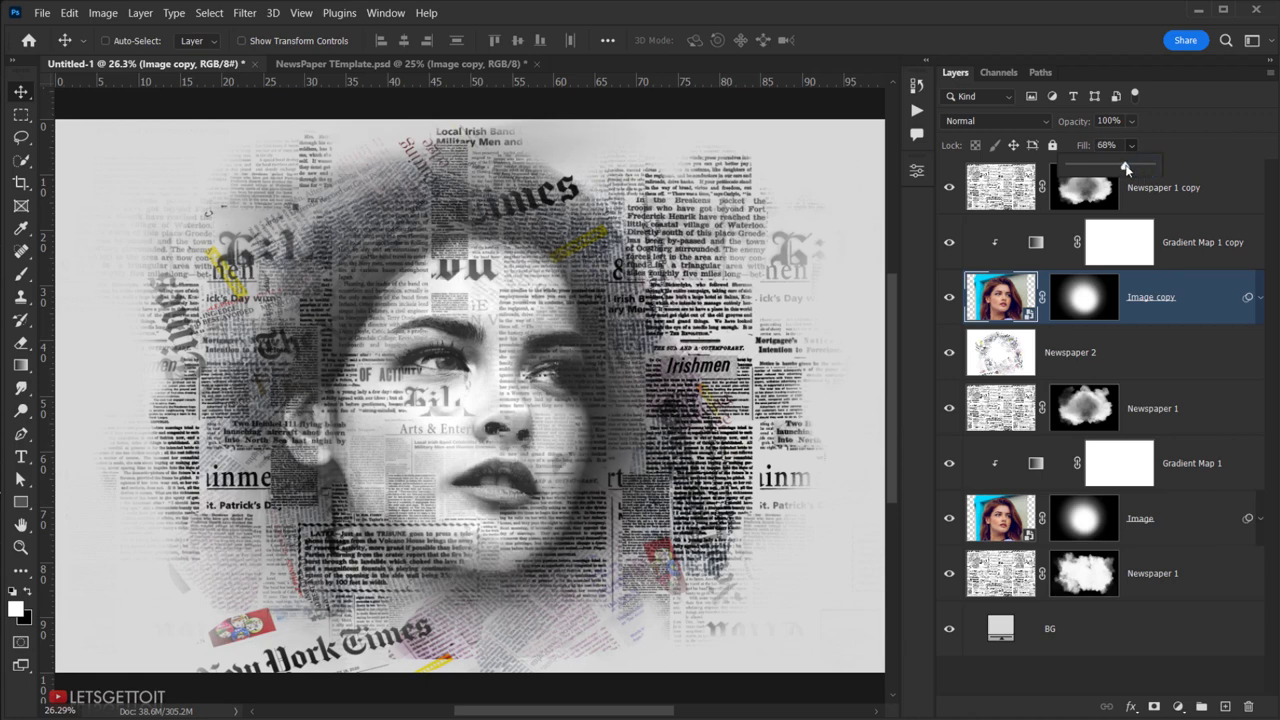
- Set Image copy's fill to 70% and compare the face with Gradient Map 1 copy toggled
{"action": "left_click", "coordinate": [1117, 145]}
{"action": "left_click", "coordinate": [952, 246]}
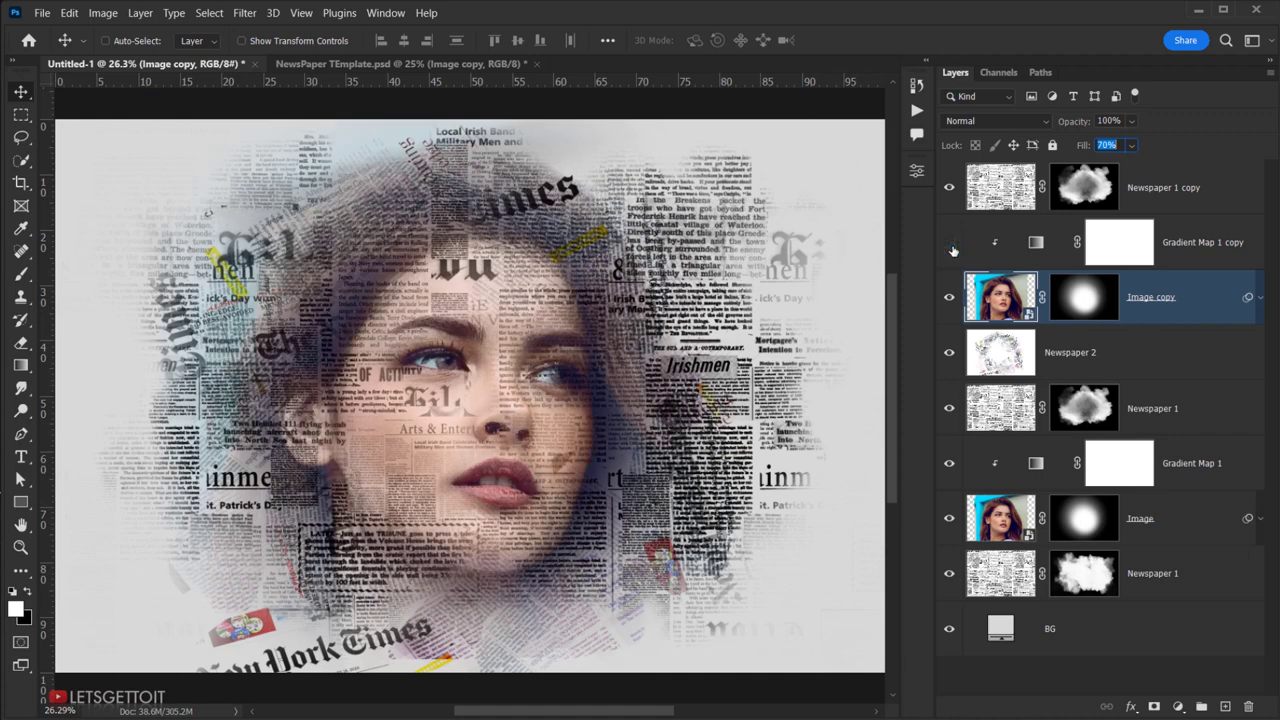
{"action": "left_click", "coordinate": [952, 247]}
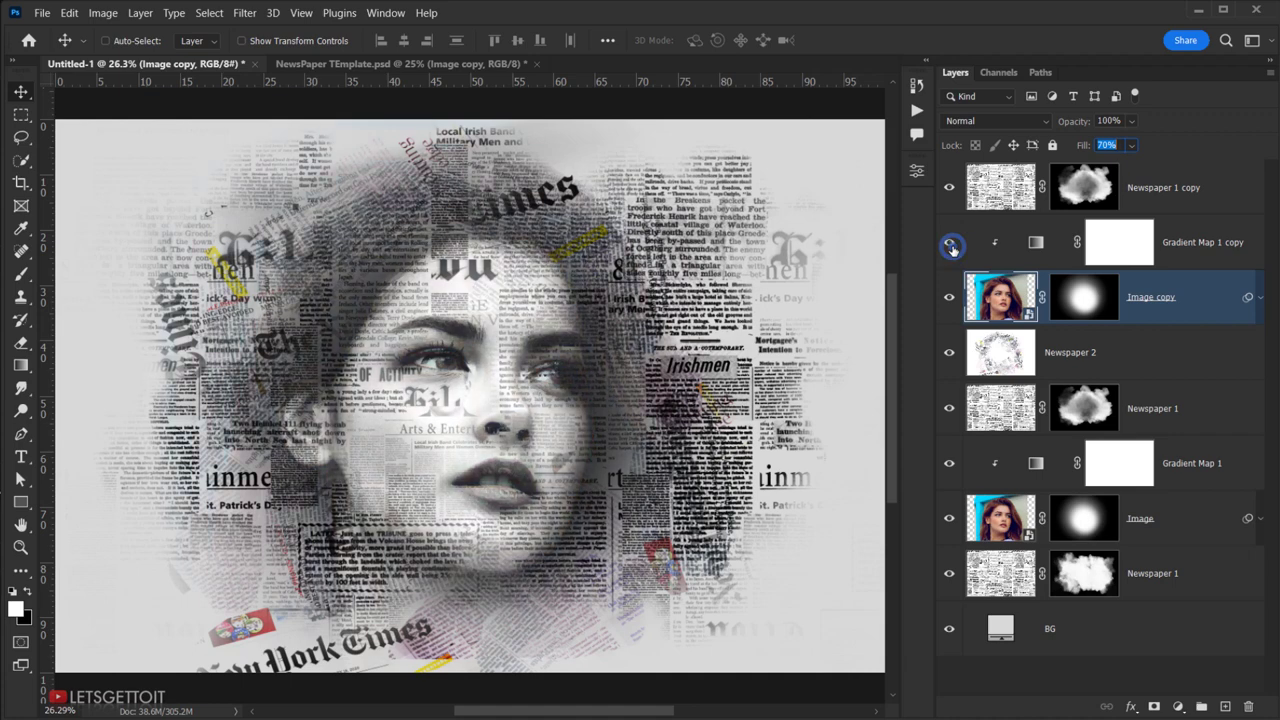
{"action": "left_click", "coordinate": [953, 249]}
{"action": "left_click", "coordinate": [953, 249]}
- Lower the Gradient Map 1 copy fill to 70% and compare the face with it hidden and shown
{"action": "left_click", "coordinate": [1215, 246]}
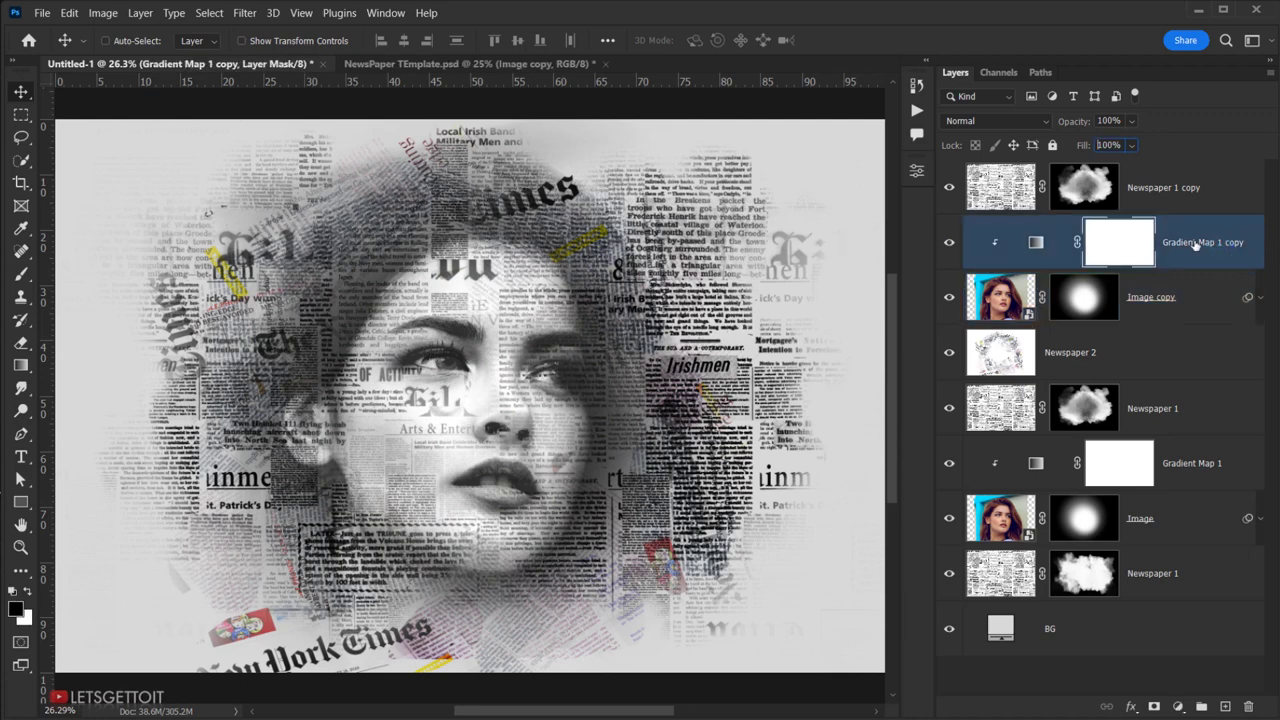
{"action": "left_click", "coordinate": [1132, 146]}
{"action": "left_click_drag", "start_coordinate": [1133, 168], "coordinate": [1101, 168]}
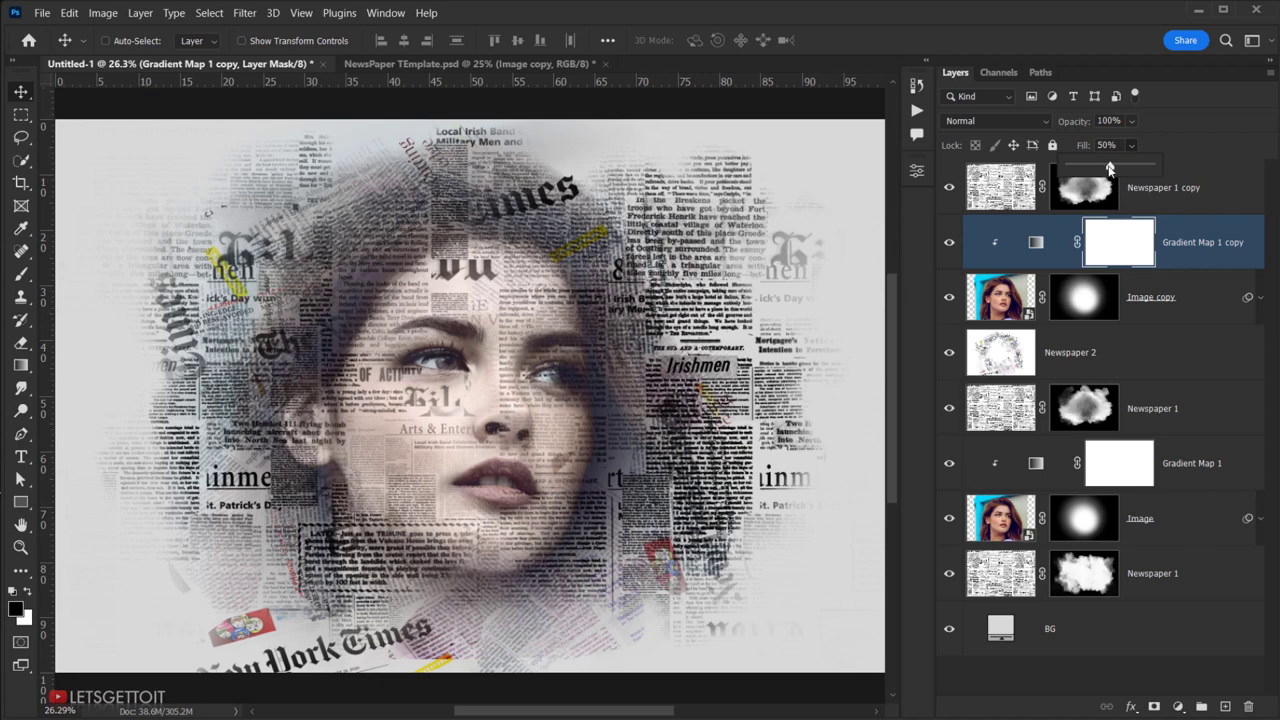
{"action": "mouse_move", "coordinate": [1109, 168]}
{"action": "left_mouse_down"}
{"action": "mouse_move", "coordinate": [1189, 170]}
{"action": "mouse_move", "coordinate": [1127, 170]}
{"action": "left_mouse_up"}
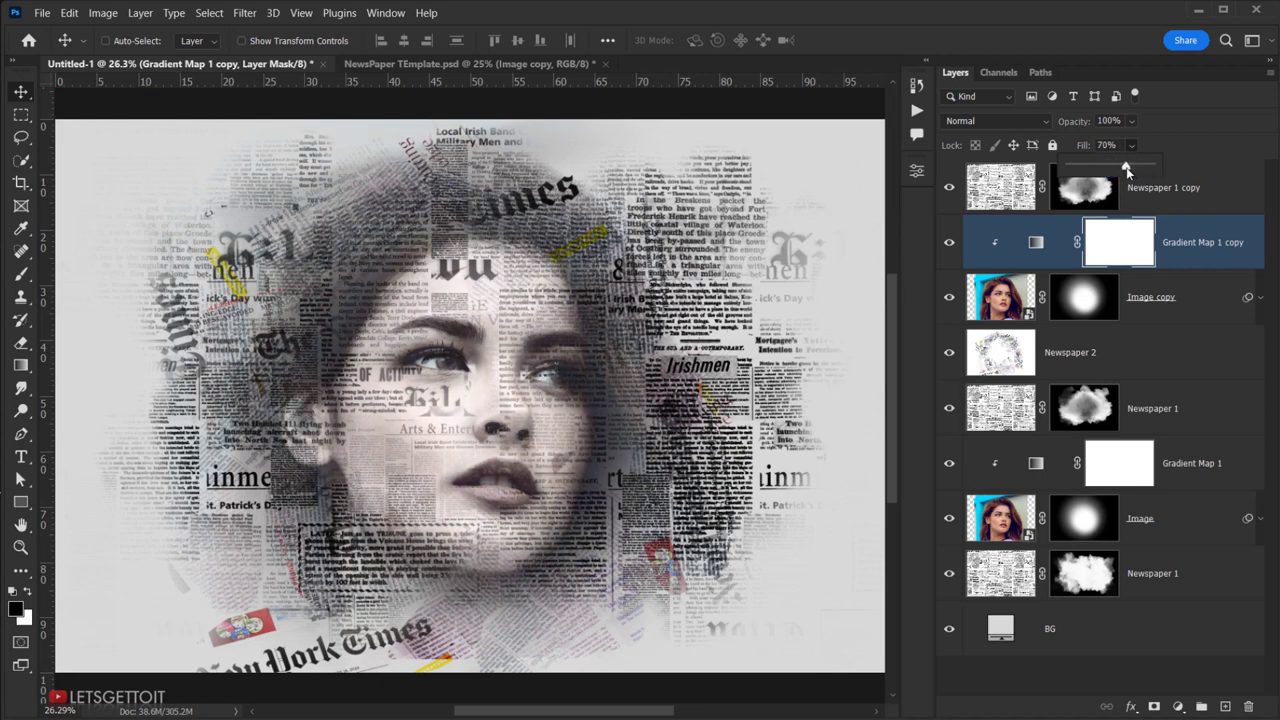
{"action": "left_click", "coordinate": [1031, 262]}
{"action": "left_click", "coordinate": [950, 243]}
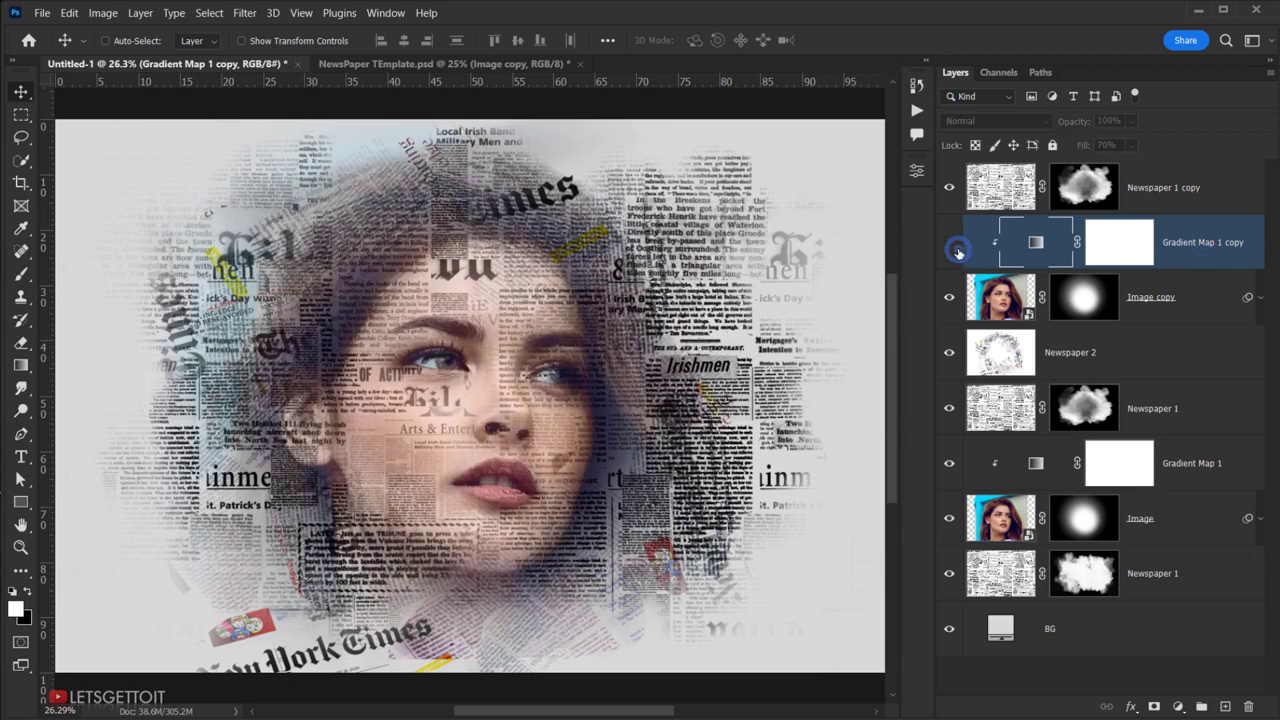
{"action": "left_click", "coordinate": [950, 243]}
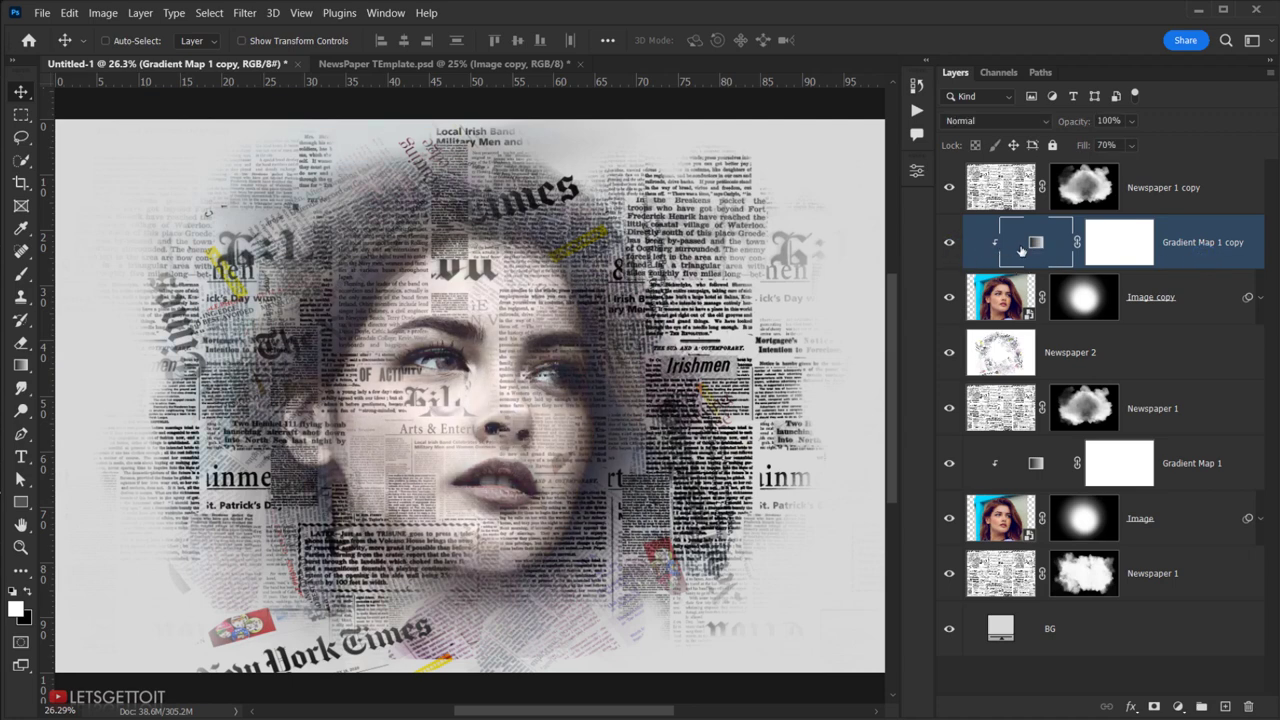
{"action": "left_click", "coordinate": [1186, 189]}
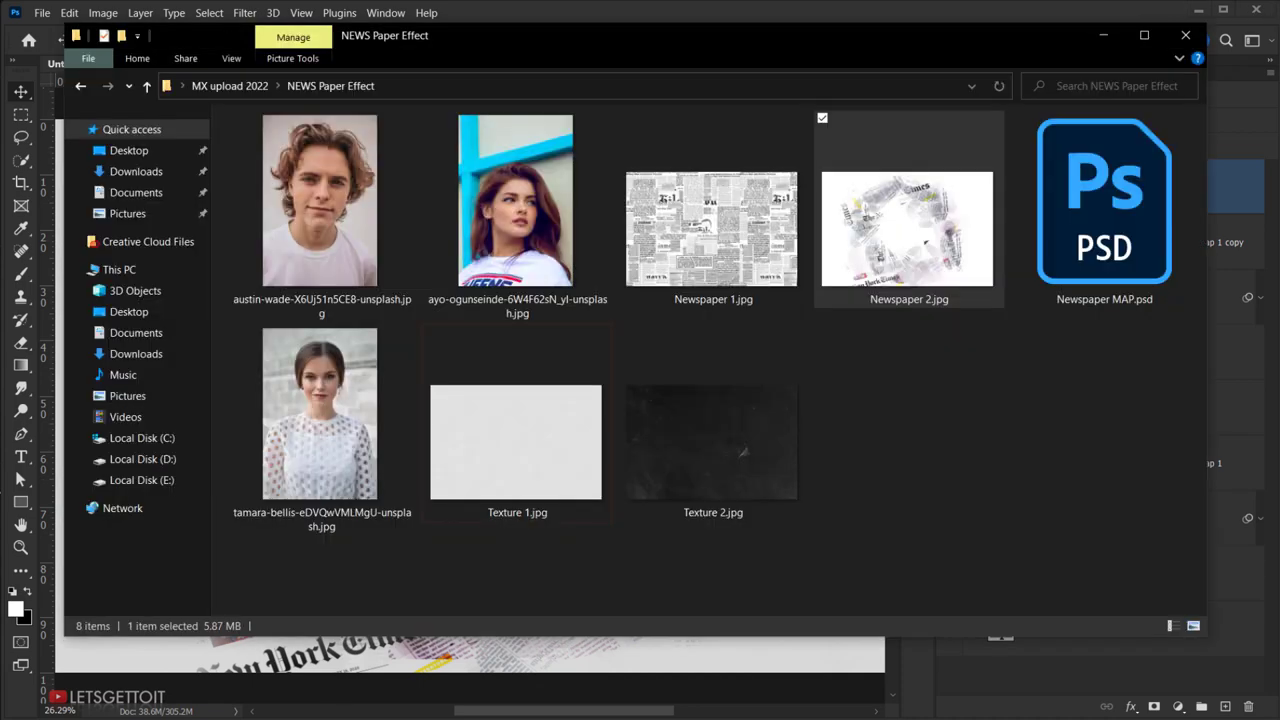
- Place Texture 1.jpg on top, set it to Multiply, and rasterize the layer
{"action": "left_click", "coordinate": [517, 455]}
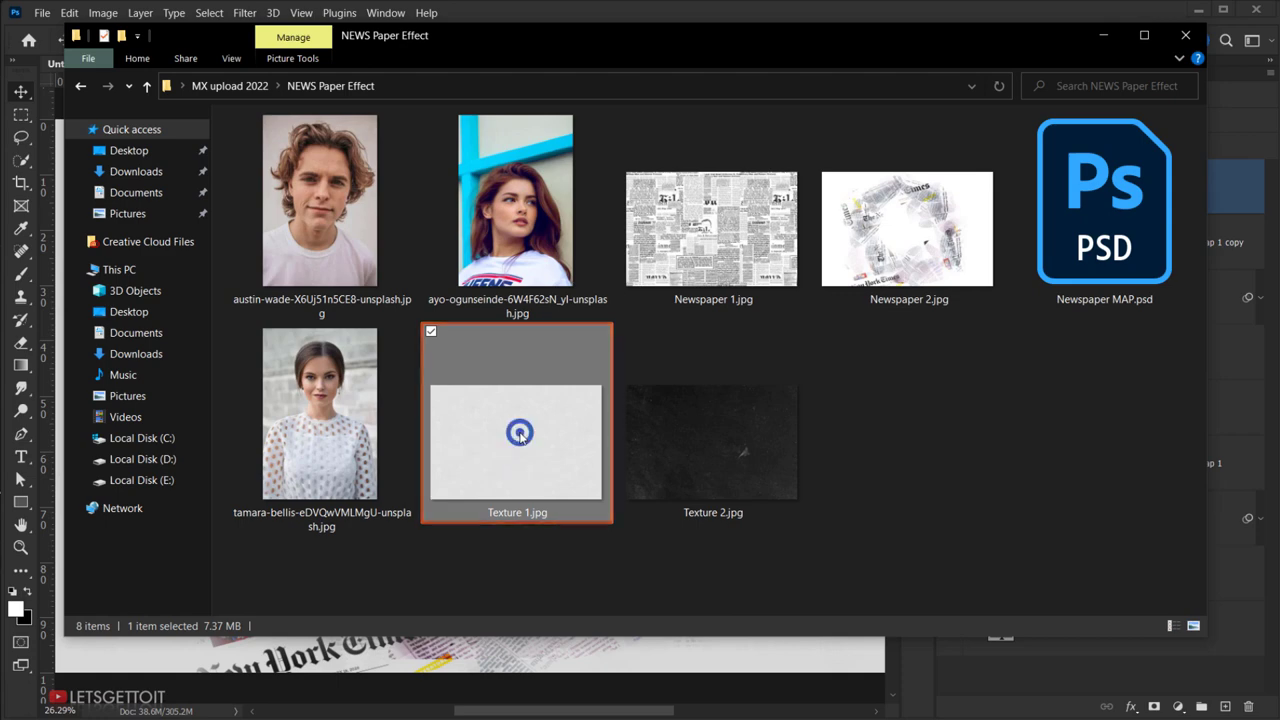
{"action": "left_click_drag", "start_coordinate": [471, 429], "coordinate": [540, 663]}
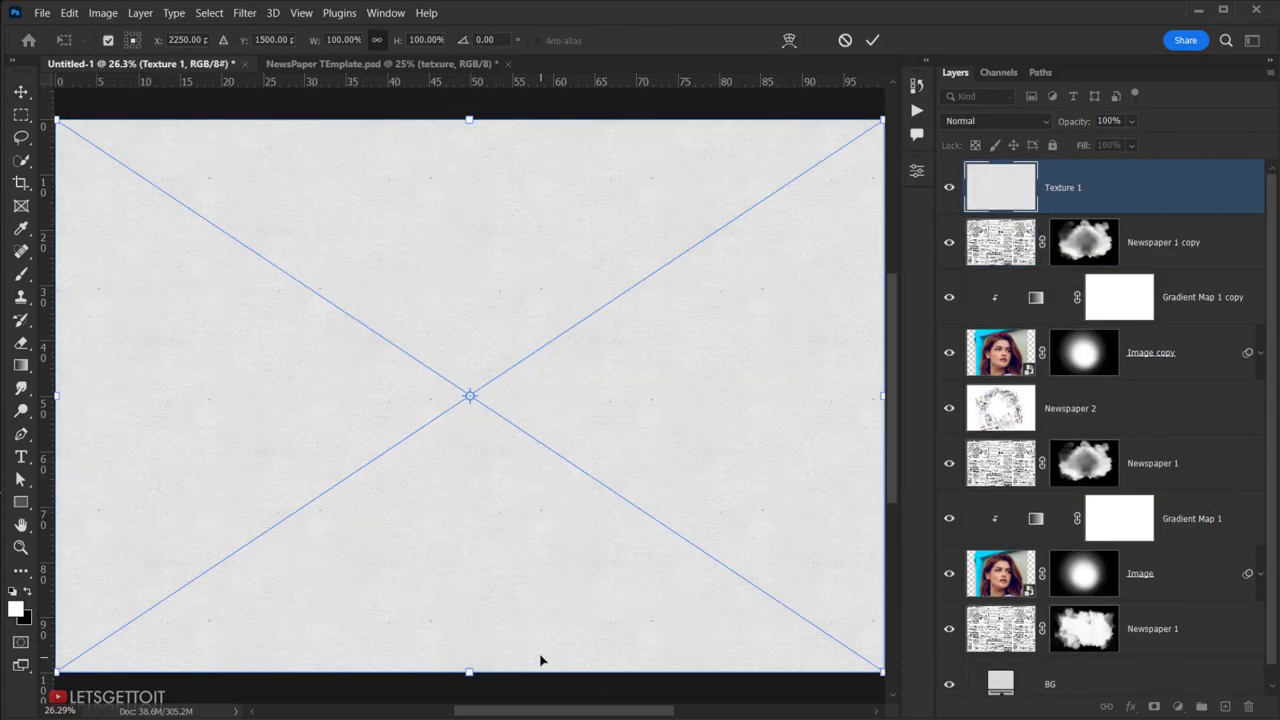
{"action": "left_click", "coordinate": [871, 43]}
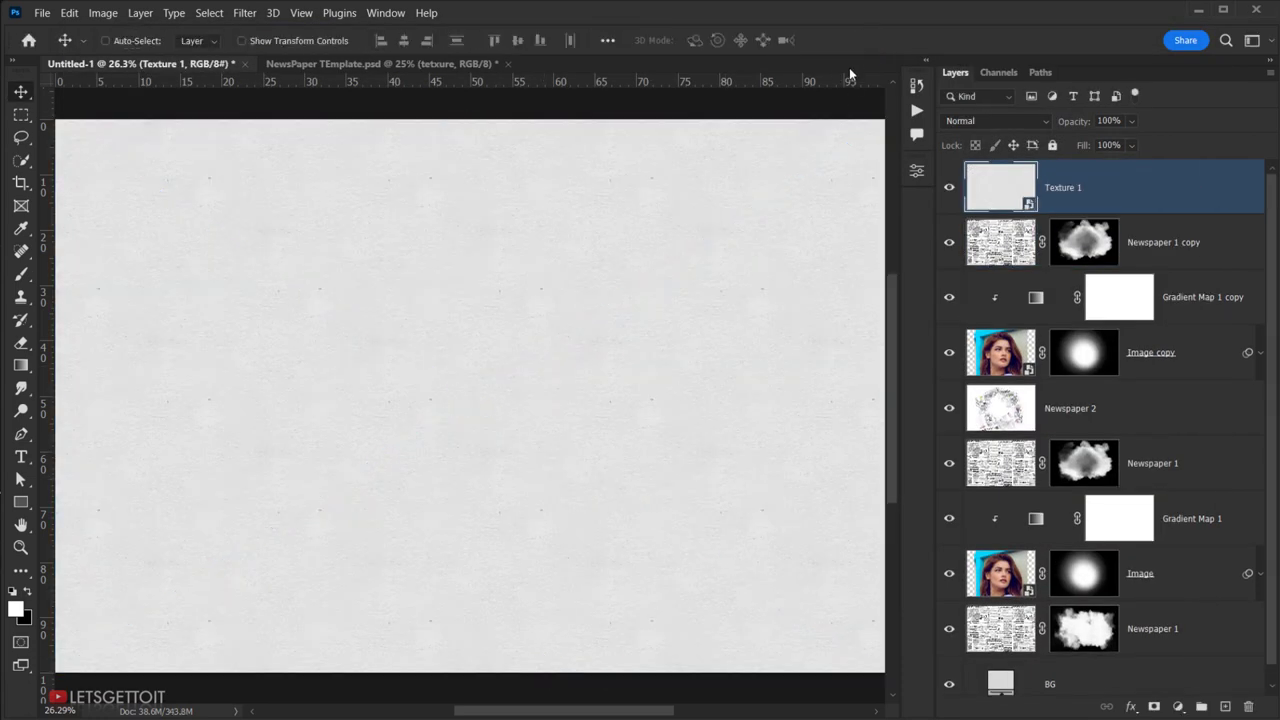
{"action": "left_click", "coordinate": [991, 117]}
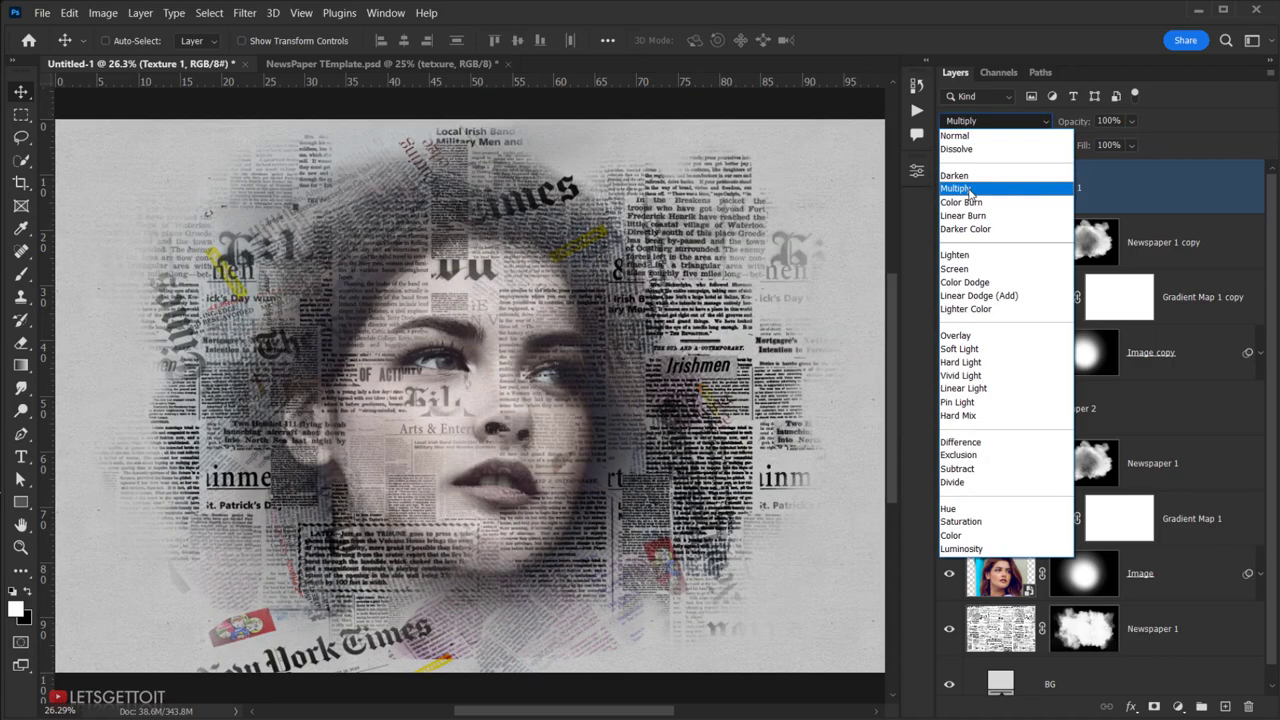
{"action": "left_click", "coordinate": [970, 190]}
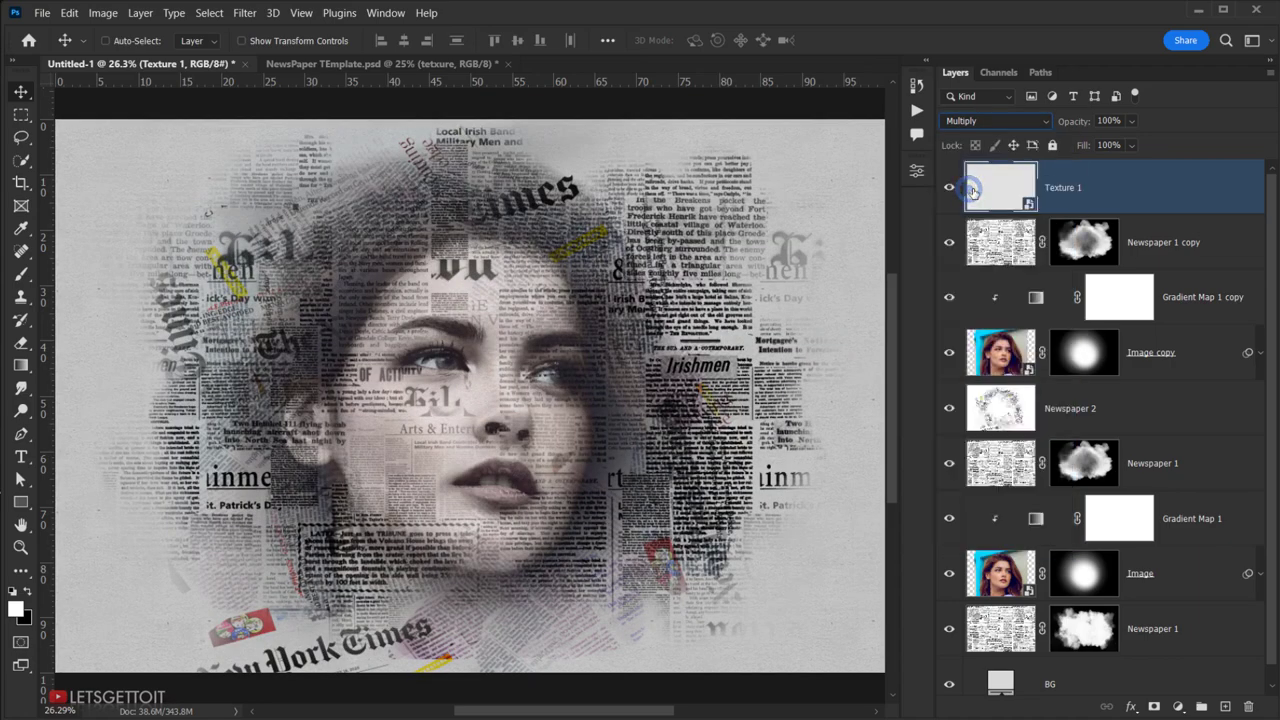
{"action": "right_click", "coordinate": [1152, 192]}
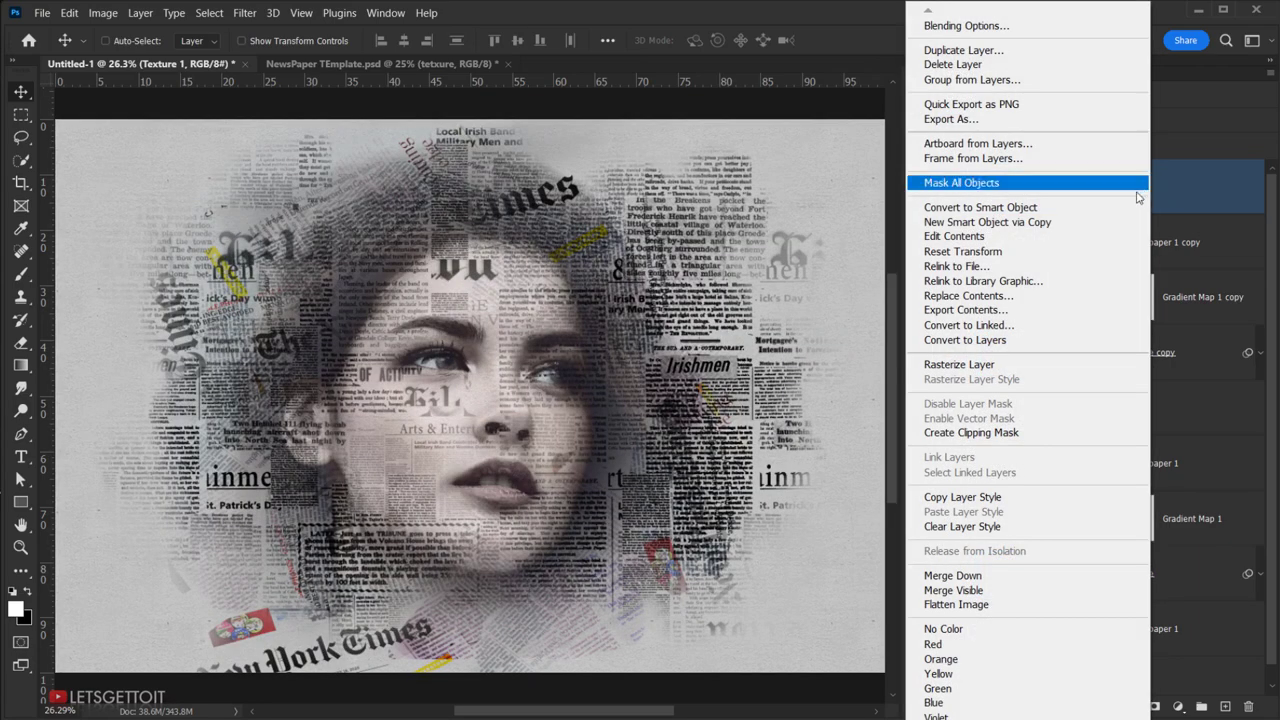
{"action": "left_click", "coordinate": [959, 364]}
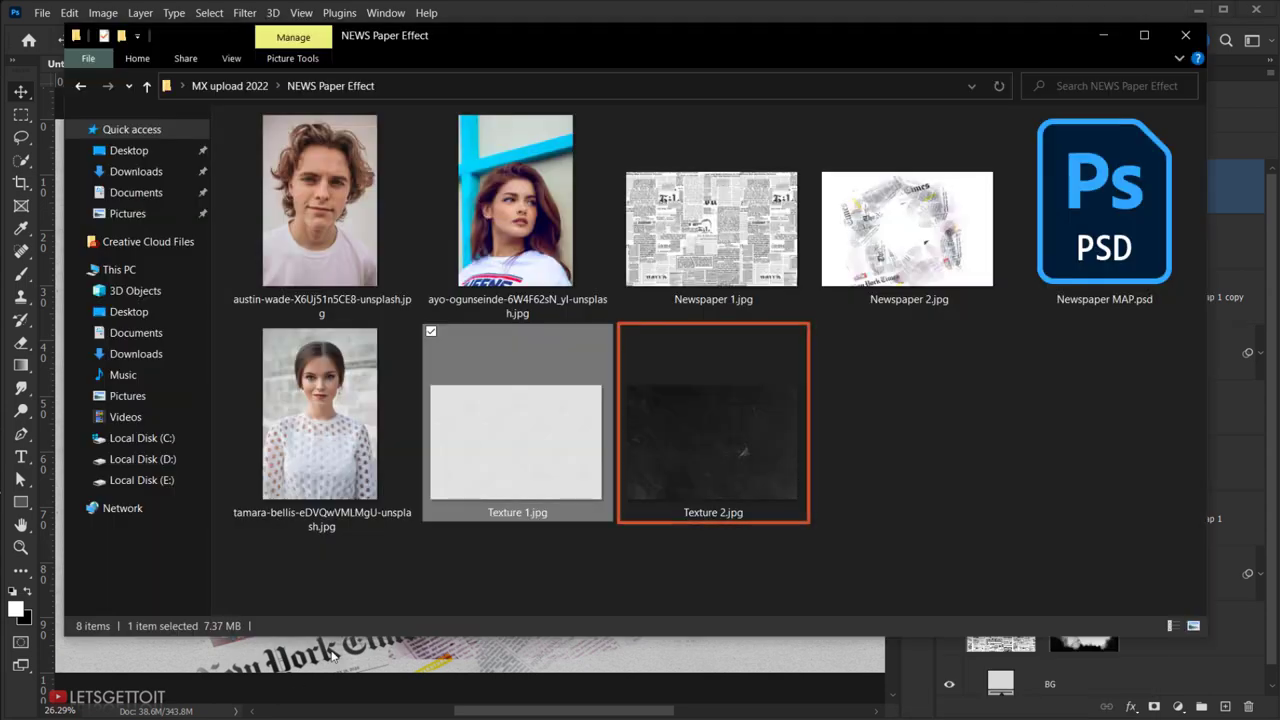
{"action": "left_click", "coordinate": [753, 455]}
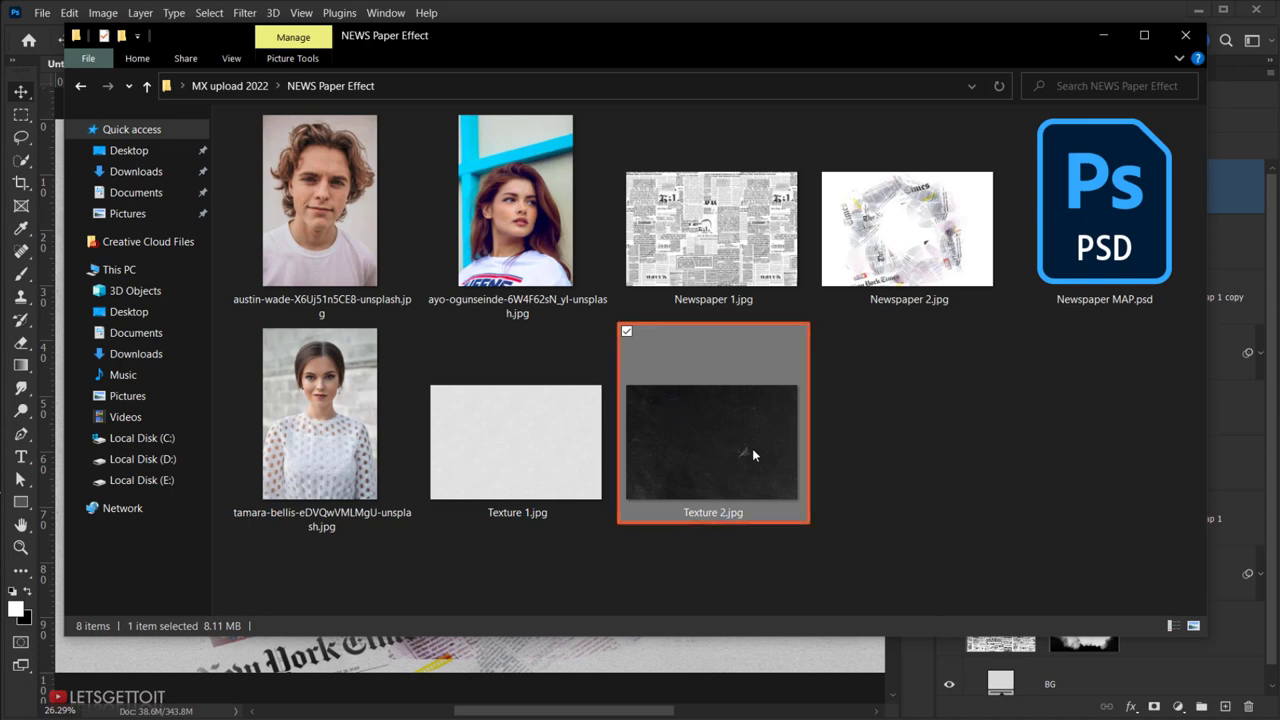
{"action": "left_click_drag", "start_coordinate": [753, 455], "coordinate": [585, 632]}
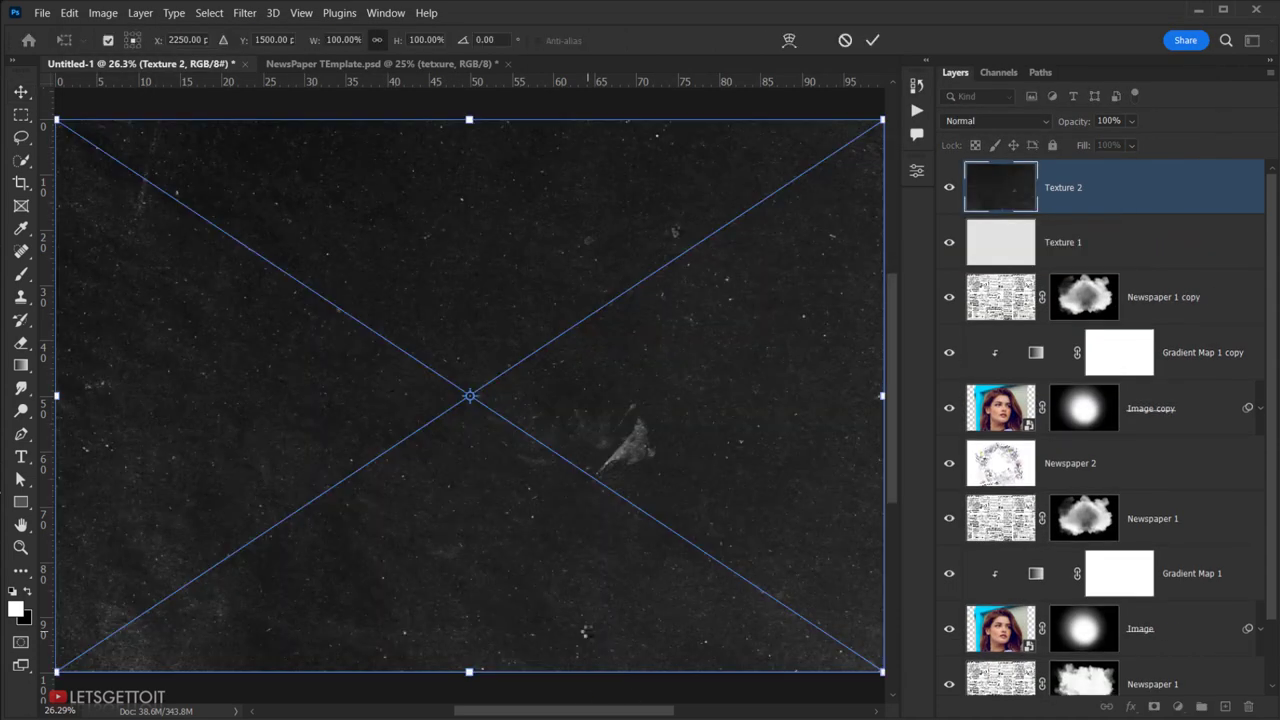
{"action": "left_click", "coordinate": [877, 40]}
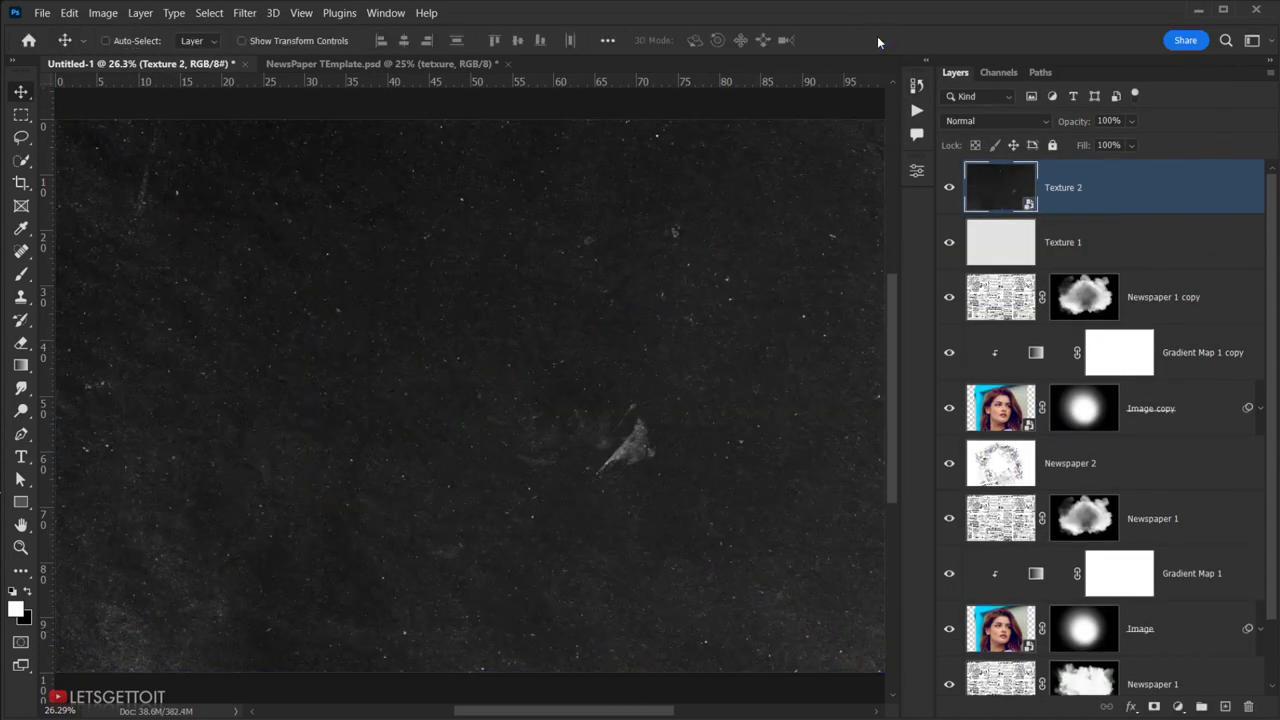
{"action": "right_click", "coordinate": [1087, 188]}
{"action": "left_click", "coordinate": [922, 370]}
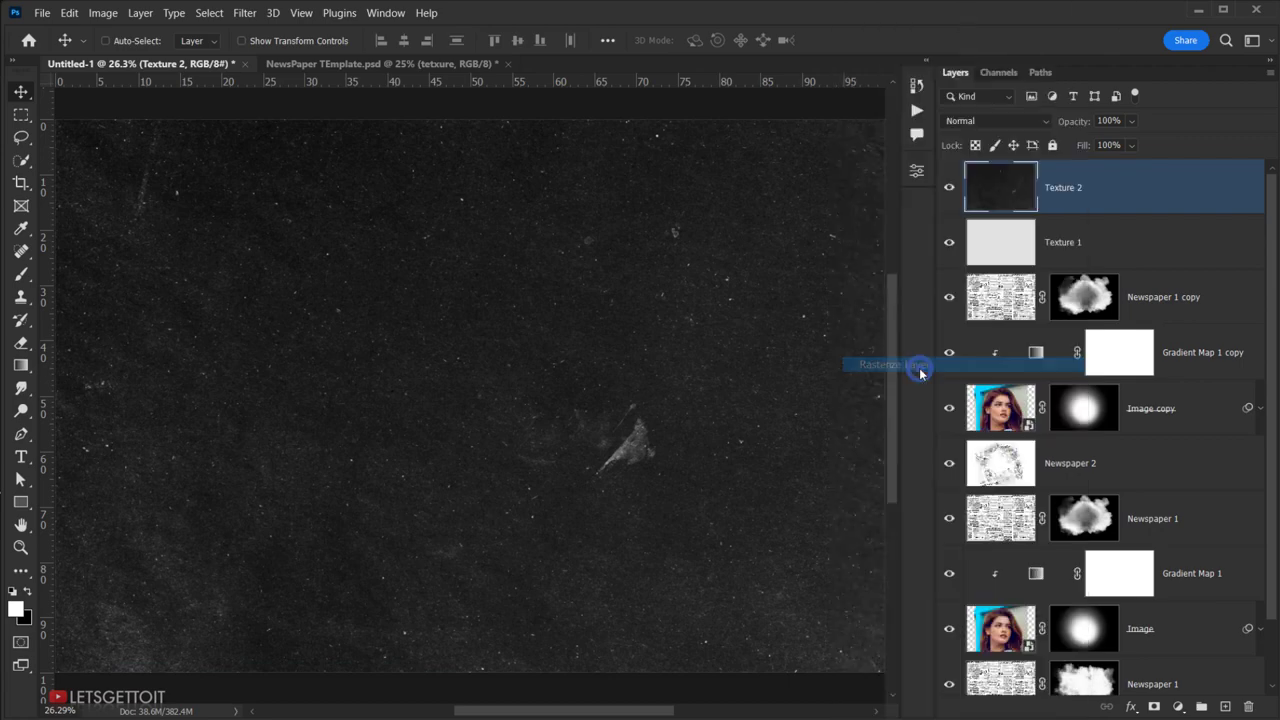
{"action": "left_click", "coordinate": [981, 122]}
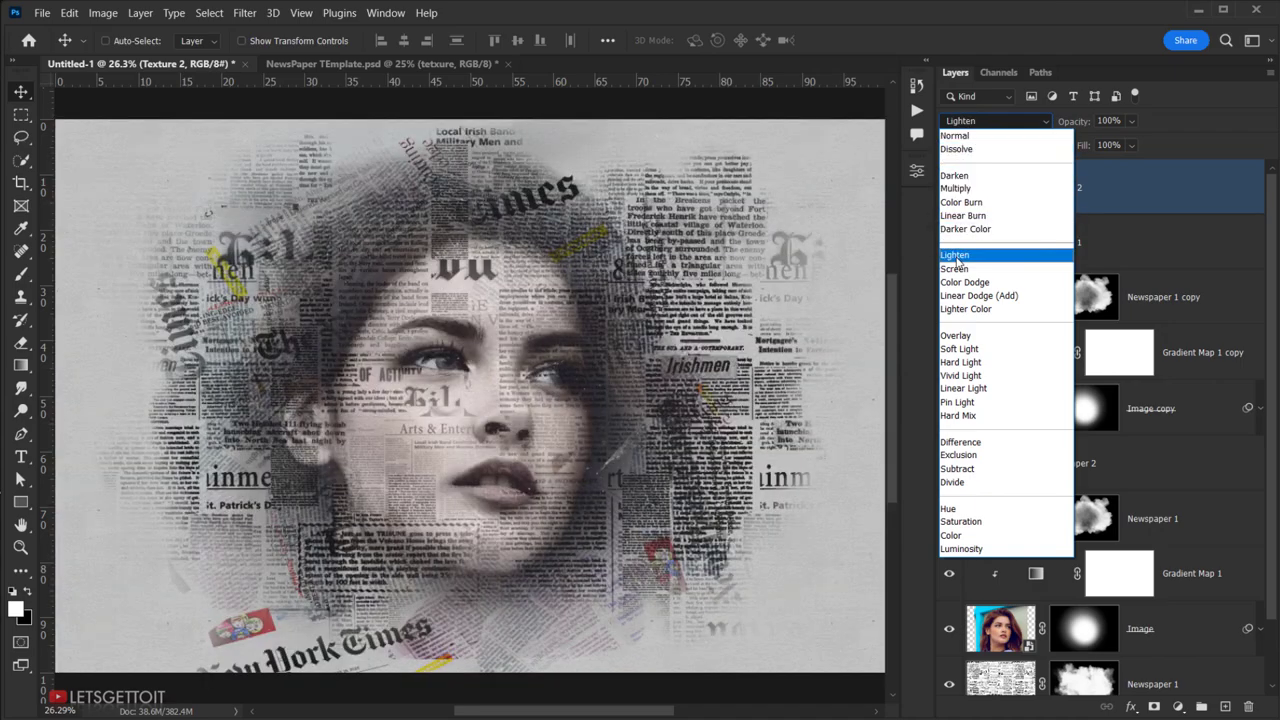
{"action": "left_click", "coordinate": [957, 262]}
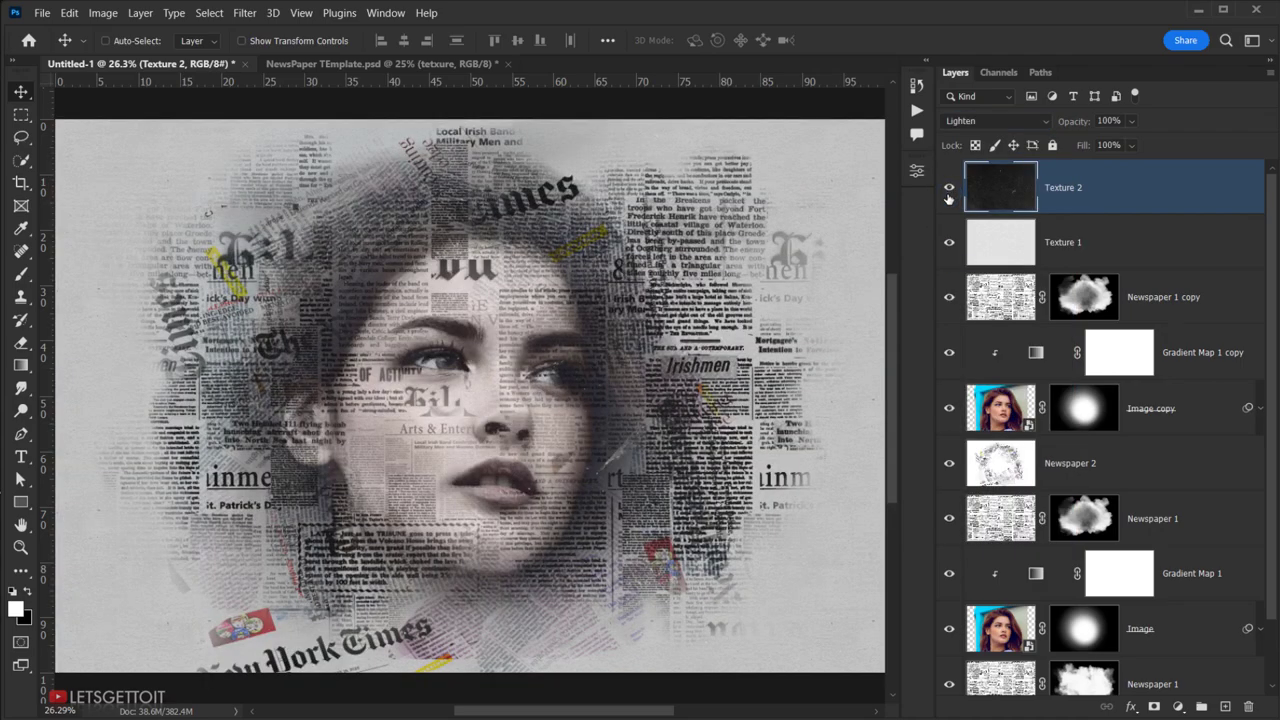
{"action": "scroll", "coordinate": [527, 402], "scroll_direction": "up", "scroll_amount": 2}
{"action": "scroll", "coordinate": [538, 395], "scroll_direction": "up", "scroll_amount": 2}
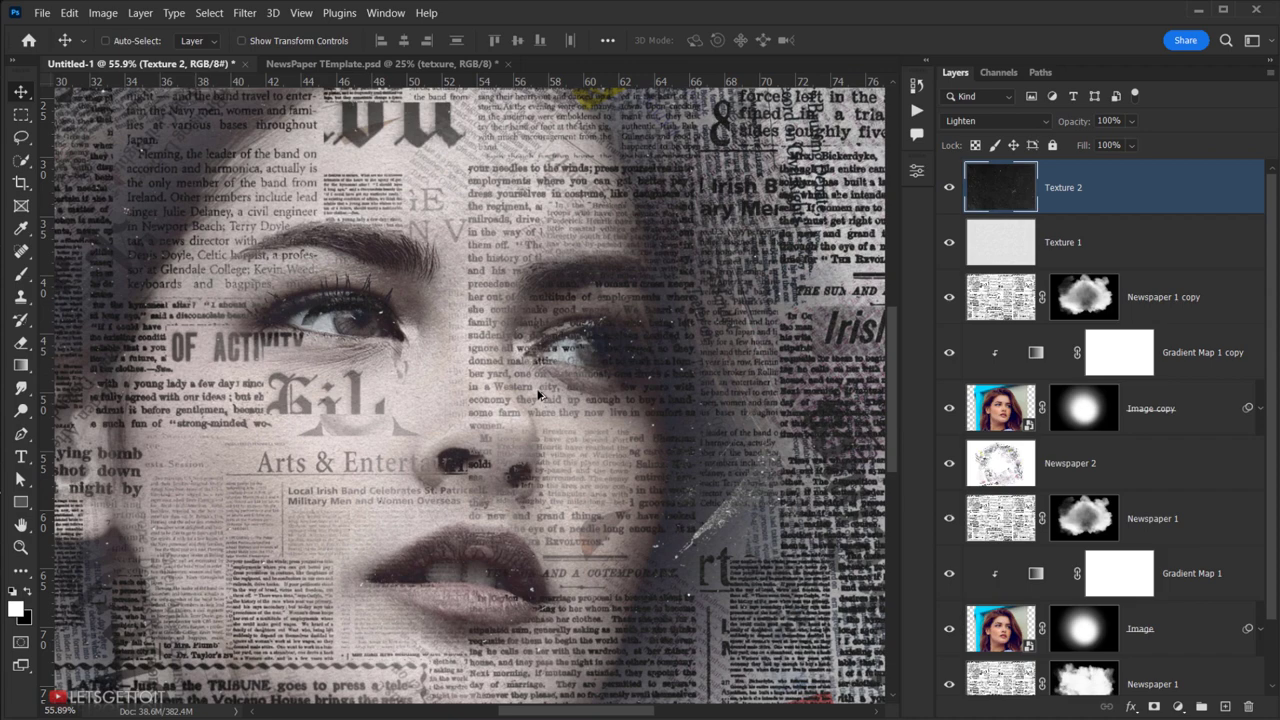
{"action": "left_click", "coordinate": [950, 188]}
{"action": "left_click", "coordinate": [950, 188]}
{"action": "left_click", "coordinate": [950, 188]}
{"action": "scroll", "coordinate": [515, 405], "scroll_direction": "down", "scroll_amount": 1}
{"action": "scroll", "coordinate": [512, 402], "scroll_direction": "down", "scroll_amount": 2}
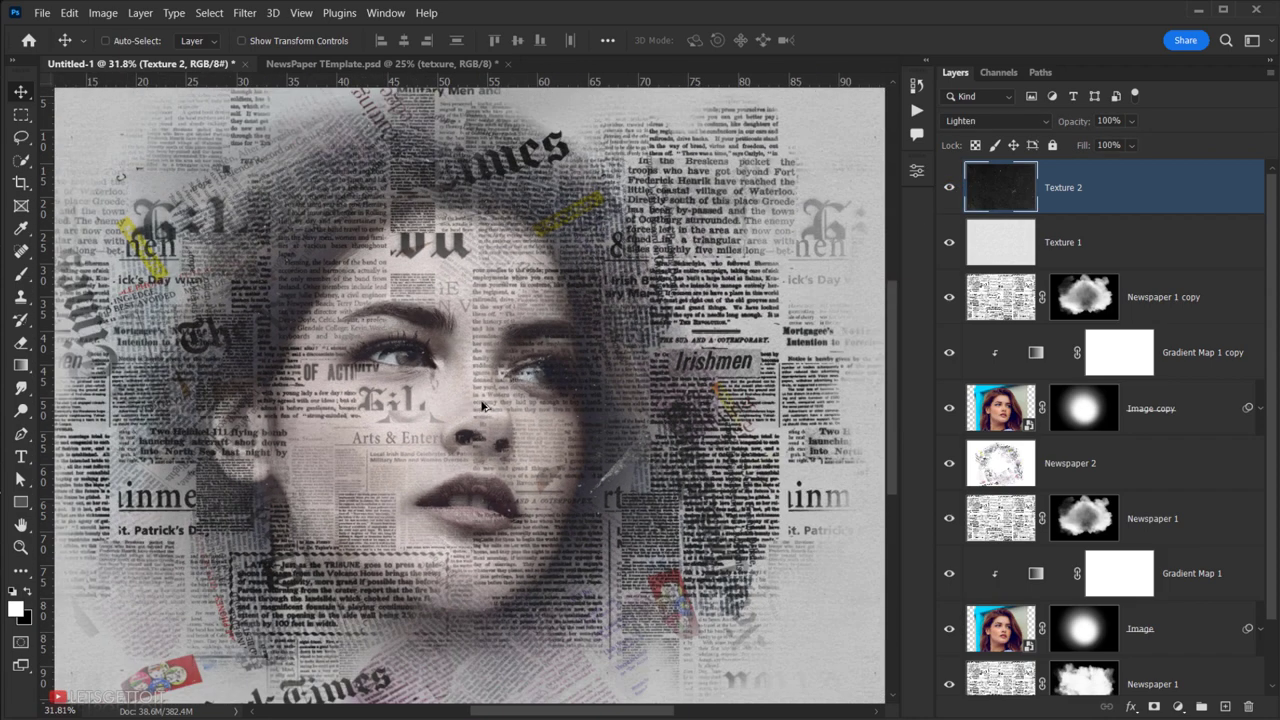
{"action": "scroll", "coordinate": [508, 398], "scroll_direction": "down", "scroll_amount": 1}
{"action": "scroll", "coordinate": [513, 400], "scroll_direction": "left", "scroll_amount": 1}
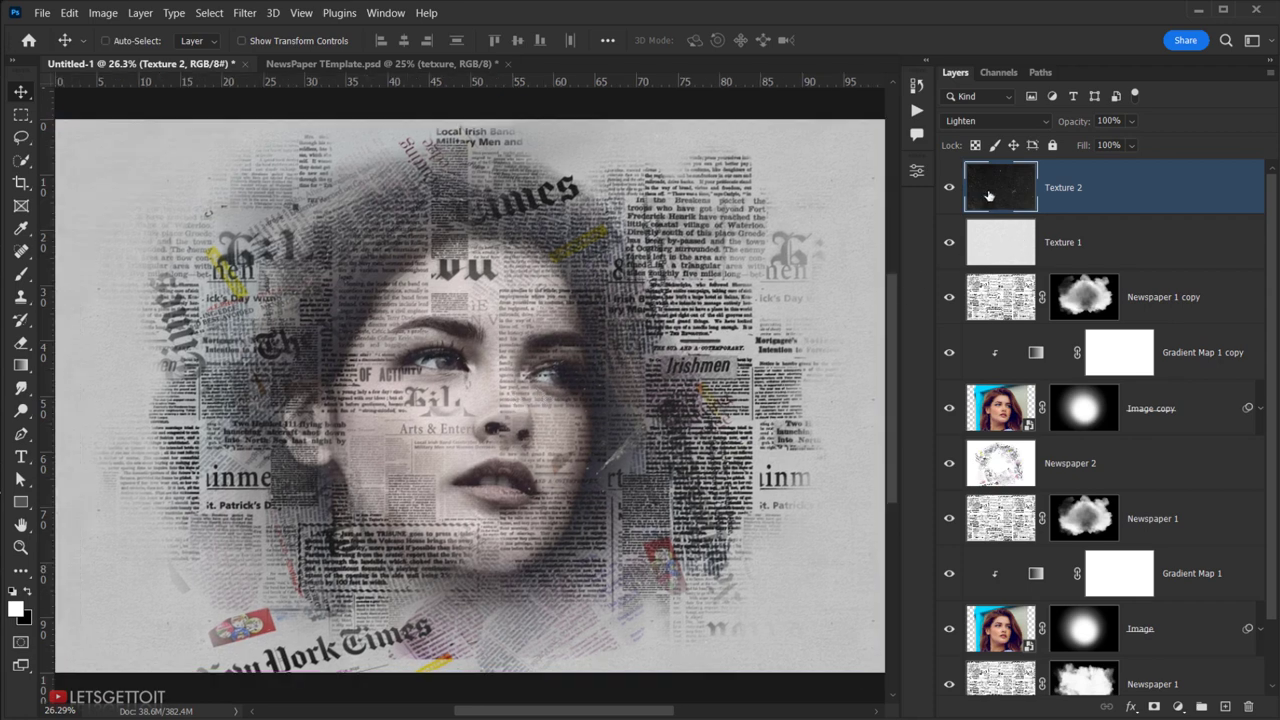
{"action": "left_click", "coordinate": [1198, 404]}
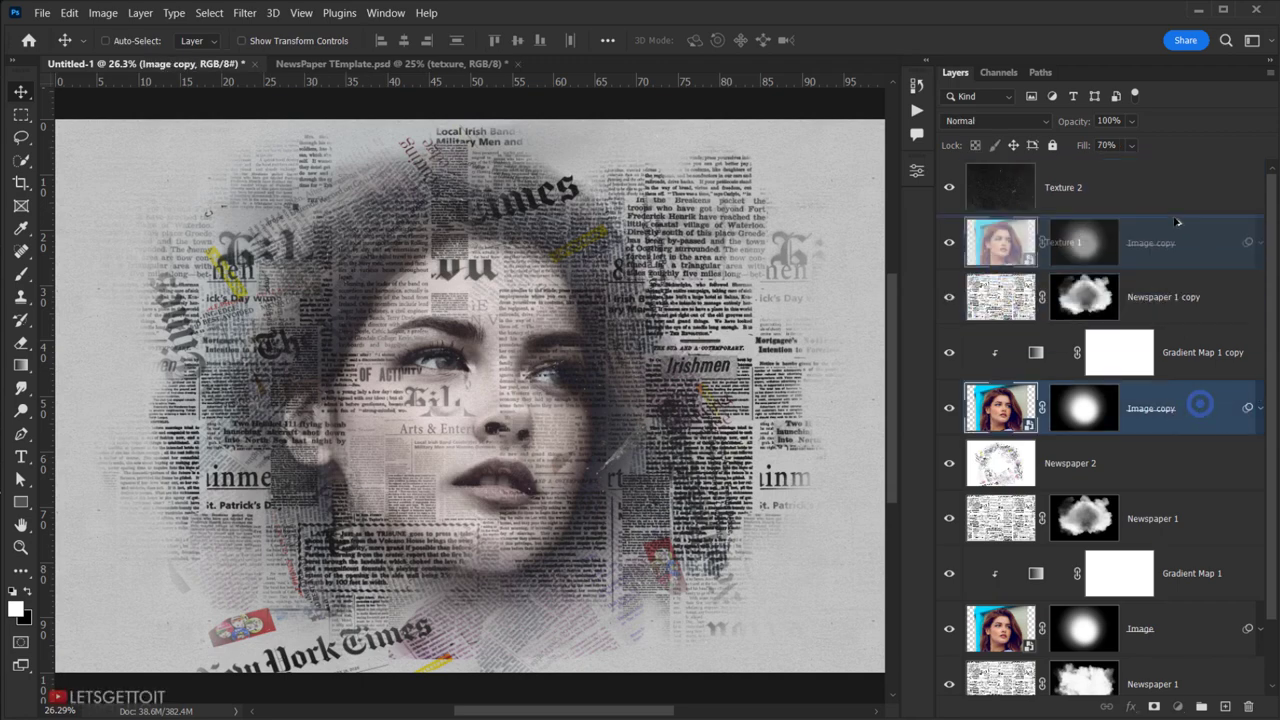
- Duplicate Image copy to the top of the stack with its fill at 0%
{"action": "left_click_drag", "start_coordinate": [1200, 408], "coordinate": [1160, 185]}
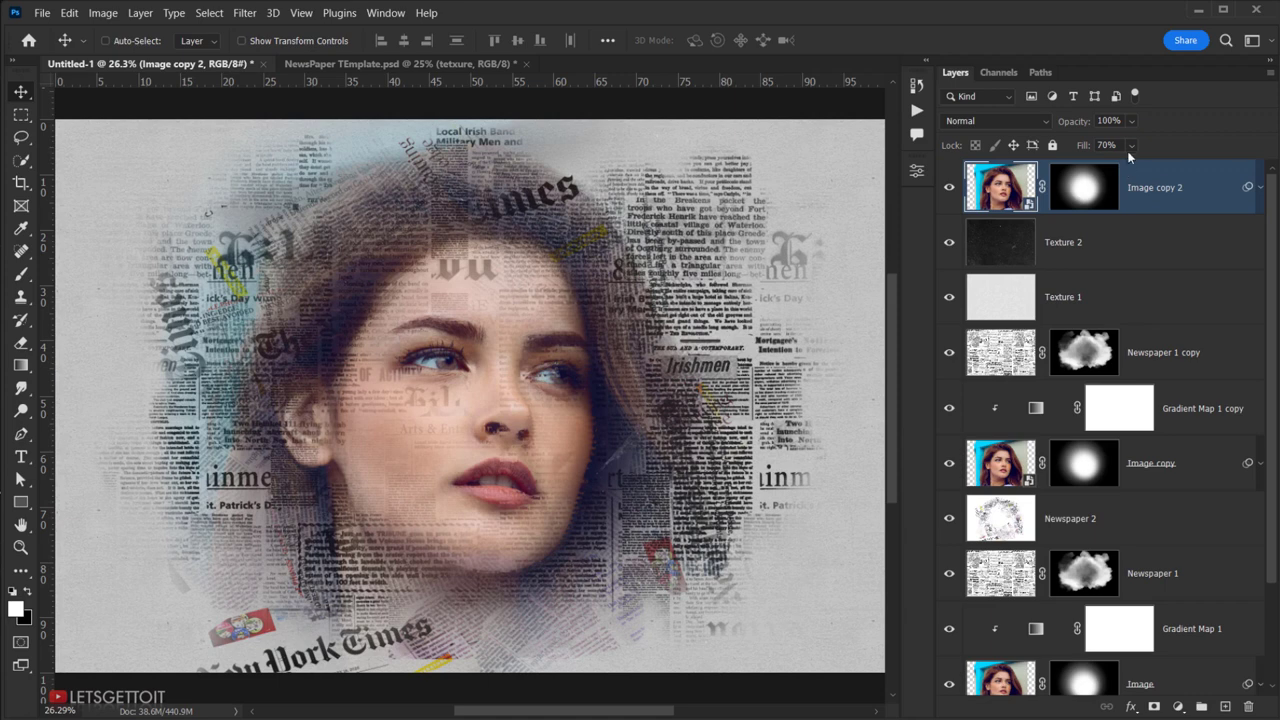
{"action": "left_click", "coordinate": [1131, 145]}
{"action": "left_click_drag", "start_coordinate": [1132, 166], "coordinate": [1070, 190]}
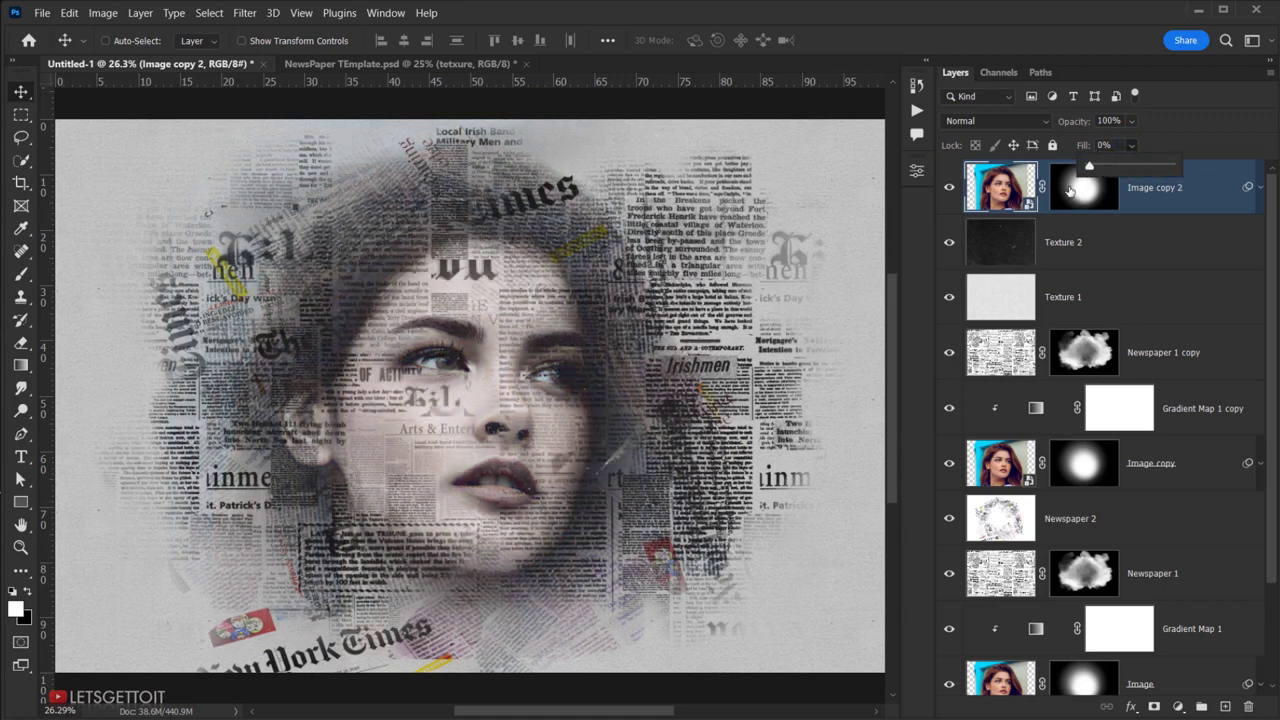
- Delete the copy's layer mask and rename the layer 'Edit HERE'
{"action": "left_click", "coordinate": [1095, 188]}
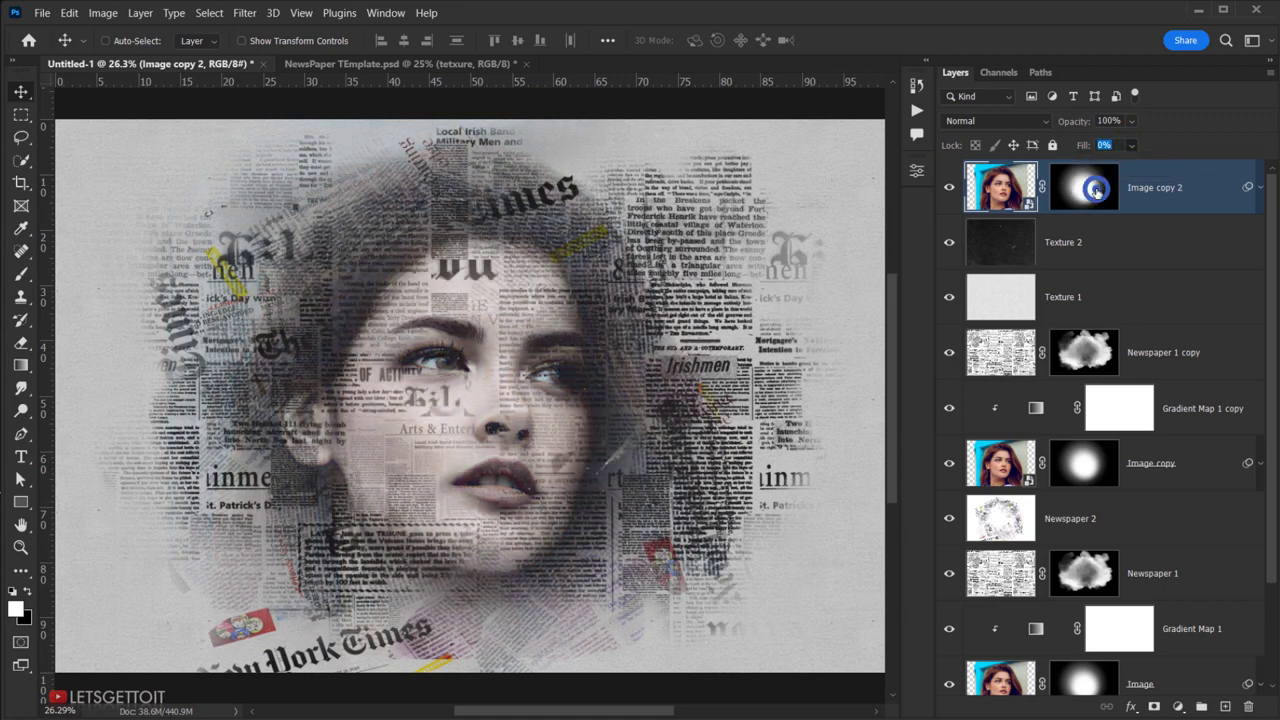
{"action": "left_click_drag", "start_coordinate": [1095, 190], "coordinate": [1248, 707]}
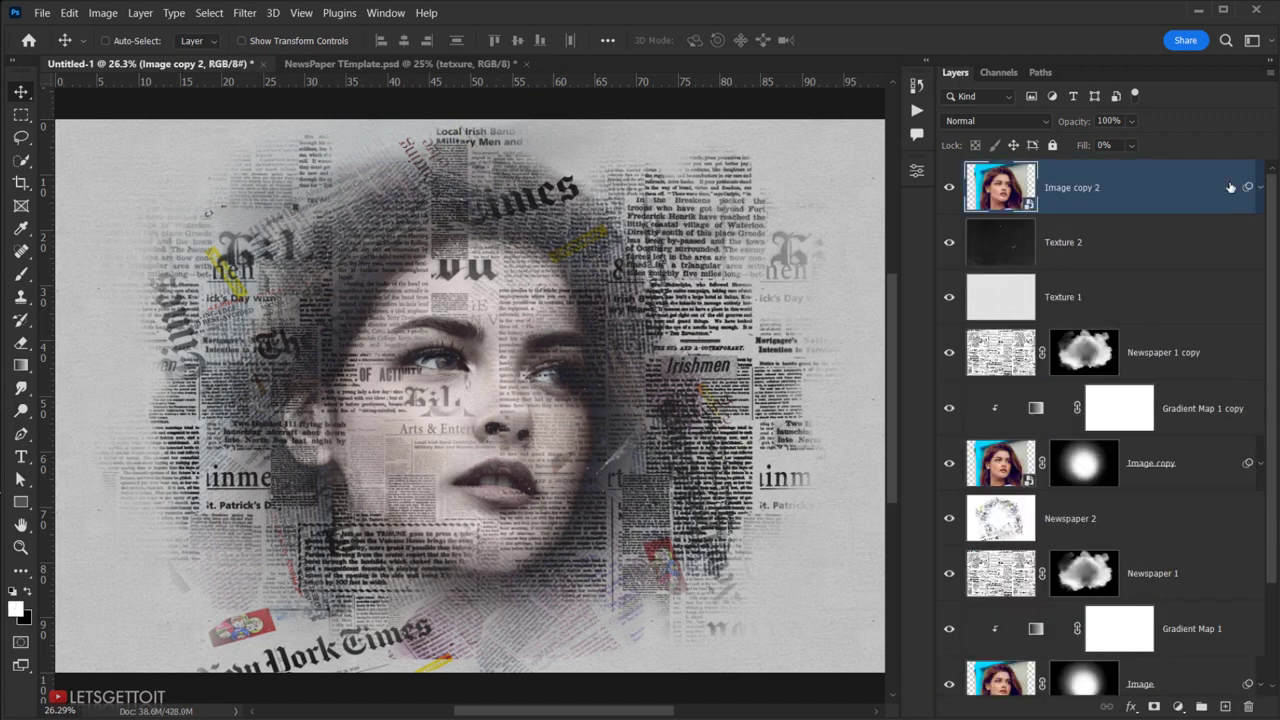
{"action": "double_click", "coordinate": [1099, 187]}
{"action": "type", "text": "Edit HERE"}
{"action": "key", "text": "Return"}
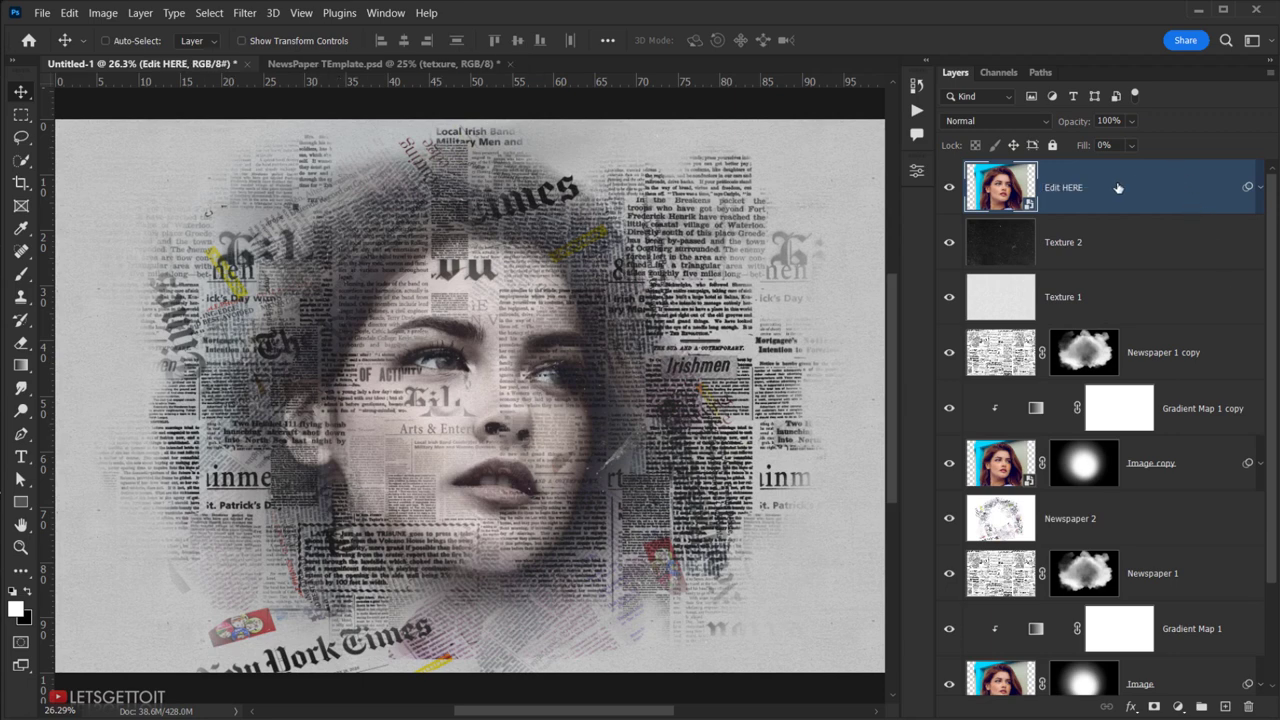
{"action": "left_click", "coordinate": [1124, 235]}
- Group the layers from Texture 2 down to BG into a group named 'Effect'
{"action": "scroll", "coordinate": [1161, 296], "scroll_direction": "down", "scroll_amount": 2}
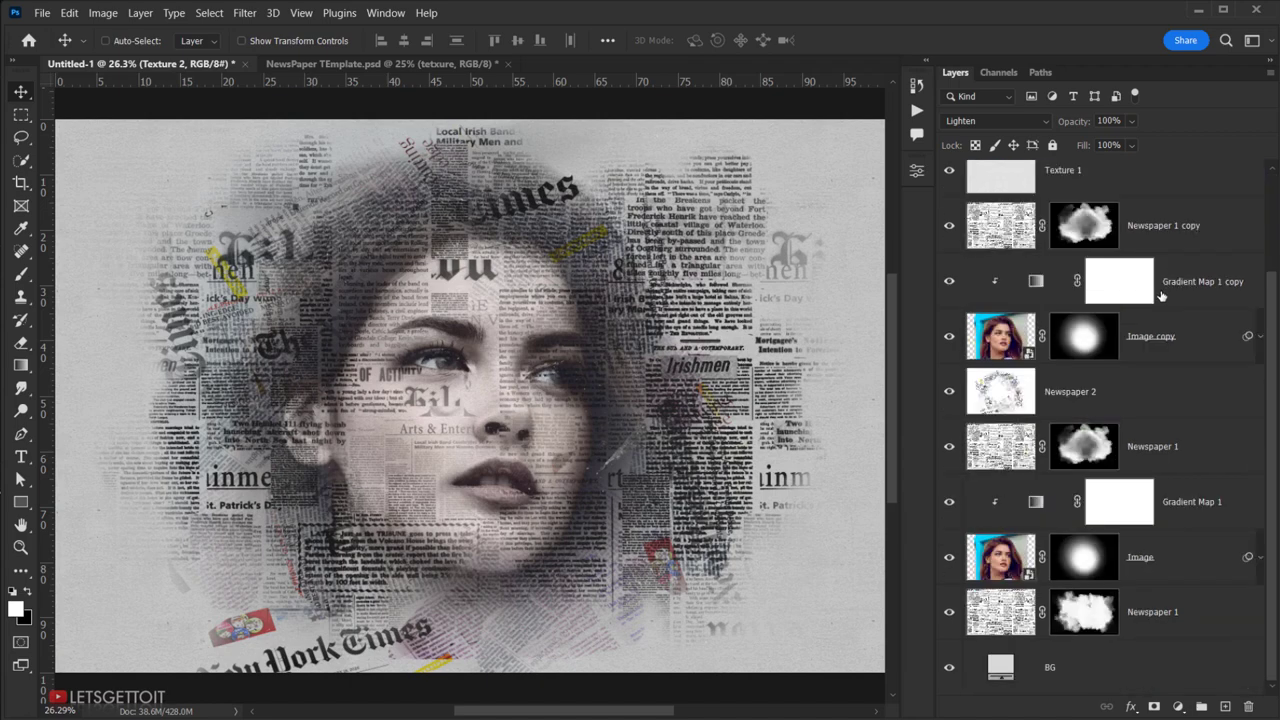
{"action": "left_click", "coordinate": [1174, 672], "text": "shift"}
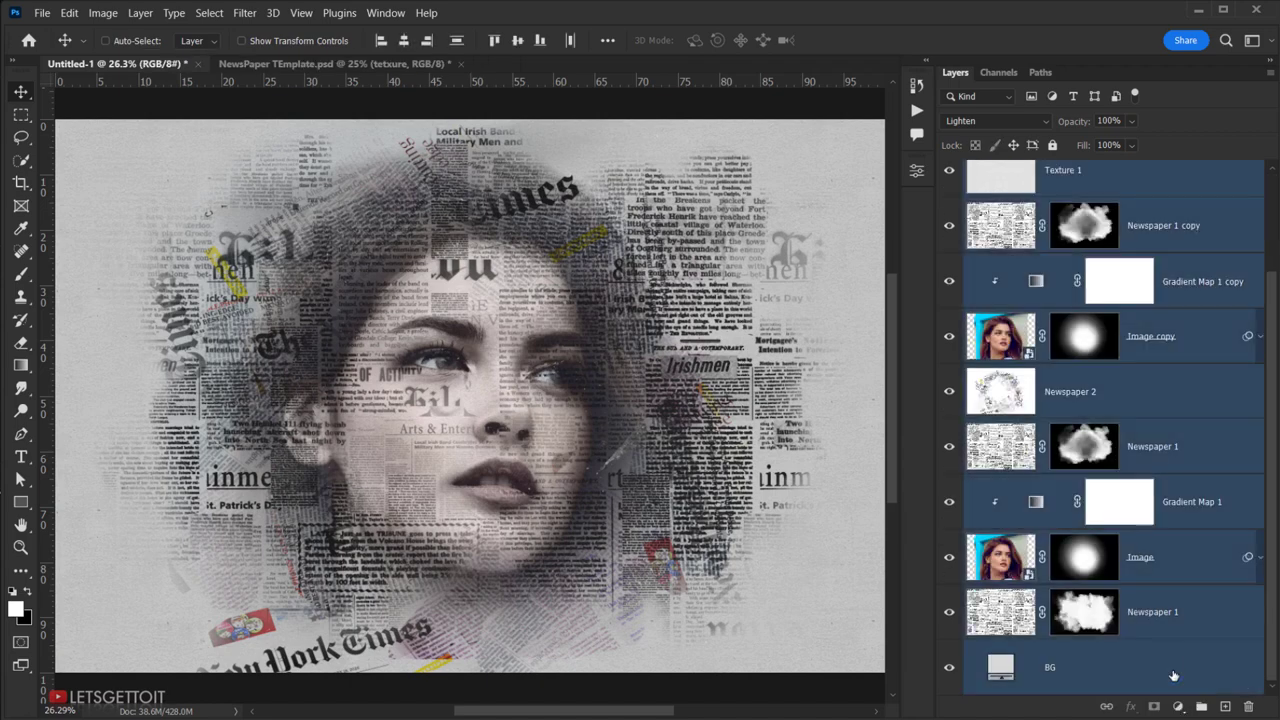
{"action": "left_click", "coordinate": [1201, 706]}
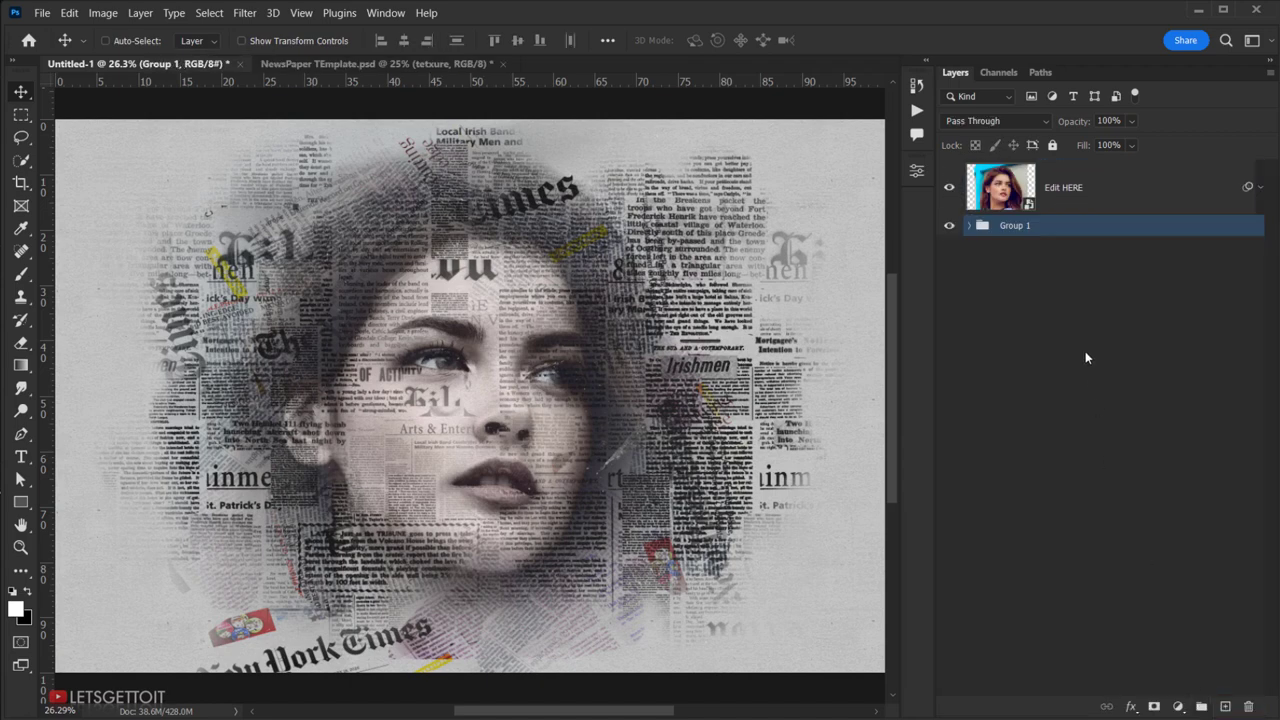
{"action": "double_click", "coordinate": [1024, 226]}
{"action": "type", "text": "Effect"}
{"action": "key", "text": "Return"}
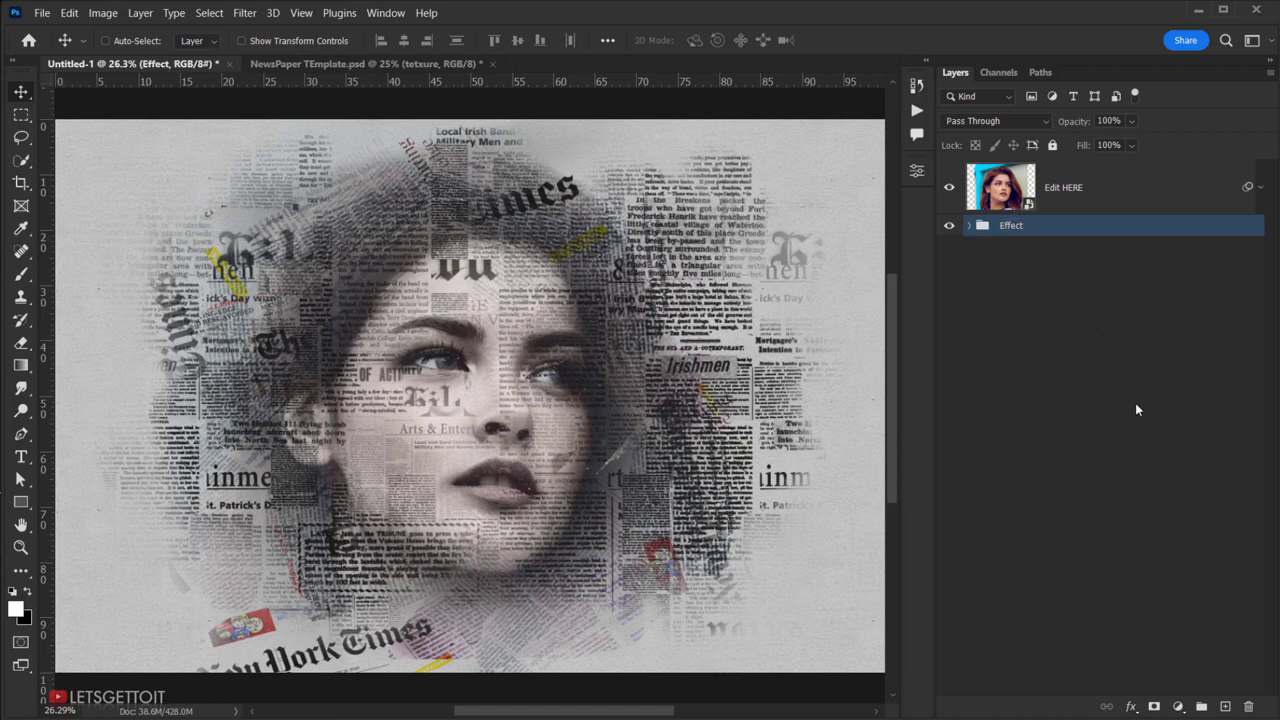
{"action": "left_click", "coordinate": [950, 226]}
{"action": "left_click", "coordinate": [1066, 190]}
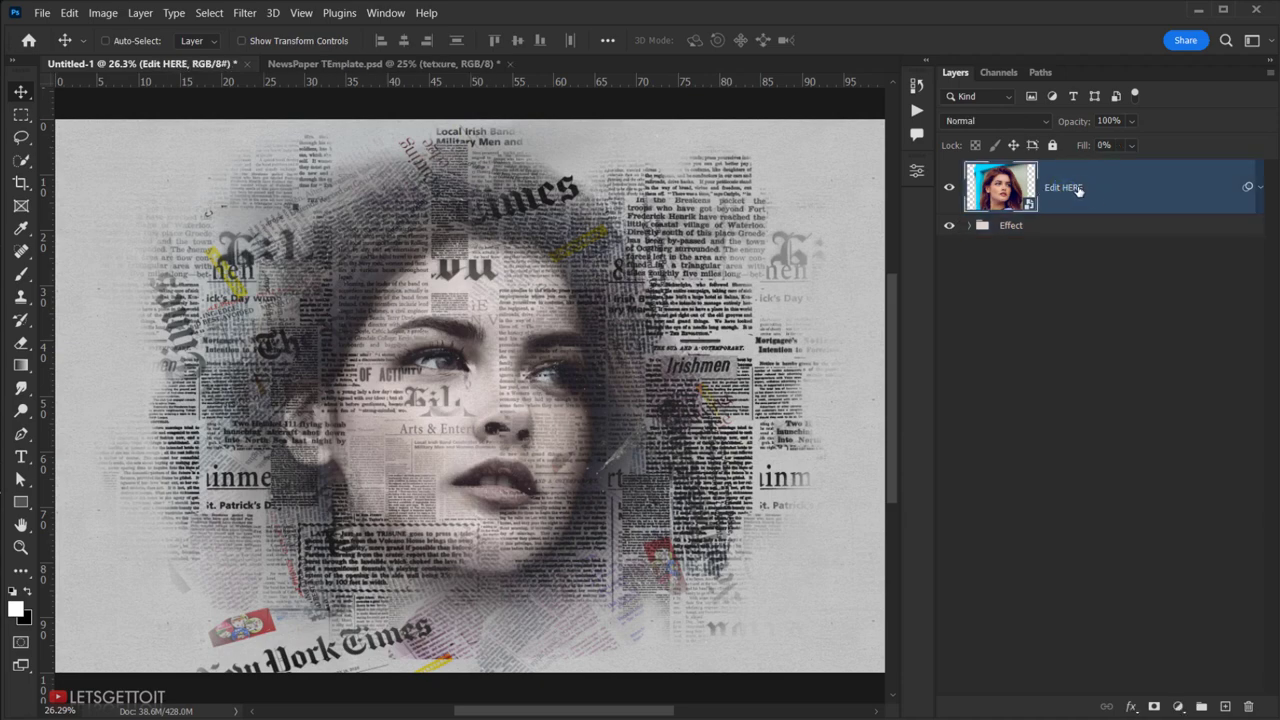
{"action": "right_click", "coordinate": [1078, 190]}
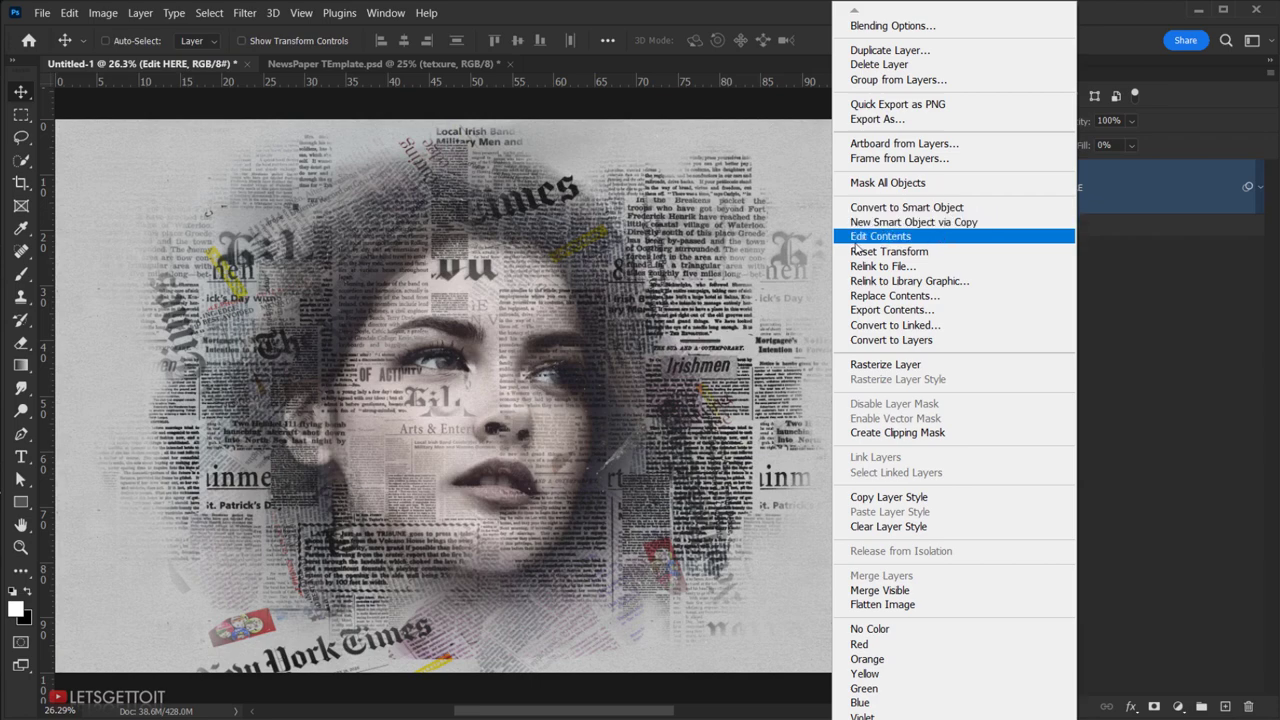
- Open Edit HERE's contents, set rulers to percent, and add a top horizontal and a ~30% vertical guide
{"action": "left_click", "coordinate": [987, 238]}
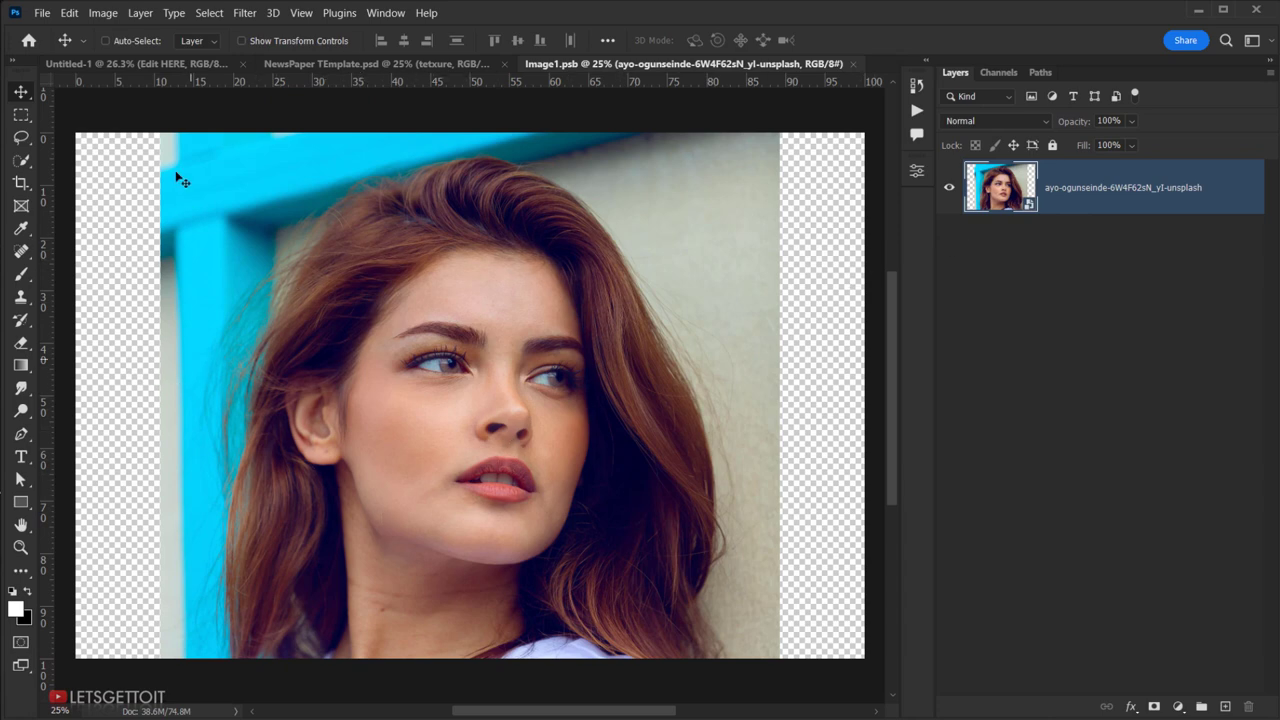
{"action": "right_click", "coordinate": [44, 133]}
{"action": "left_click", "coordinate": [80, 224]}
{"action": "left_click", "coordinate": [301, 13]}
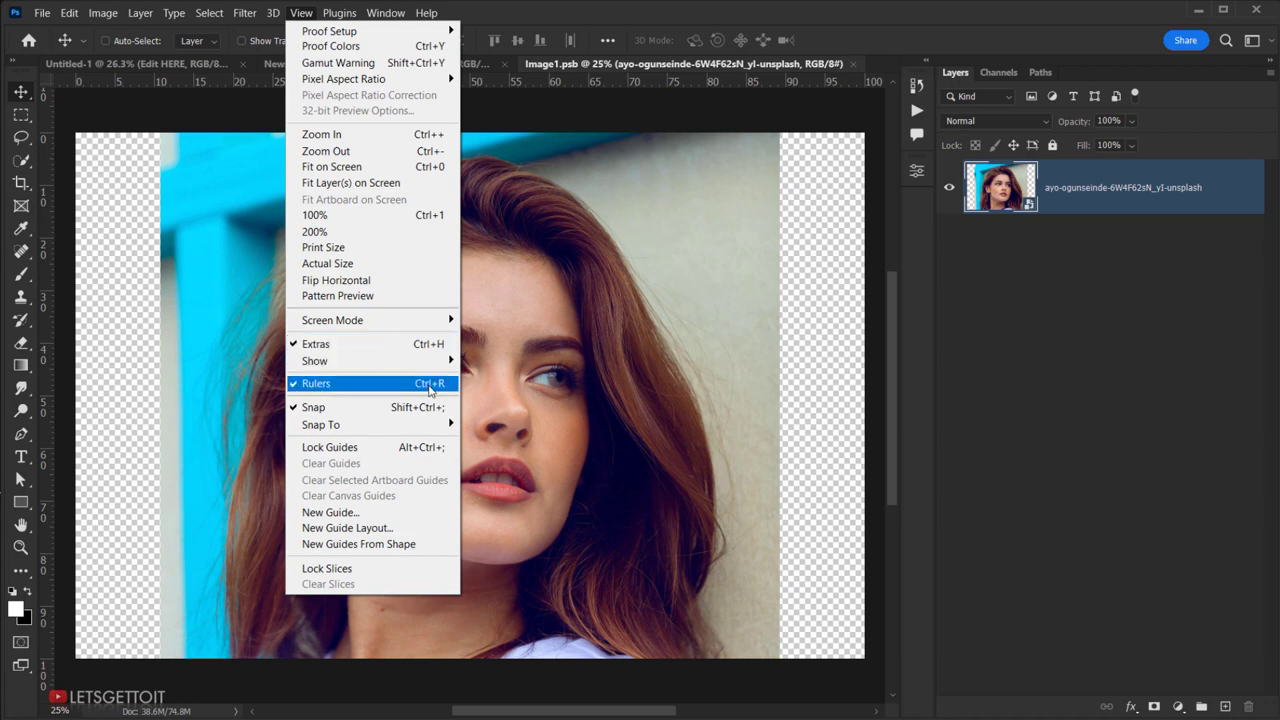
{"action": "left_click", "coordinate": [659, 17]}
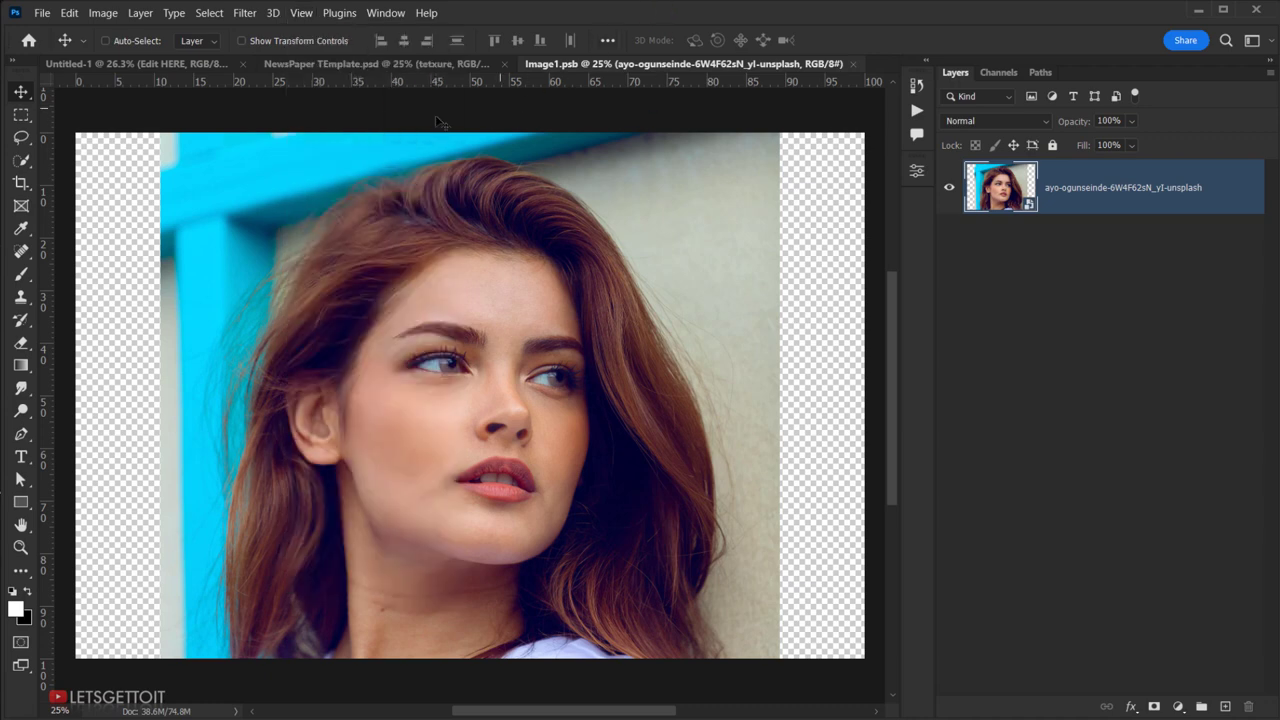
{"action": "left_click_drag", "start_coordinate": [457, 80], "coordinate": [480, 229]}
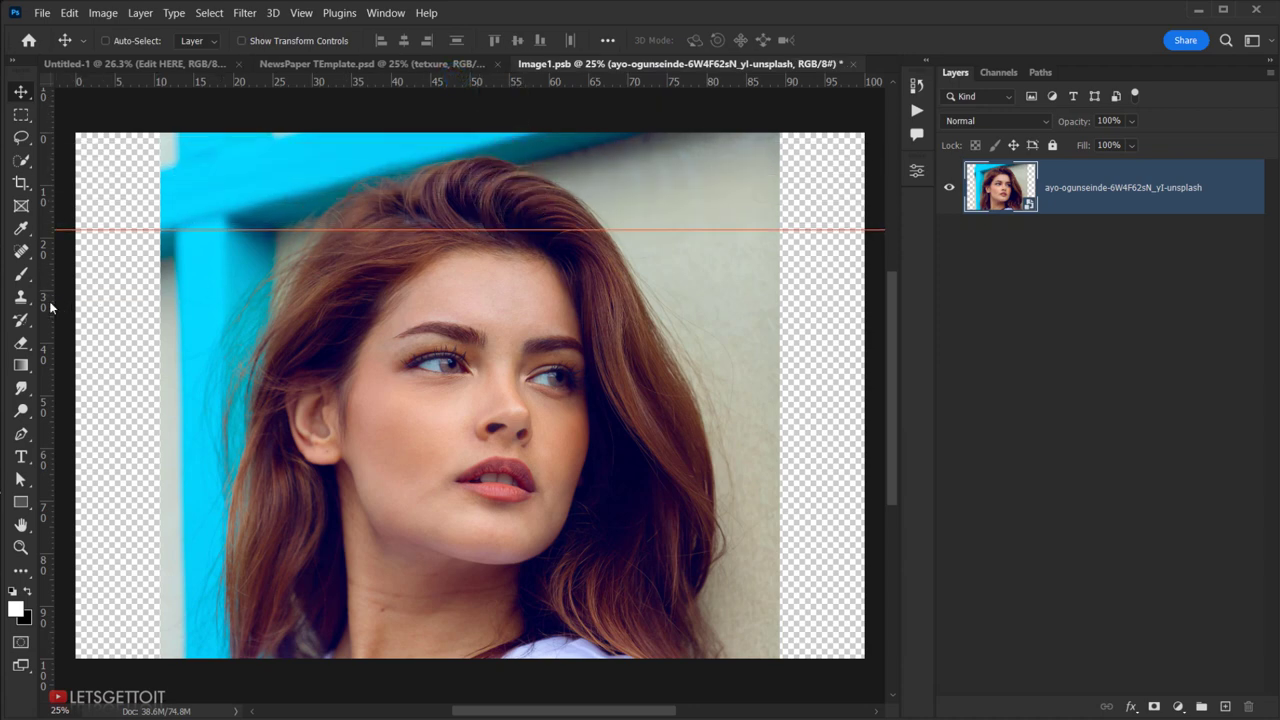
{"action": "left_click_drag", "start_coordinate": [46, 301], "coordinate": [323, 356]}
- Add guides at ~68% width and near the bottom, then place the man's portrait at 16.6%
{"action": "left_click_drag", "start_coordinate": [45, 358], "coordinate": [611, 428]}
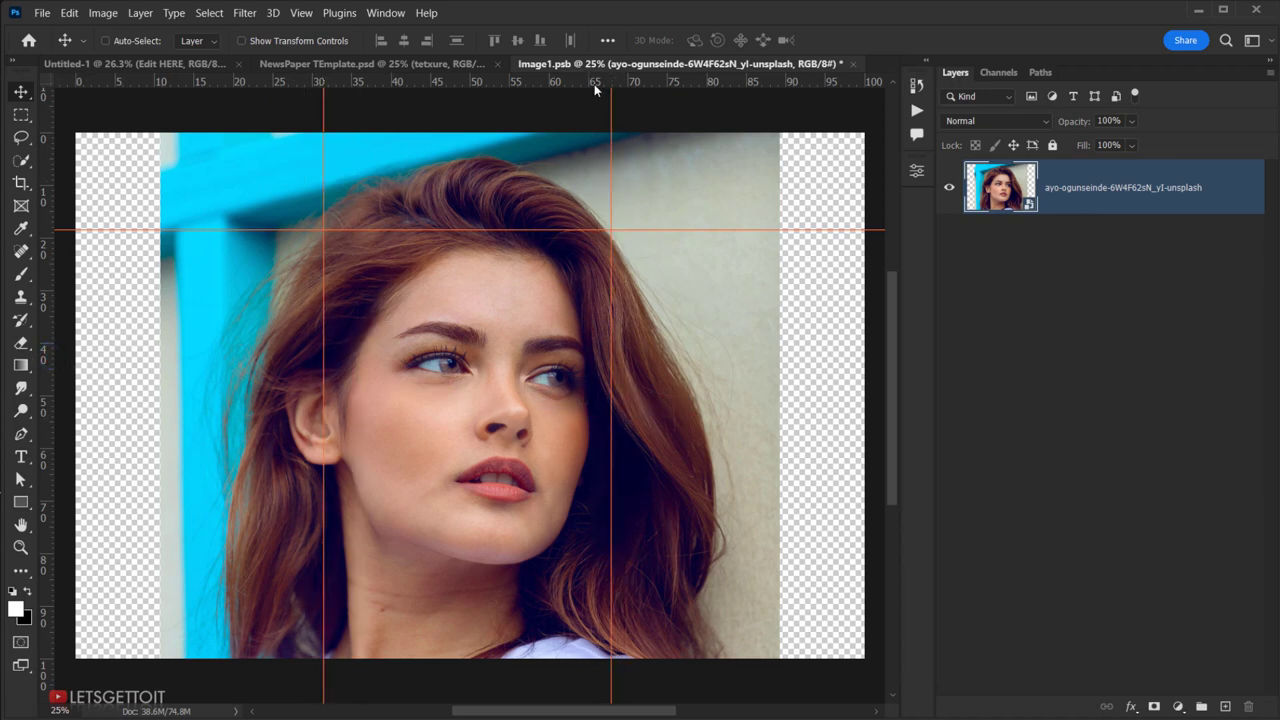
{"action": "left_click_drag", "start_coordinate": [594, 90], "coordinate": [578, 586]}
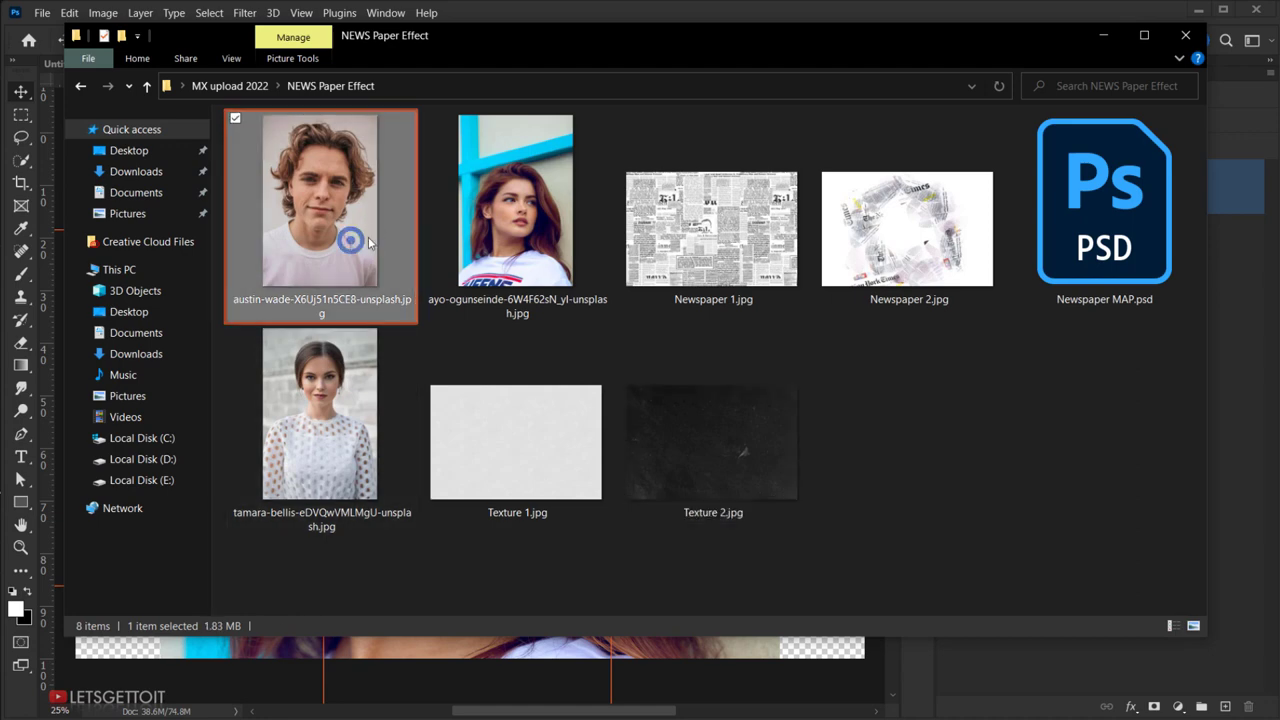
{"action": "left_click_drag", "start_coordinate": [340, 232], "coordinate": [466, 663]}
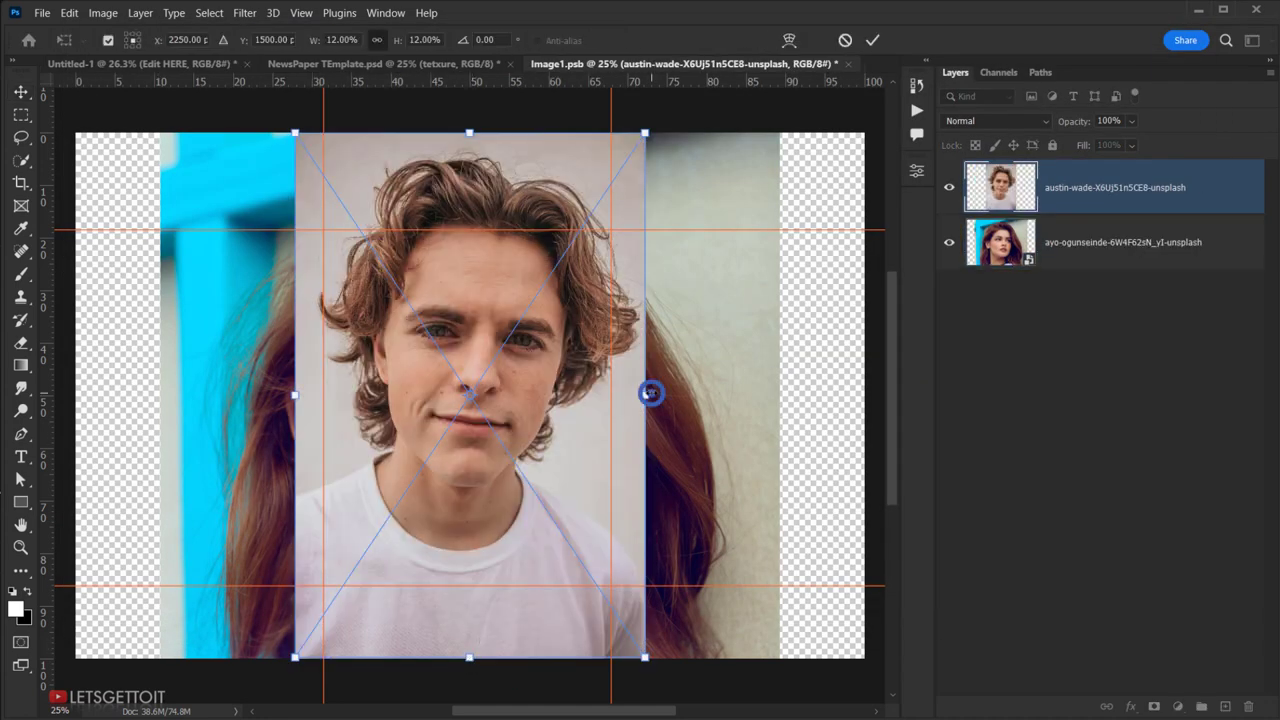
{"action": "left_click_drag", "start_coordinate": [645, 395], "coordinate": [779, 395]}
{"action": "left_click_drag", "start_coordinate": [598, 408], "coordinate": [557, 469]}
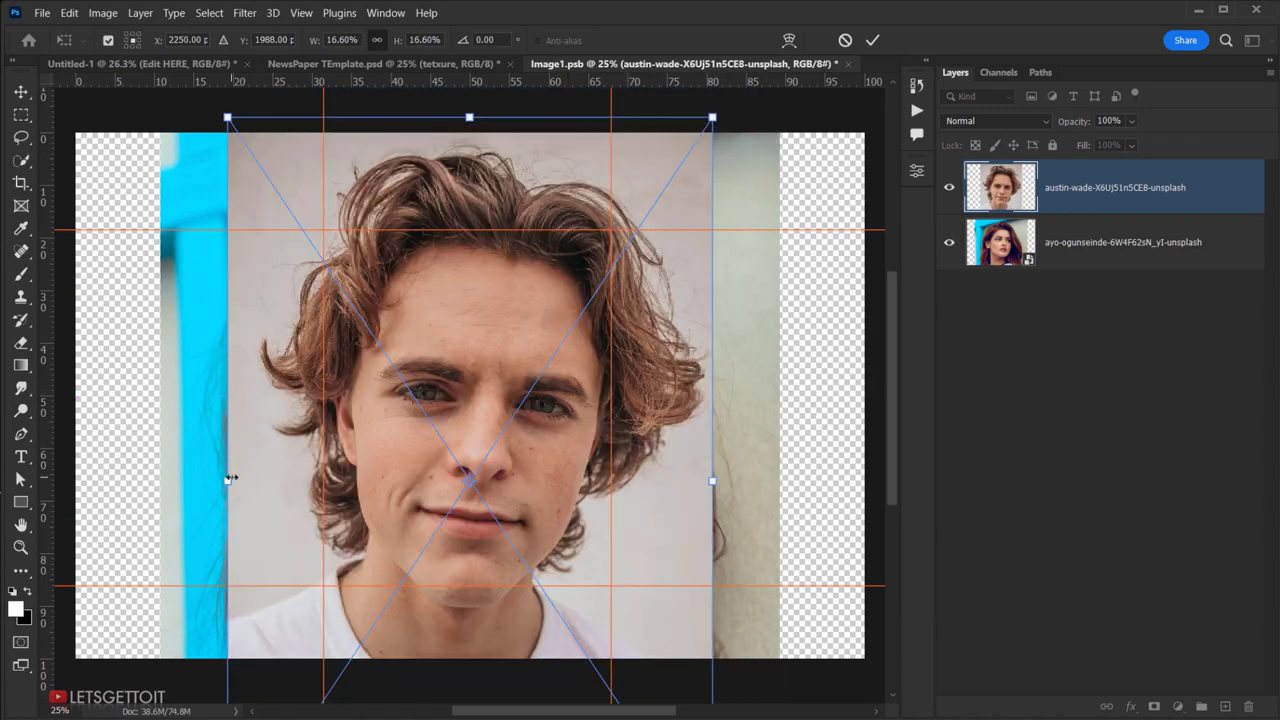
- Fit the man's portrait to 16% between the guides, commit it, and save Image1.psb
{"action": "left_click_drag", "start_coordinate": [228, 480], "coordinate": [245, 480]}
{"action": "left_click_drag", "start_coordinate": [581, 463], "coordinate": [568, 464]}
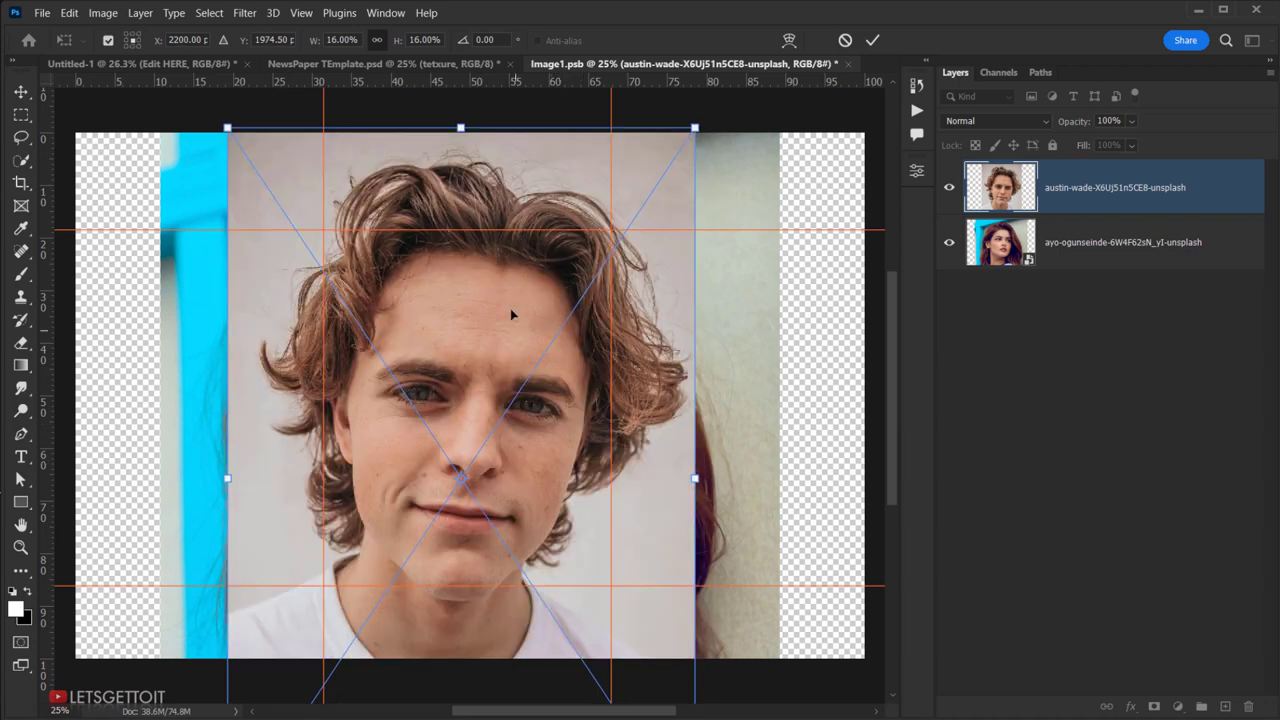
{"action": "left_click", "coordinate": [873, 40]}
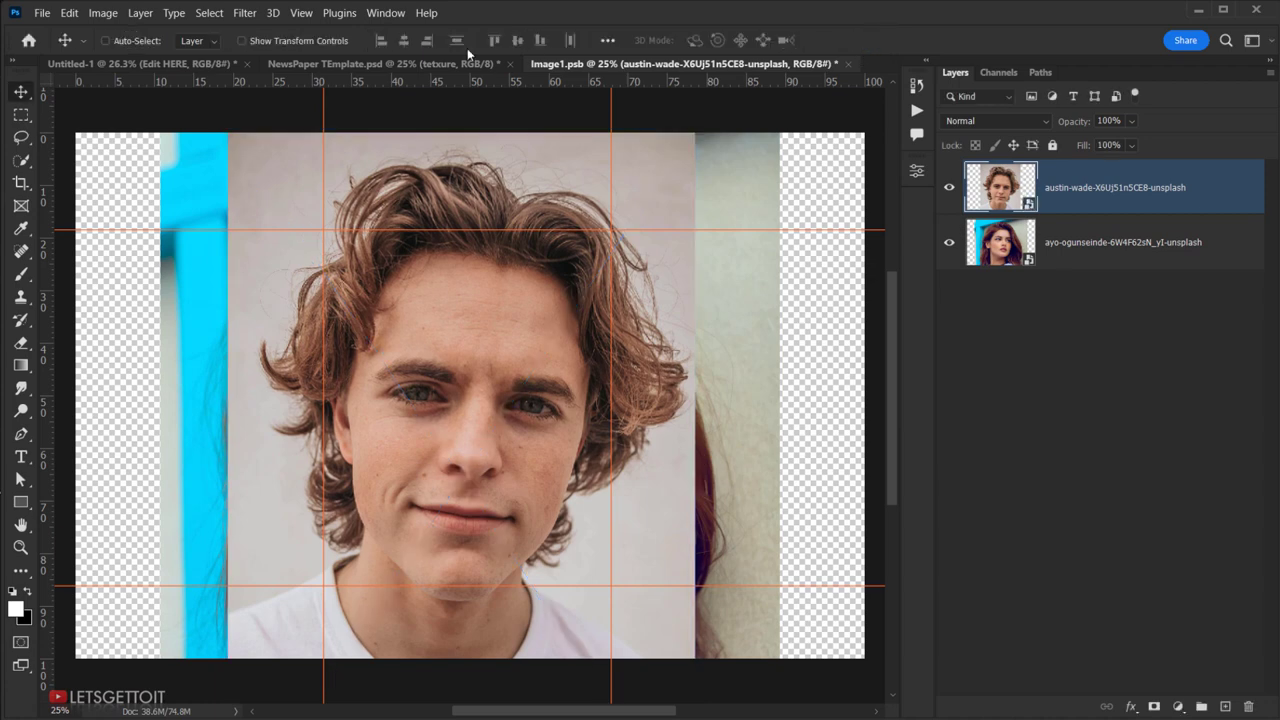
{"action": "left_click", "coordinate": [42, 12]}
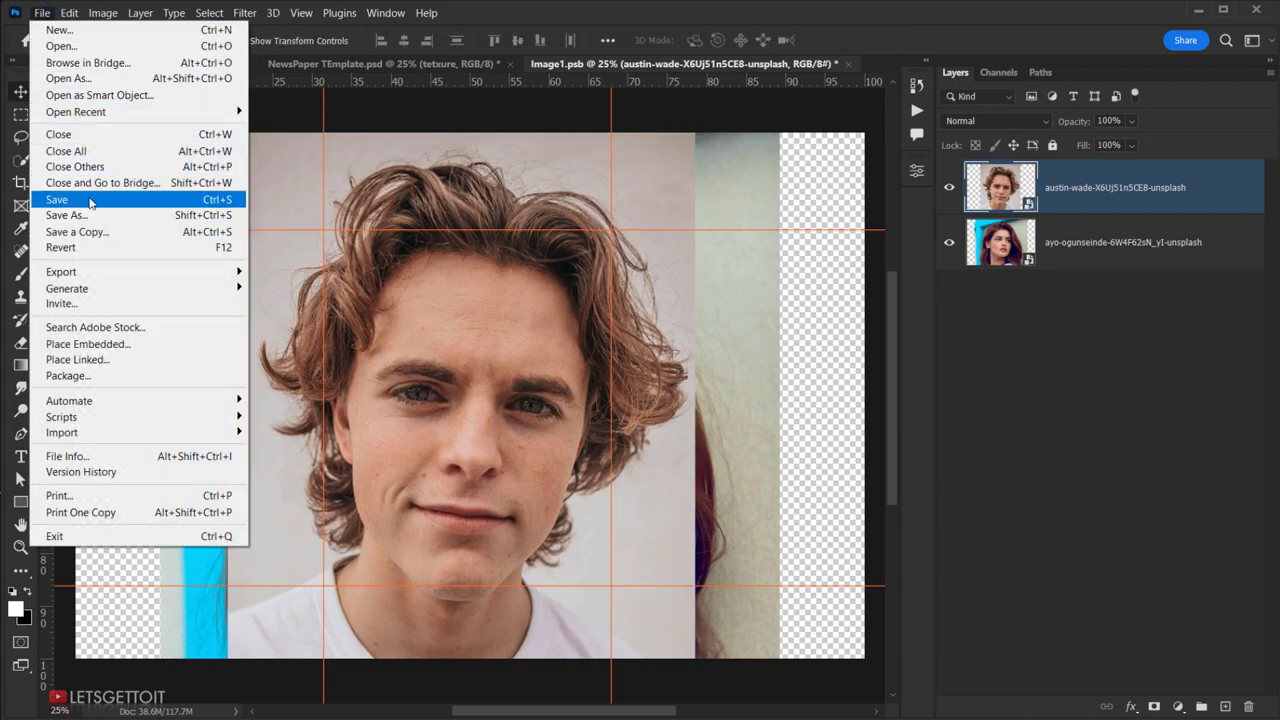
{"action": "left_click", "coordinate": [124, 205]}
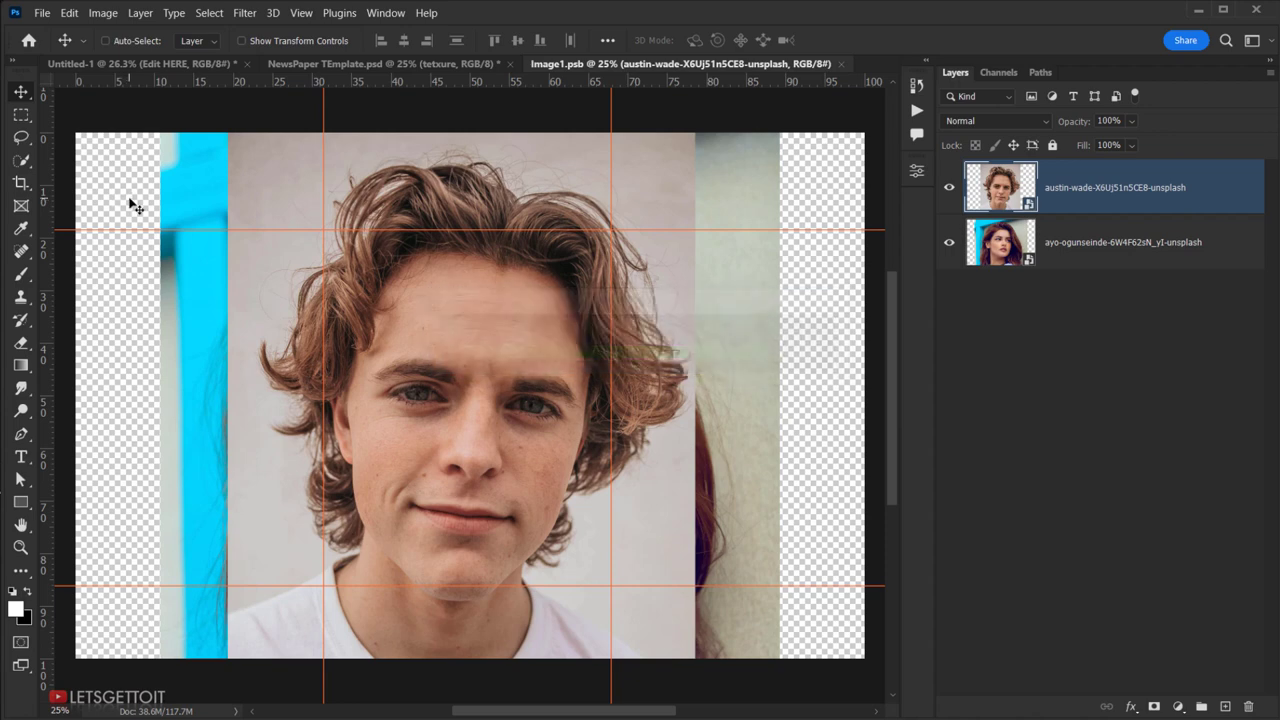
- Back in the template, set the Gradient Map 1 copy fill in the Effect group to 50%
{"action": "left_click", "coordinate": [162, 64]}
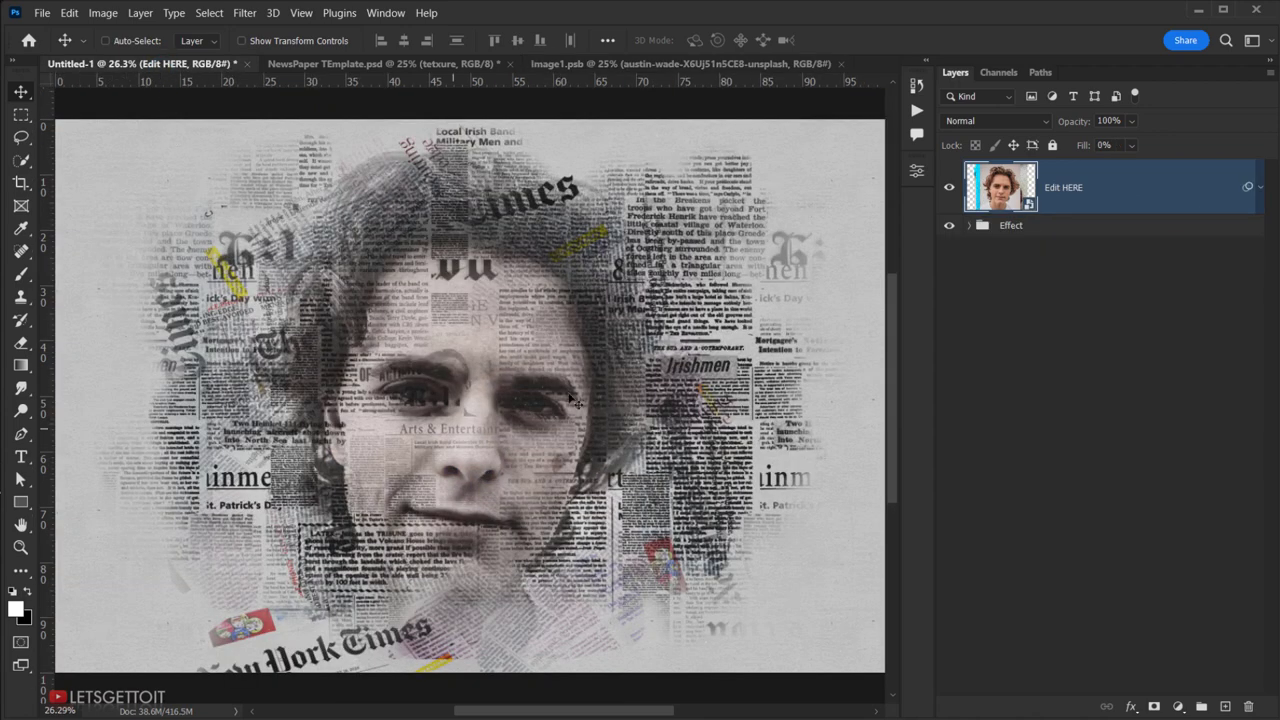
{"action": "left_click", "coordinate": [970, 226]}
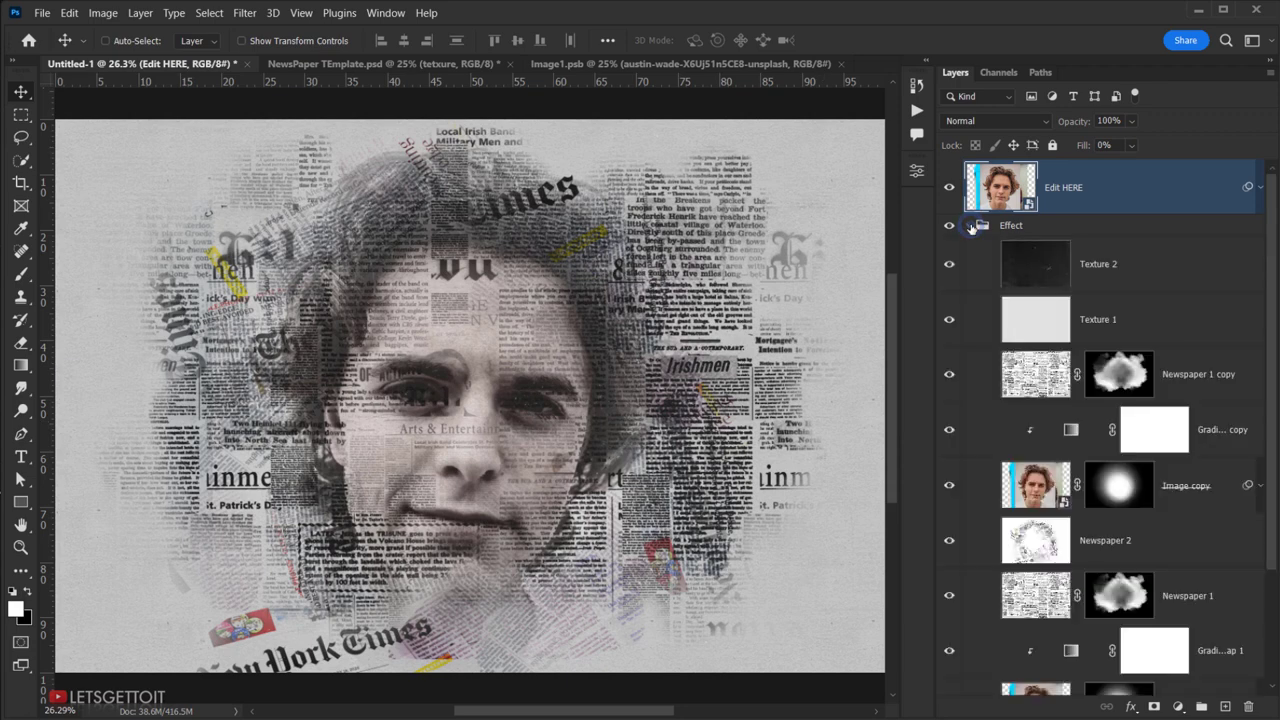
{"action": "left_click", "coordinate": [1075, 430]}
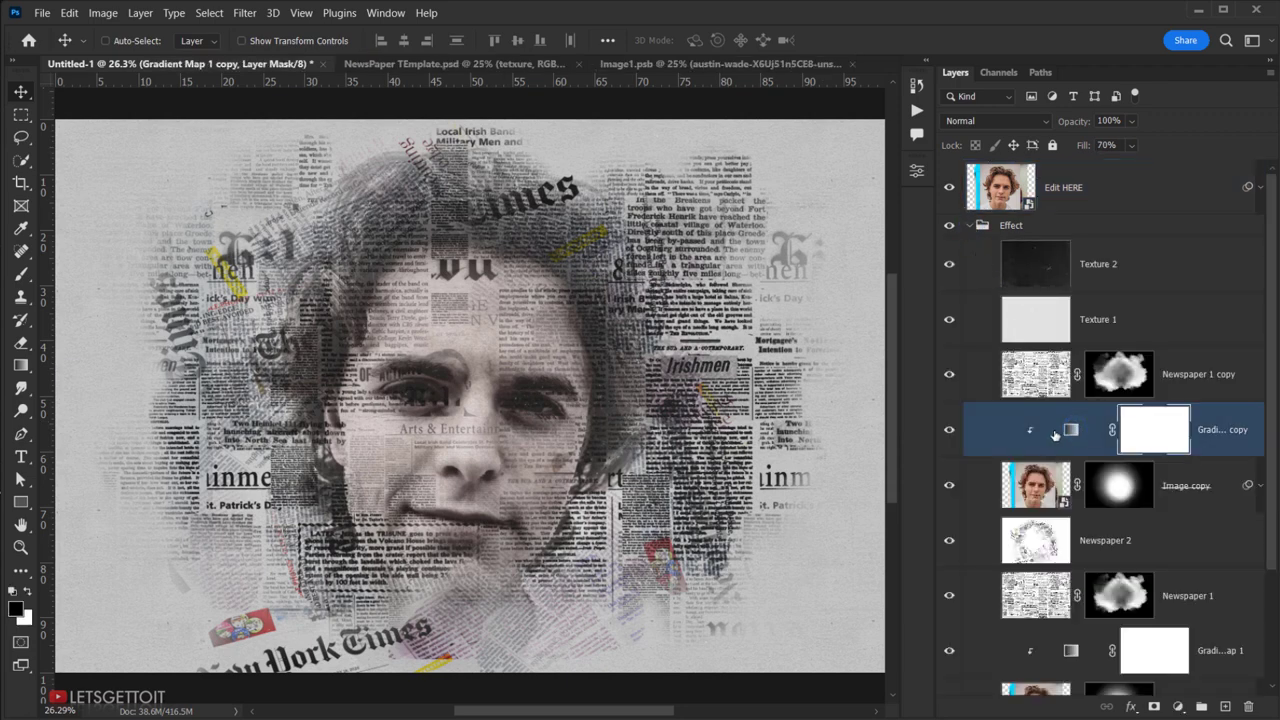
{"action": "left_click_drag", "start_coordinate": [1080, 145], "coordinate": [1120, 145]}
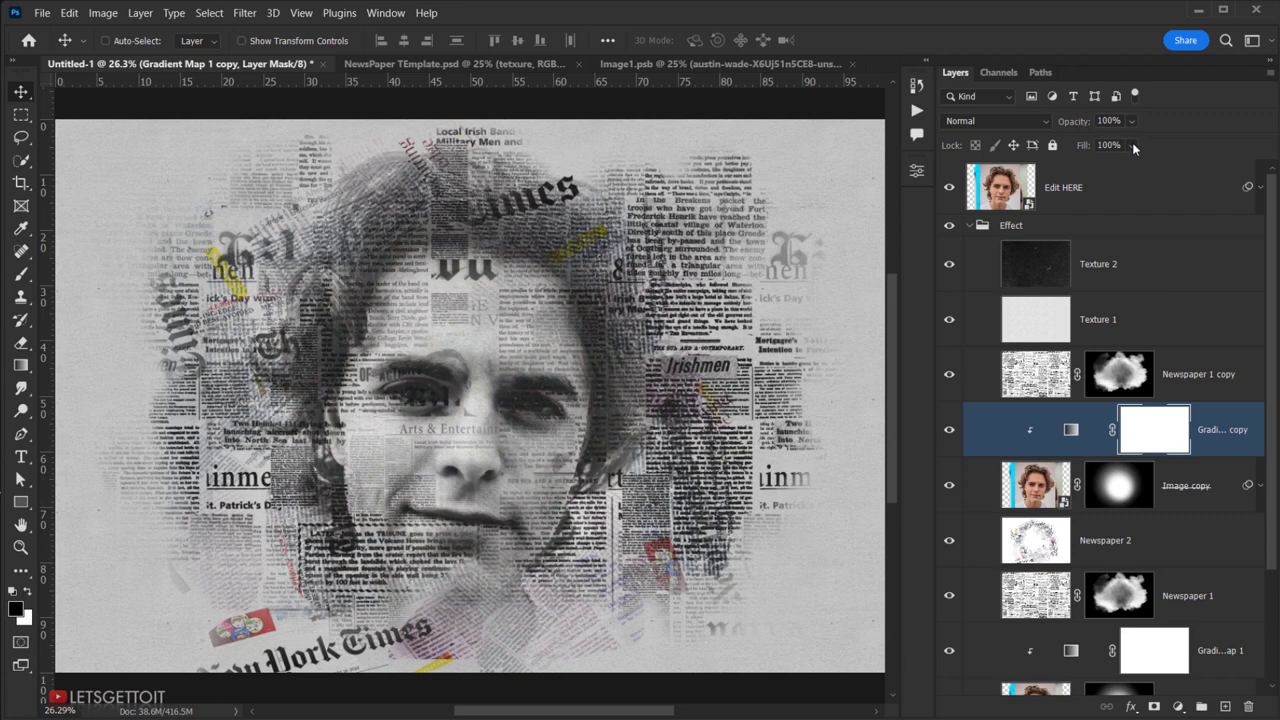
{"action": "left_click_drag", "start_coordinate": [1149, 168], "coordinate": [1015, 180]}
{"action": "left_click", "coordinate": [952, 429]}
{"action": "left_click", "coordinate": [952, 429]}
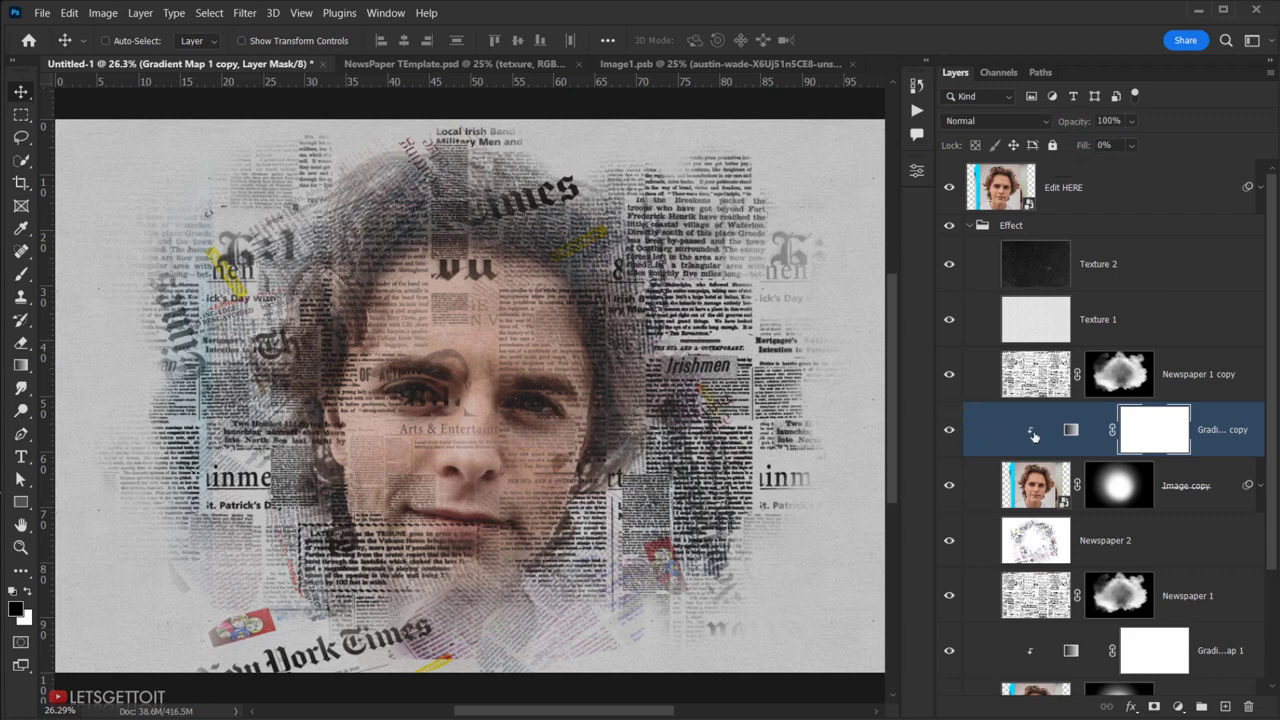
{"action": "left_click", "coordinate": [1131, 145]}
{"action": "left_click_drag", "start_coordinate": [1134, 166], "coordinate": [1175, 175]}
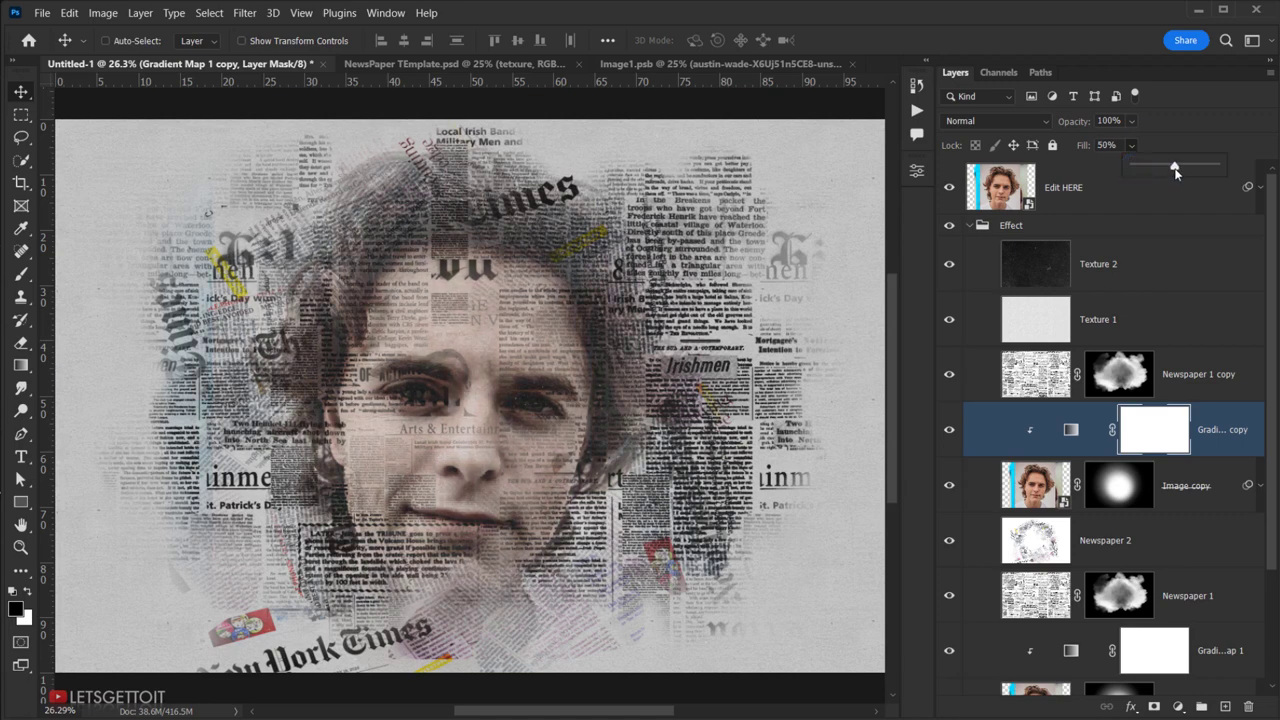
{"action": "left_click", "coordinate": [1172, 148]}
- Open Edit HERE's contents and place the portrait of the woman in a white lace top
{"action": "right_click", "coordinate": [1073, 187]}
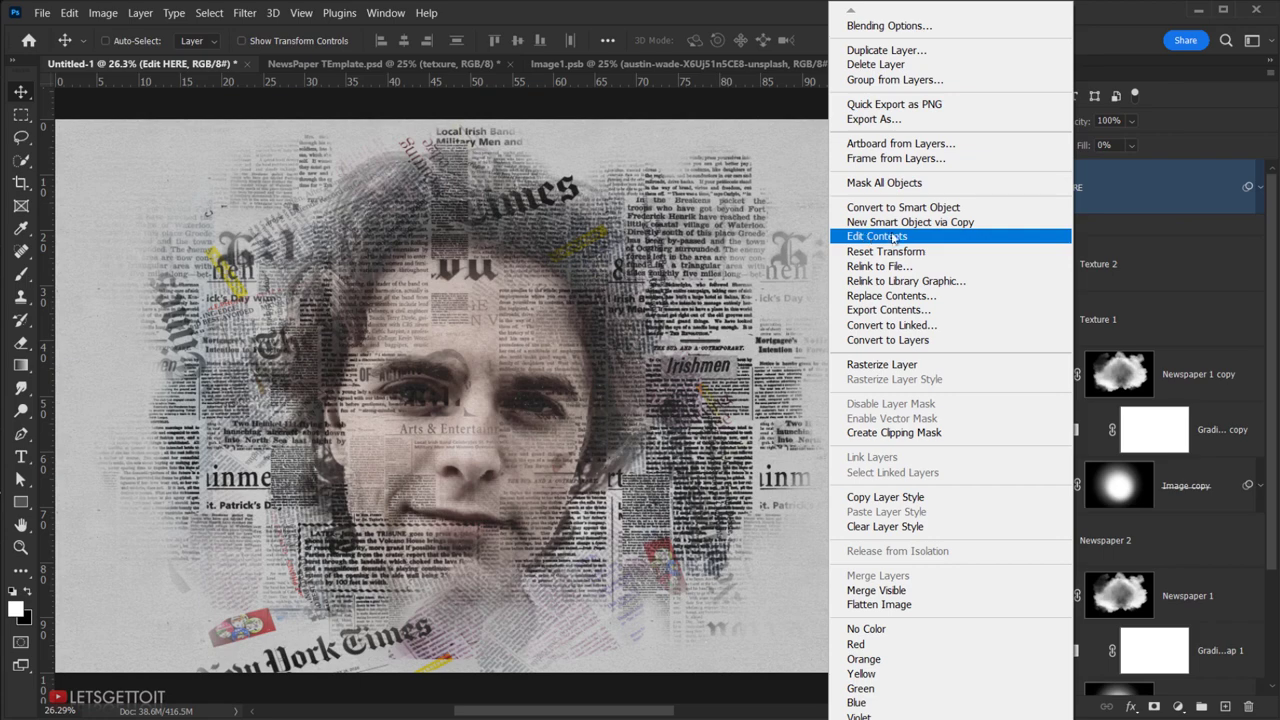
{"action": "left_click", "coordinate": [1003, 238]}
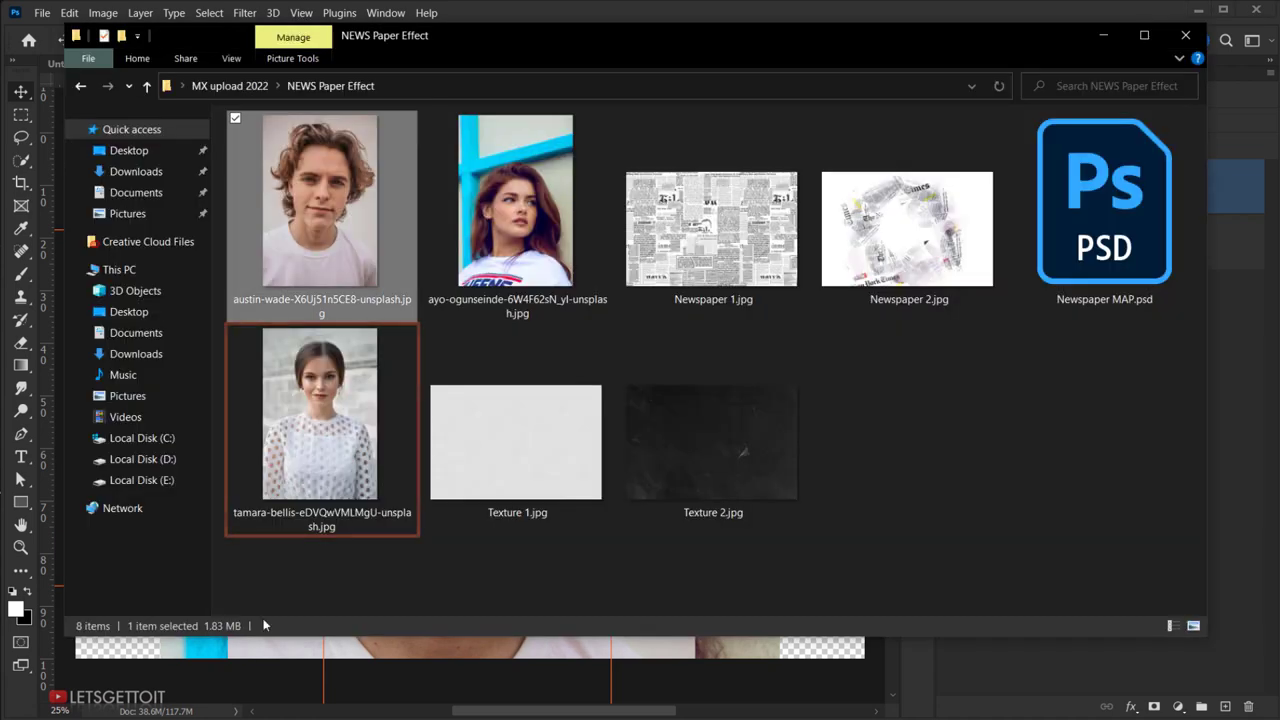
{"action": "left_click", "coordinate": [325, 445]}
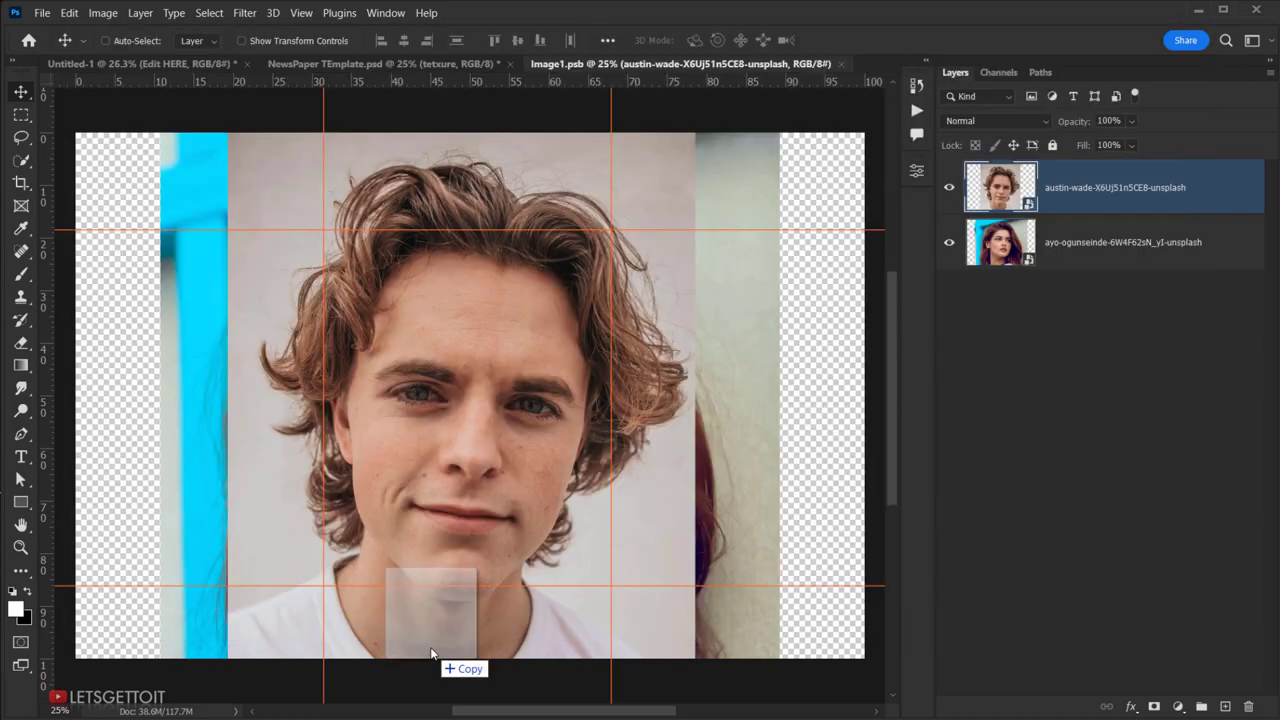
{"action": "left_click_drag", "start_coordinate": [320, 392], "coordinate": [447, 578]}
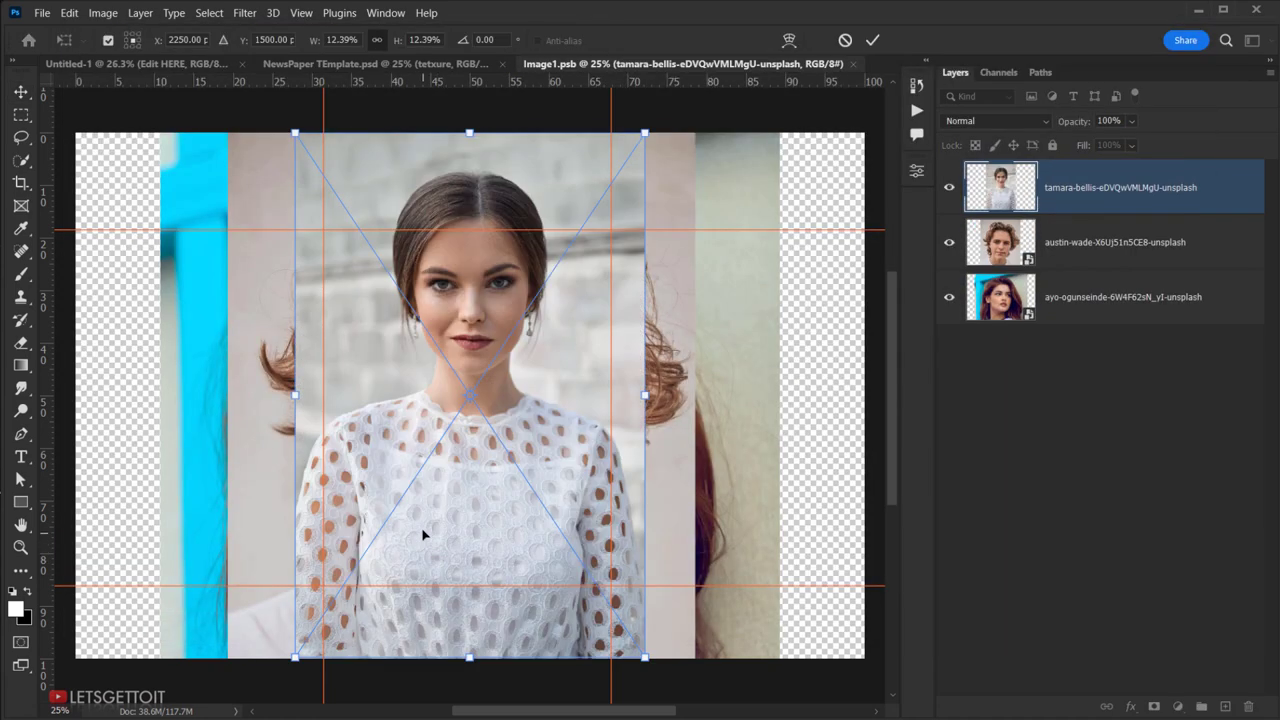
- Enlarge the portrait to 27.08% with her face centred, commit it, and close Image1.psb
{"action": "scroll", "coordinate": [425, 525], "scroll_direction": "down", "scroll_amount": 2}
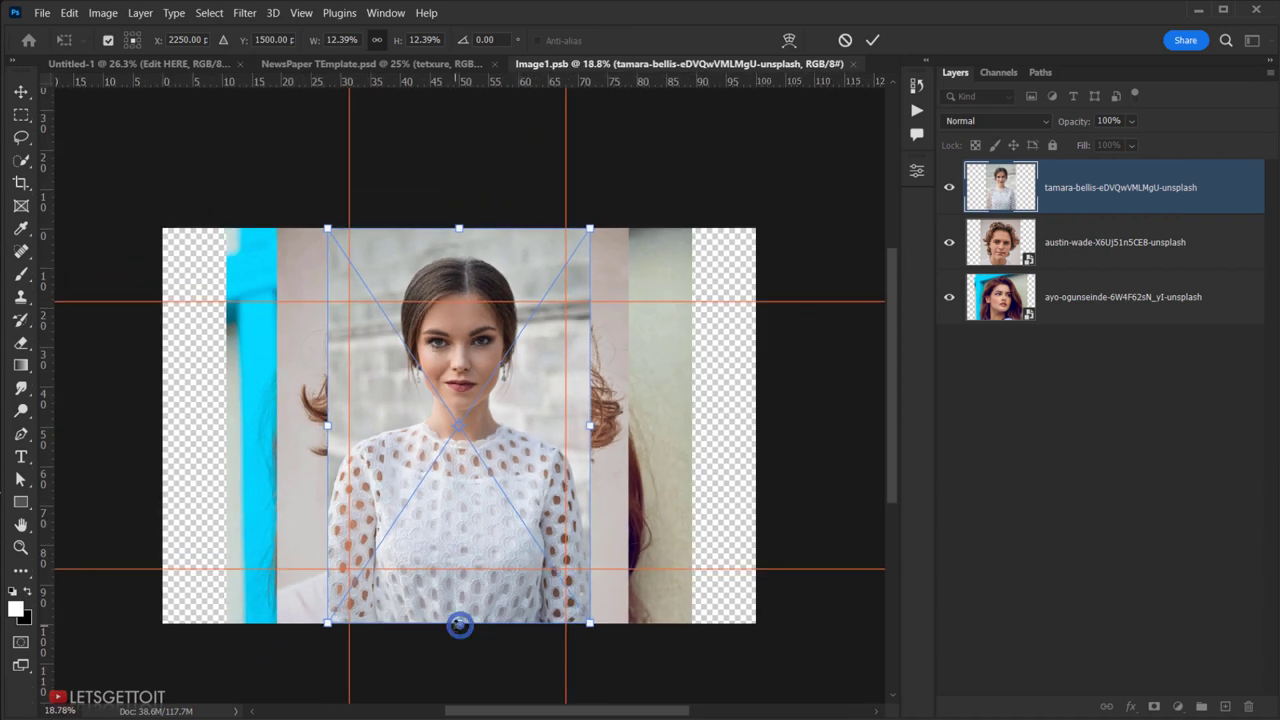
{"action": "left_click_drag", "start_coordinate": [458, 624], "coordinate": [459, 671]}
{"action": "left_click_drag", "start_coordinate": [606, 449], "coordinate": [755, 420]}
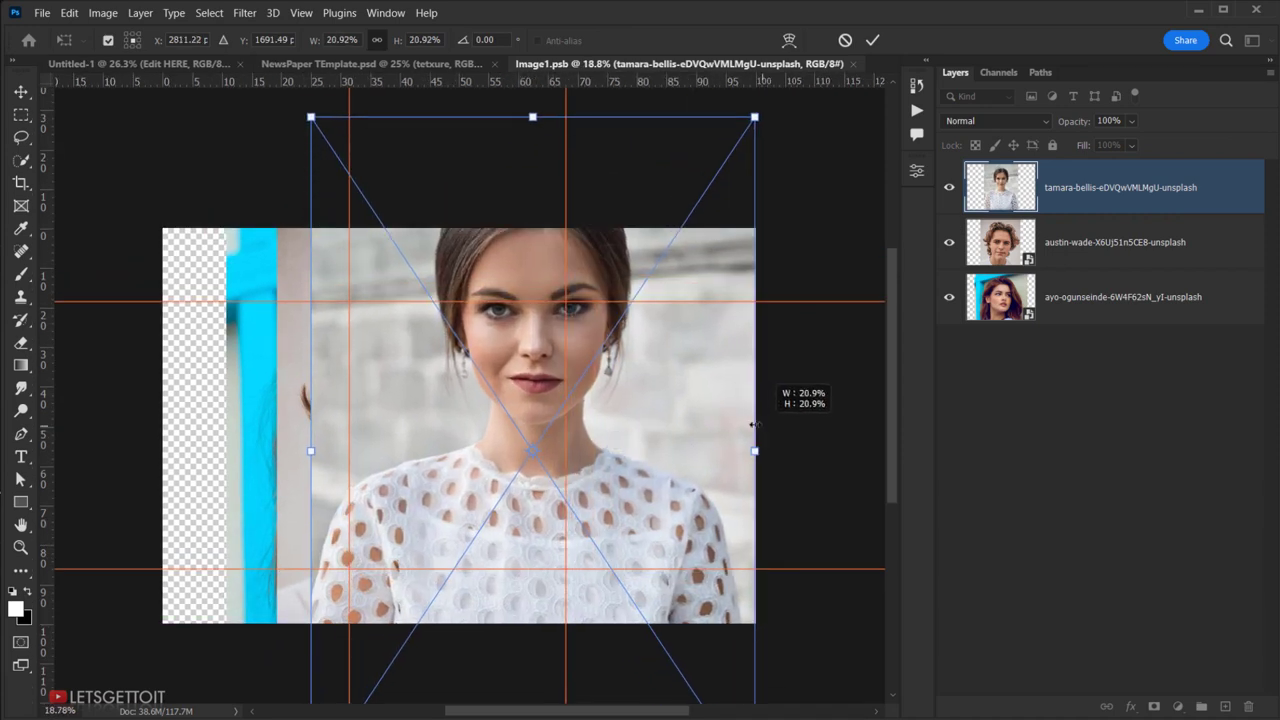
{"action": "left_click_drag", "start_coordinate": [595, 395], "coordinate": [520, 488]}
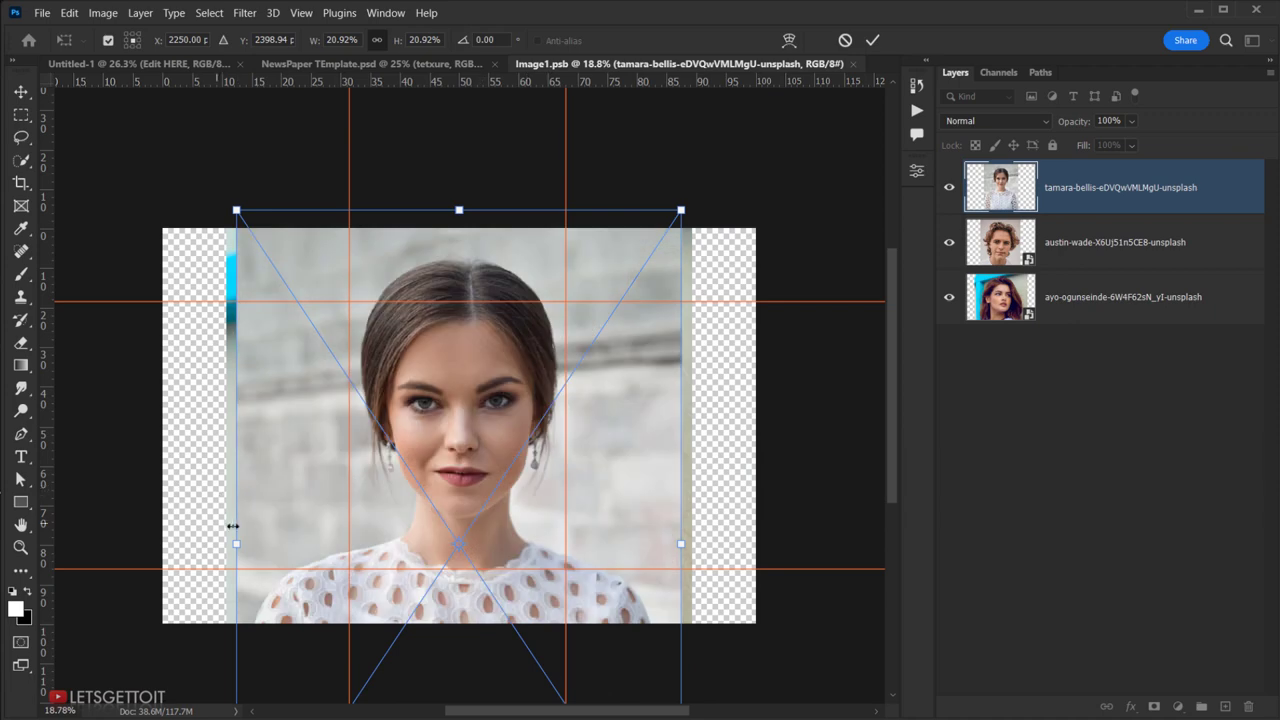
{"action": "left_click_drag", "start_coordinate": [236, 538], "coordinate": [106, 540]}
{"action": "left_click_drag", "start_coordinate": [468, 398], "coordinate": [516, 462]}
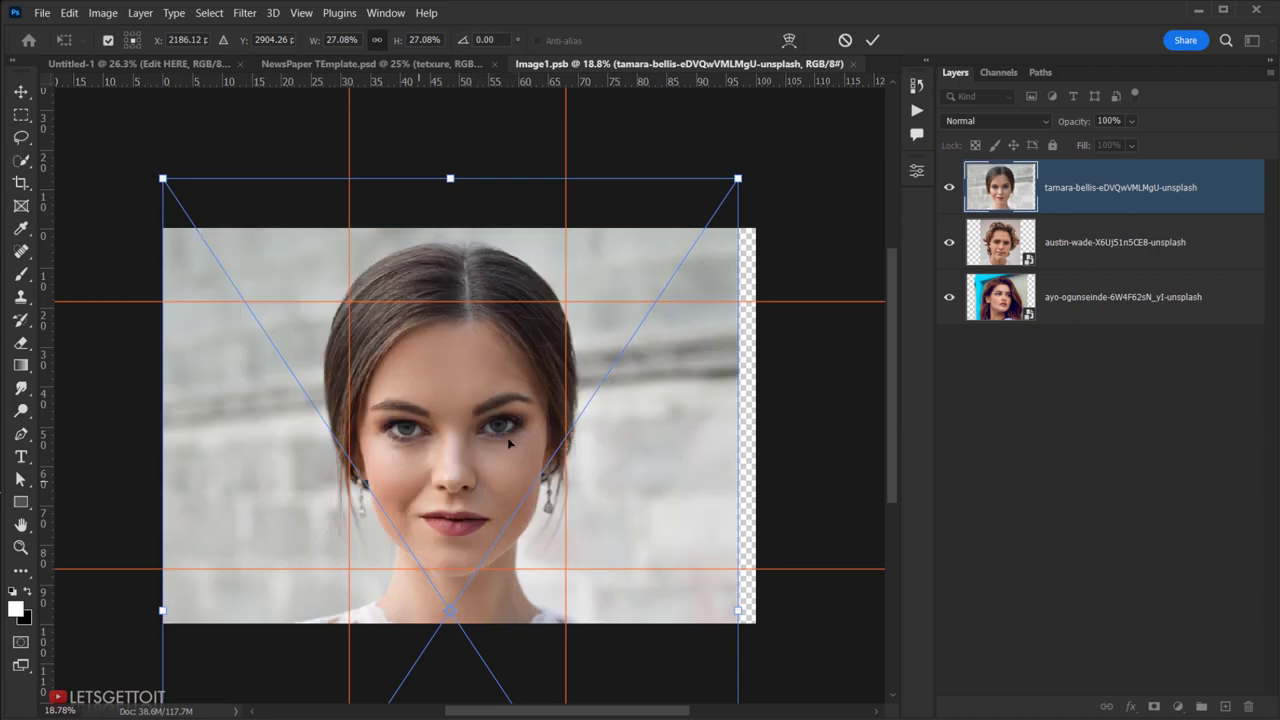
{"action": "left_click", "coordinate": [875, 41]}
{"action": "left_click", "coordinate": [855, 66]}
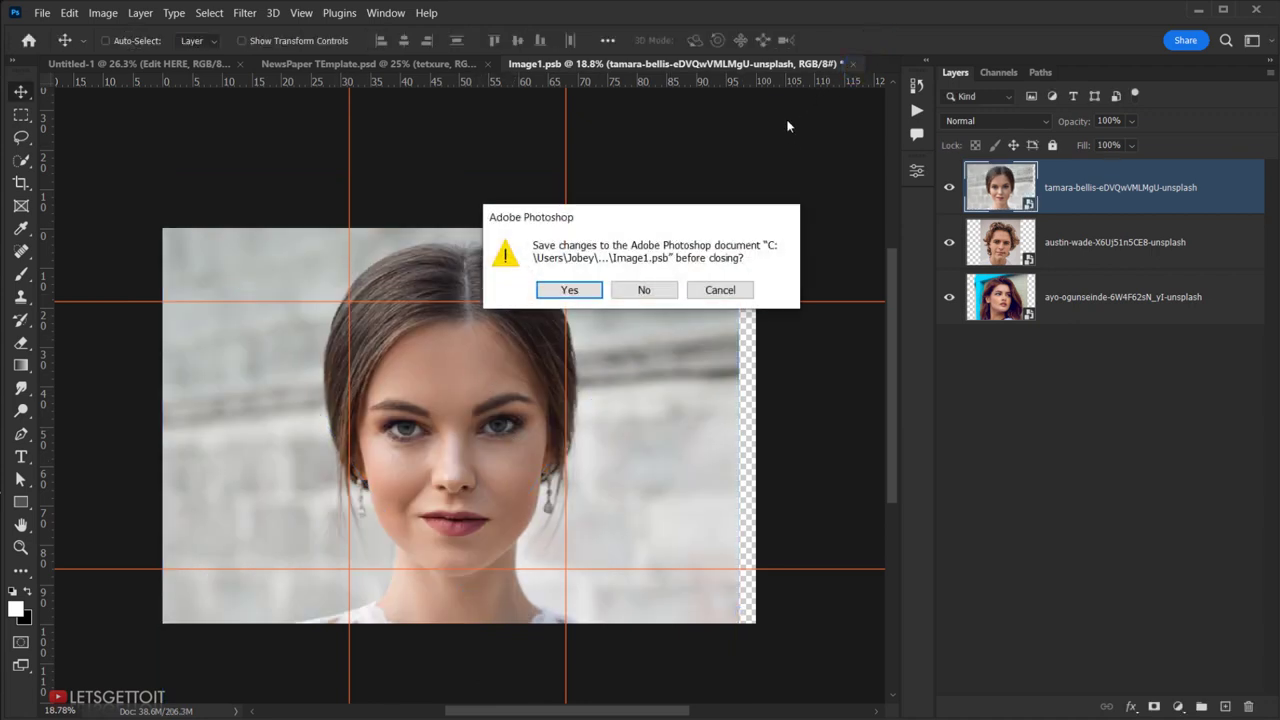
- Save the smart object, raise Gradient Map 1 copy's fill to 100%, compare it, and collapse the Effect group
{"action": "left_click", "coordinate": [569, 290]}
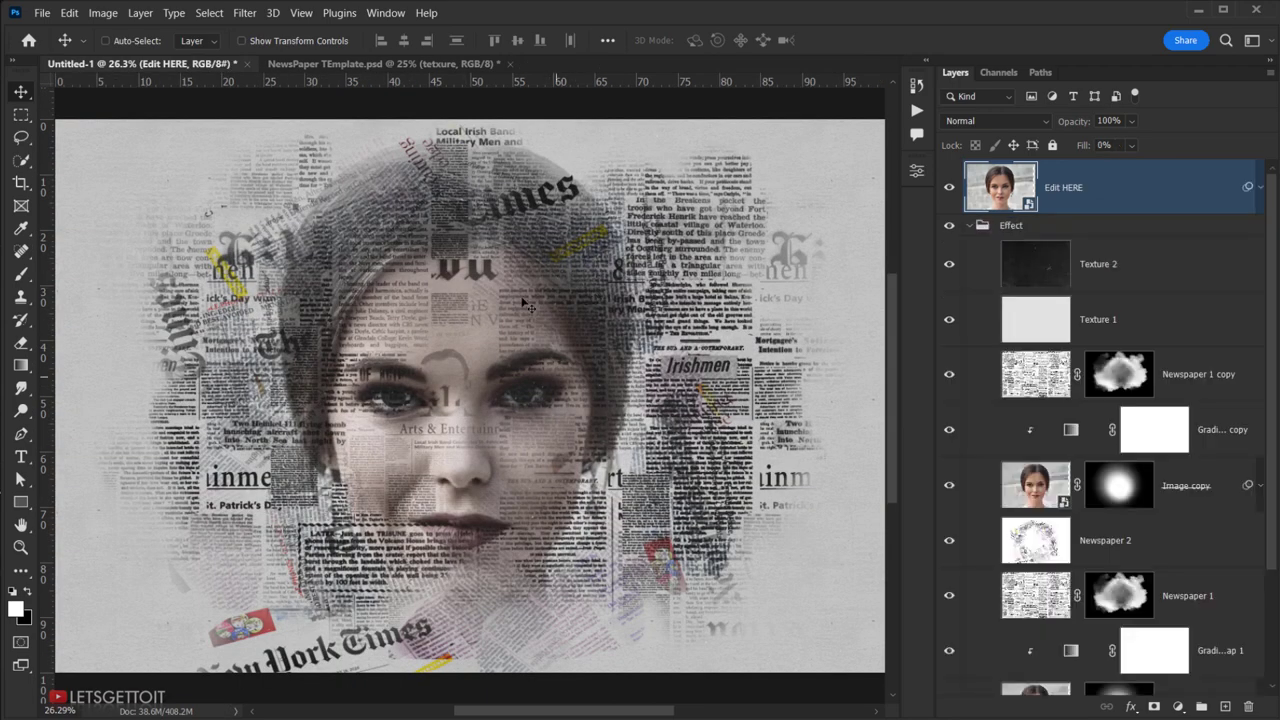
{"action": "left_click", "coordinate": [1068, 430]}
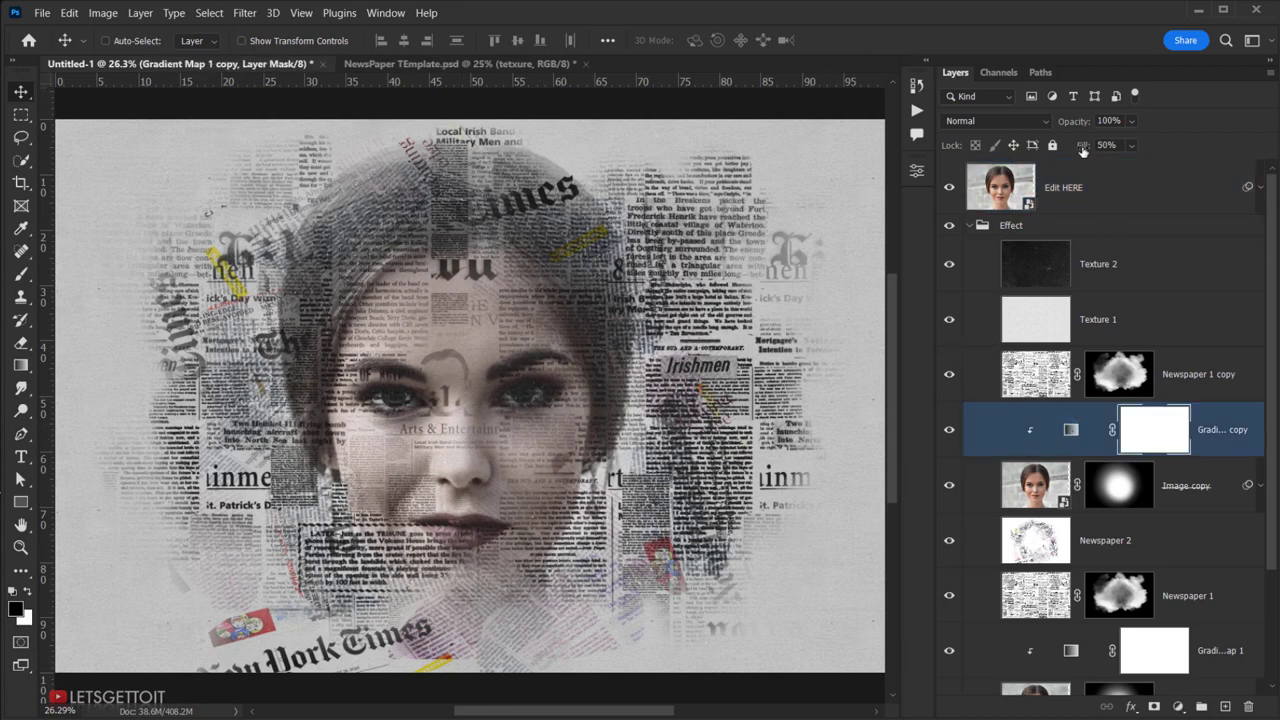
{"action": "left_click_drag", "start_coordinate": [1082, 150], "coordinate": [1247, 146]}
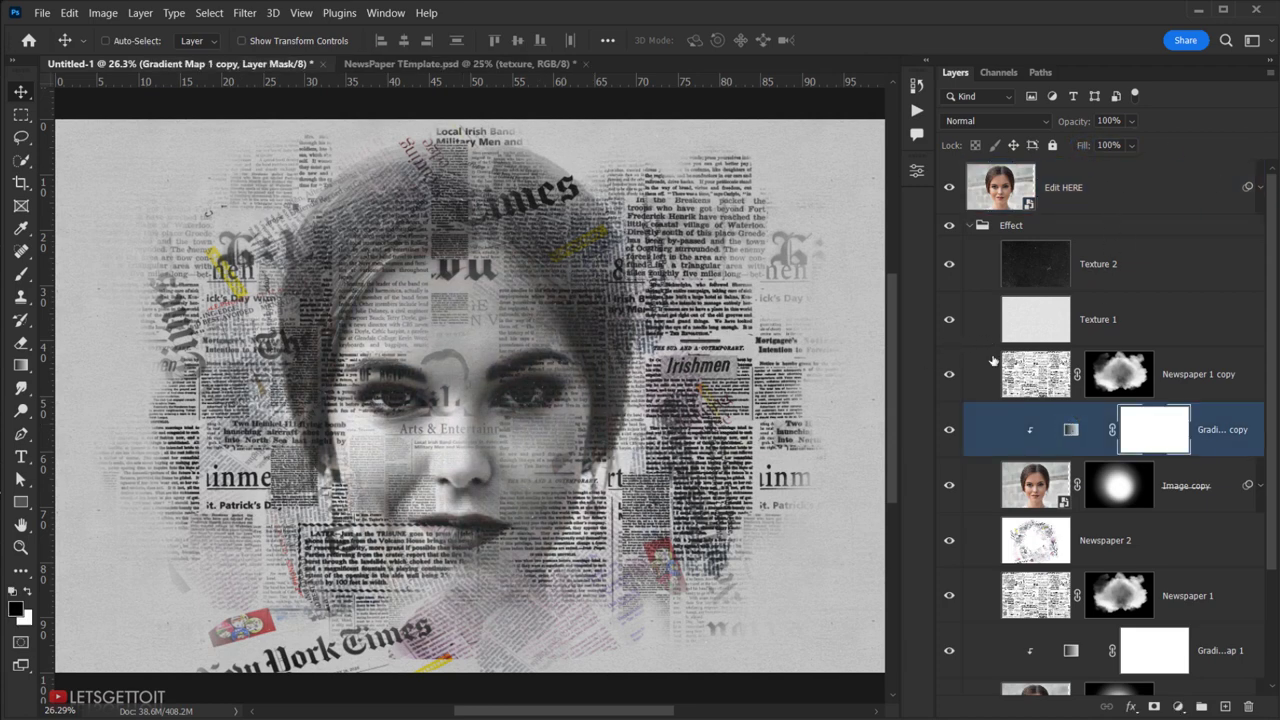
{"action": "left_click", "coordinate": [950, 432]}
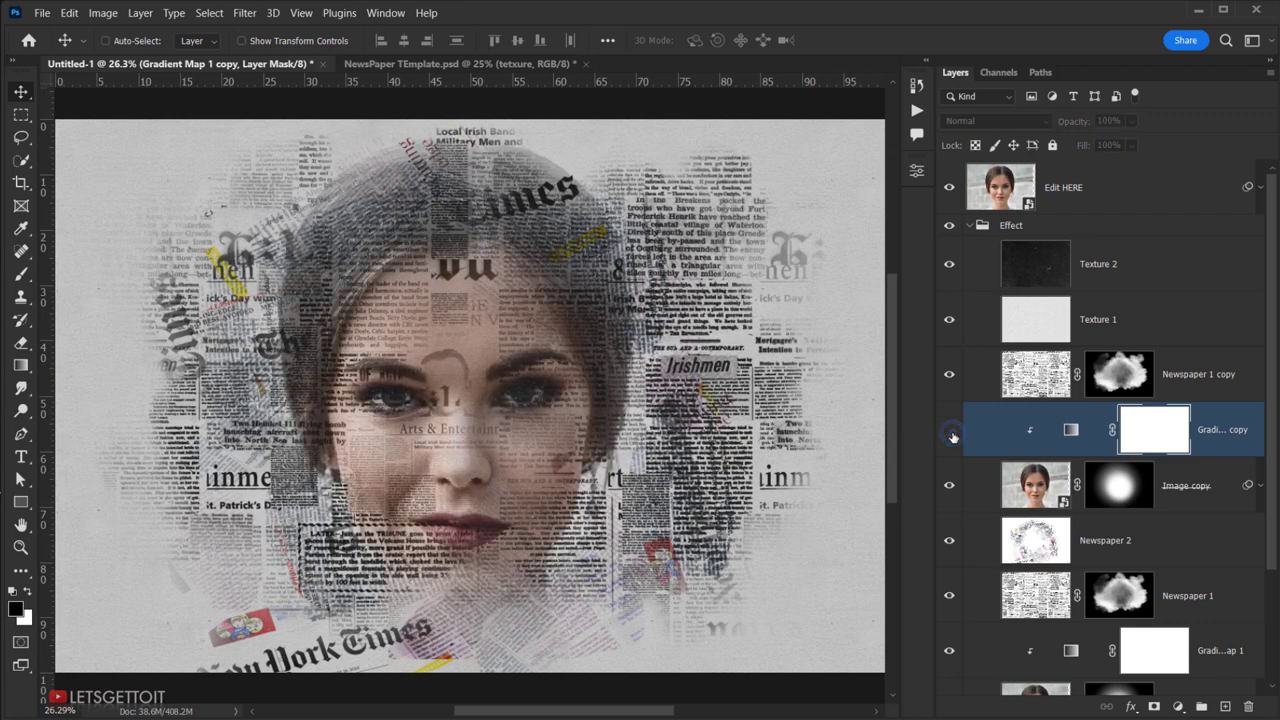
{"action": "left_click", "coordinate": [950, 432]}
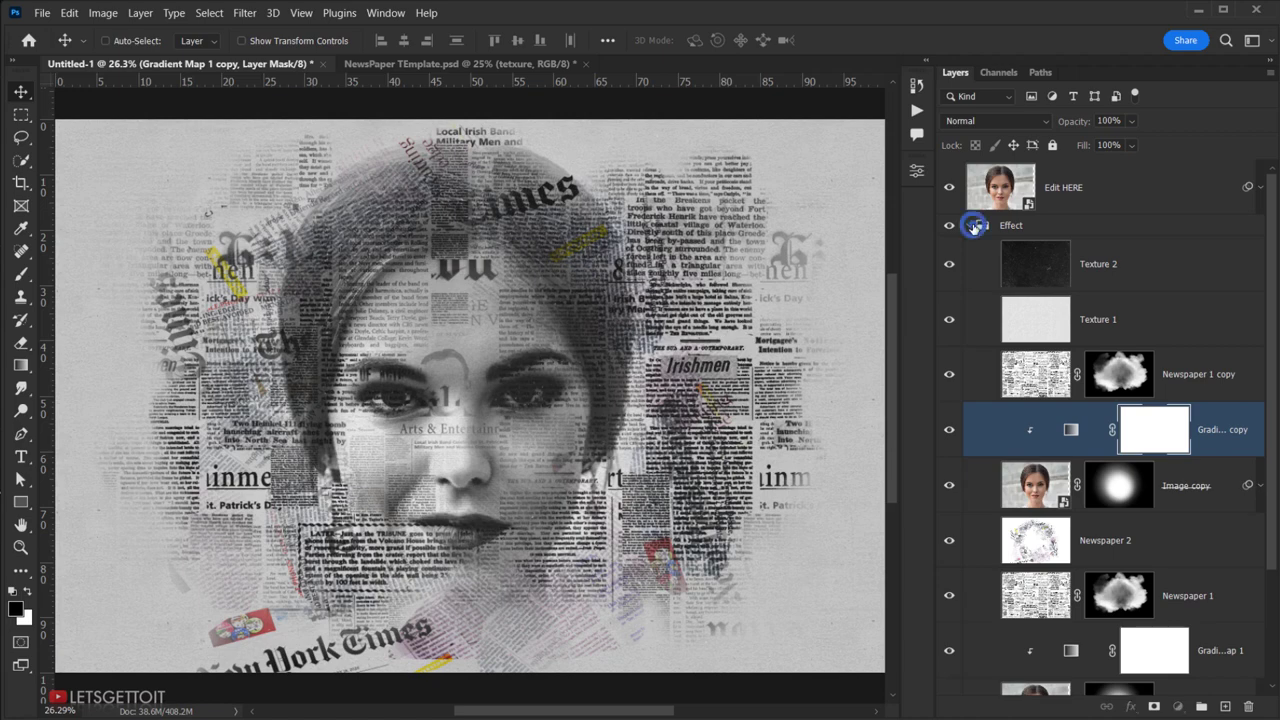
{"action": "left_click", "coordinate": [975, 225]}
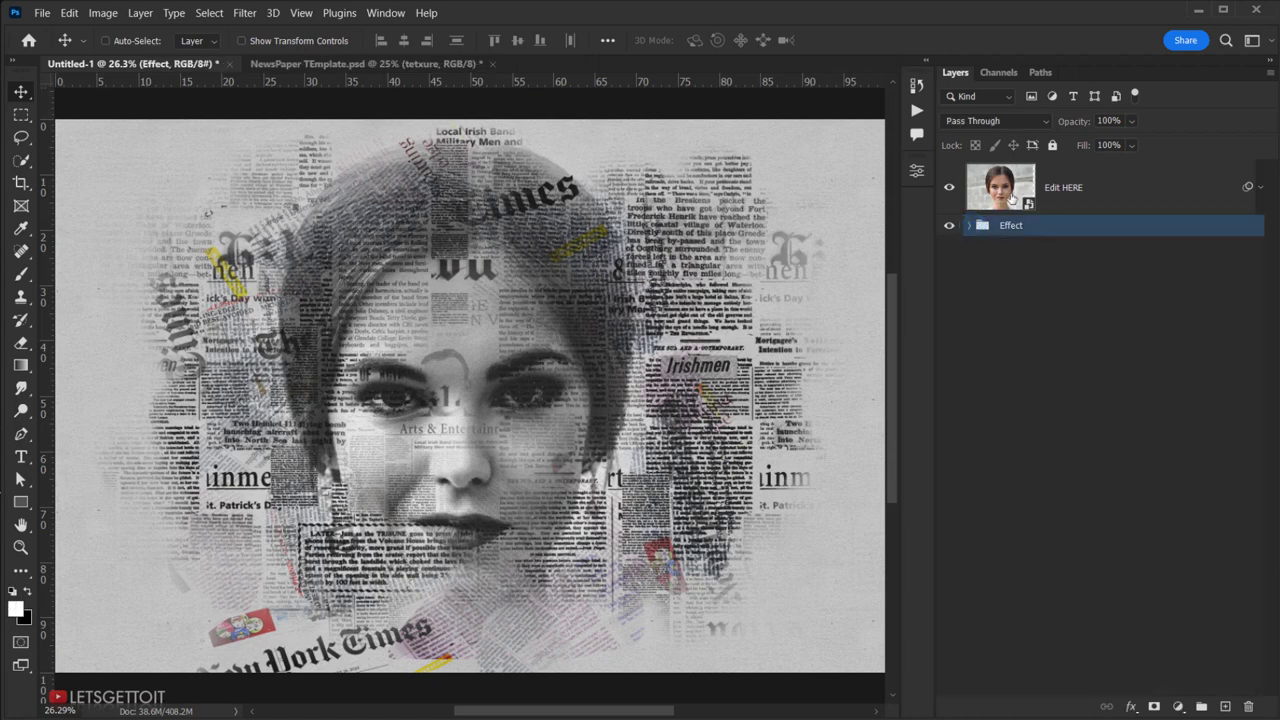
- In Edit HERE's contents, hide the lace-top woman and young man portrait layers
{"action": "right_click", "coordinate": [1073, 190]}
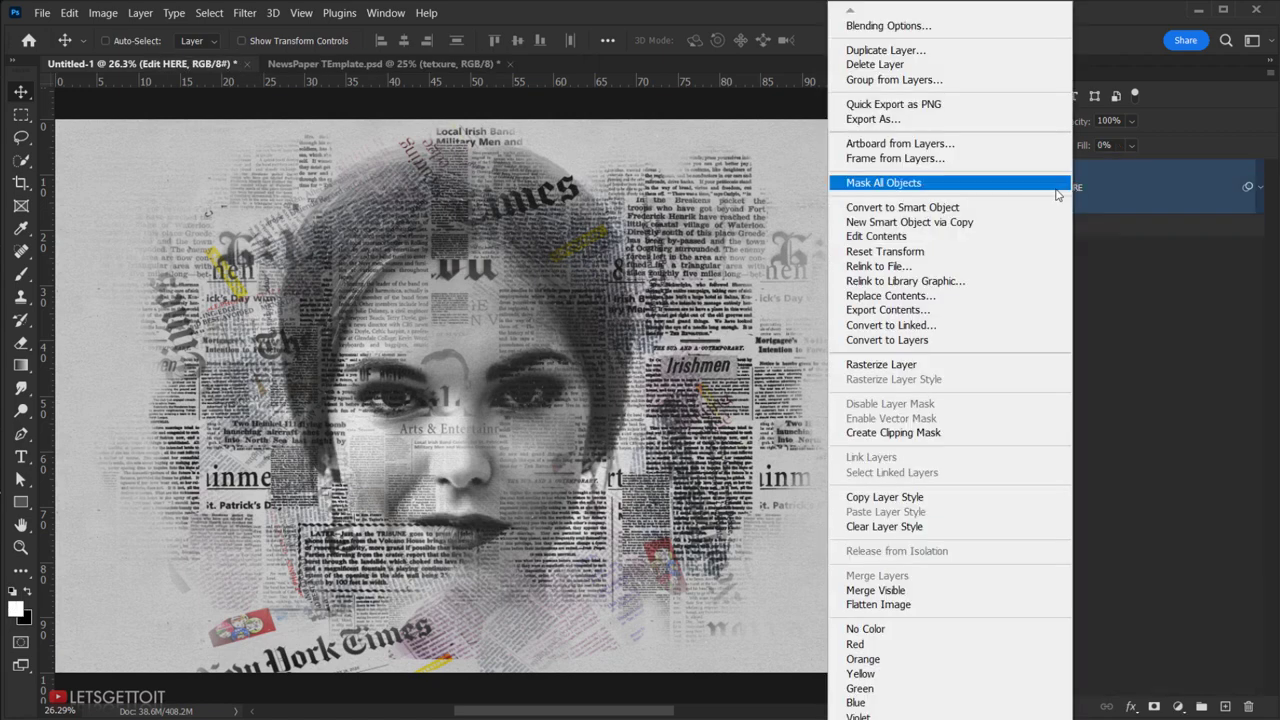
{"action": "left_click", "coordinate": [898, 236]}
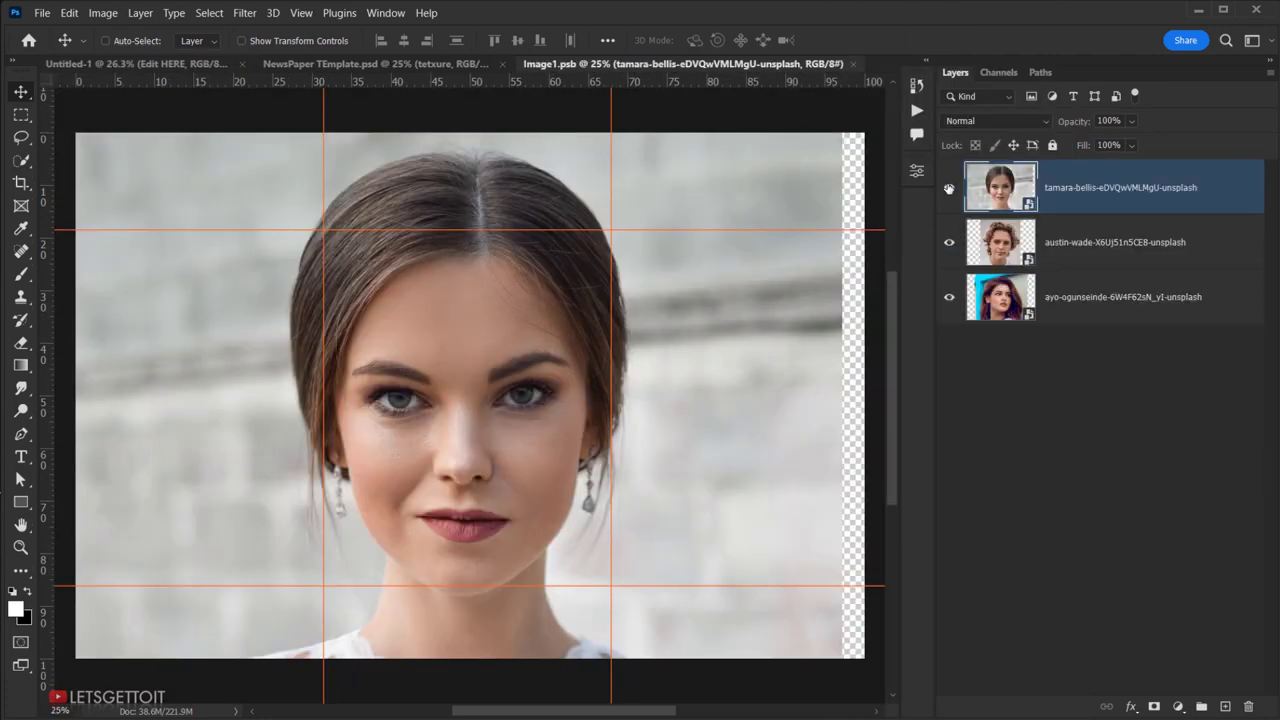
{"action": "left_click", "coordinate": [949, 187]}
{"action": "left_click", "coordinate": [949, 242]}
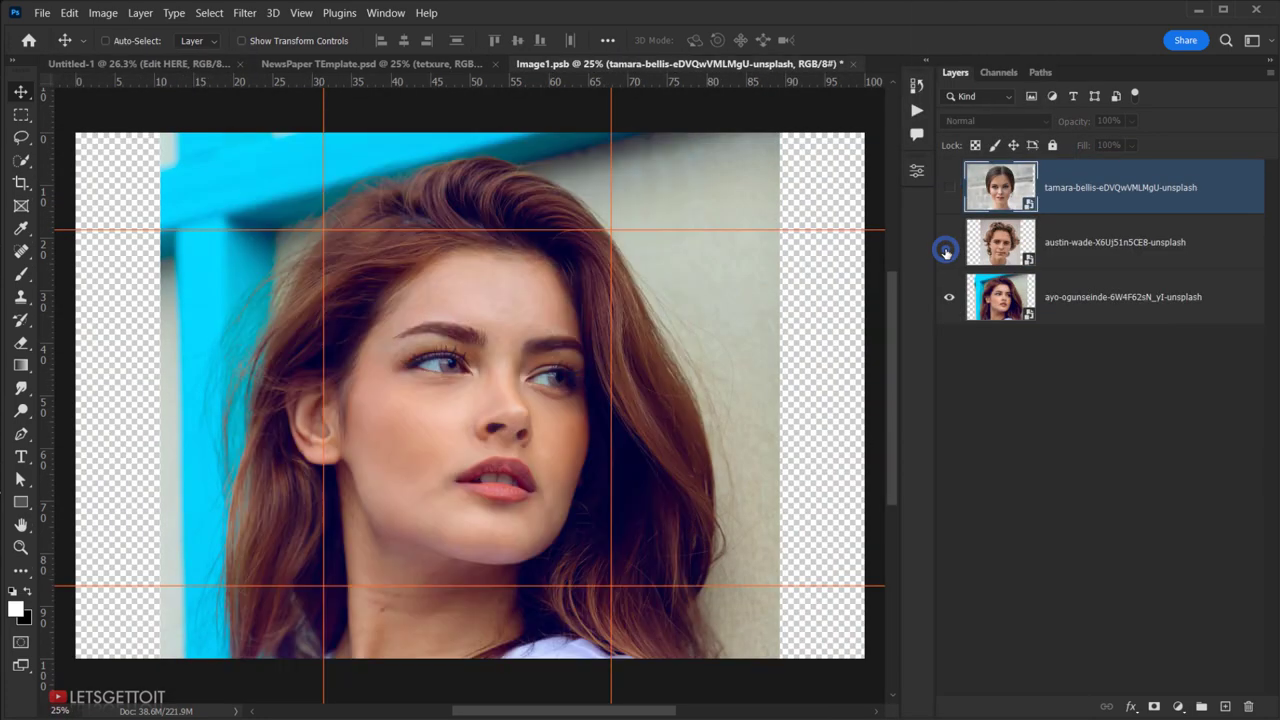
- Save and close Image1.psb to return to the collage, then hide the panels
{"action": "left_click", "coordinate": [841, 64]}
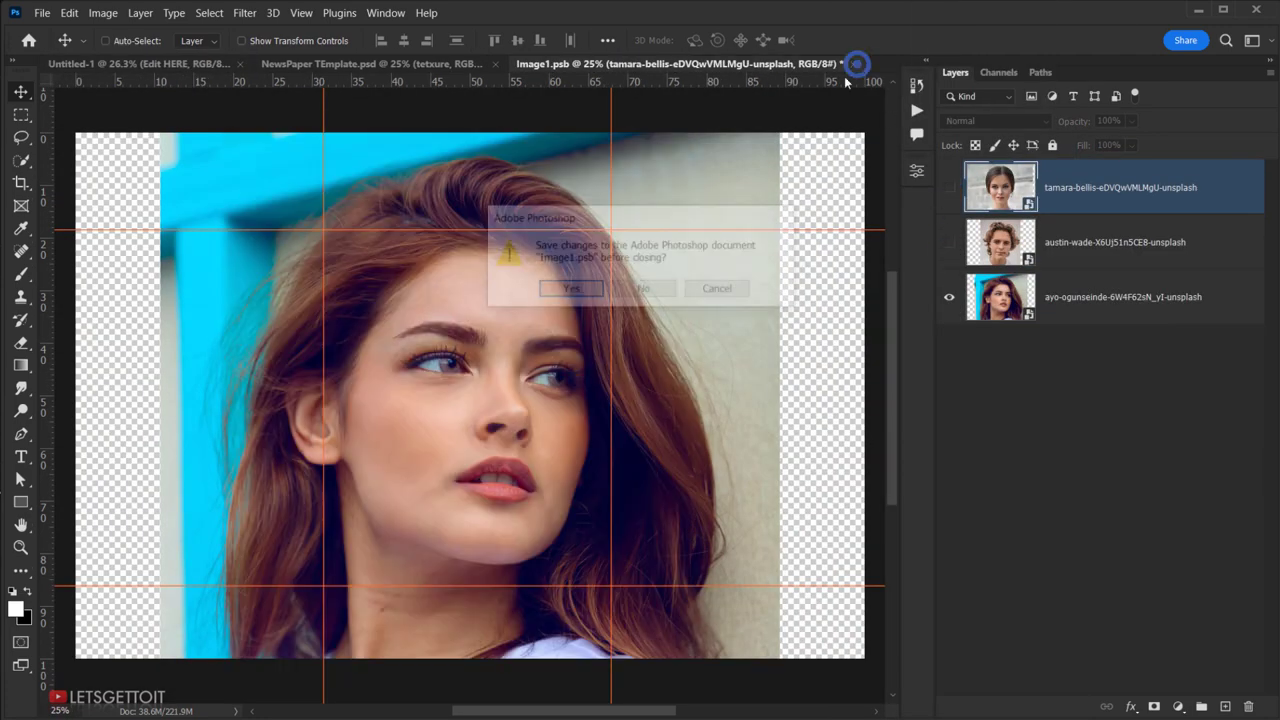
{"action": "left_click", "coordinate": [571, 288]}
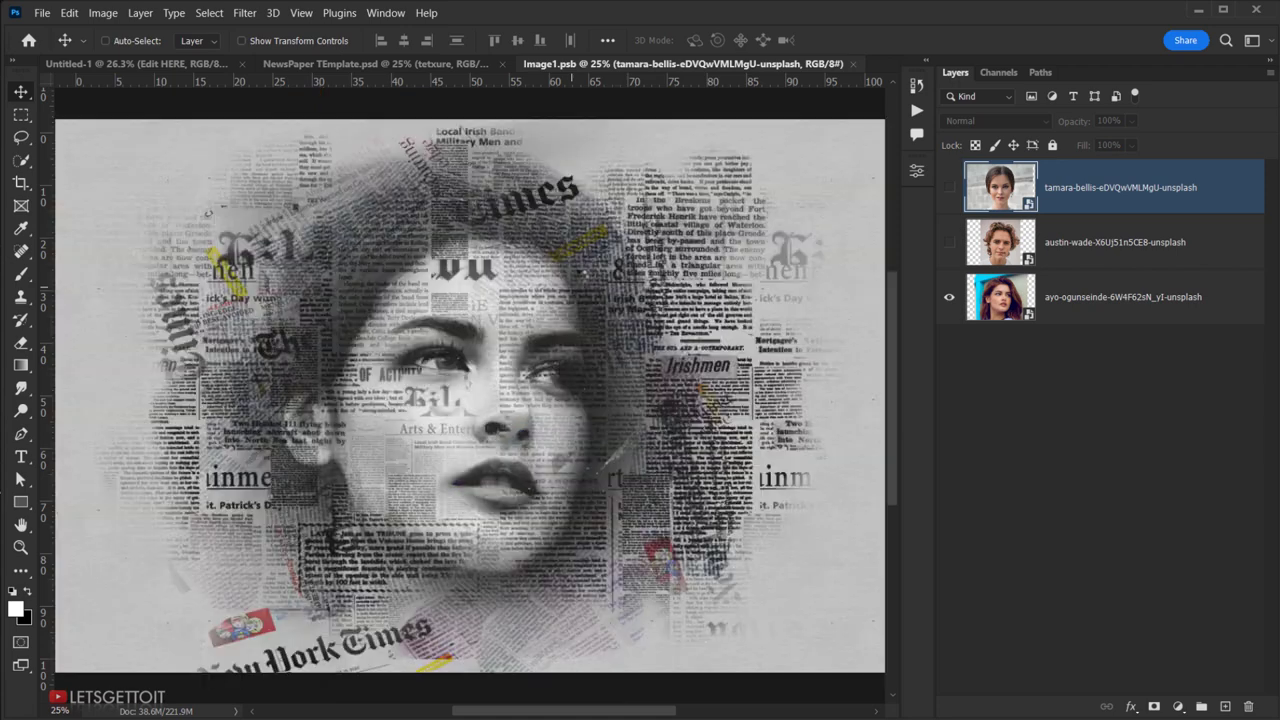
{"action": "key", "text": "ctrl+w"}
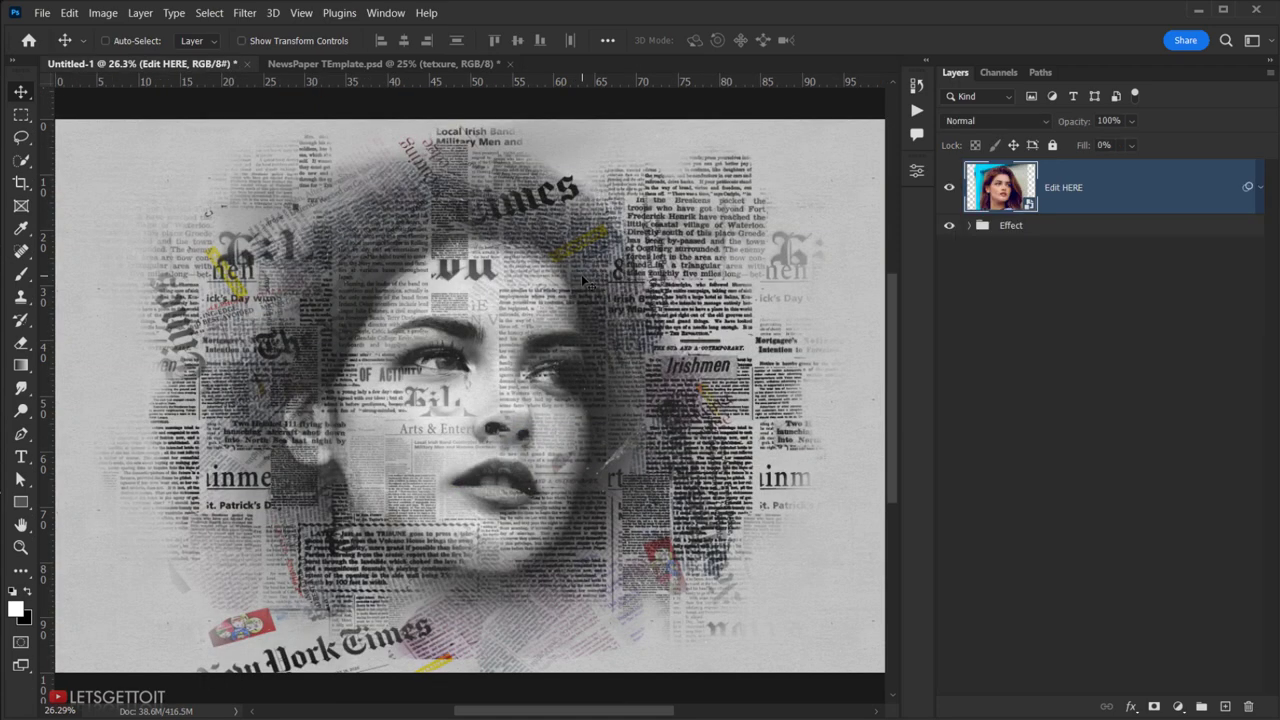
{"action": "key", "text": "Tab"}
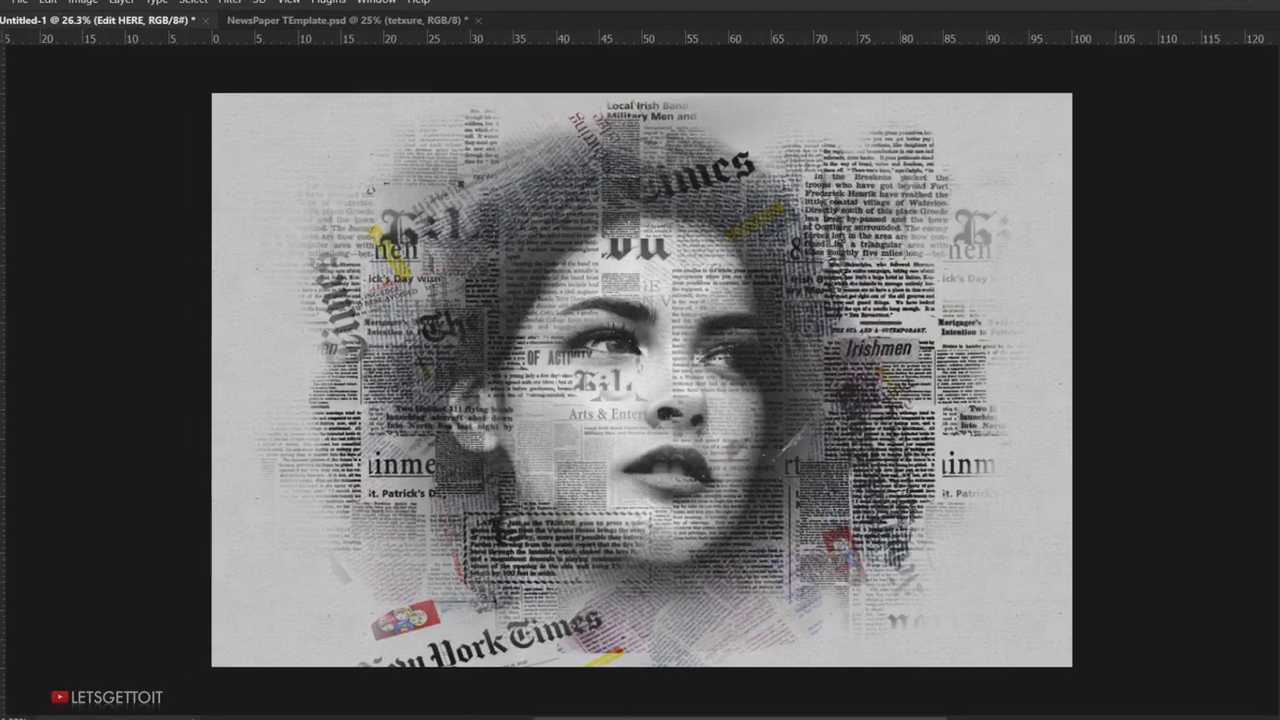